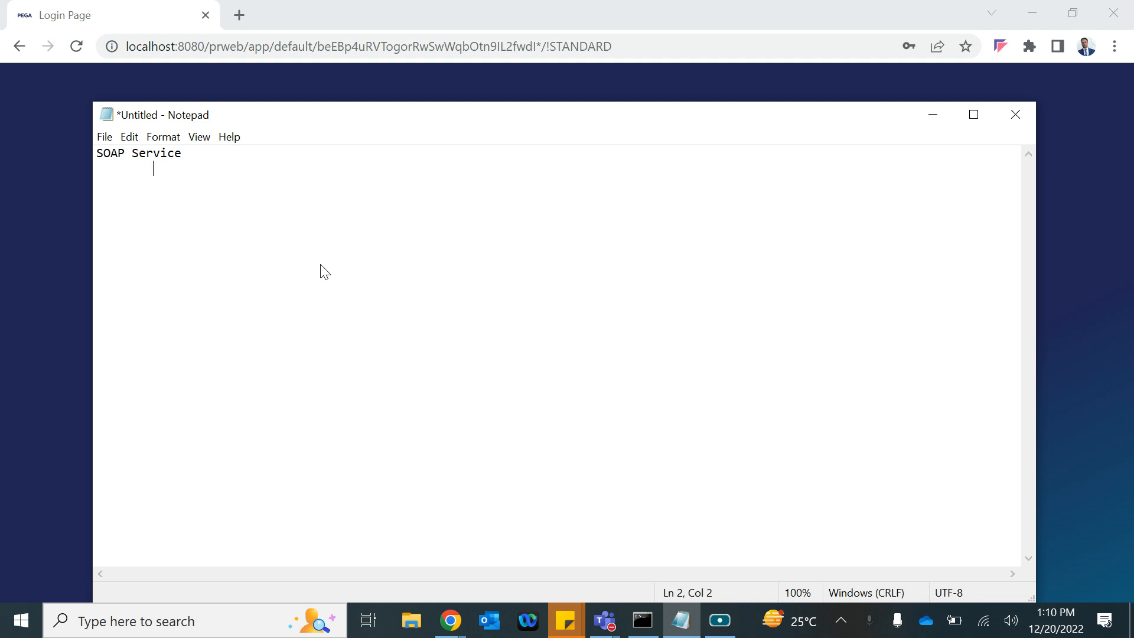
Add the indented lines "Package" and "Request --- XML Parse" under the SOAP Service heading in the notes
type("Package")
key("Return")
type("Request ")
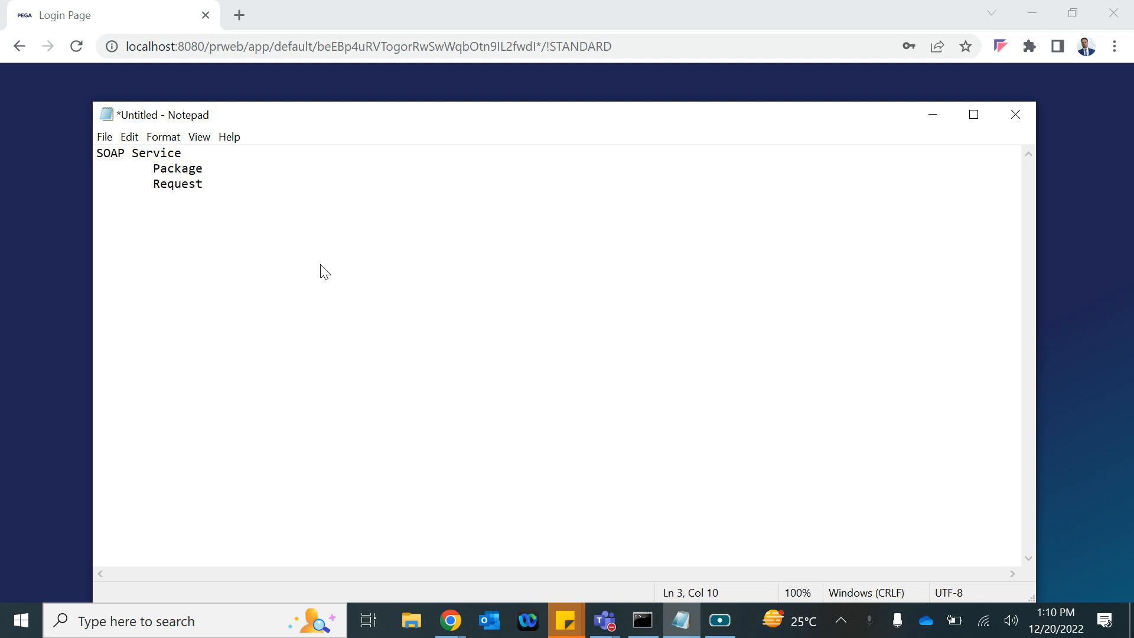
type("---")
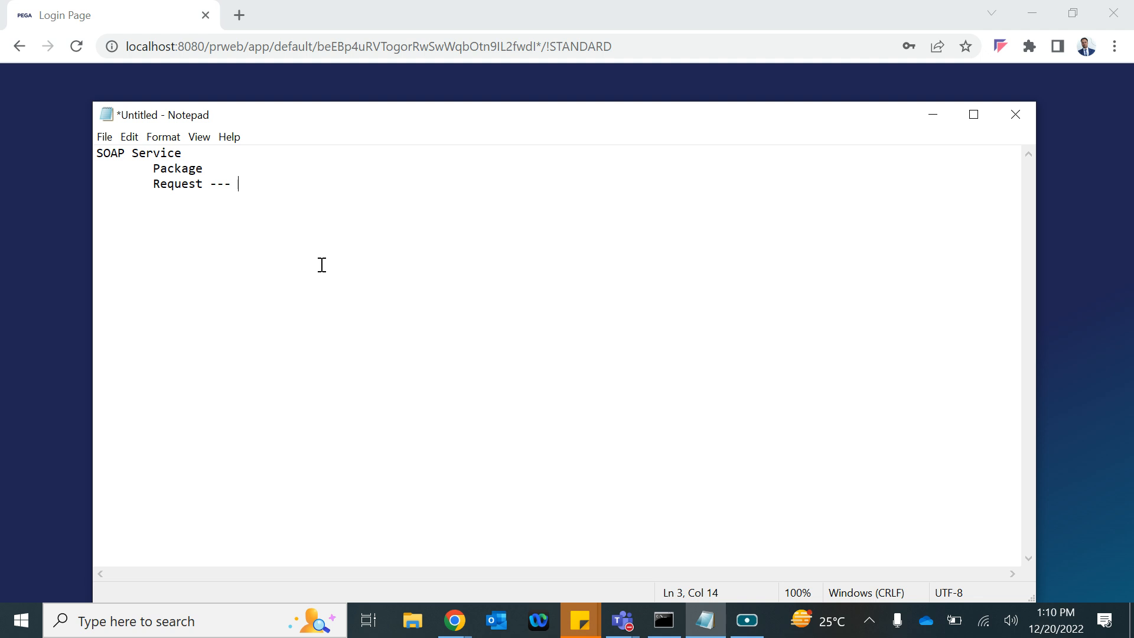
type("XML Parse")
Add a further-indented line "Service-Activity" beneath the Request line in the notes
key("Return")
key("Tab")
key("Tab")
type("Service-")
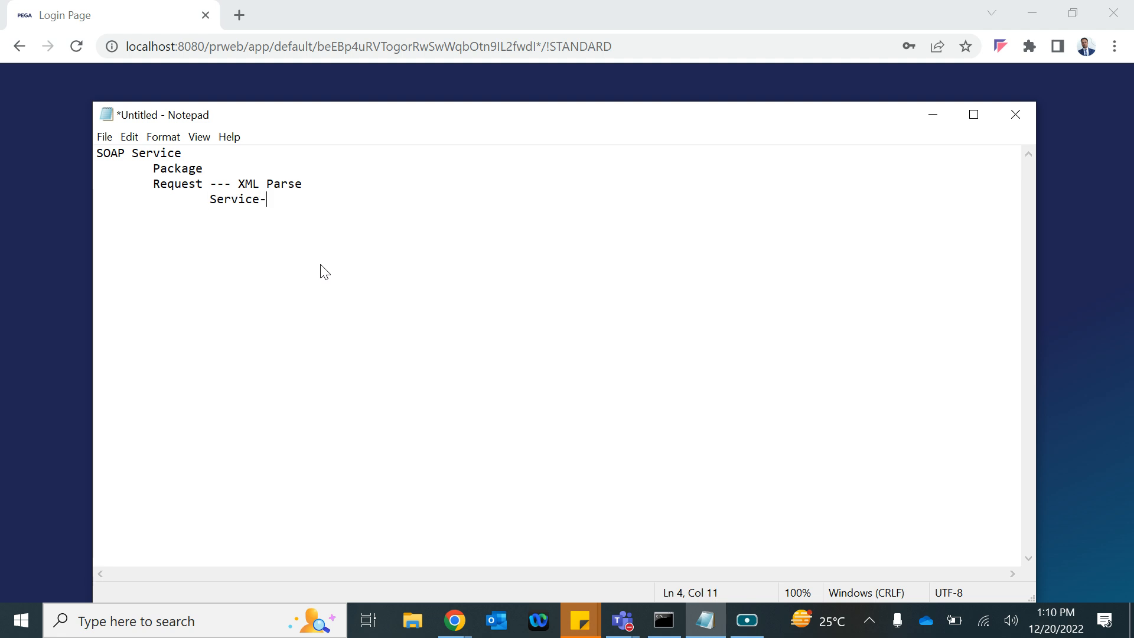
type("Activty")
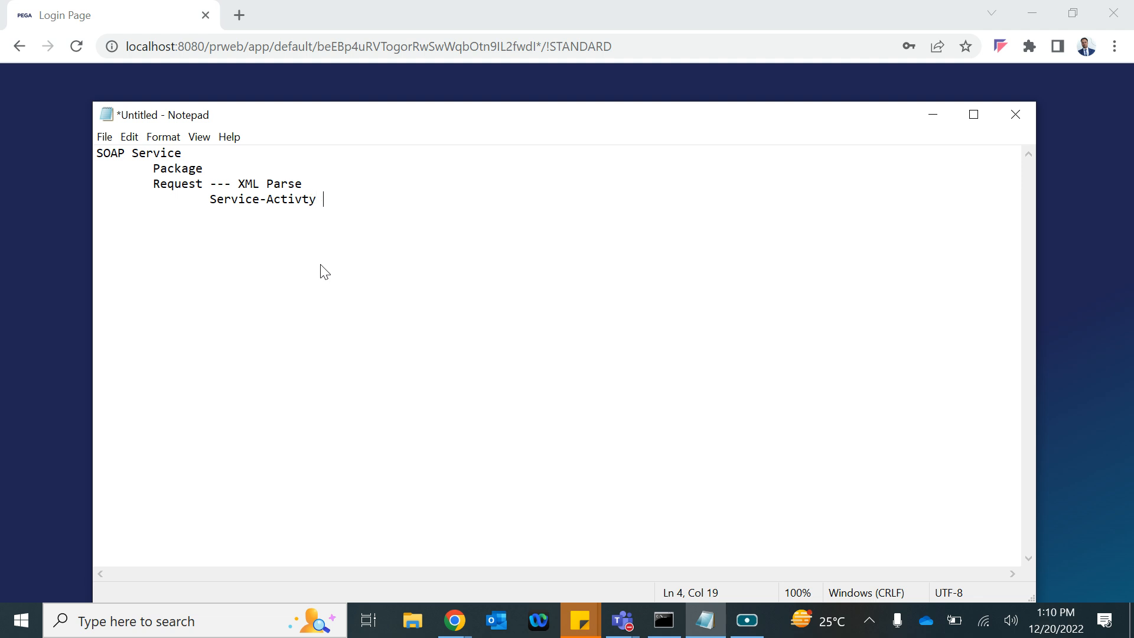
key("BackSpace")
key("BackSpace")
key("BackSpace")
key("BackSpace")
type("vity")
Add the line "Response from clipboard to XML : XML Stream" at the same indent level as Request
key("Return")
type("Response f")
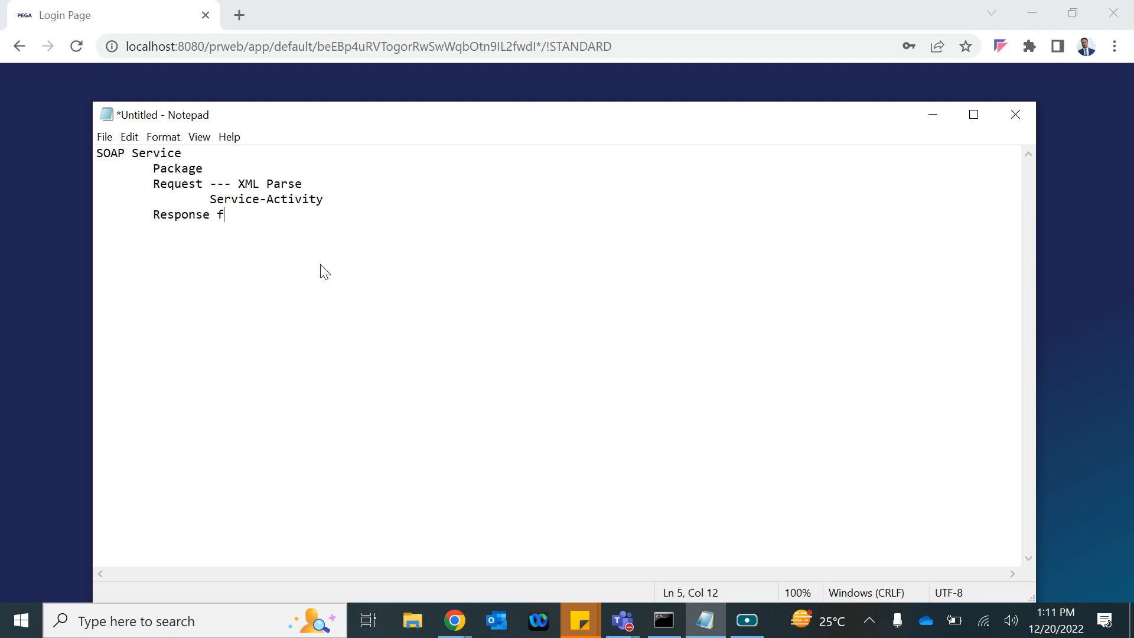
type("rom clipboard to ")
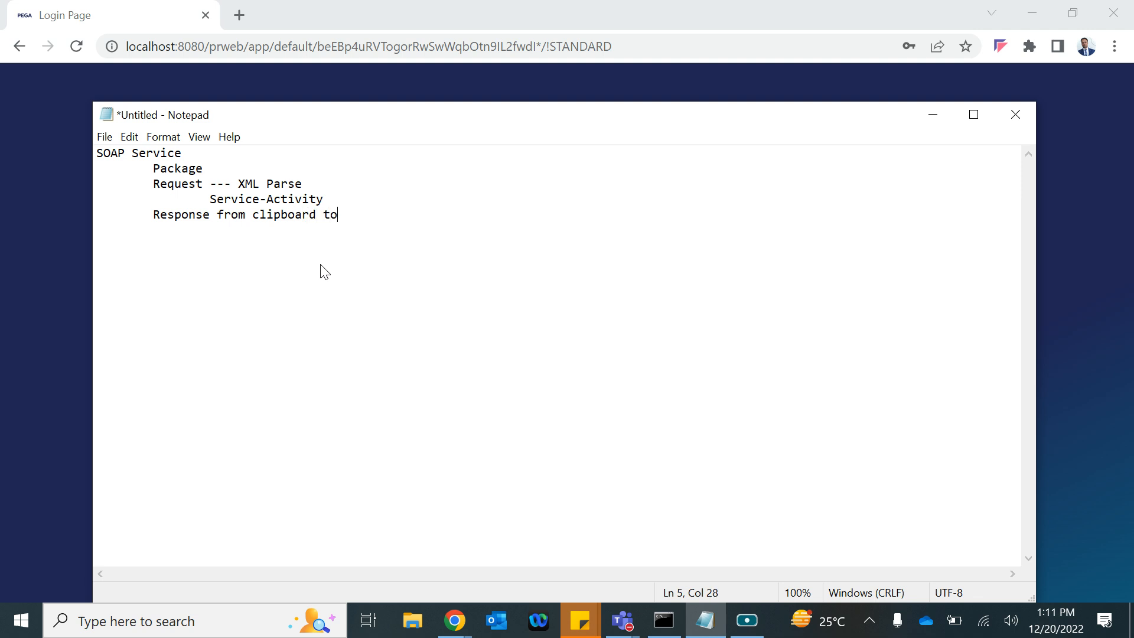
type("XML : XML Stream")
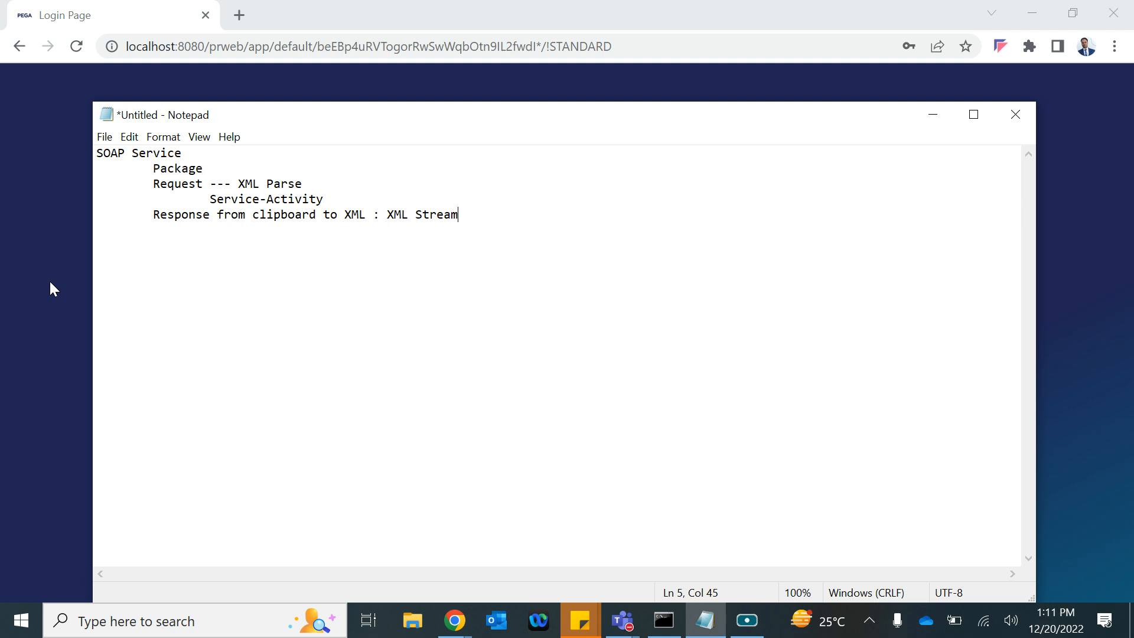
Switch to the Pega login page in the browser and log in to Dev Studio
left_click(22, 331)
left_click(610, 372)
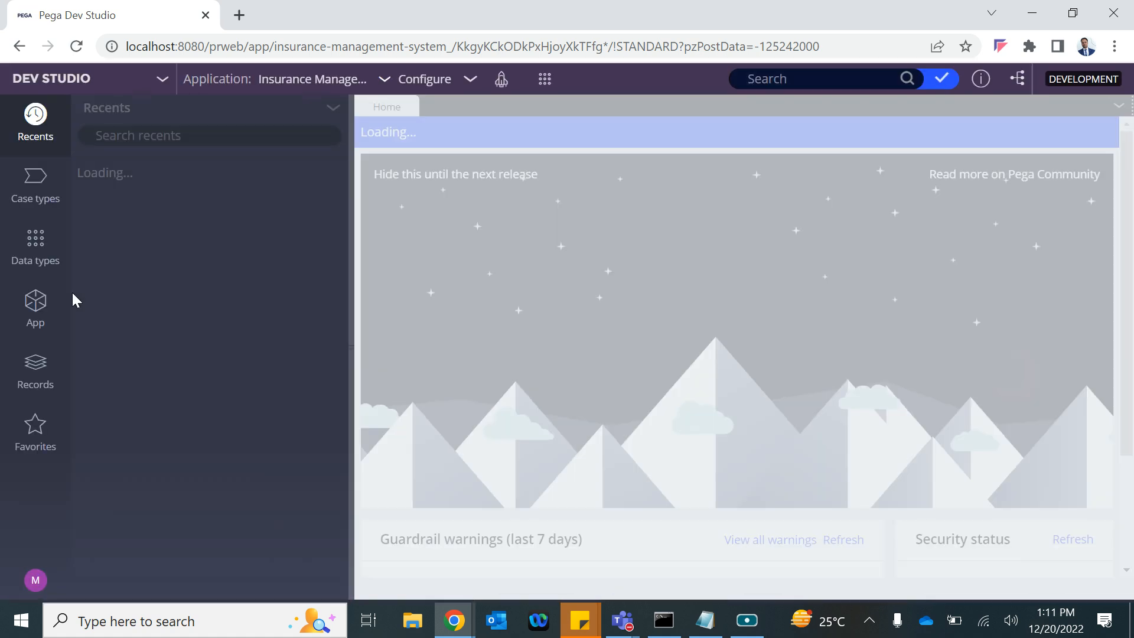
Show the B3-Int class in the application's class explorer
left_click(36, 307)
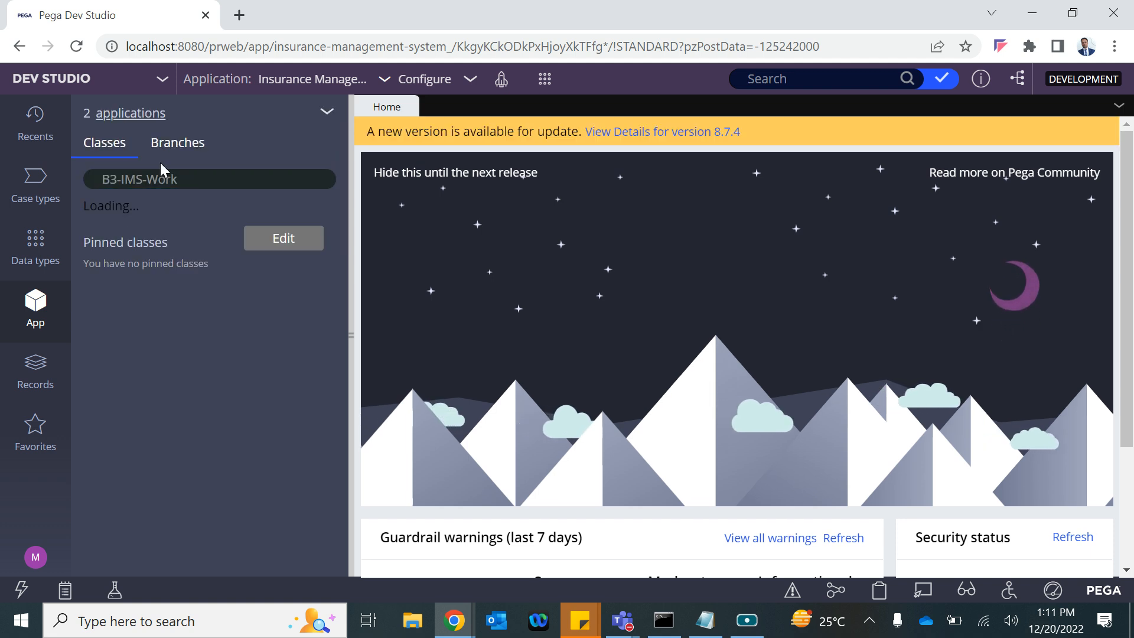
left_click_drag(121, 179, 183, 179)
key("BackSpace")
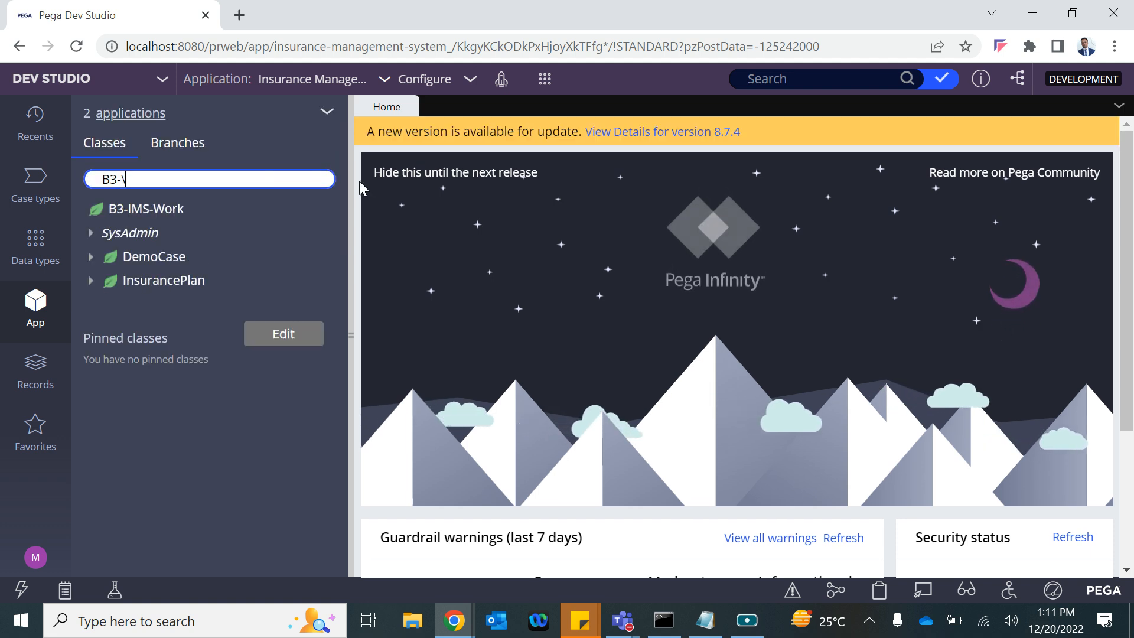
type("In")
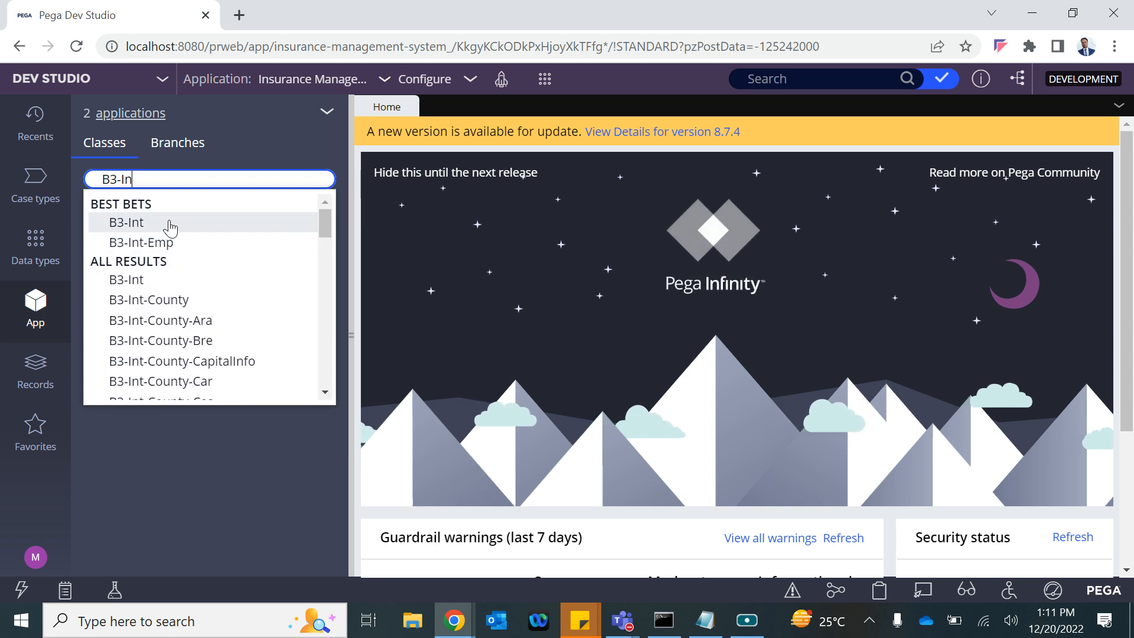
left_click(171, 225)
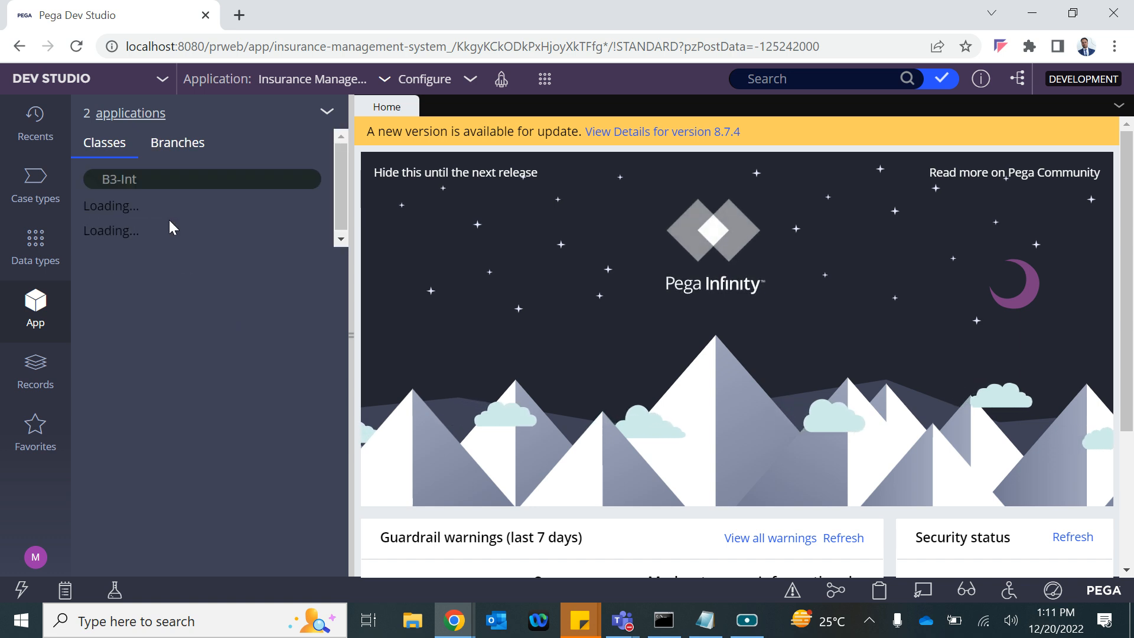
Examine the Service class's technical activities and the data model and SysAdmin records of its Response subclass
left_click(89, 304)
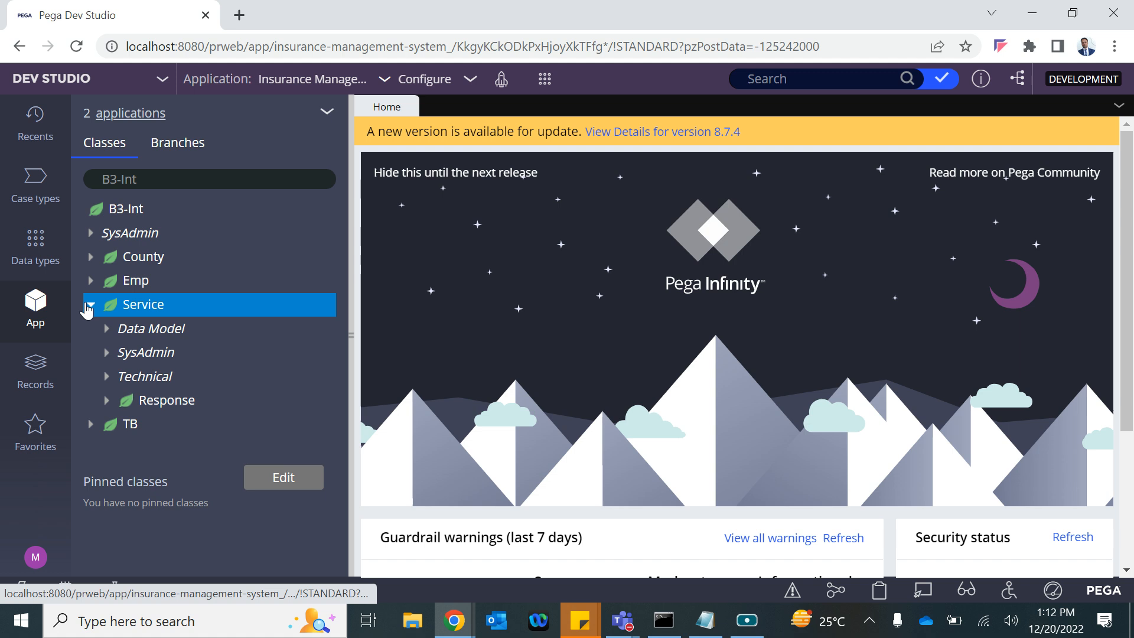
left_click(106, 400)
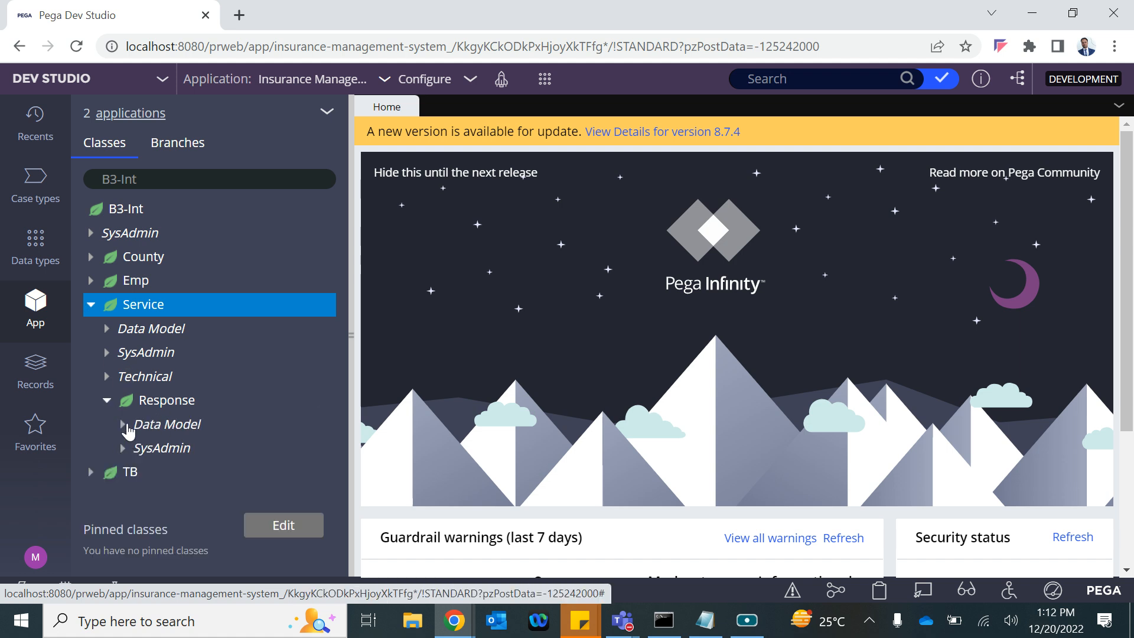
left_click(122, 424)
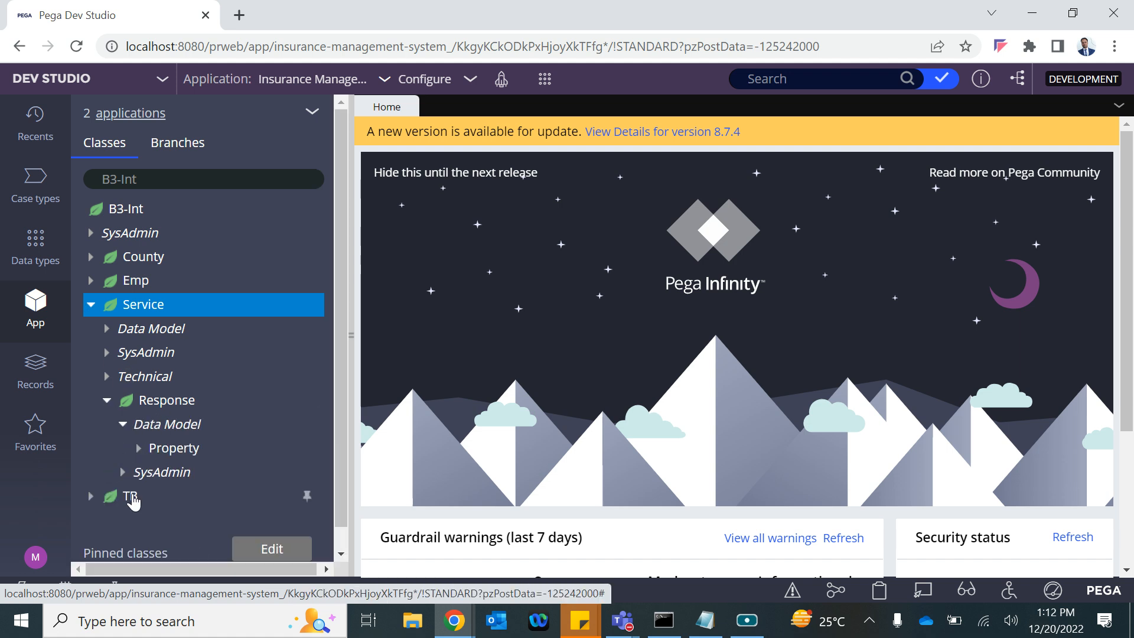
left_click(122, 474)
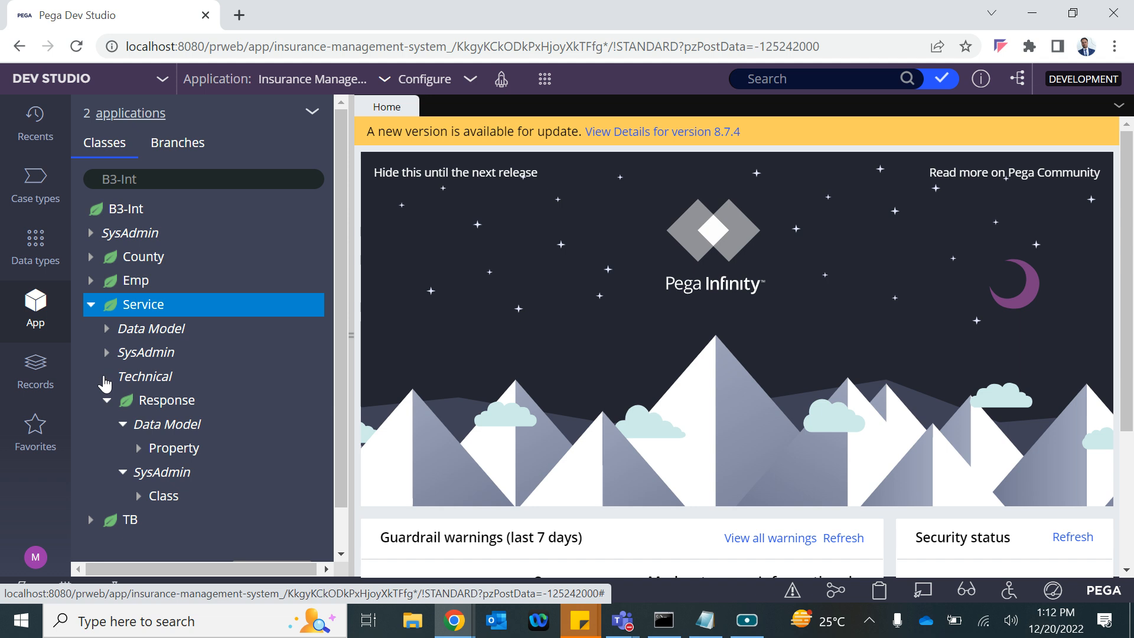
left_click(107, 378)
left_click(122, 402)
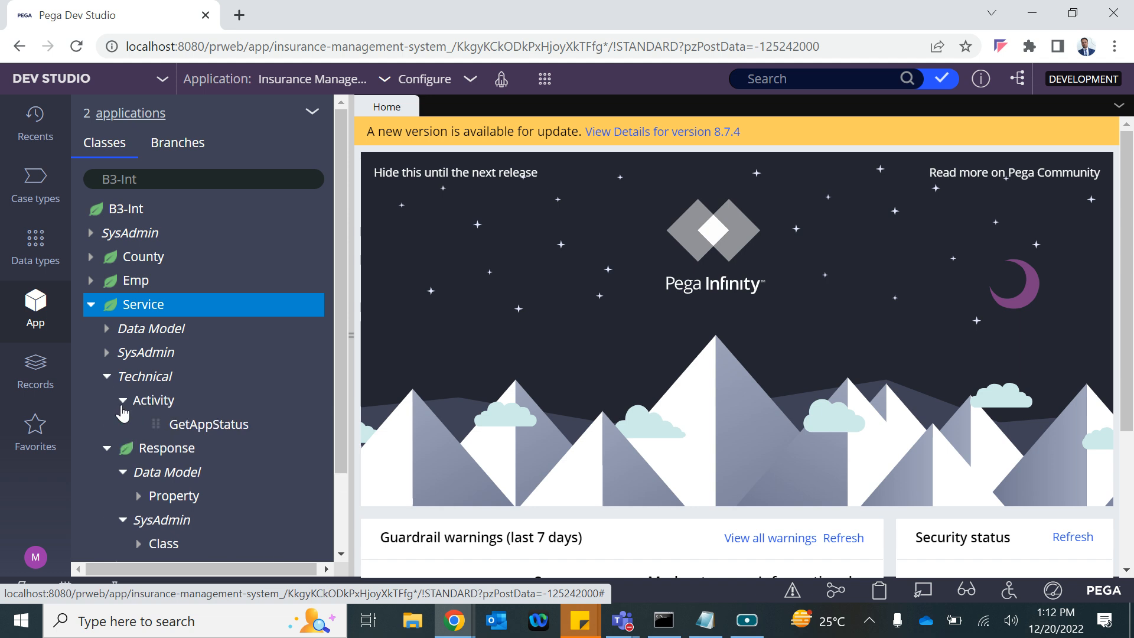
left_click(107, 377)
left_click(107, 401)
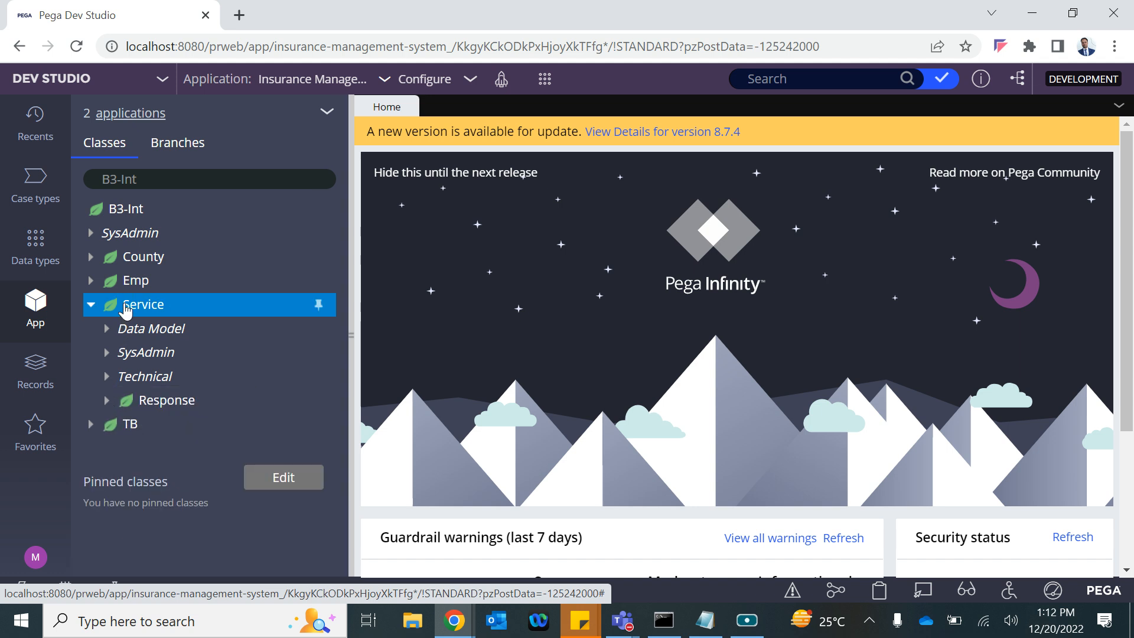
Start a new Service SOAP record on the Service class and label it getAppStatusSOAP
right_click(126, 308)
mouse_move(127, 330)
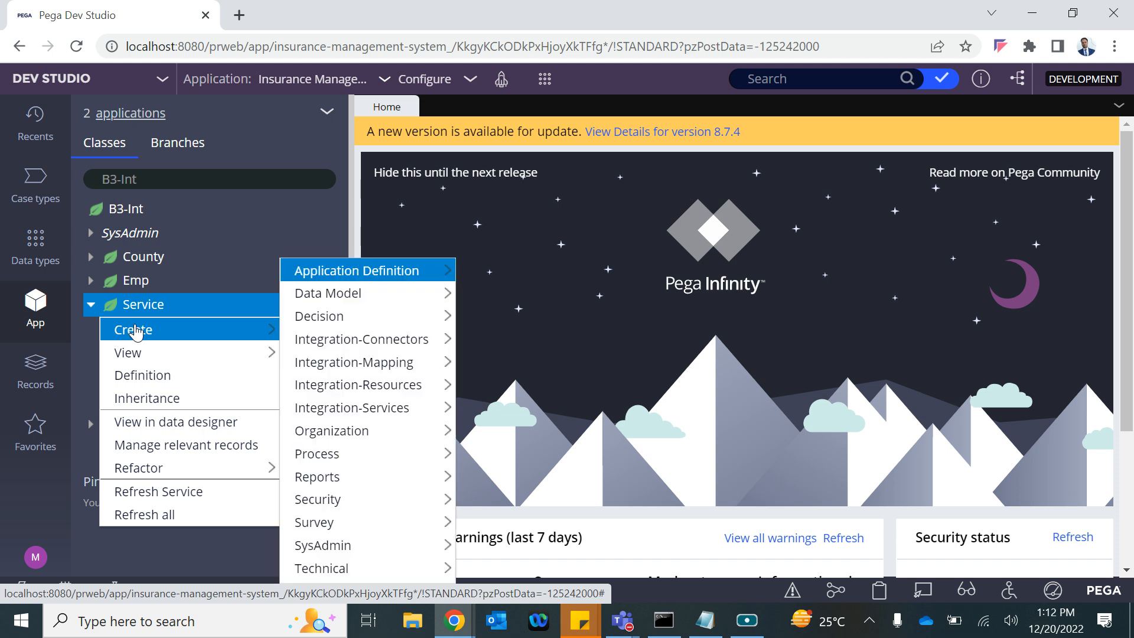
mouse_move(373, 370)
mouse_move(366, 406)
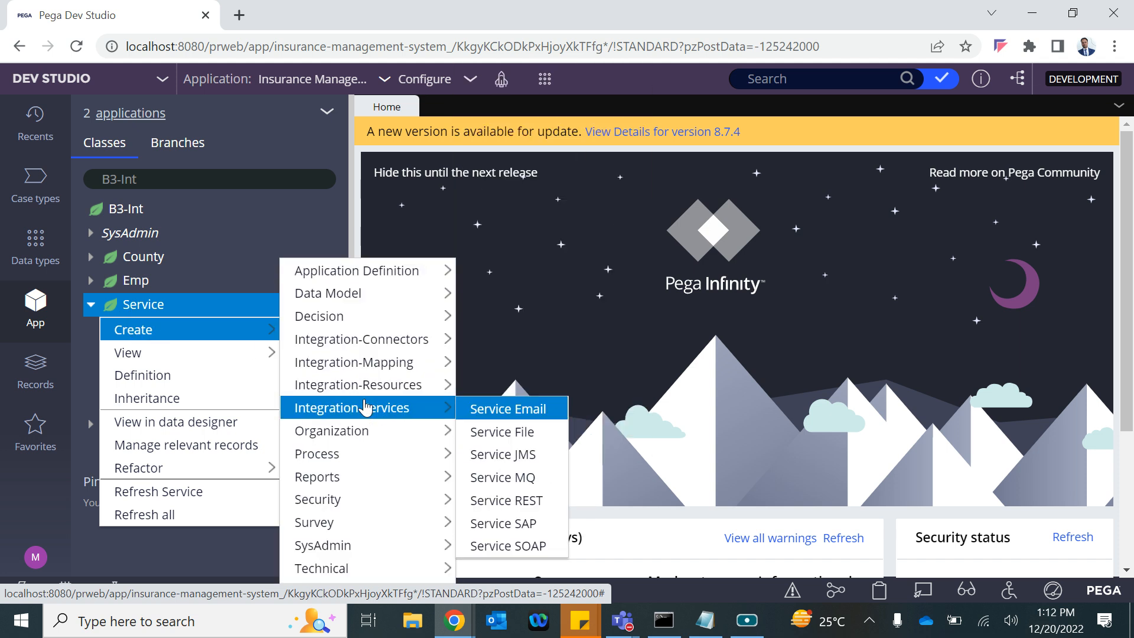
left_click(499, 545)
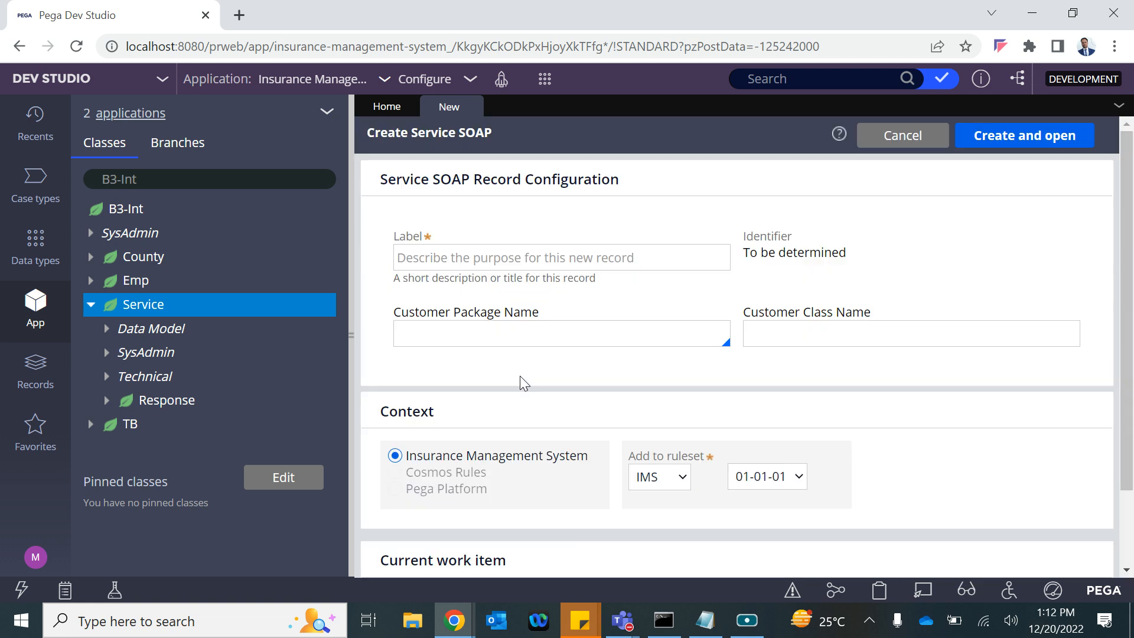
left_click(449, 251)
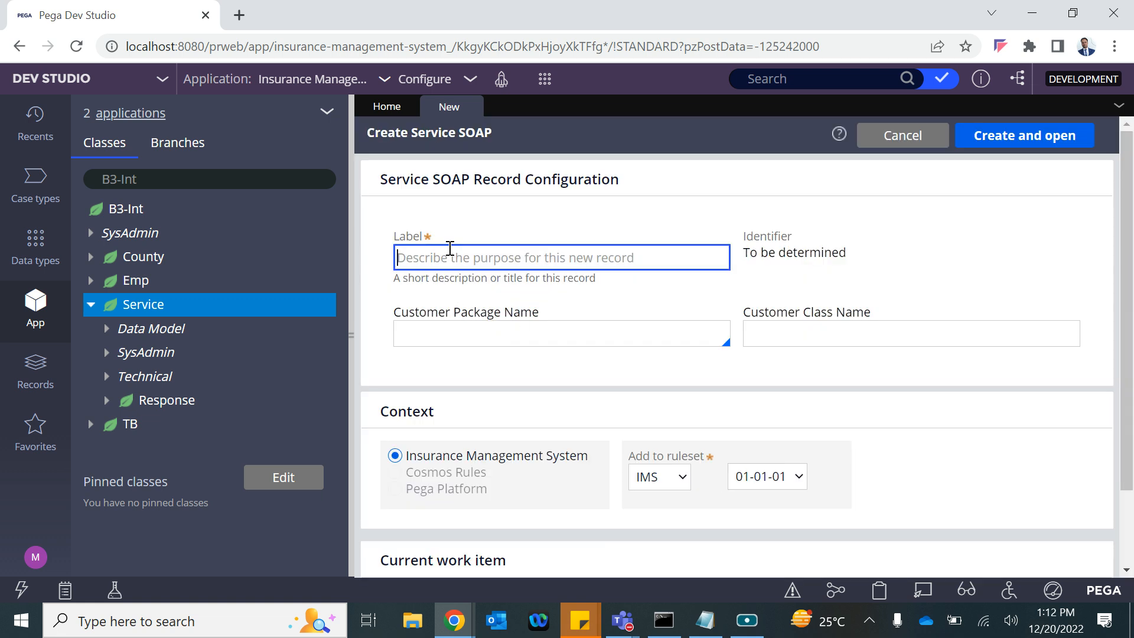
type("getA")
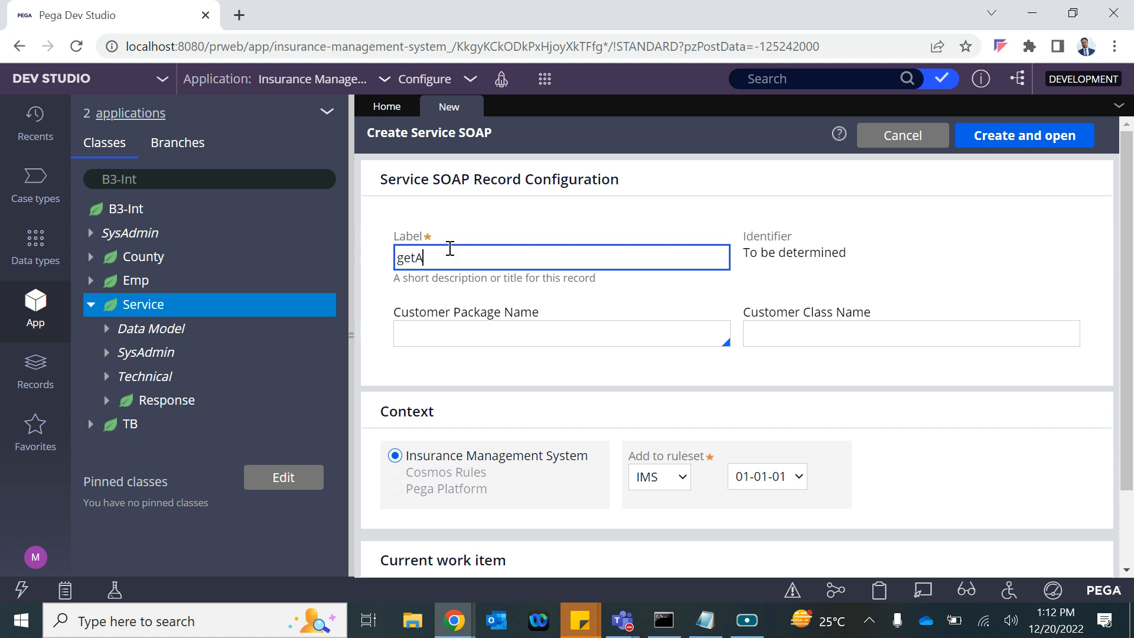
type("ppStatsusSOAP")
Set the customer class name to Cust and the customer package name to B3PKG, and create and open the record
left_click(564, 327)
left_click(828, 344)
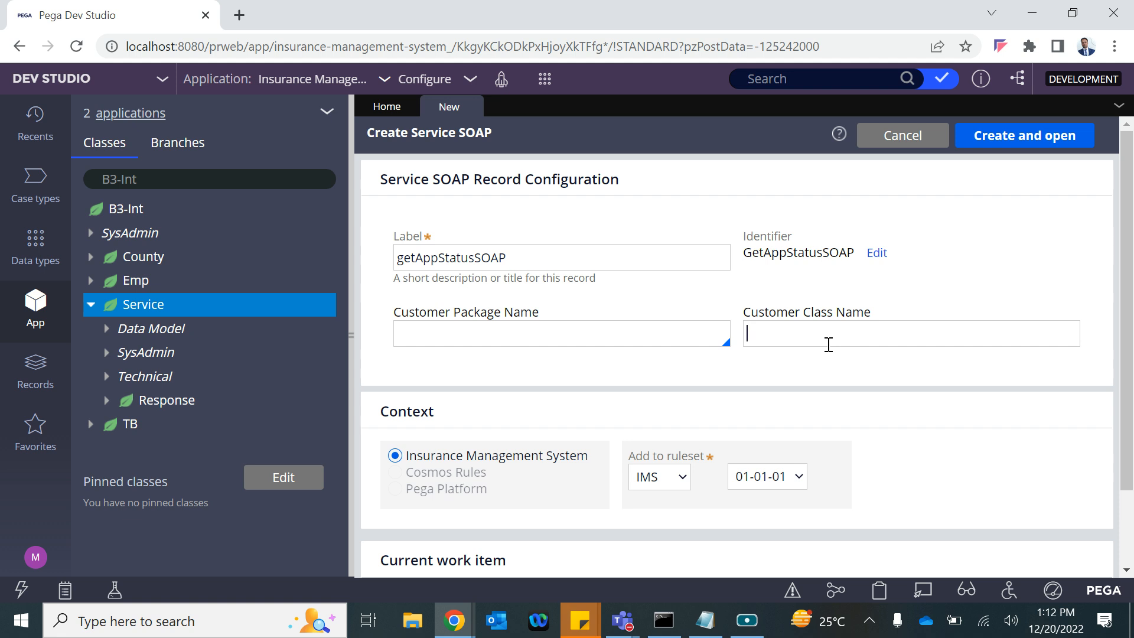
type("Cust")
left_click(561, 341)
key("Down")
key("Down")
key("Down")
key("Down")
key("Down")
key("Down")
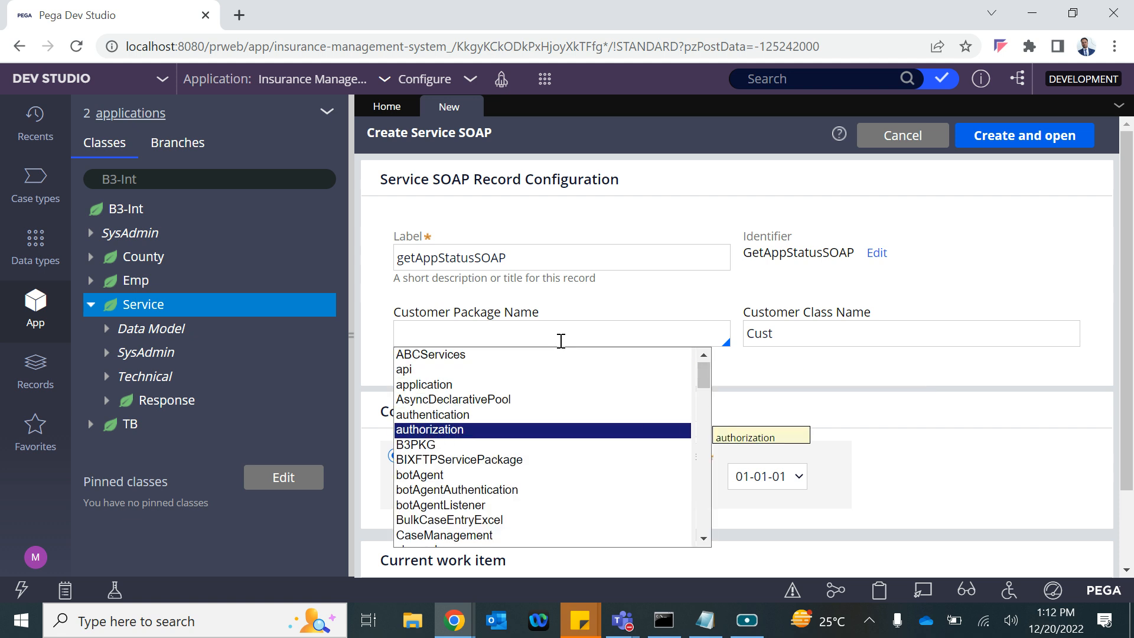
key("Down")
key("Return")
left_click(1031, 141)
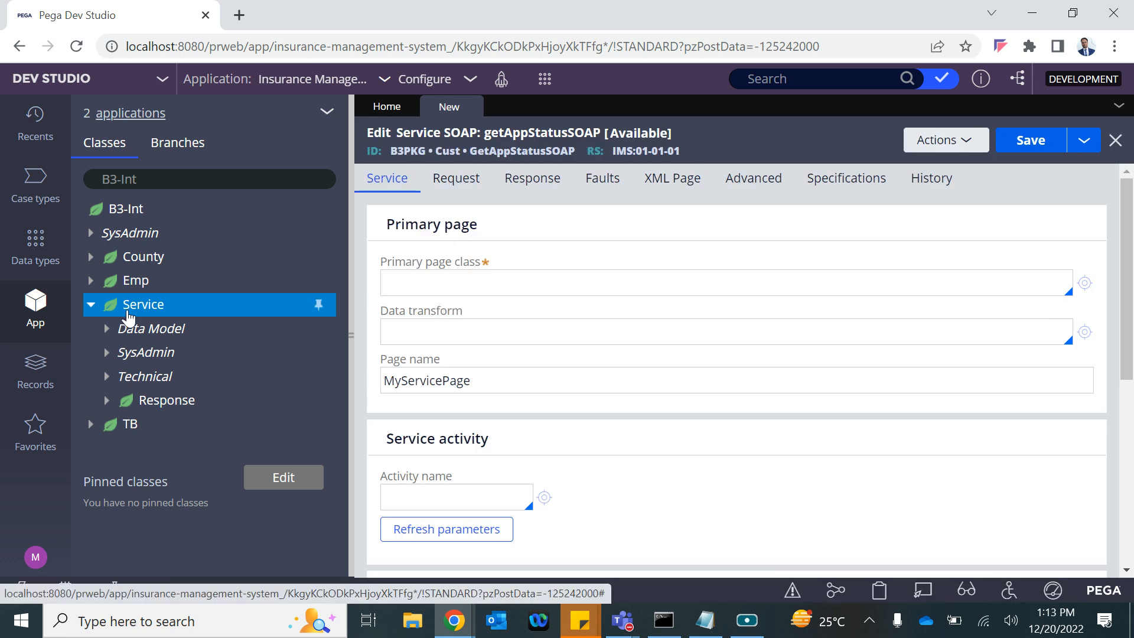
Set the SOAP service's primary page class to B3-Int-Service
left_click(414, 281)
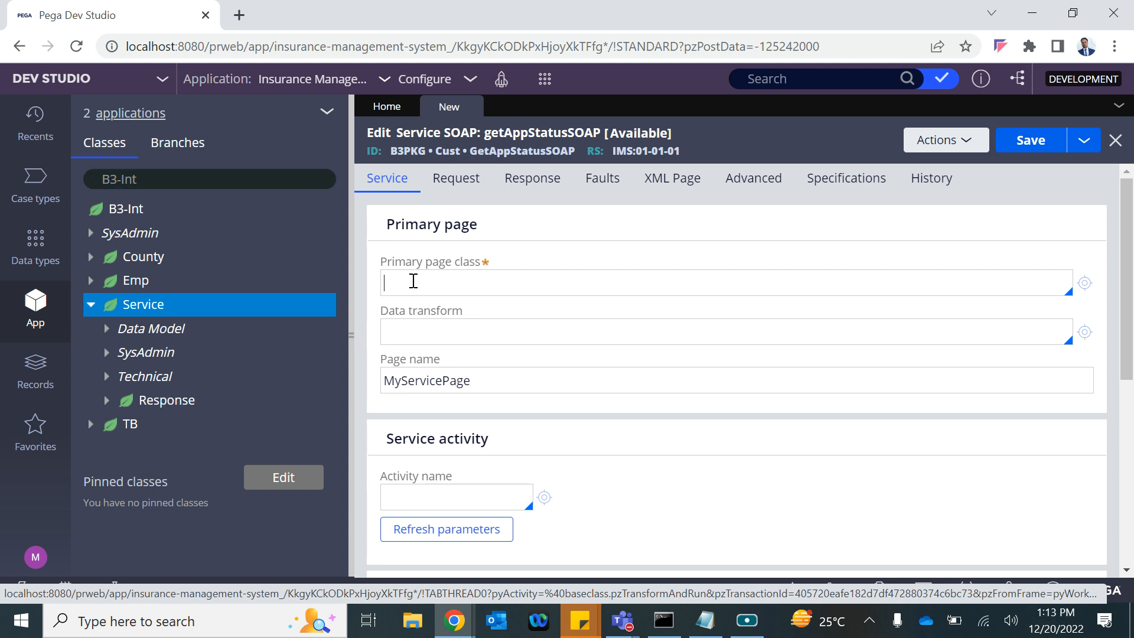
triple_click(133, 181)
key("ctrl+c")
left_click(418, 286)
key("ctrl+v")
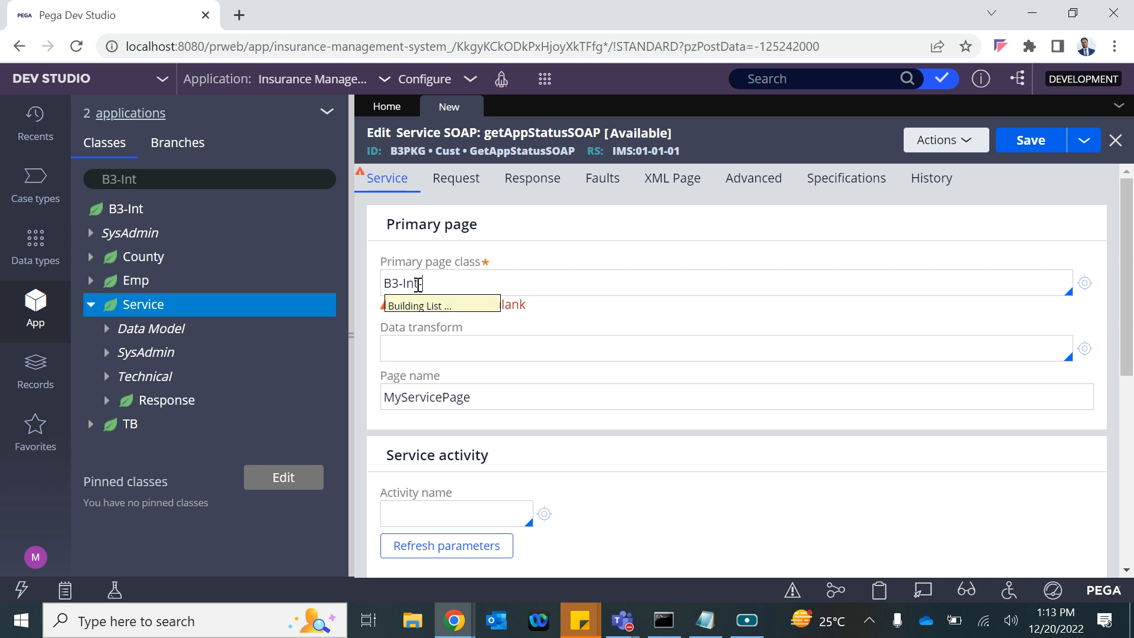
type("-S")
key("Return")
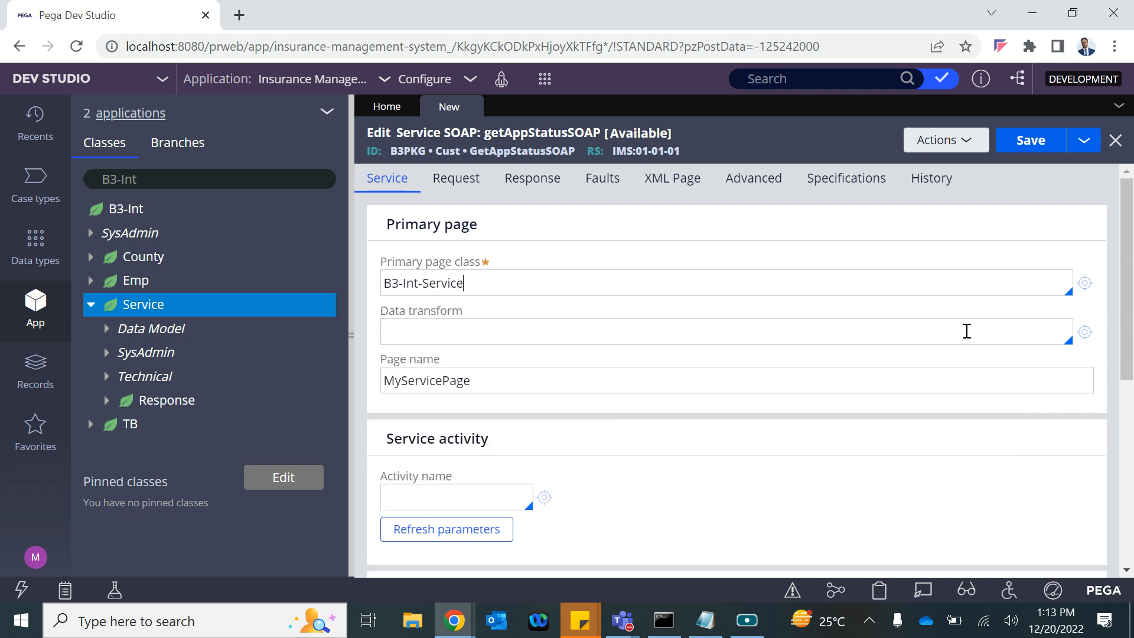
double_click(418, 381)
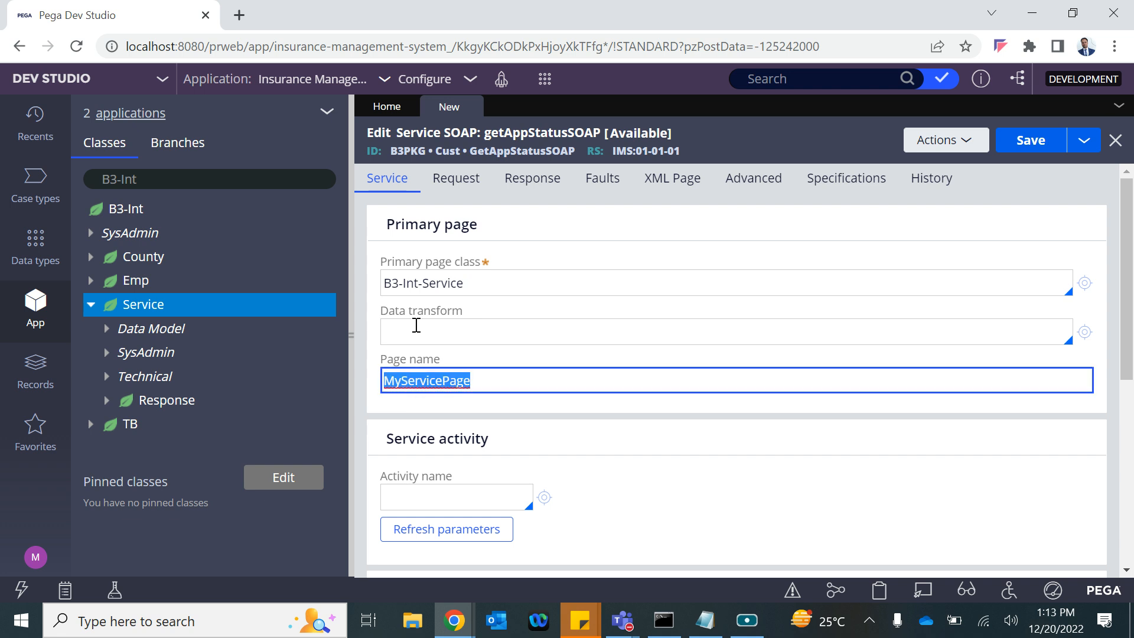
left_click_drag(479, 275, 383, 281)
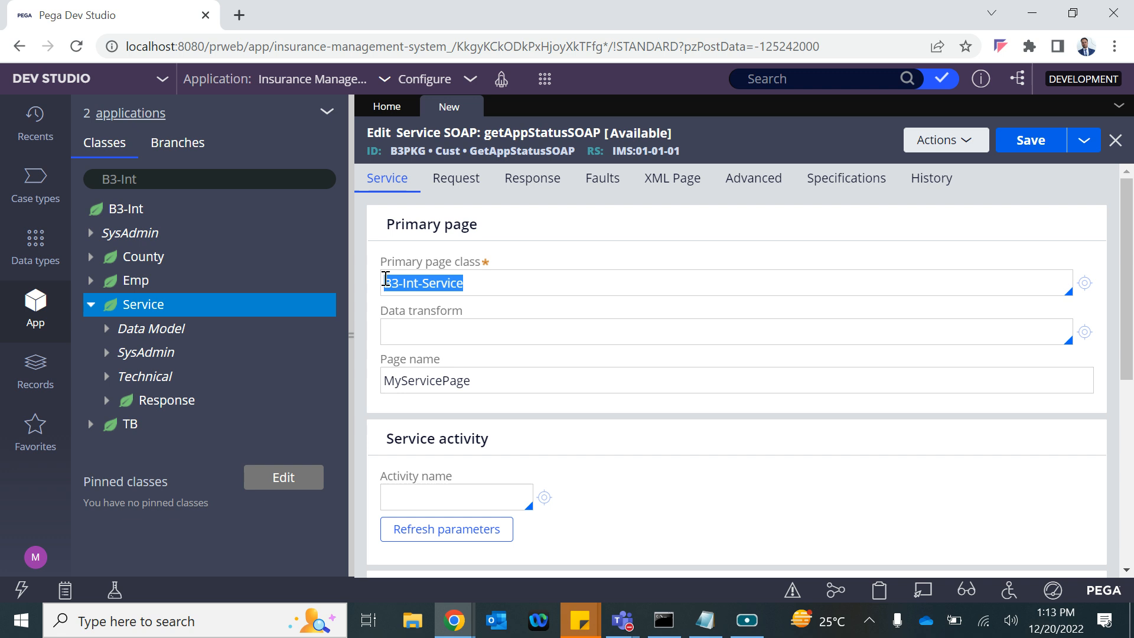
double_click(411, 381)
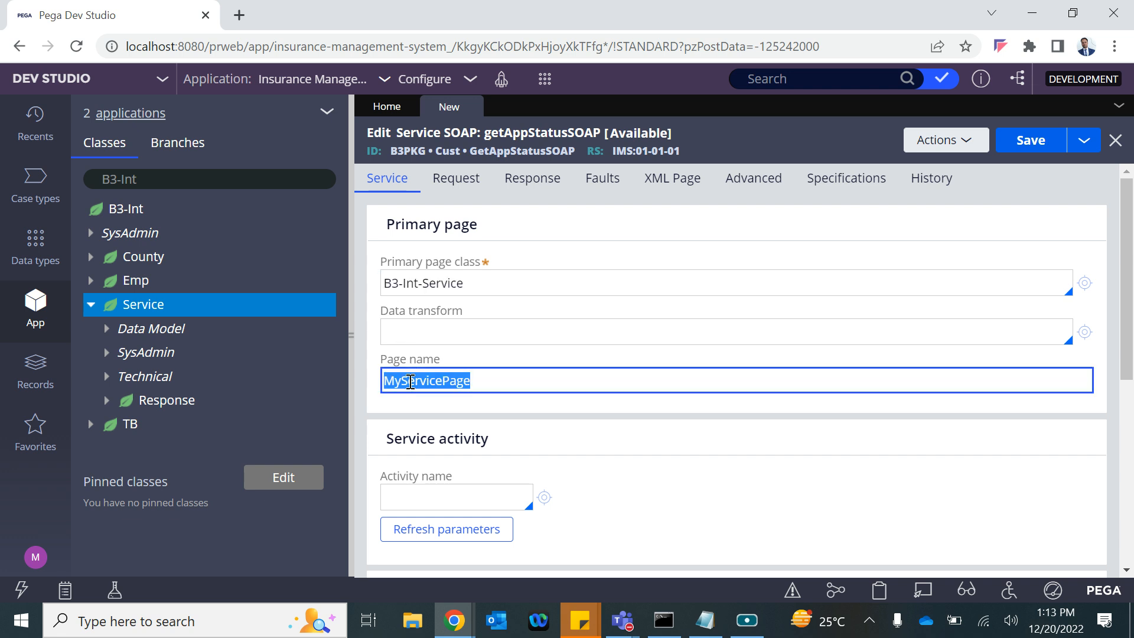
left_click_drag(486, 380, 378, 378)
Set the SOAP service's service activity to GetAppStatus
scroll(481, 482, "down", 1)
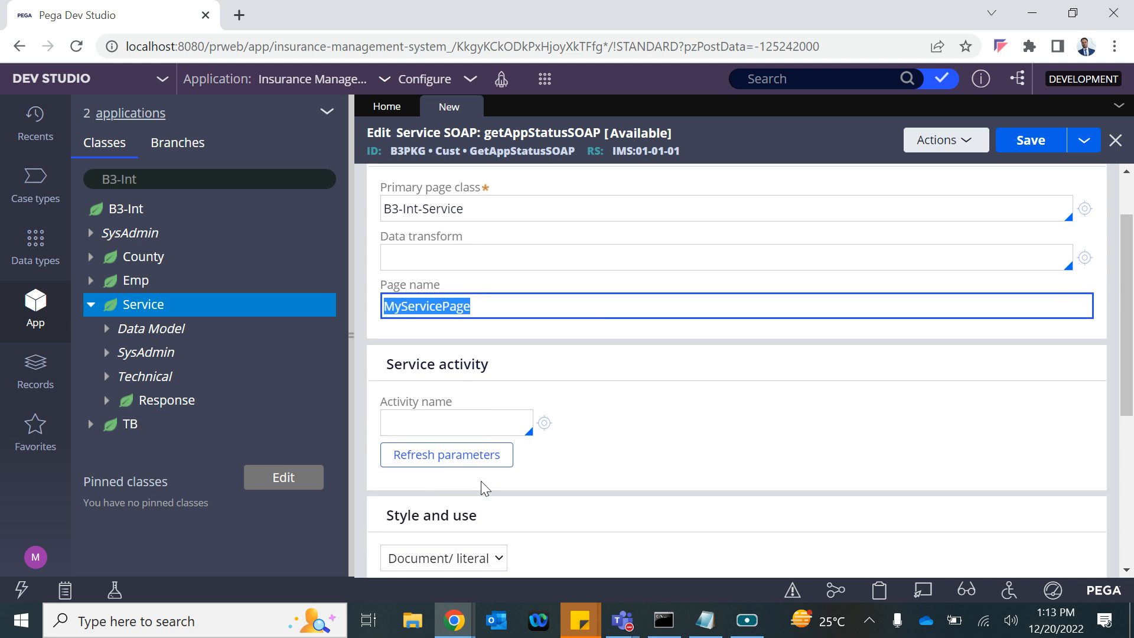
left_click(435, 421)
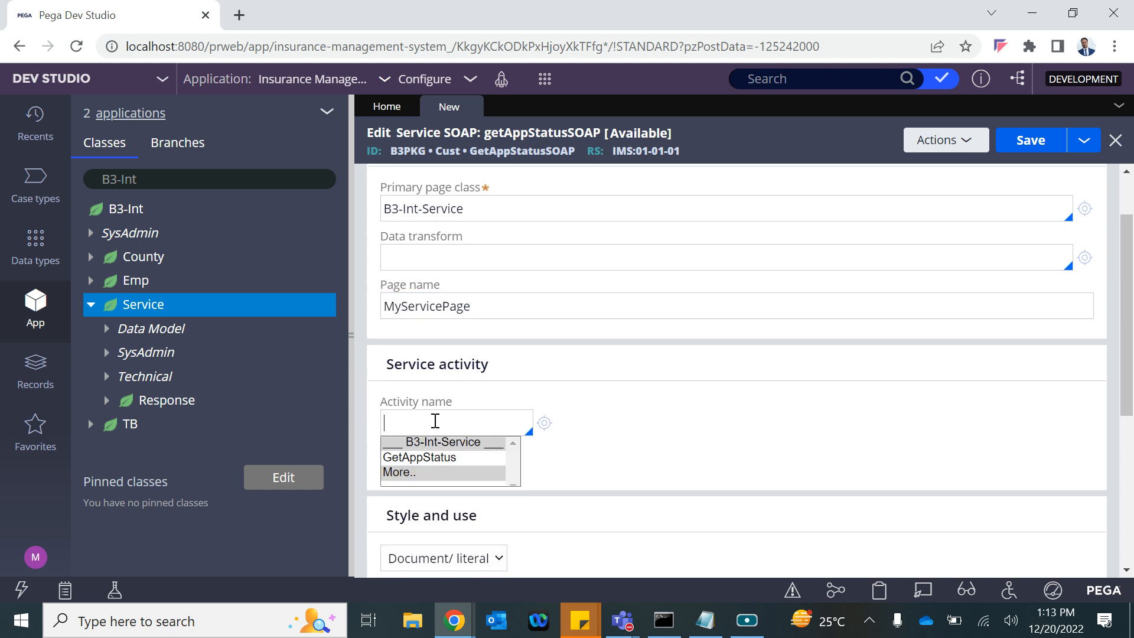
key("Down")
key("Return")
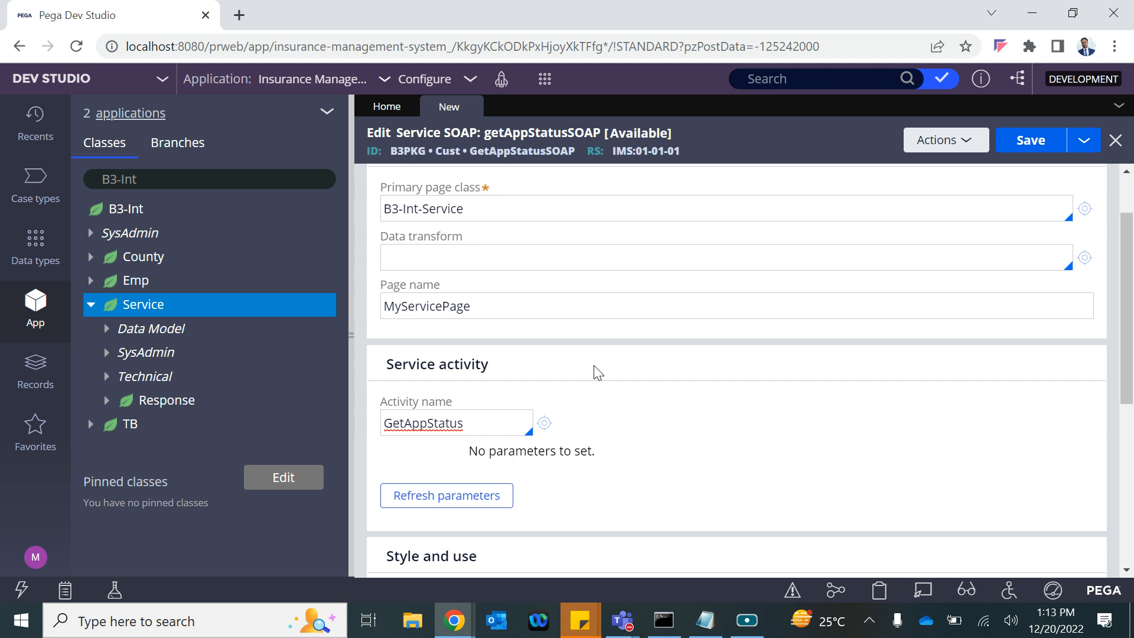
Open the GetAppStatus activity, review its first step's Obj-Open parameters and its second step's page, and close the activity
left_click(544, 423)
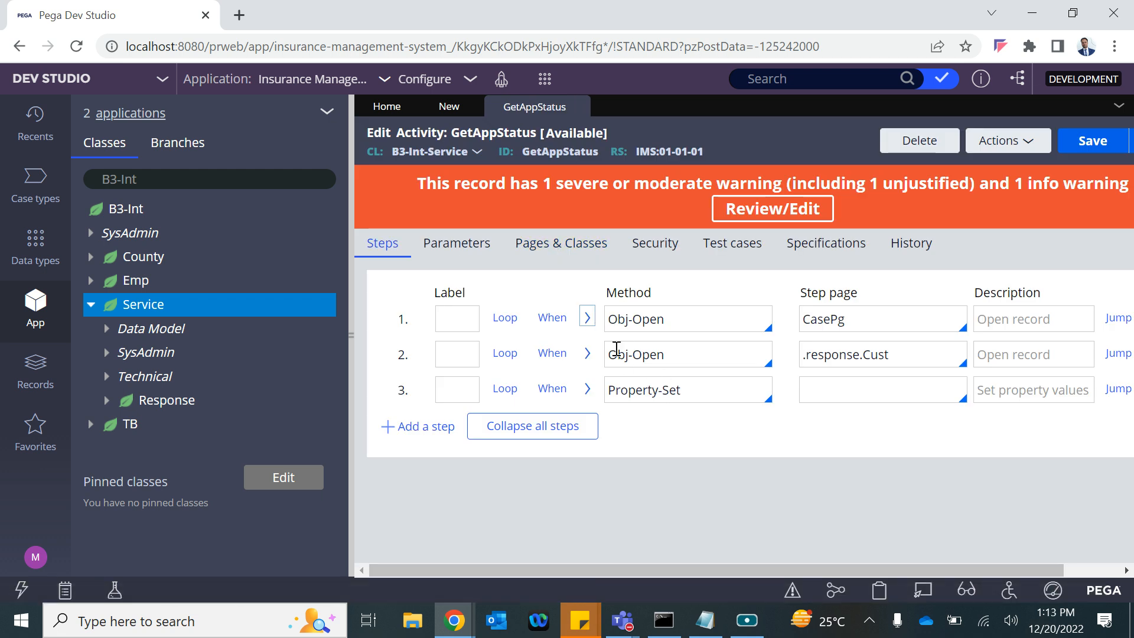
left_click(595, 329)
scroll(541, 467, "down", 2)
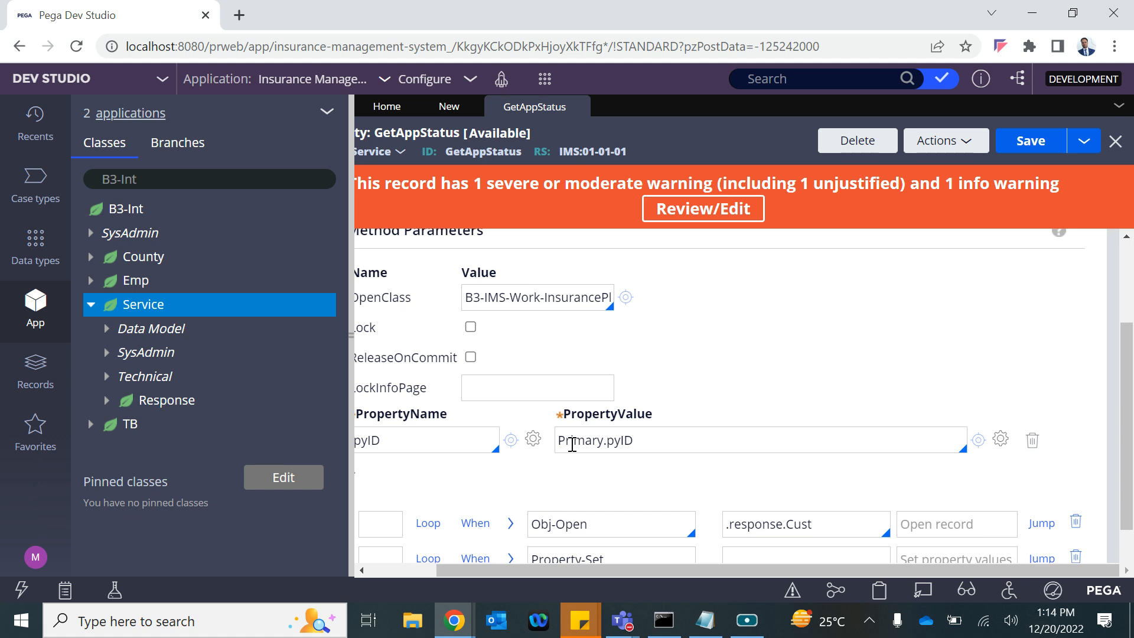
left_click(562, 440)
double_click(648, 441)
scroll(491, 472, "left", 2)
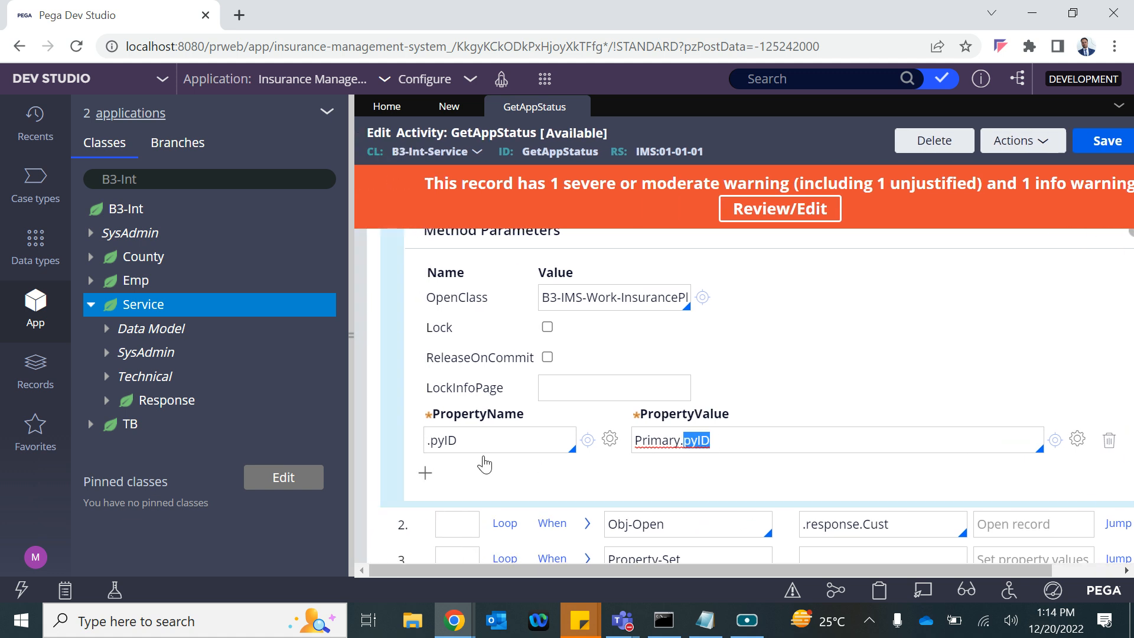
scroll(513, 467, "down", 1)
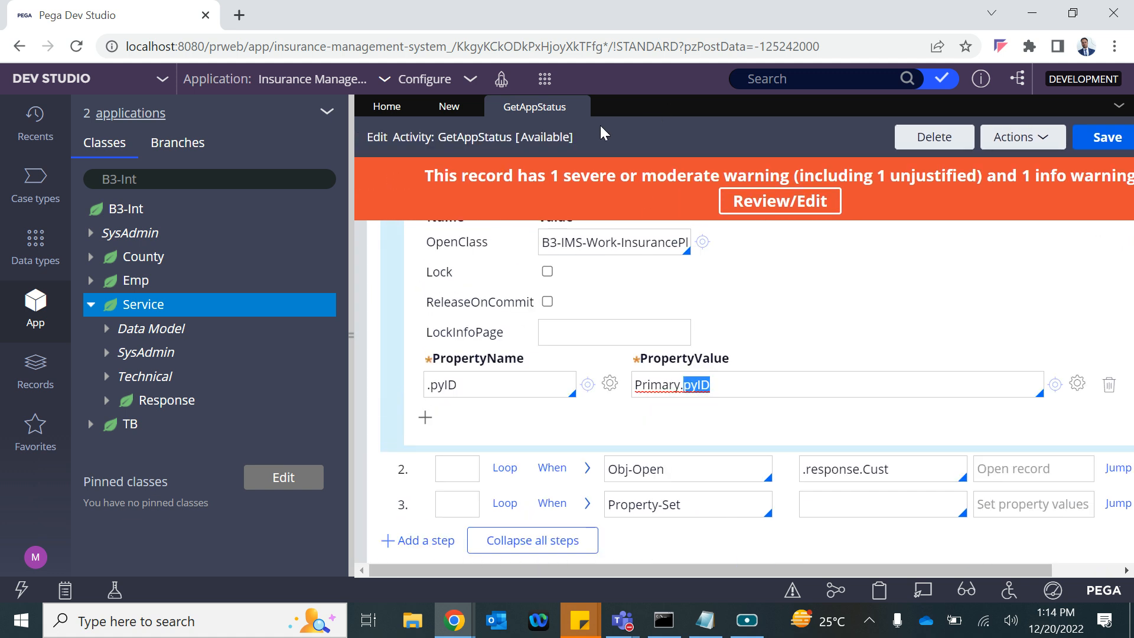
double_click(829, 472)
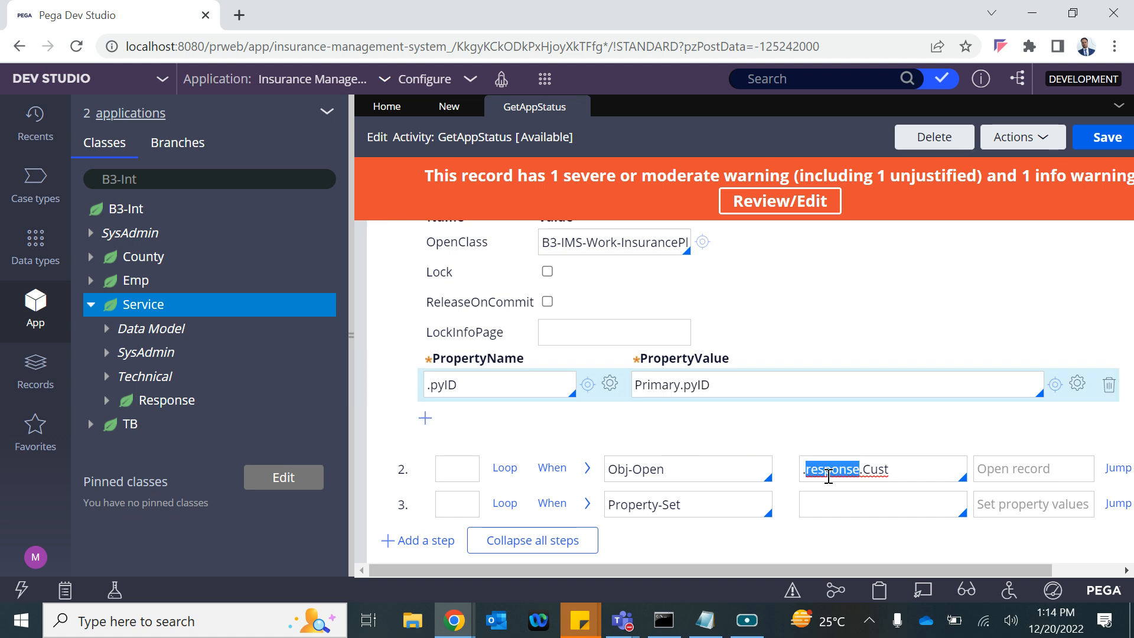
left_click(579, 107)
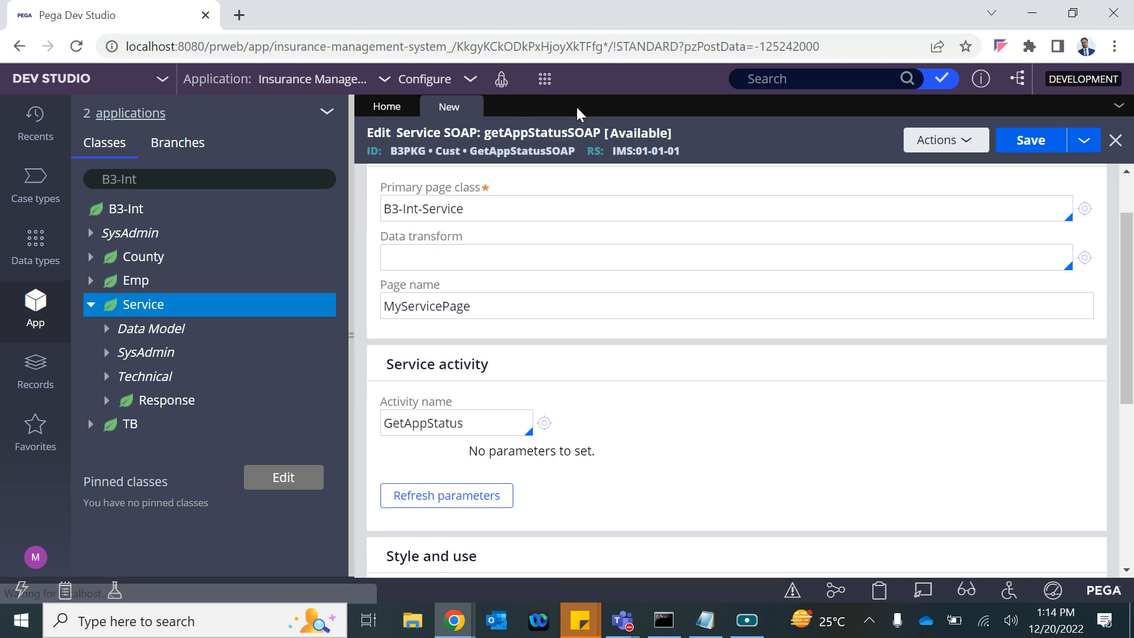
Examine the data types available for the SOAP service's request parameters
scroll(455, 405, "down", 3)
scroll(454, 400, "up", 4)
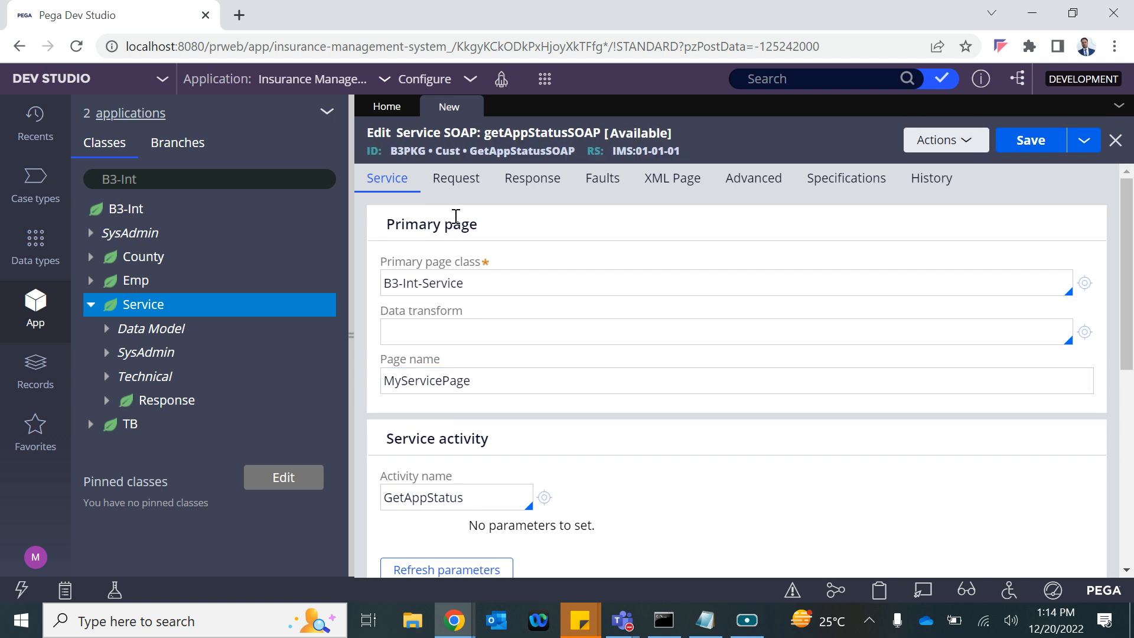
left_click(458, 181)
scroll(480, 452, "down", 1)
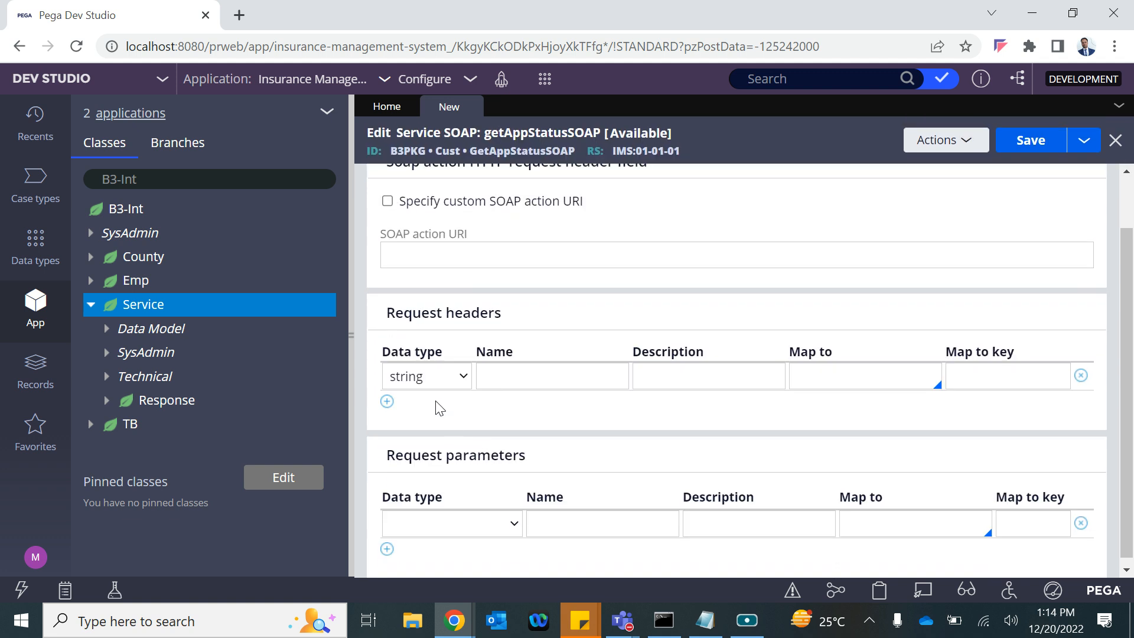
scroll(484, 423, "down", 1)
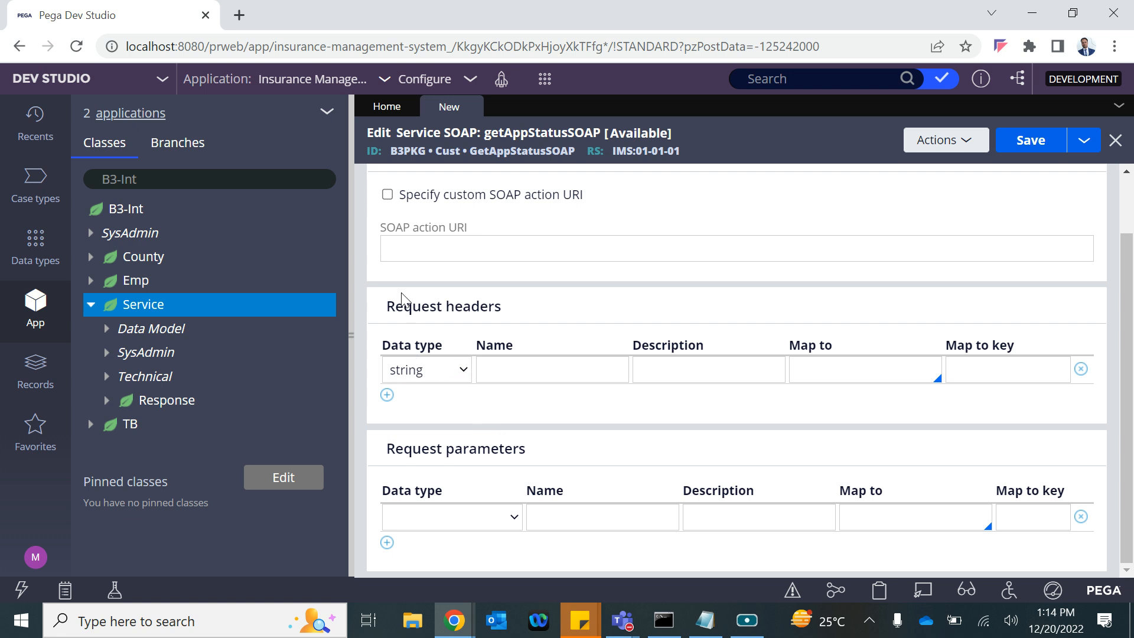
left_click(487, 517)
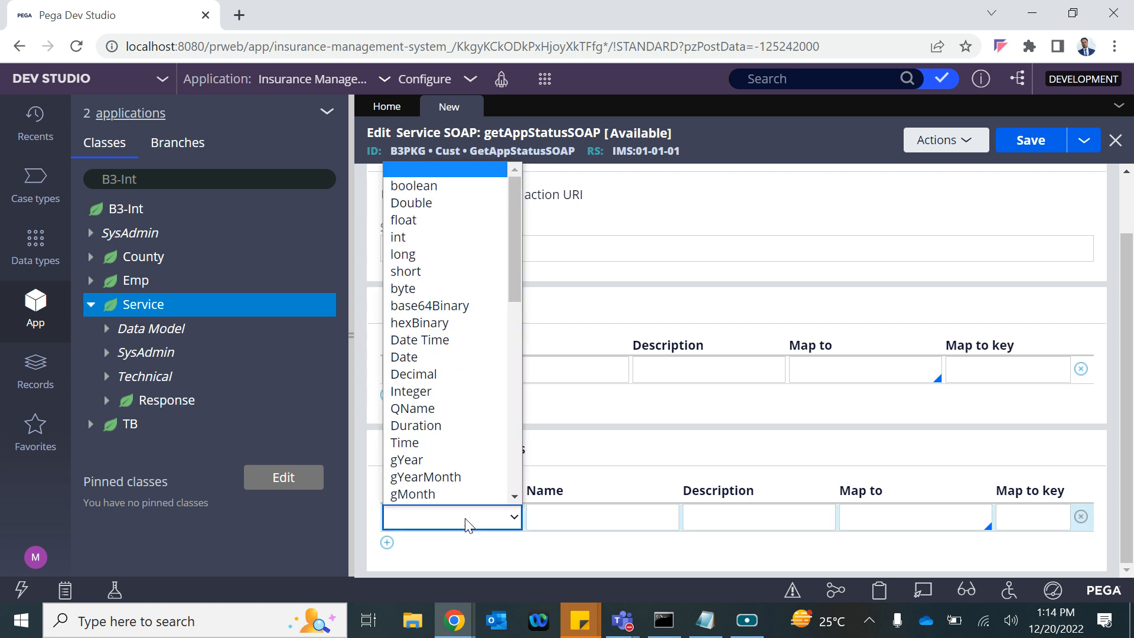
left_click(588, 448)
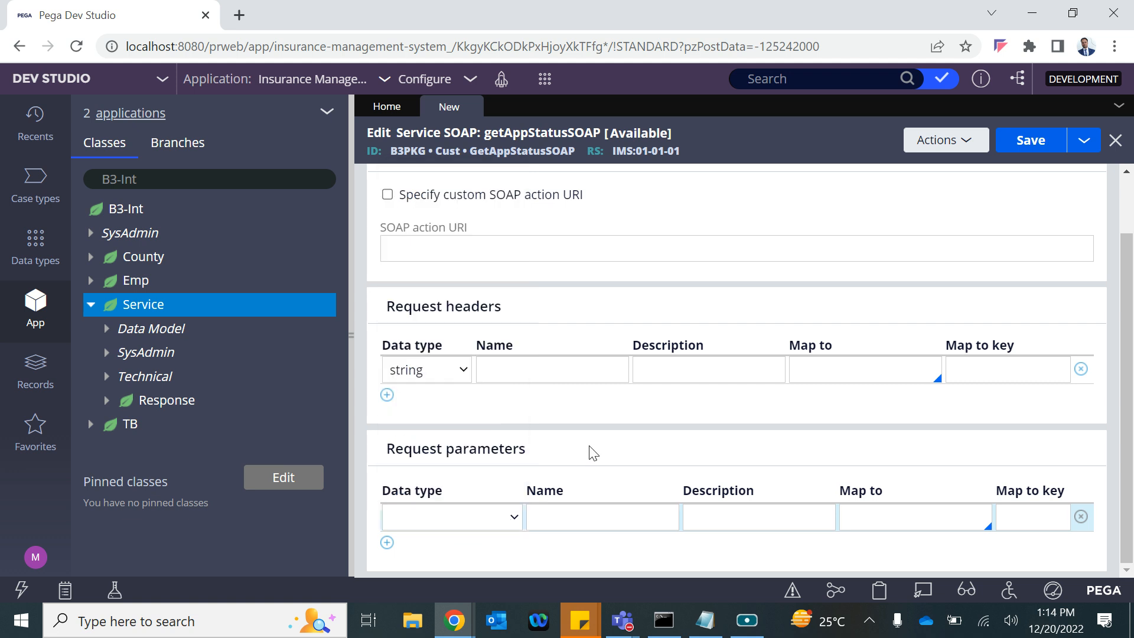
left_click(470, 522)
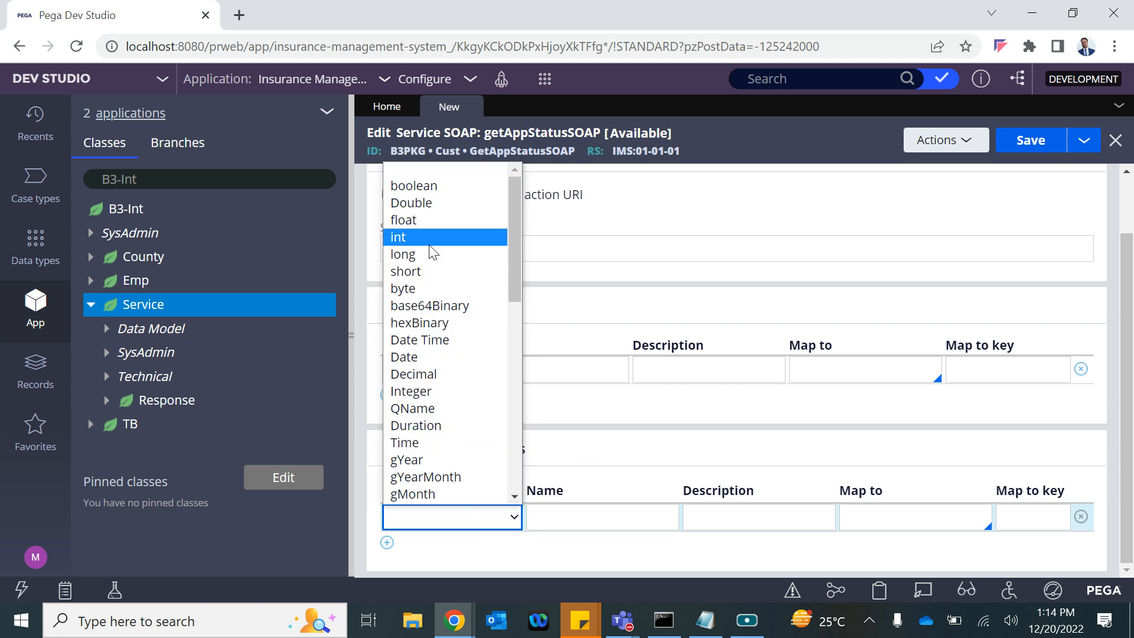
scroll(431, 253, "down", 5)
scroll(431, 252, "down", 3)
scroll(430, 254, "up", 10)
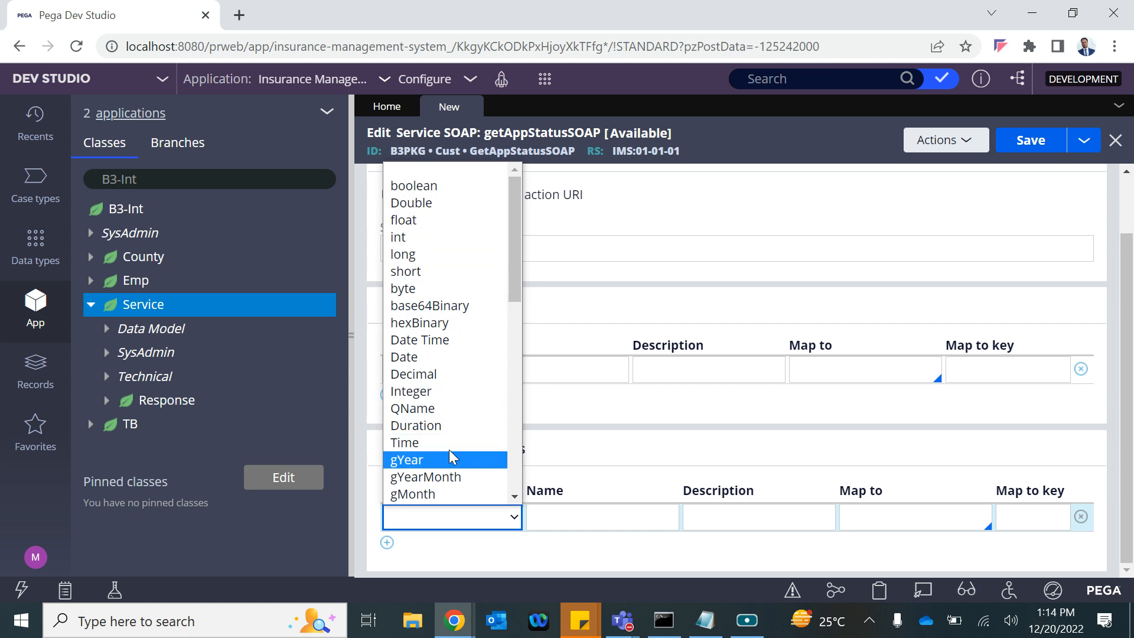
scroll(444, 417, "down", 3)
scroll(444, 417, "down", 5)
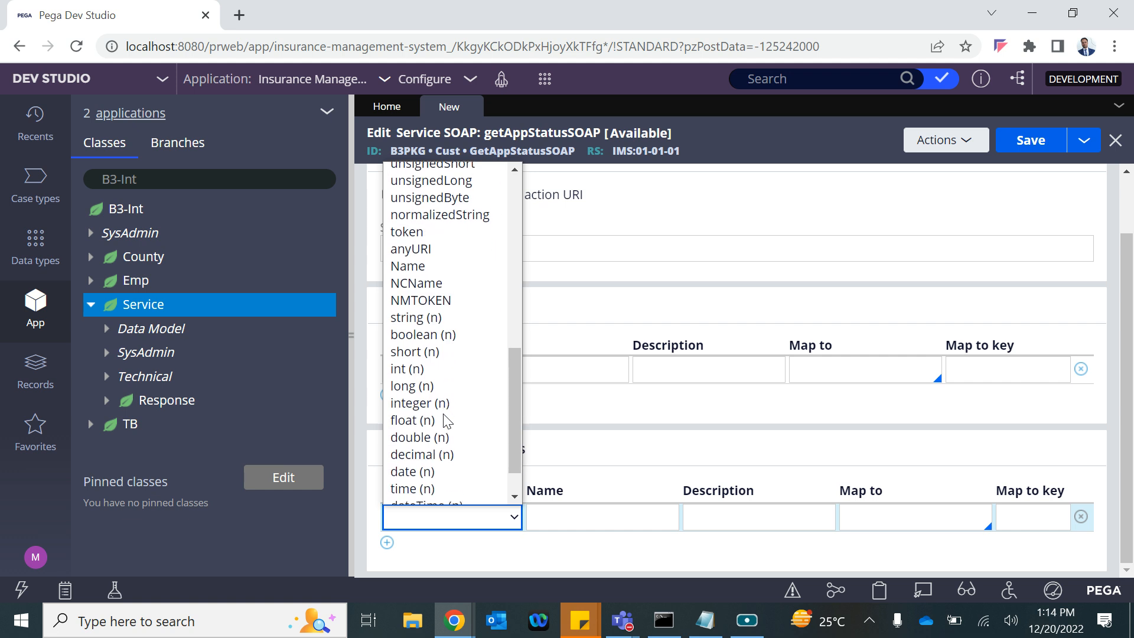
left_click(618, 445)
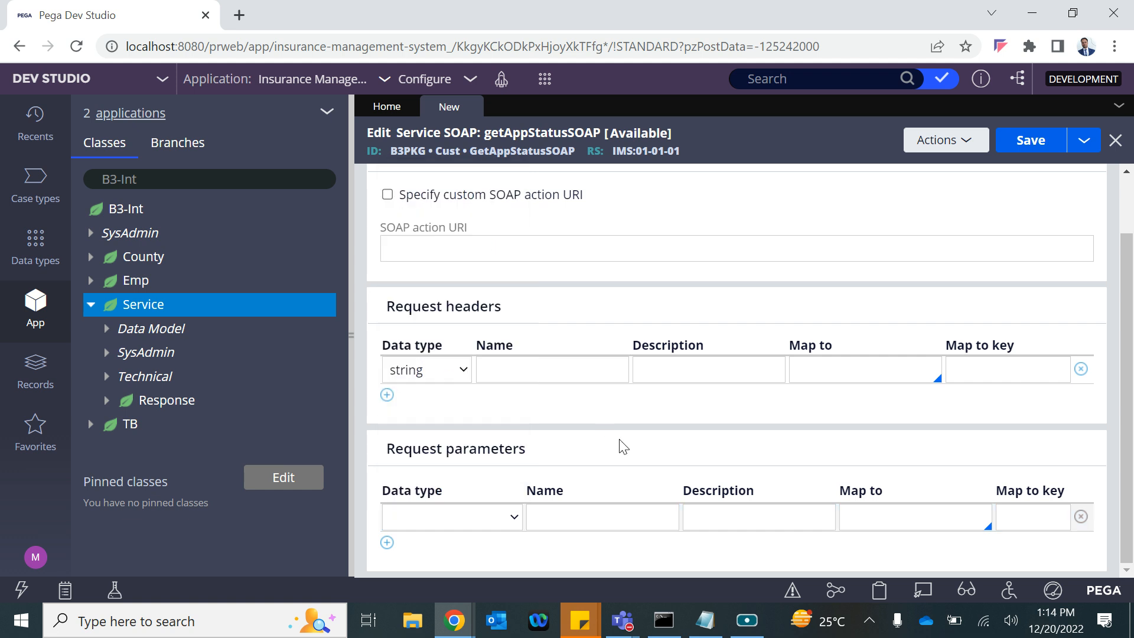
Collapse the class explorer and set the first request parameter's data type to string (n)
left_click(350, 339)
left_click(155, 519)
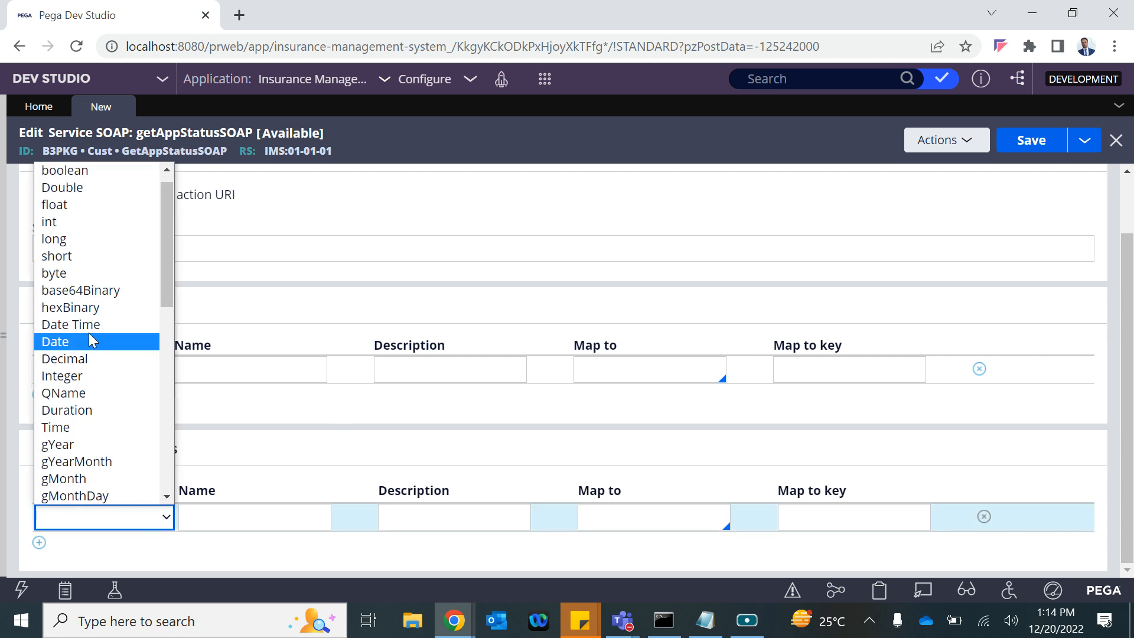
key("s")
scroll(106, 408, "down", 1)
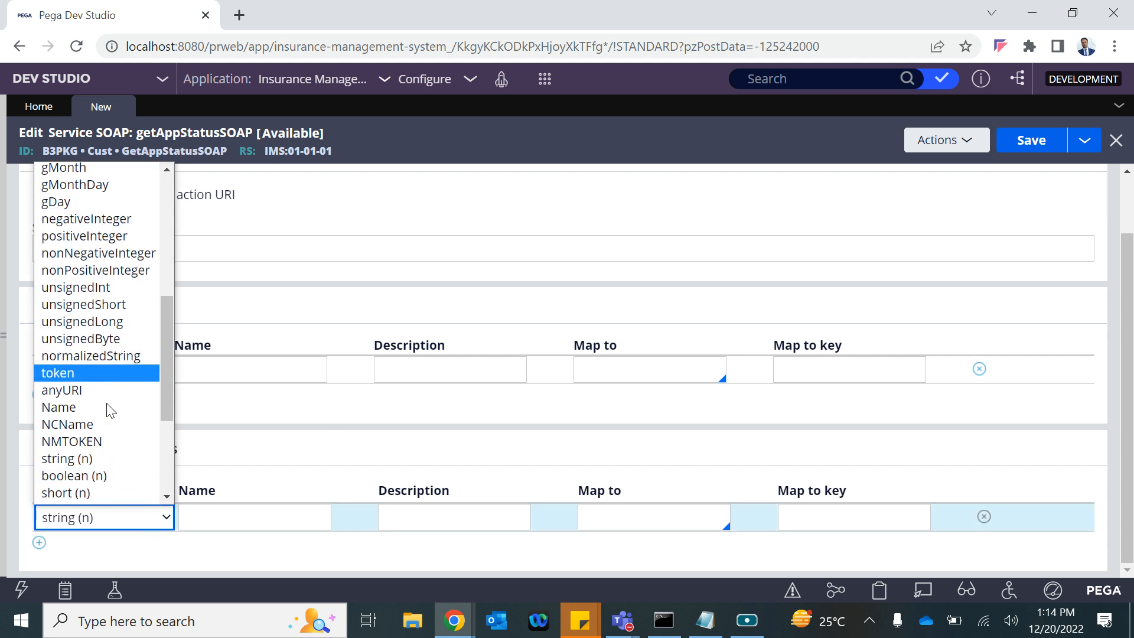
left_click(71, 440)
left_click(102, 518)
scroll(89, 496, "down", 1)
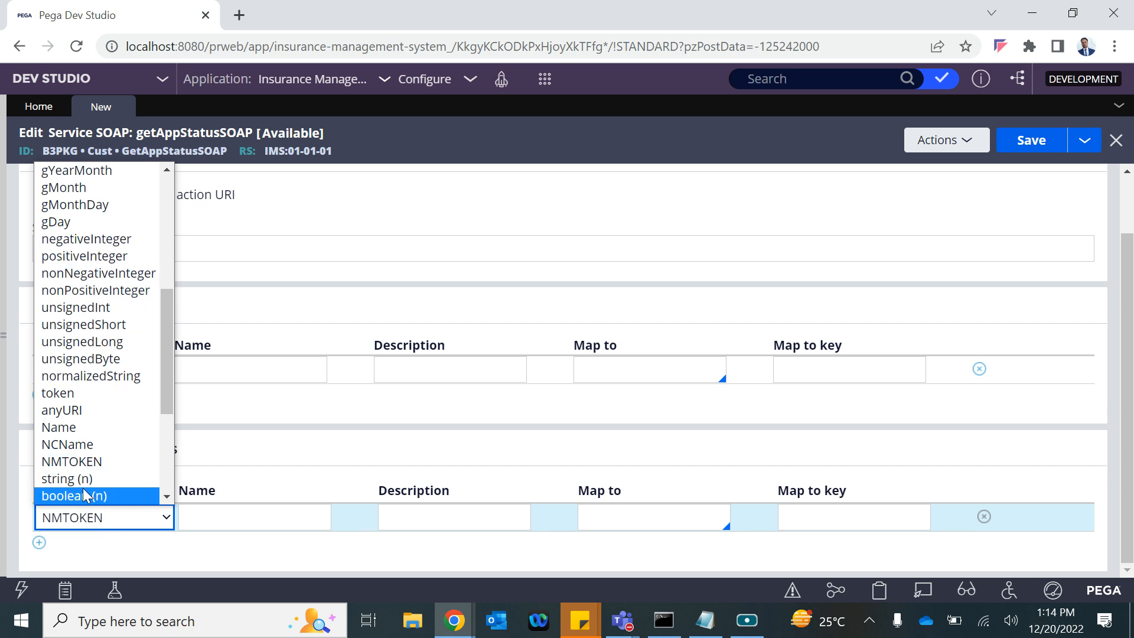
left_click(66, 479)
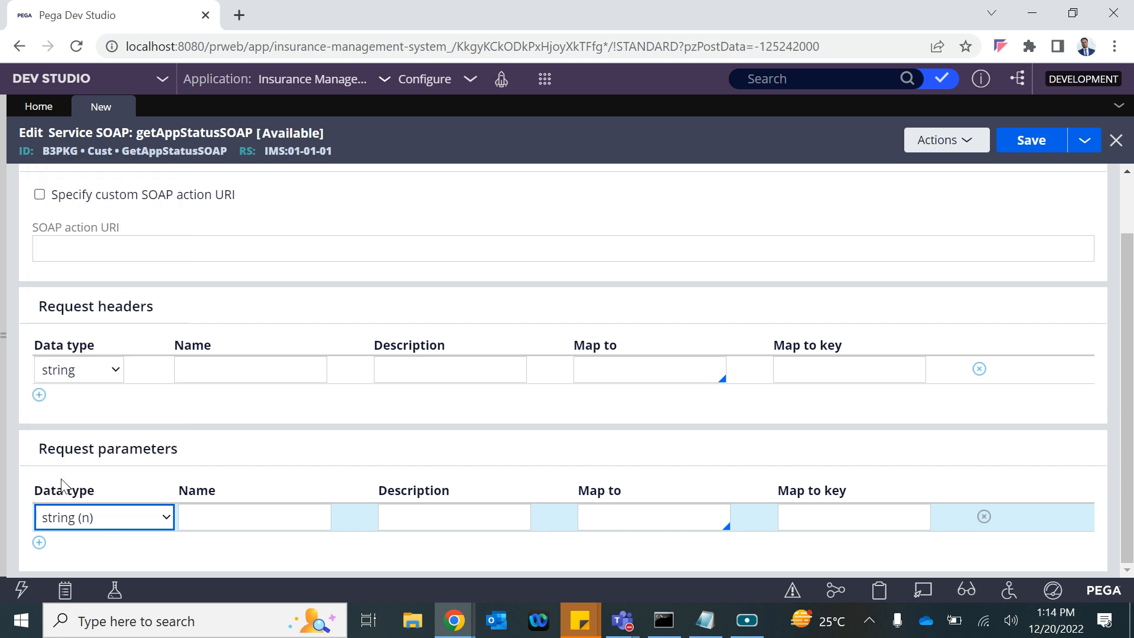
Name the first request parameter case id
left_click(265, 518)
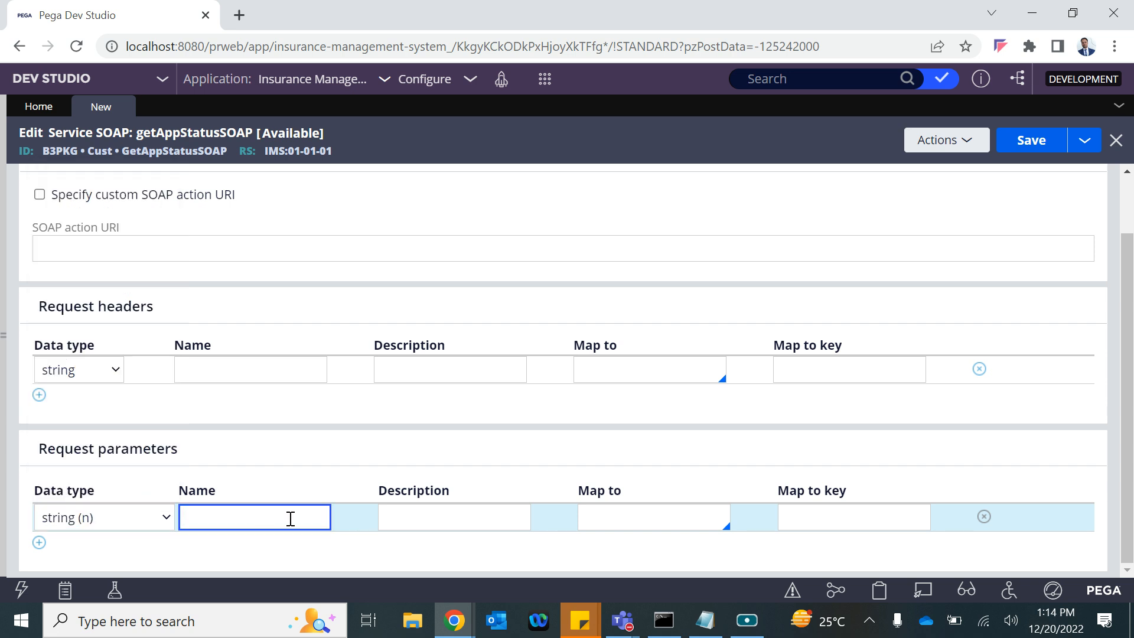
type("case id")
left_click(471, 516)
Map the case id request parameter to Clipboard
left_click(619, 510)
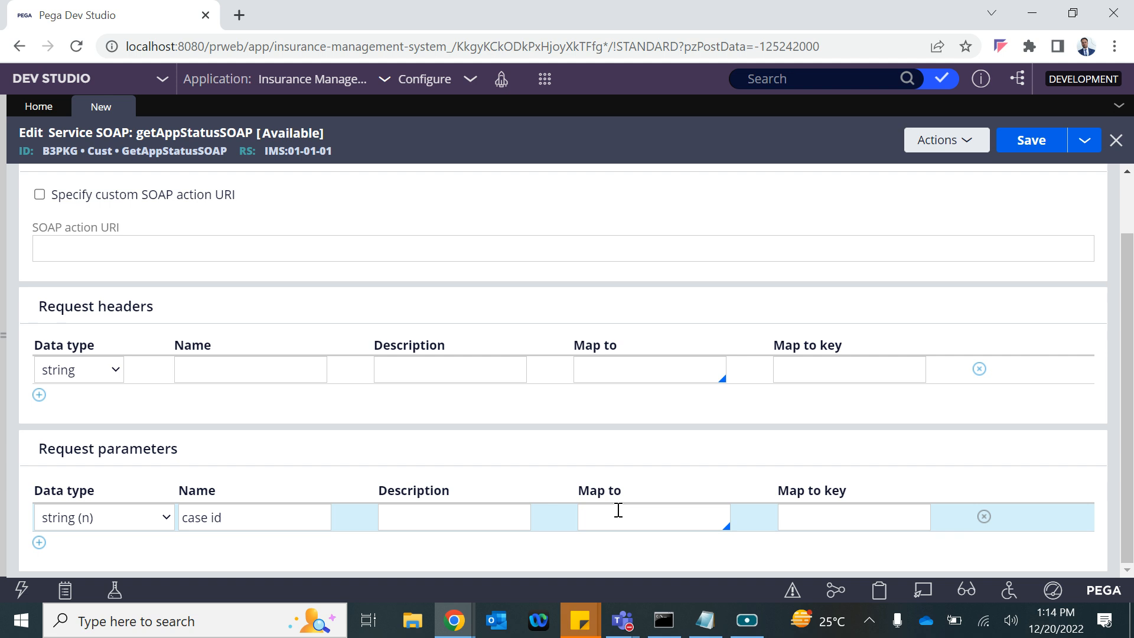
left_click(618, 511)
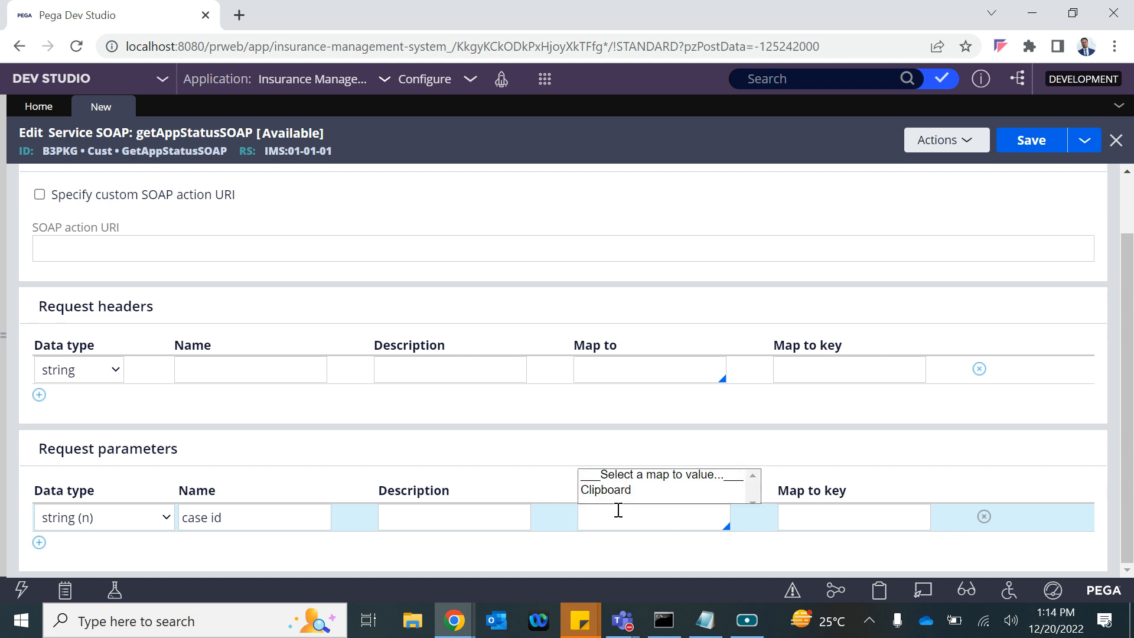
key("Down")
key("Return")
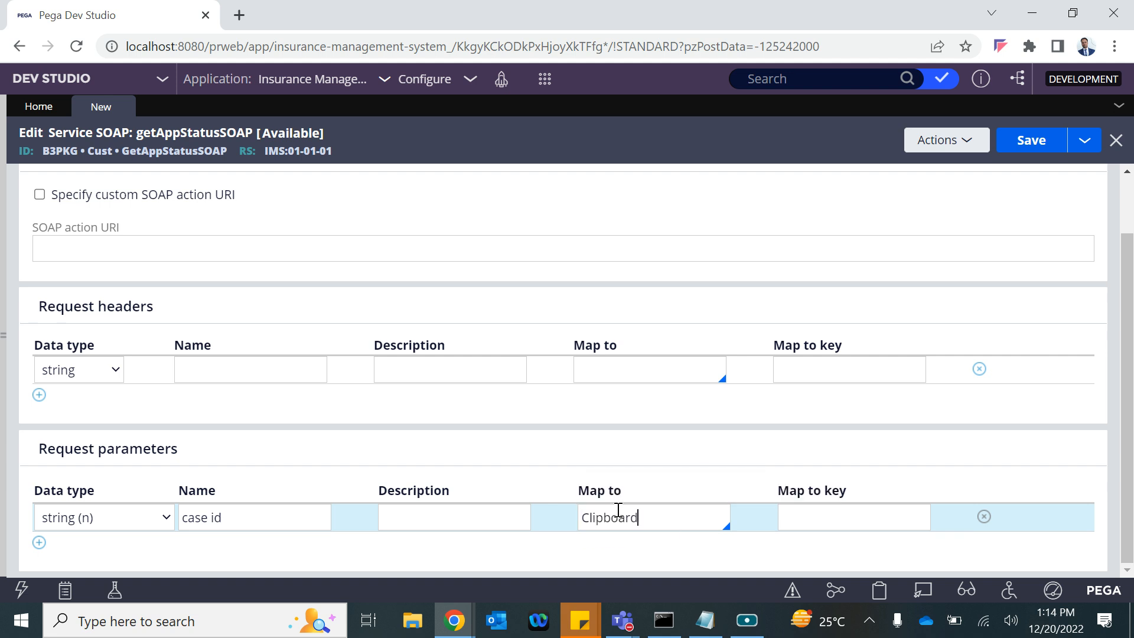
double_click(616, 525)
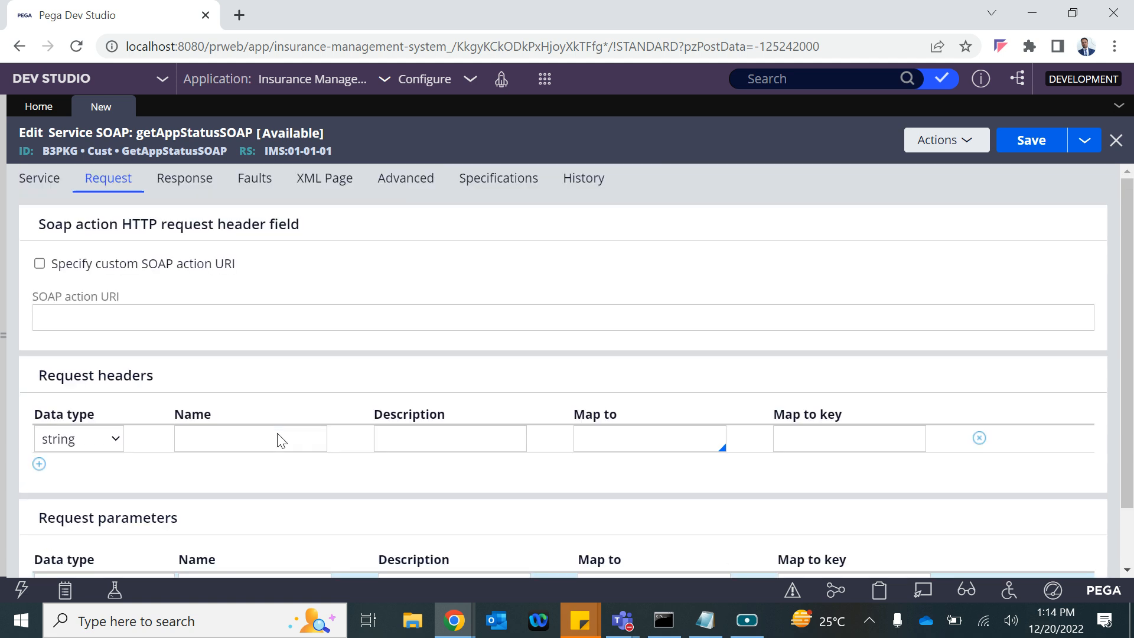
Set the case id request parameter's data type to XML Literal
left_click(119, 370)
left_click(211, 408)
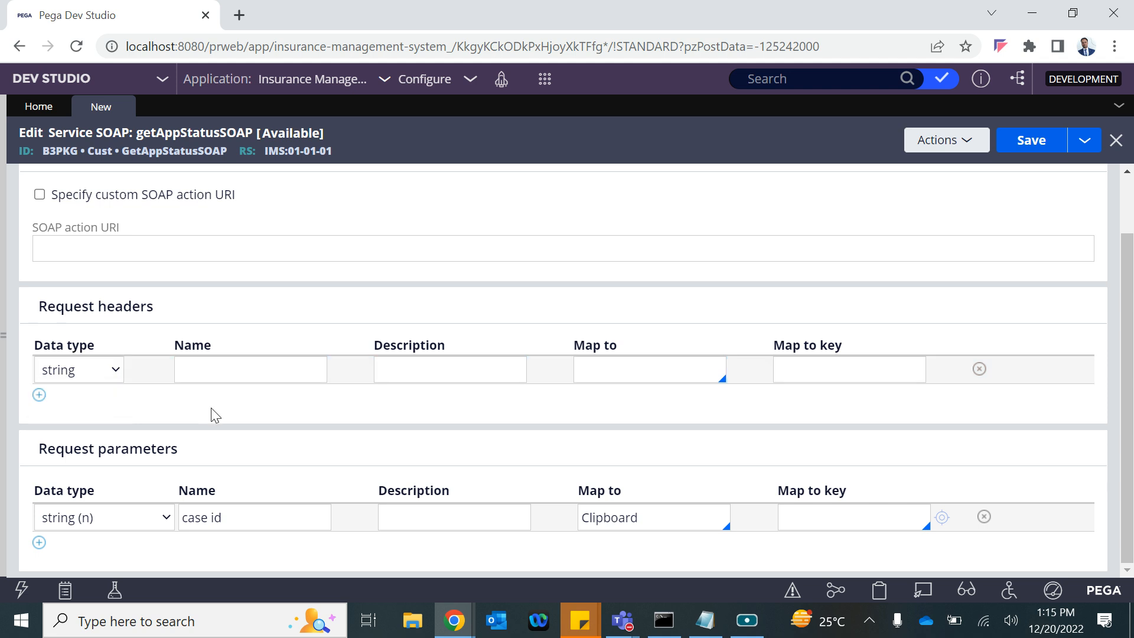
left_click(101, 516)
scroll(98, 464, "down", 4)
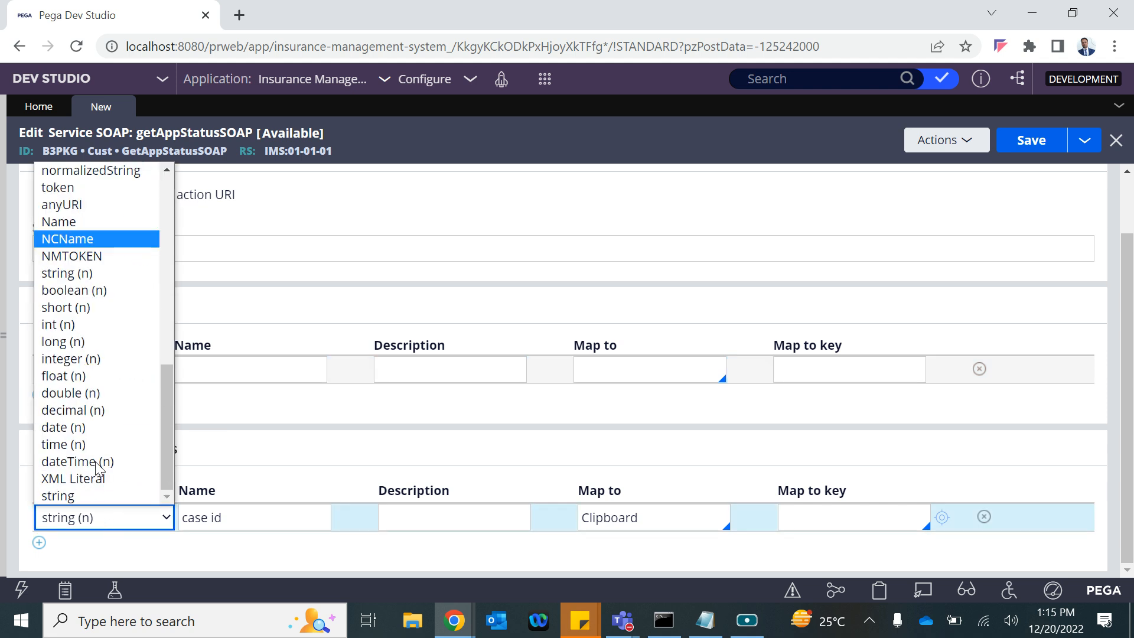
left_click(83, 479)
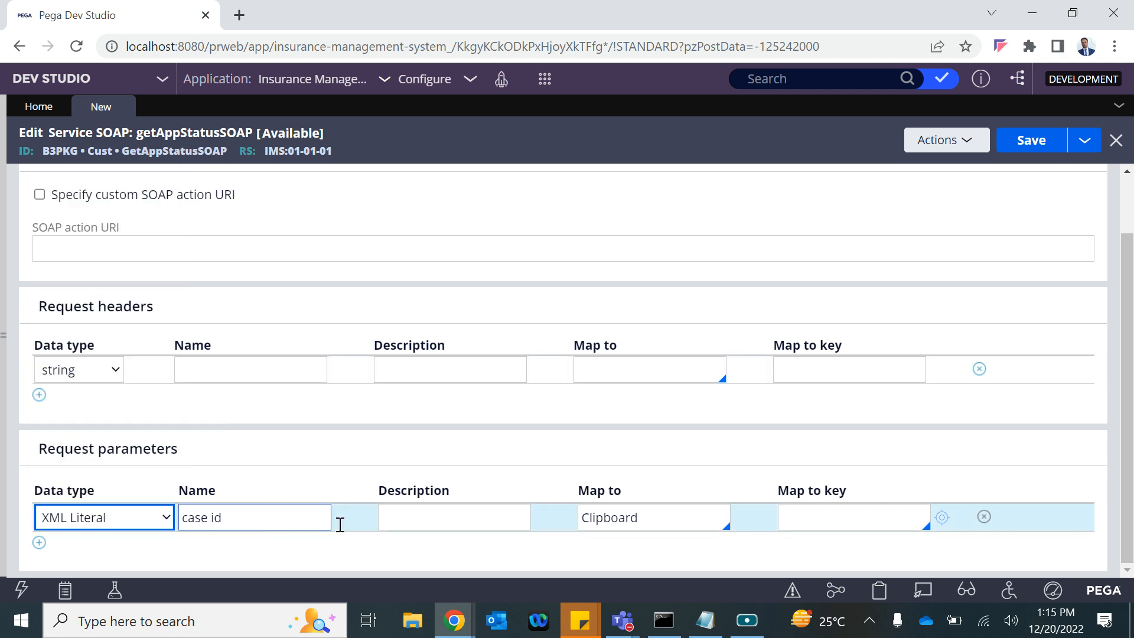
Clear the Clipboard mapping of the case id request parameter and check which mapping options are offered
left_click(258, 517)
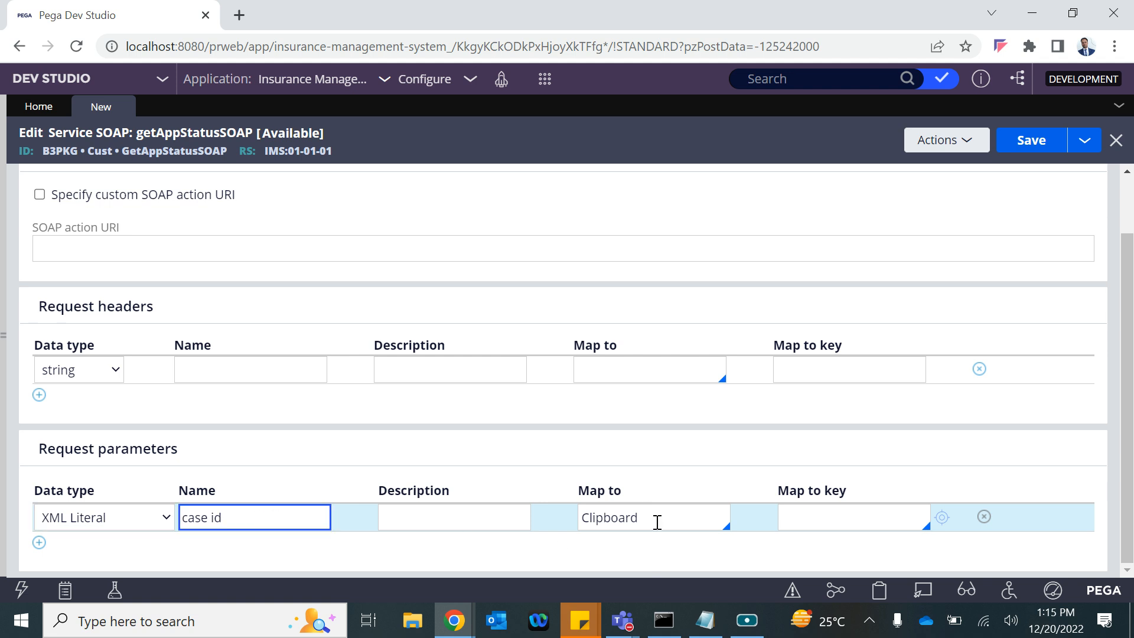
left_click(529, 513)
left_click(633, 513)
double_click(634, 513)
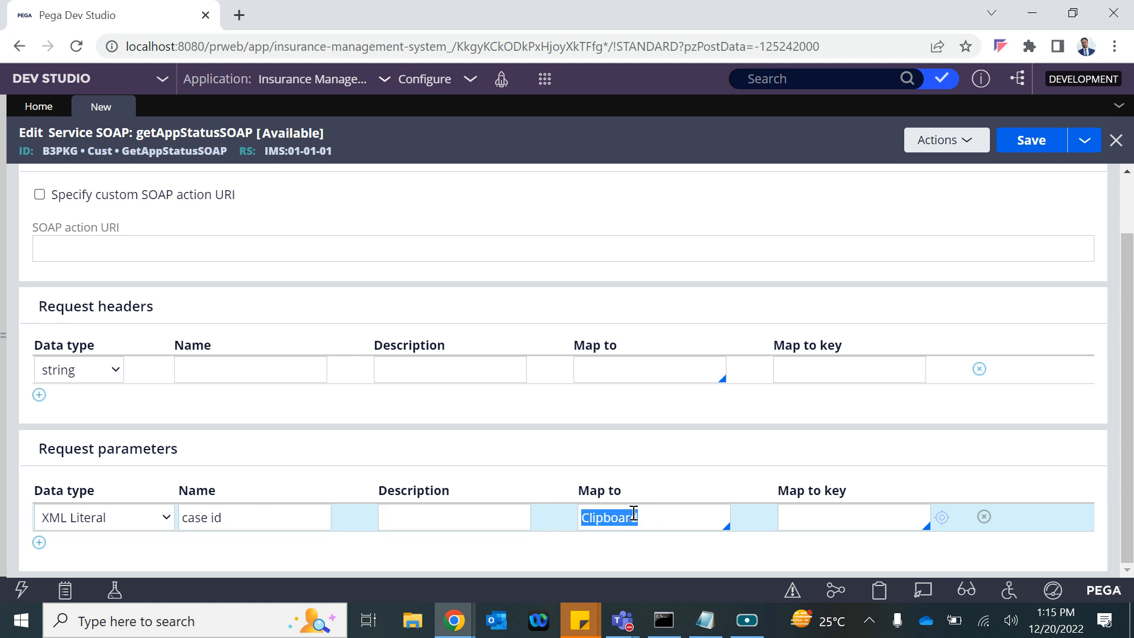
key("BackSpace")
key("Down")
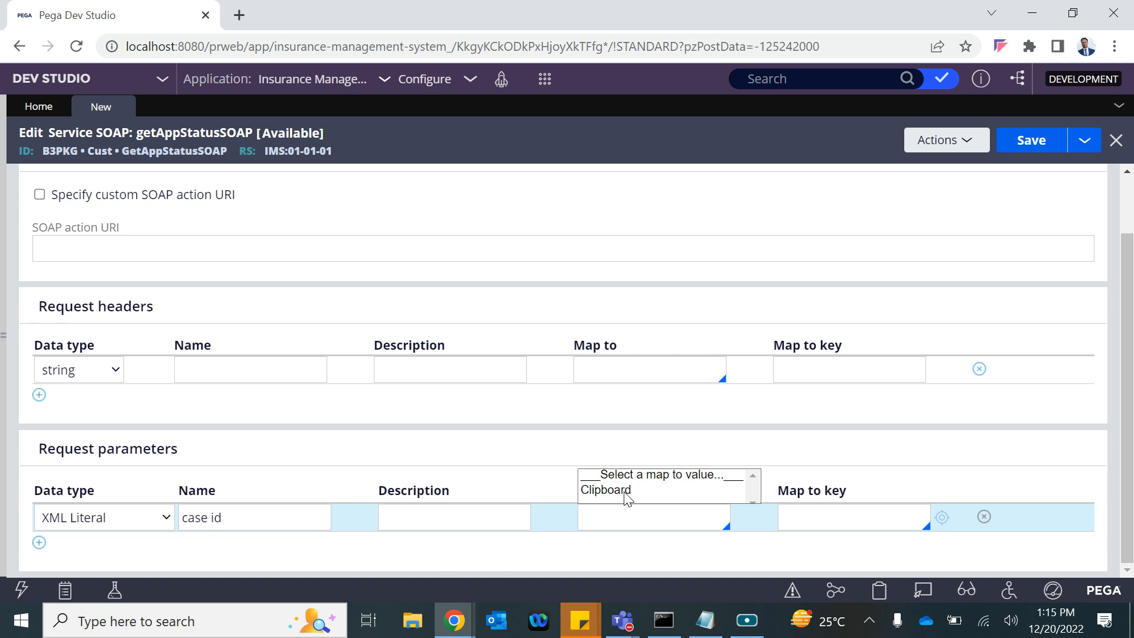
scroll(622, 493, "down", 1)
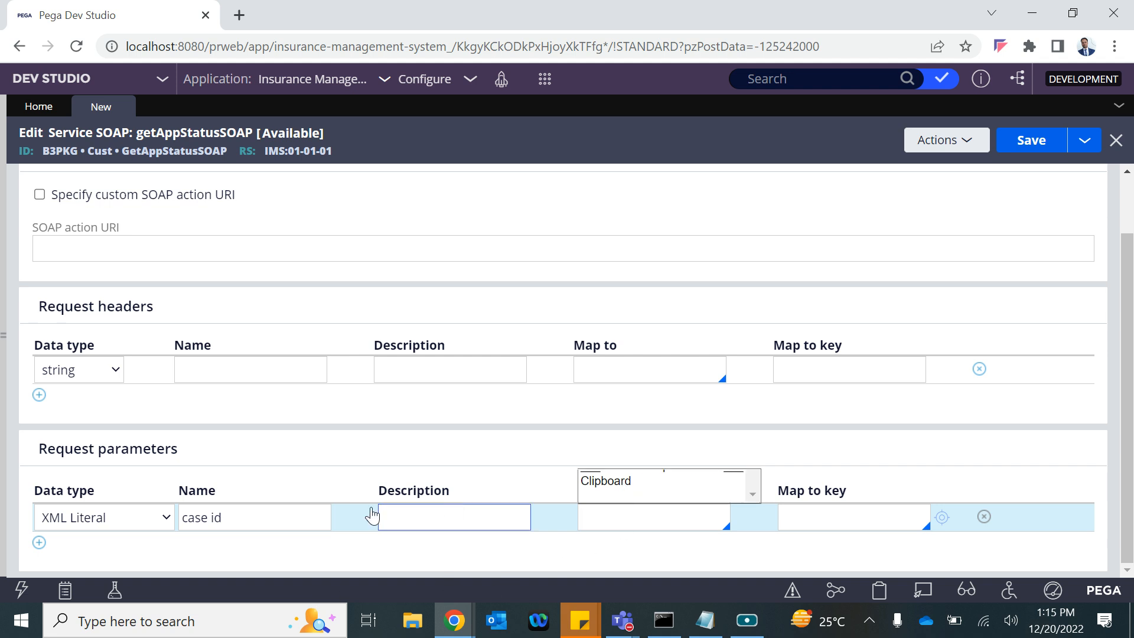
Rename the XML Literal request parameter to caseid
double_click(217, 518)
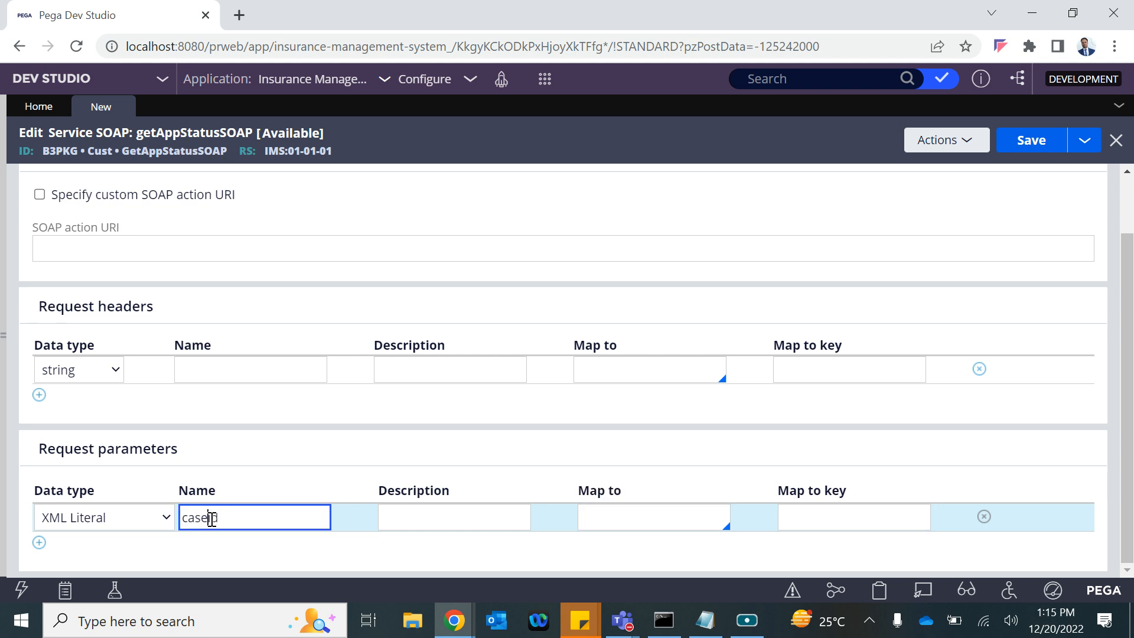
Set the request header's mapping to XML ParseRule and copy that value into the caseid request parameter's mapping
left_click(621, 518)
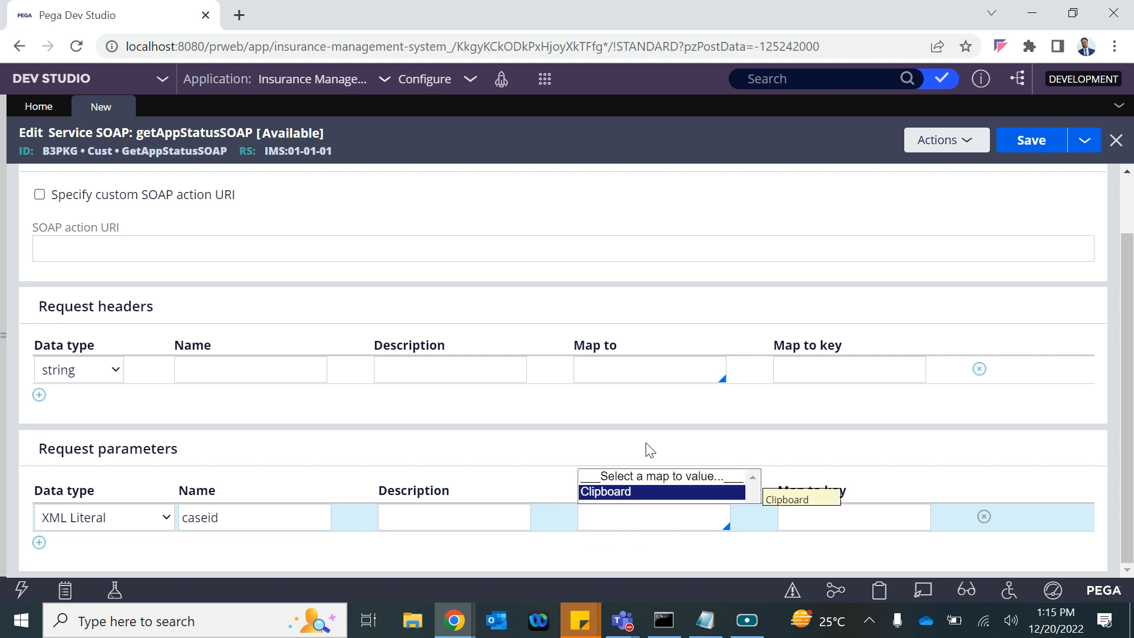
left_click(821, 524)
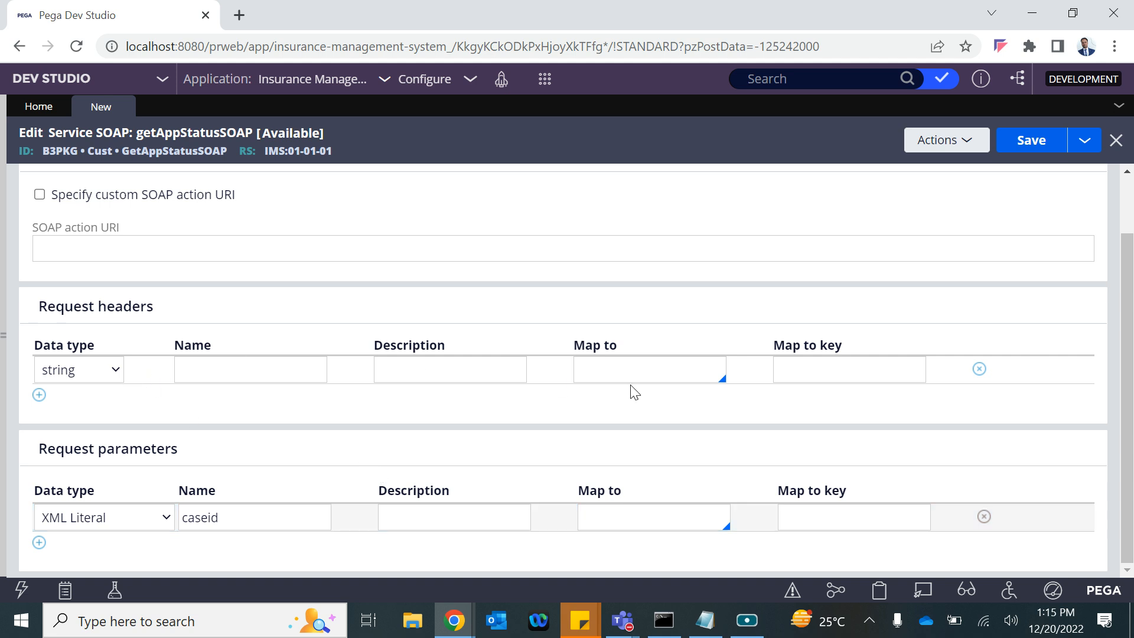
left_click(646, 371)
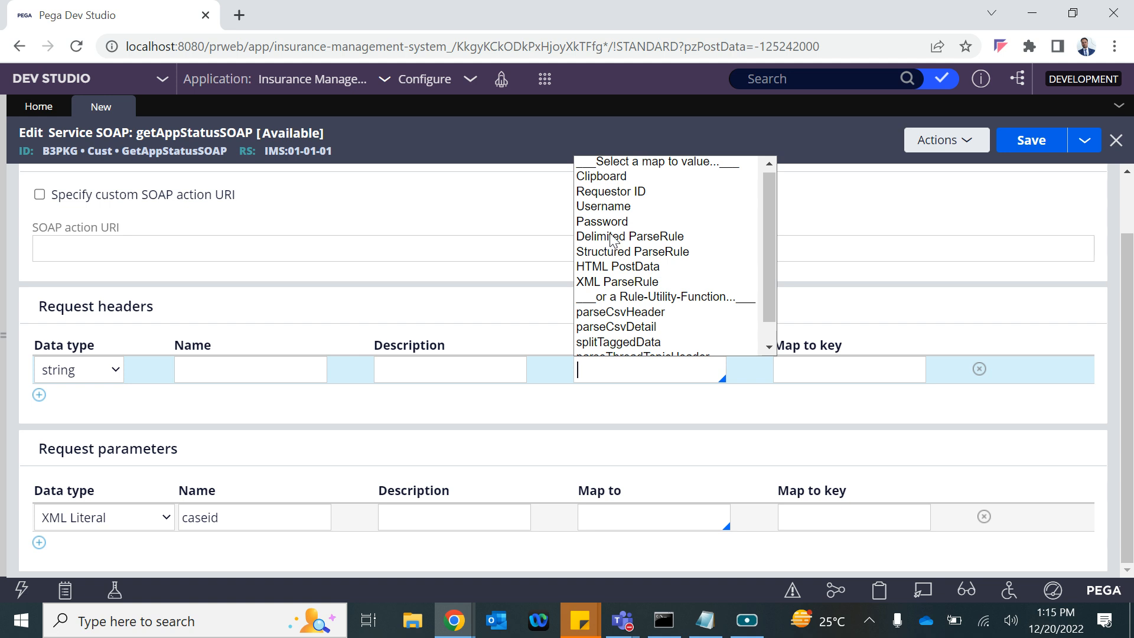
left_click(617, 281)
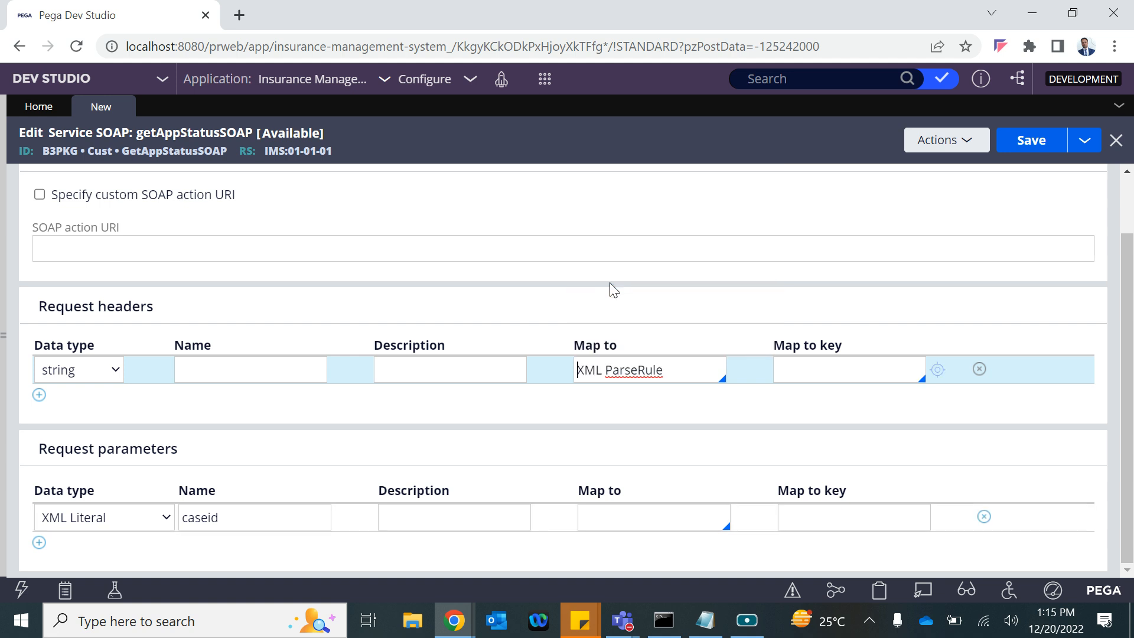
key("ctrl+a")
key("ctrl+c")
left_click(620, 517)
key("ctrl+v")
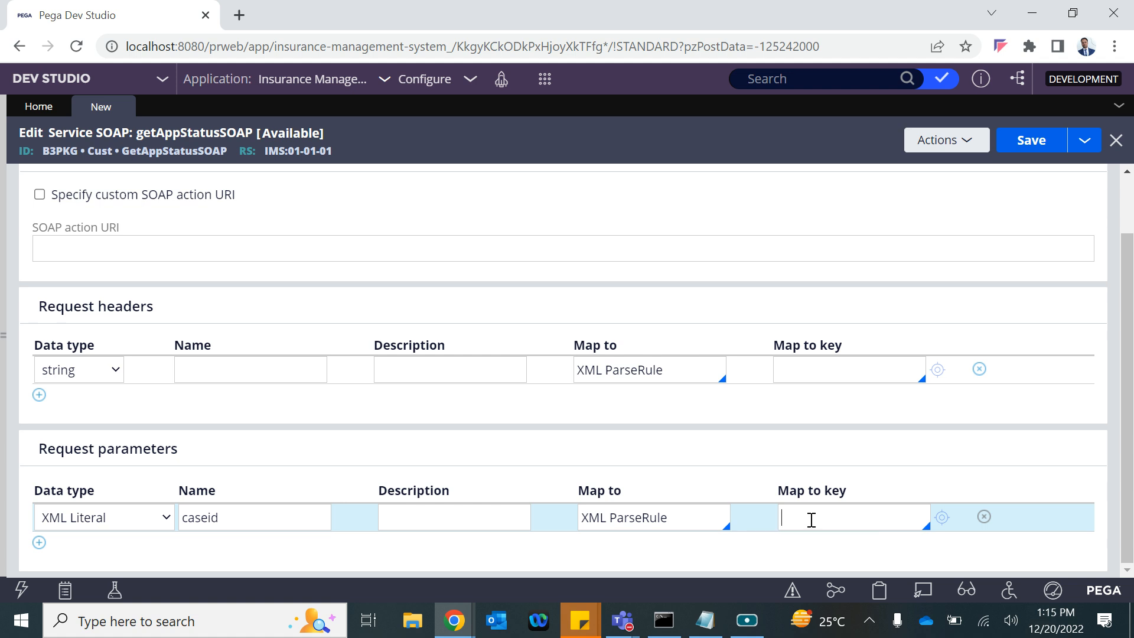
Enter requestParse as the caseid request parameter's map-to key
type("quesrParse")
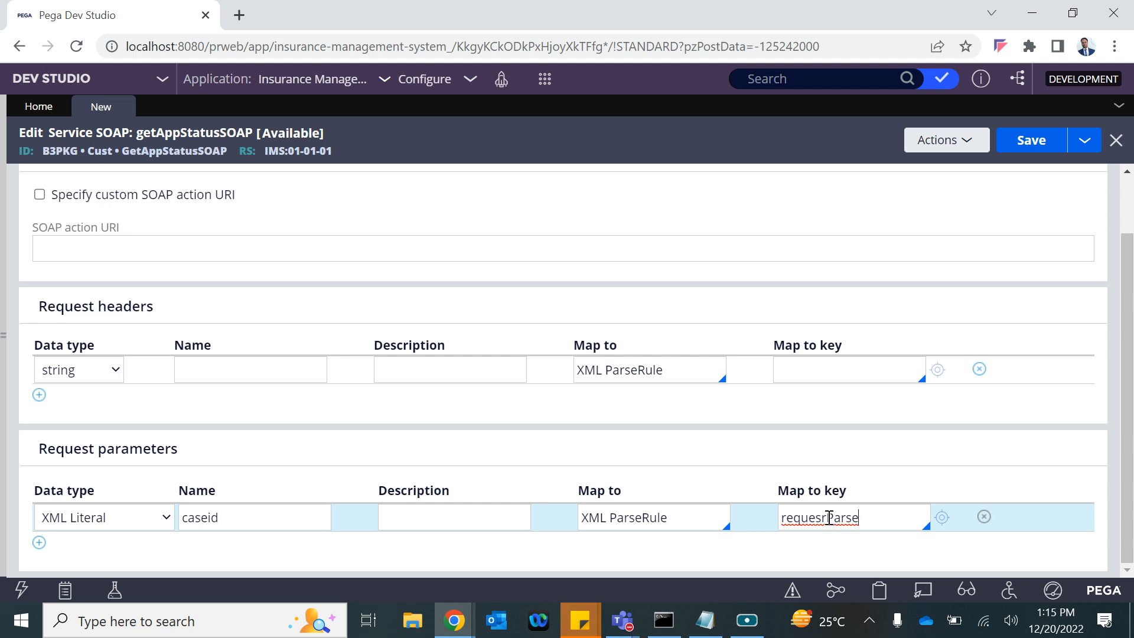
left_click(829, 518)
key("BackSpace")
type("t")
Create the requestParse Parse XML rule from the map-to key, with root element name request
left_click(942, 519)
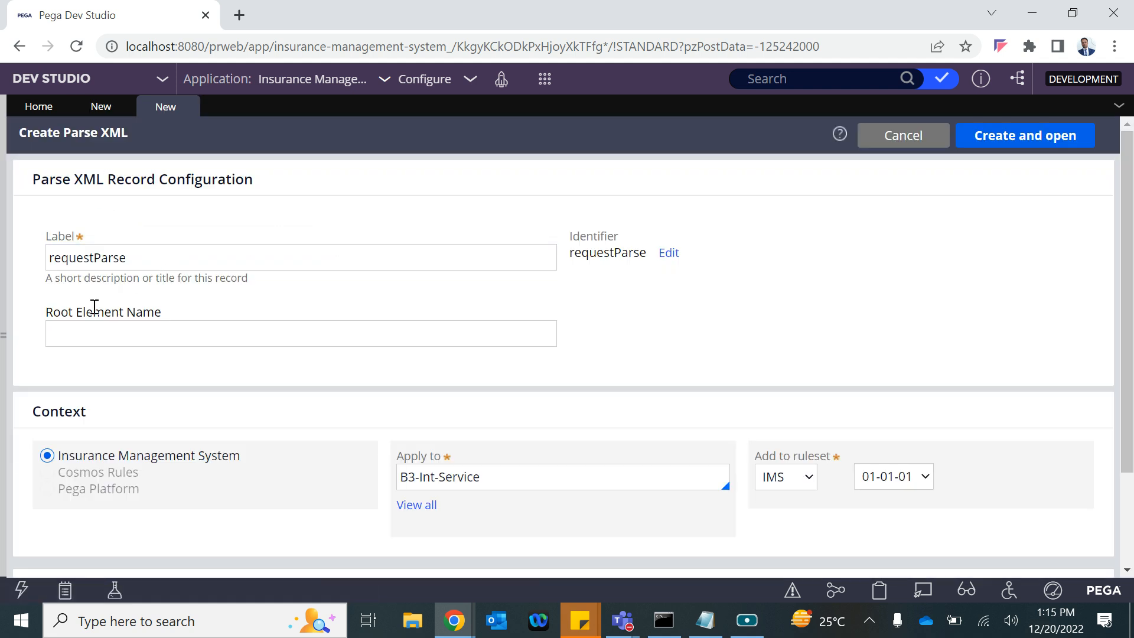
left_click(88, 336)
type("request")
left_click(1025, 135)
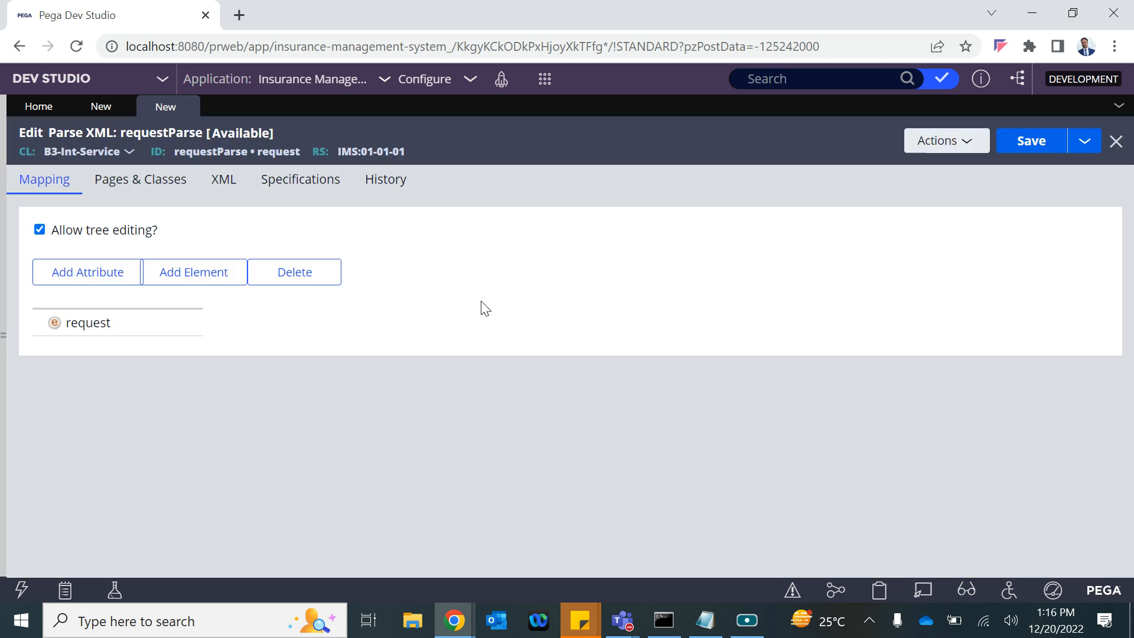
Check which properties of B3-Int-Service are offered for mapping the request element, leaving the mapping unset
left_click(81, 331)
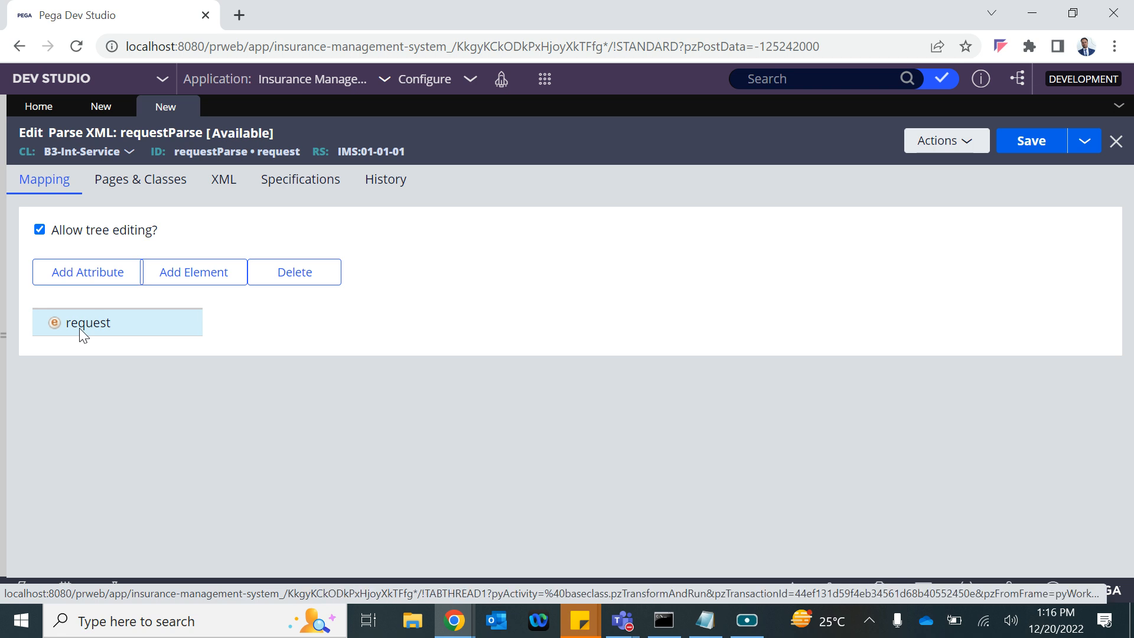
double_click(79, 328)
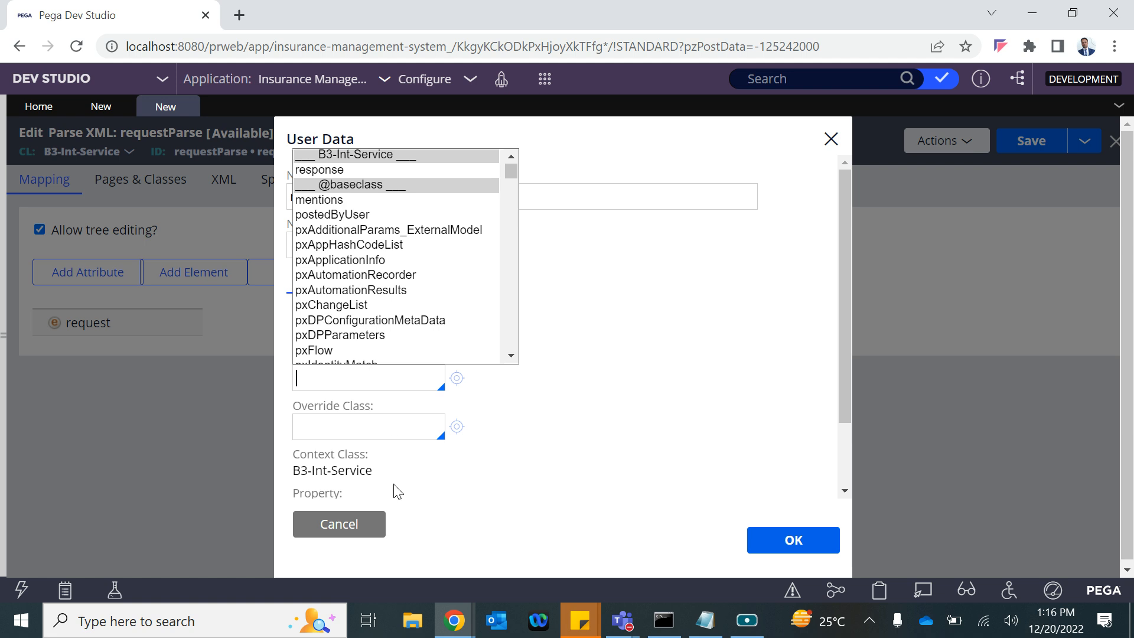
left_click(365, 524)
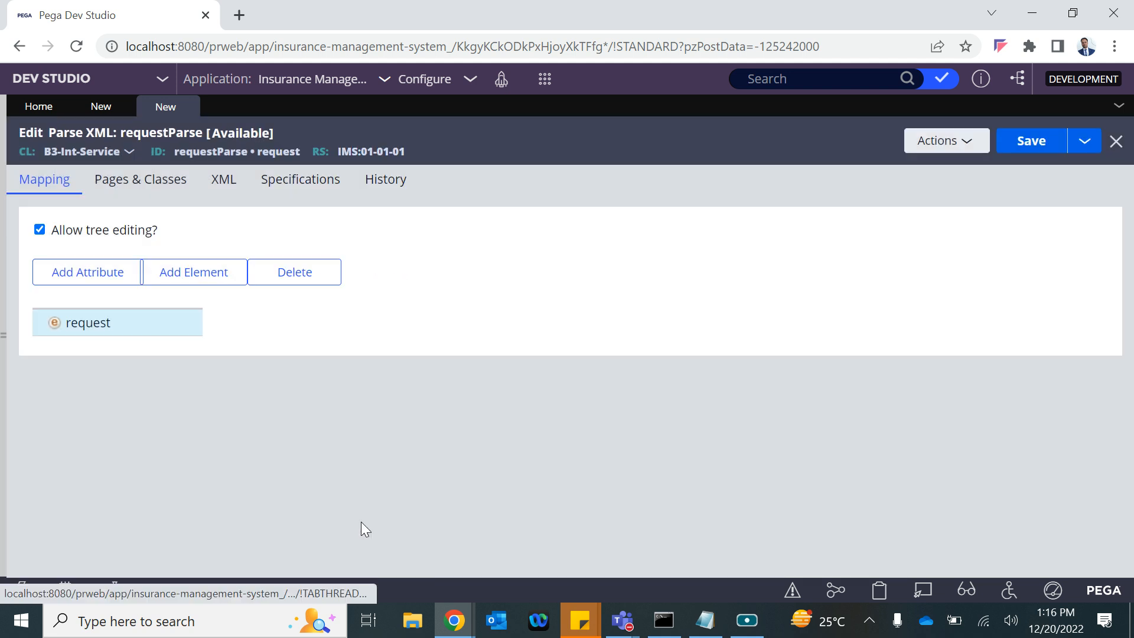
Start a new class record under the Service class with label Request and class name B3-Int-Service-Request
left_click(88, 110)
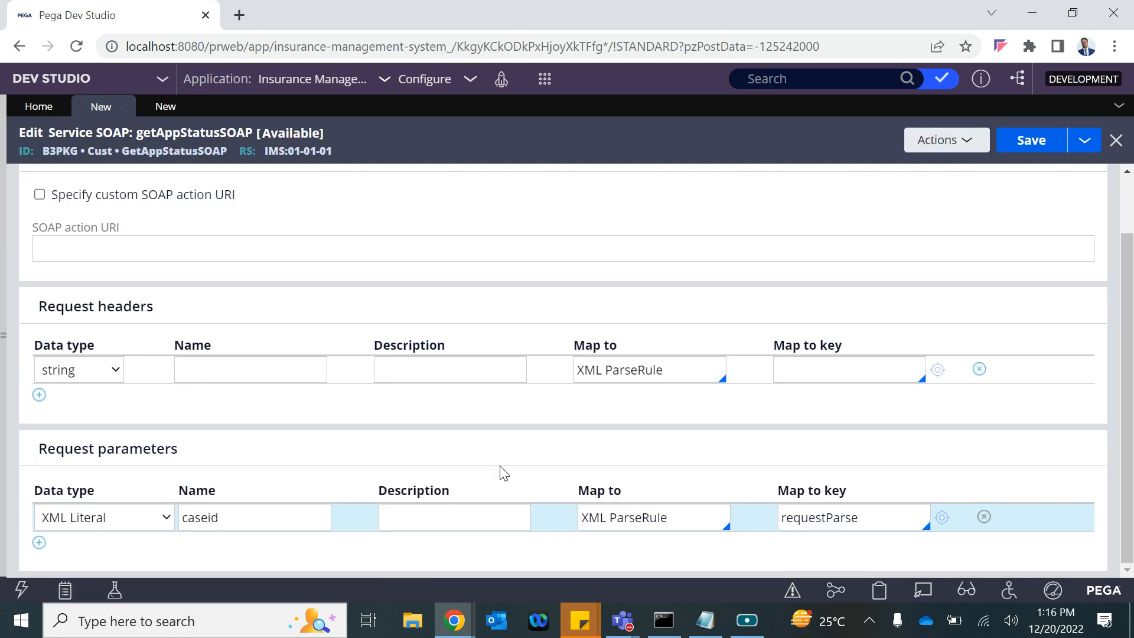
left_click(3, 354)
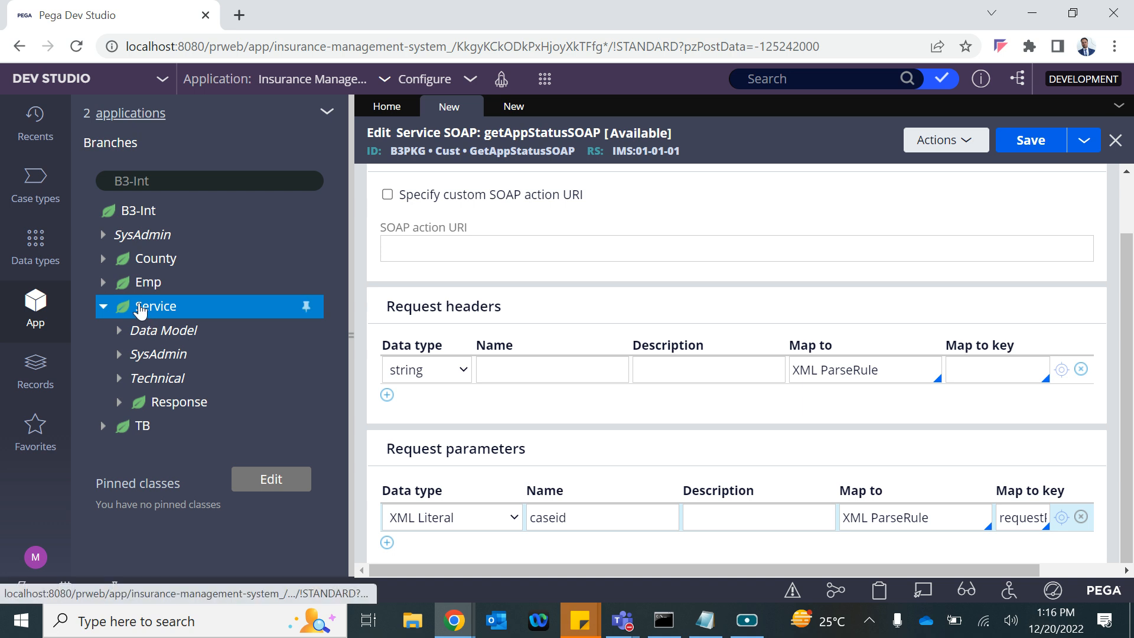
right_click(140, 312)
mouse_move(145, 345)
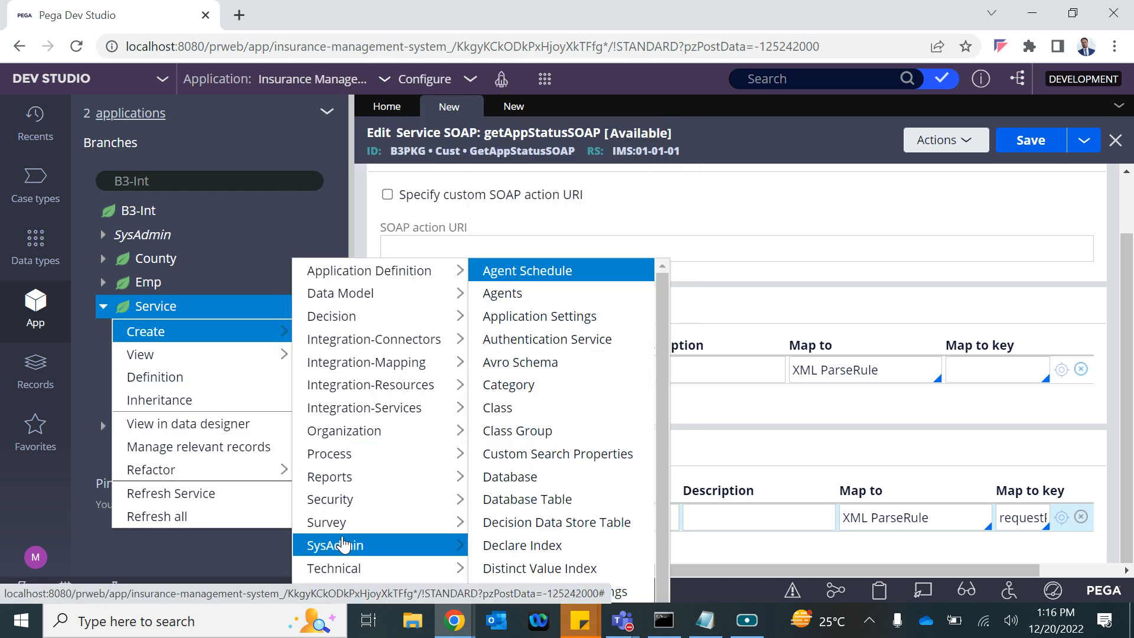
mouse_move(346, 498)
mouse_move(349, 546)
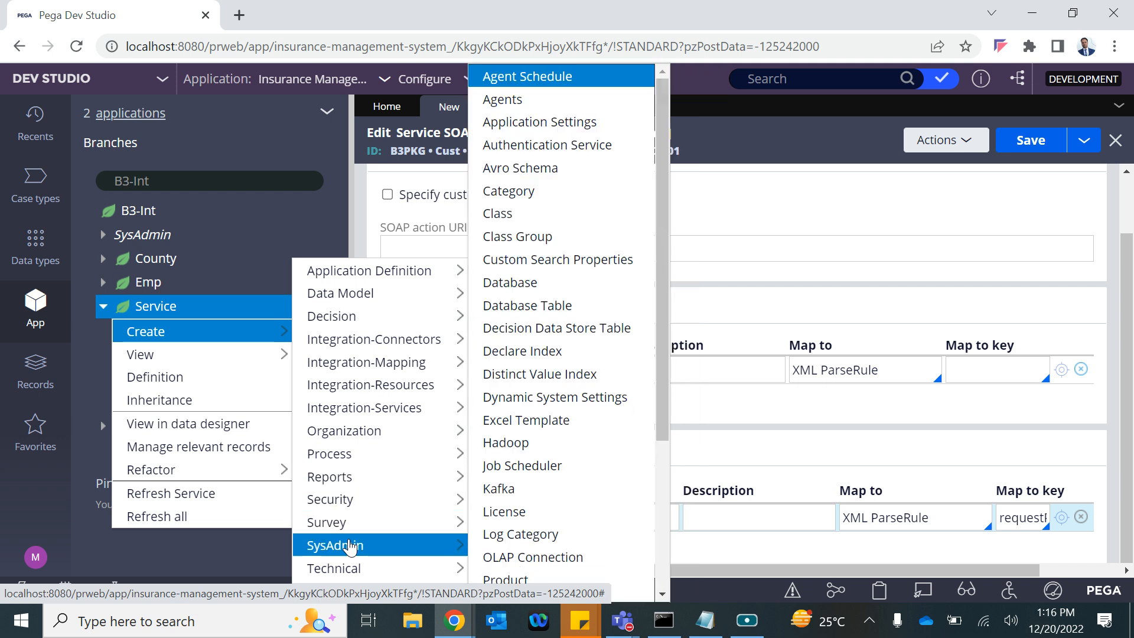
left_click(508, 190)
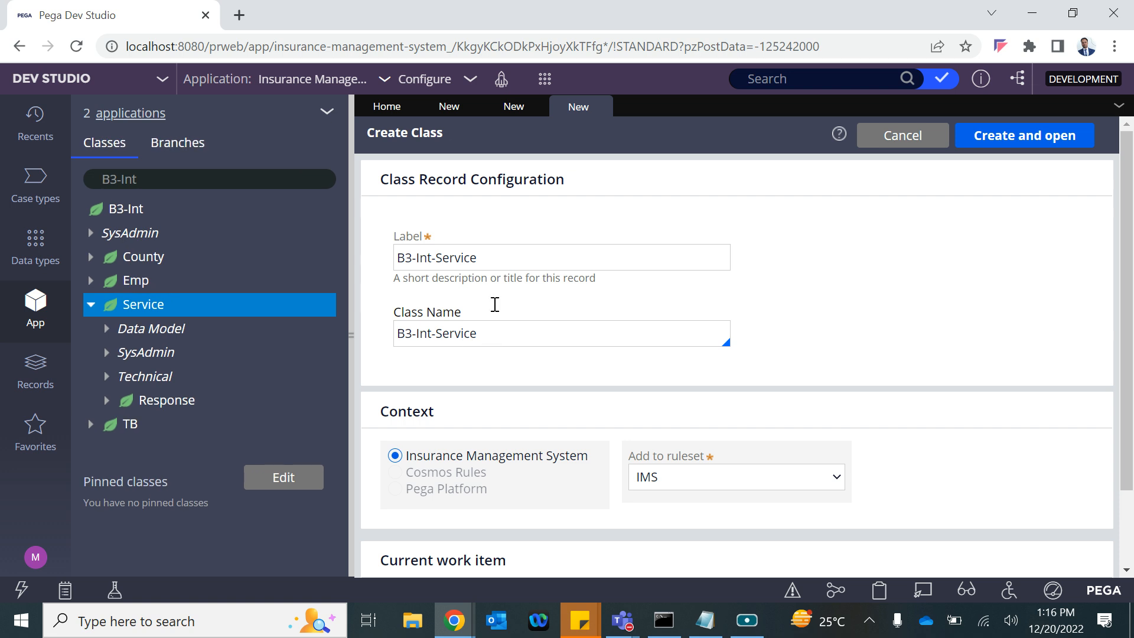
double_click(467, 258)
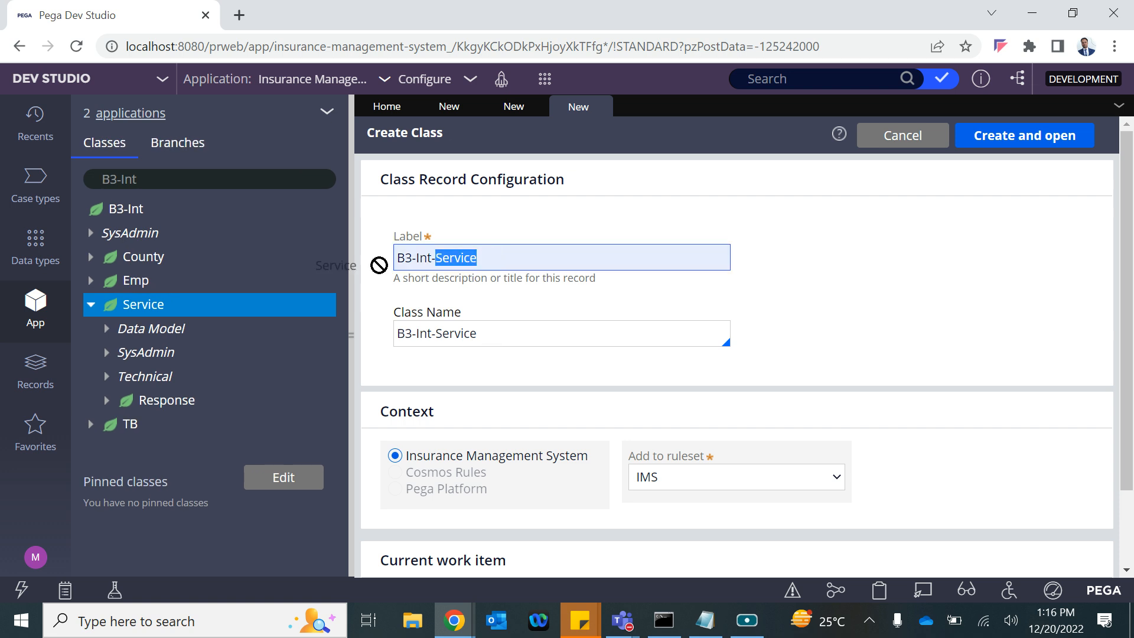
key("ctrl+a")
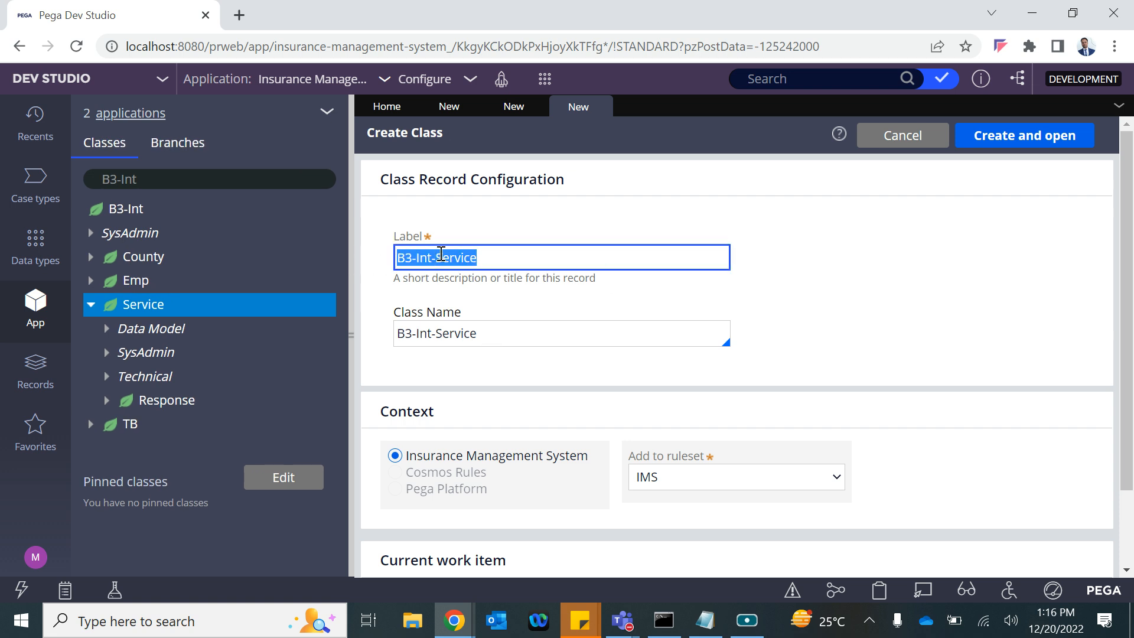
type("Request")
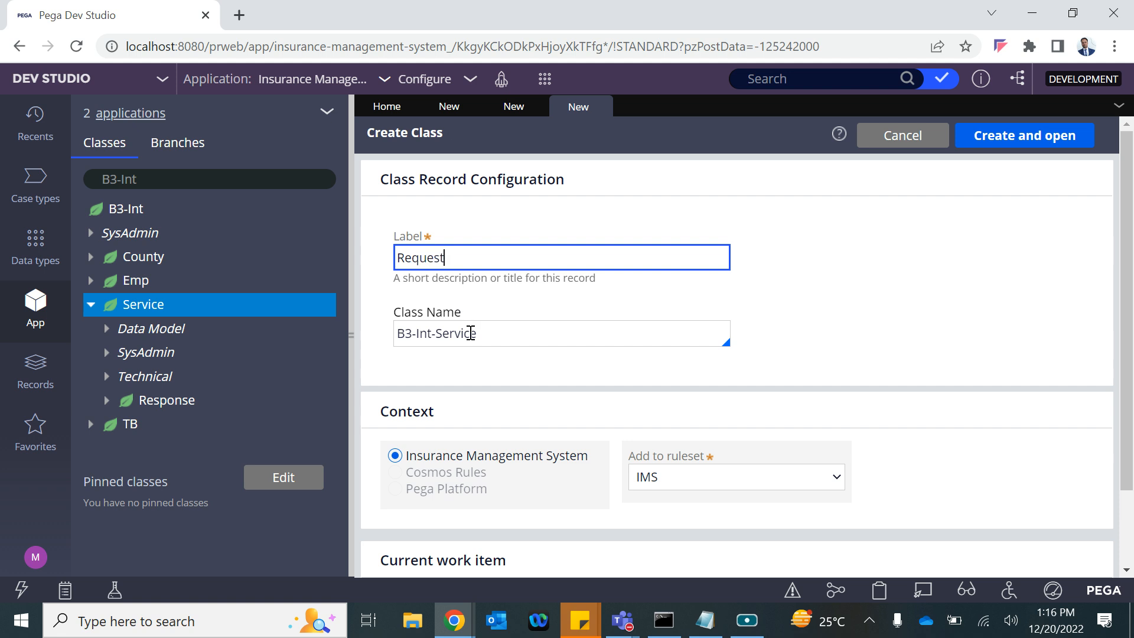
left_click(514, 338)
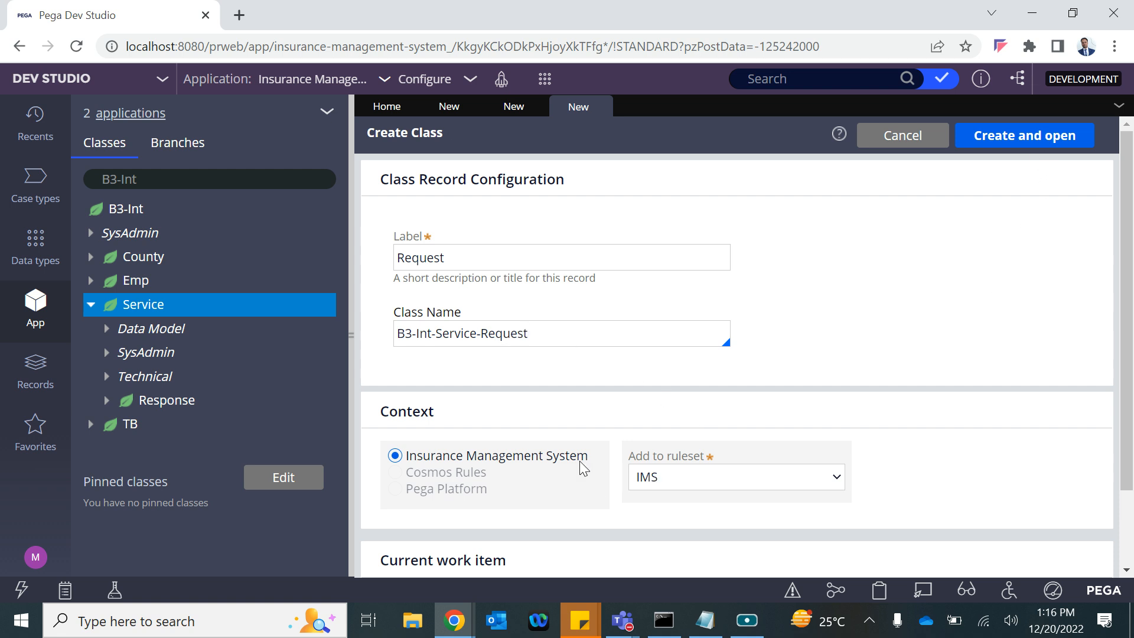
Assign the Request class to the B3Int ruleset and create it
left_click(681, 472)
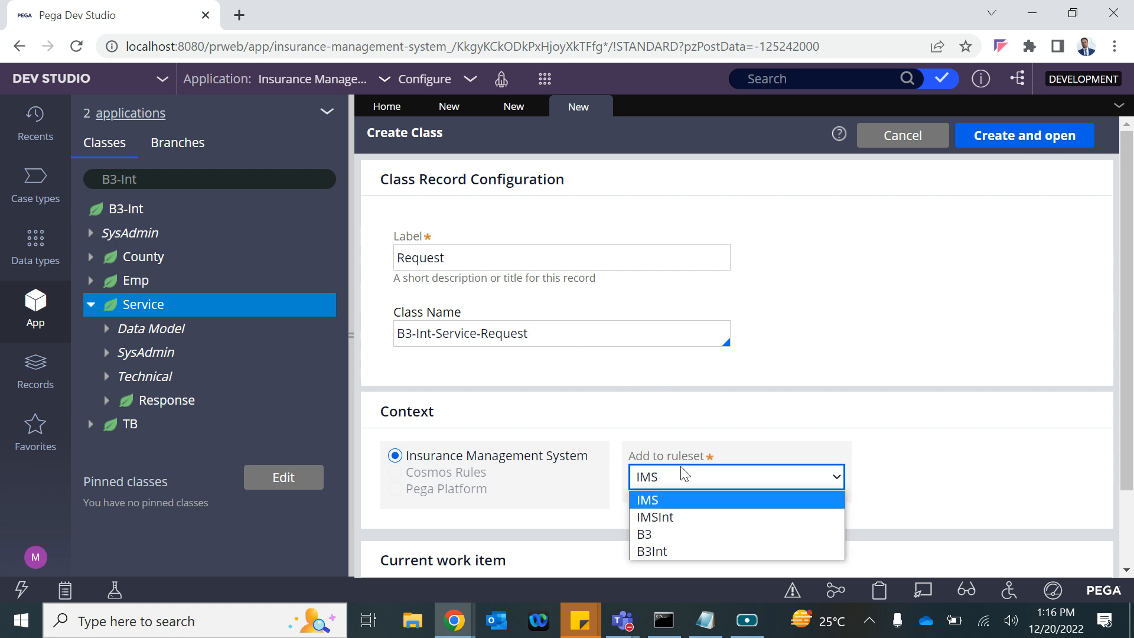
left_click(660, 531)
left_click(671, 488)
left_click(661, 514)
left_click(1007, 132)
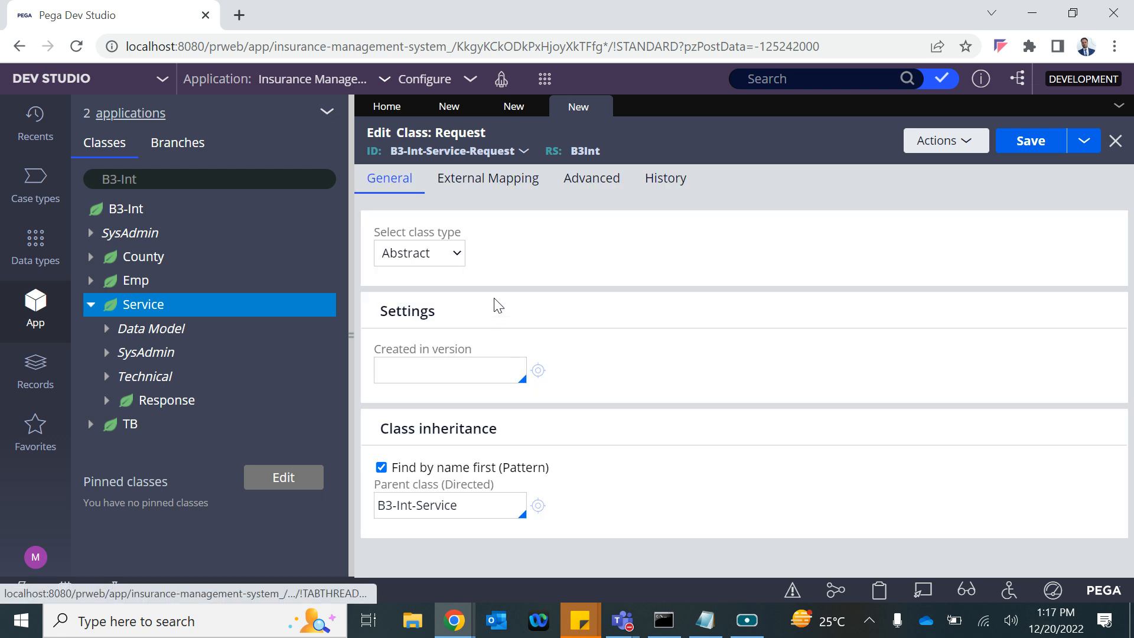
Keep the Request class abstract and set its created-in version to 01-01-02
left_click(420, 252)
left_click(427, 375)
type("01-01-01")
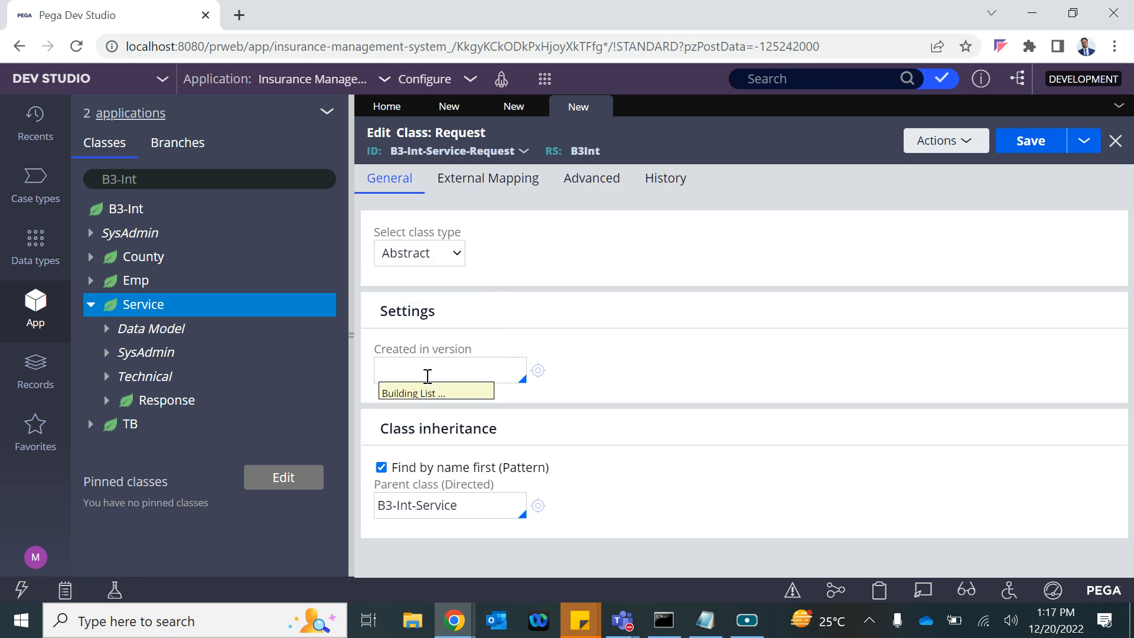
key("BackSpace")
type("2")
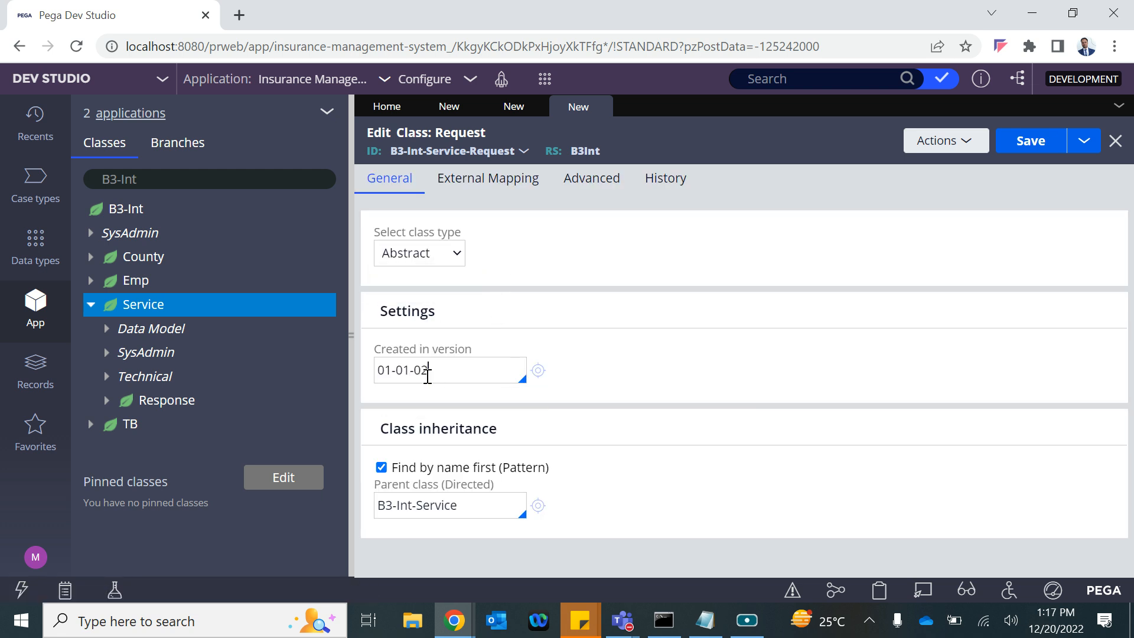
Document the Request class with request as both description and usage, save it and close the record
left_click(591, 180)
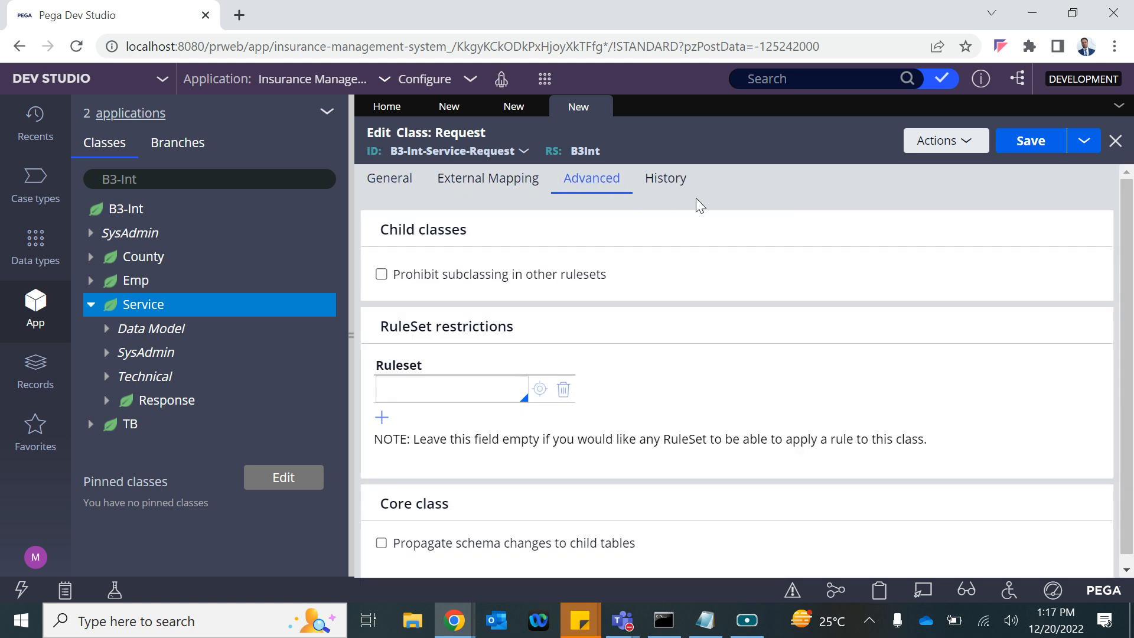
left_click(665, 180)
left_click(449, 322)
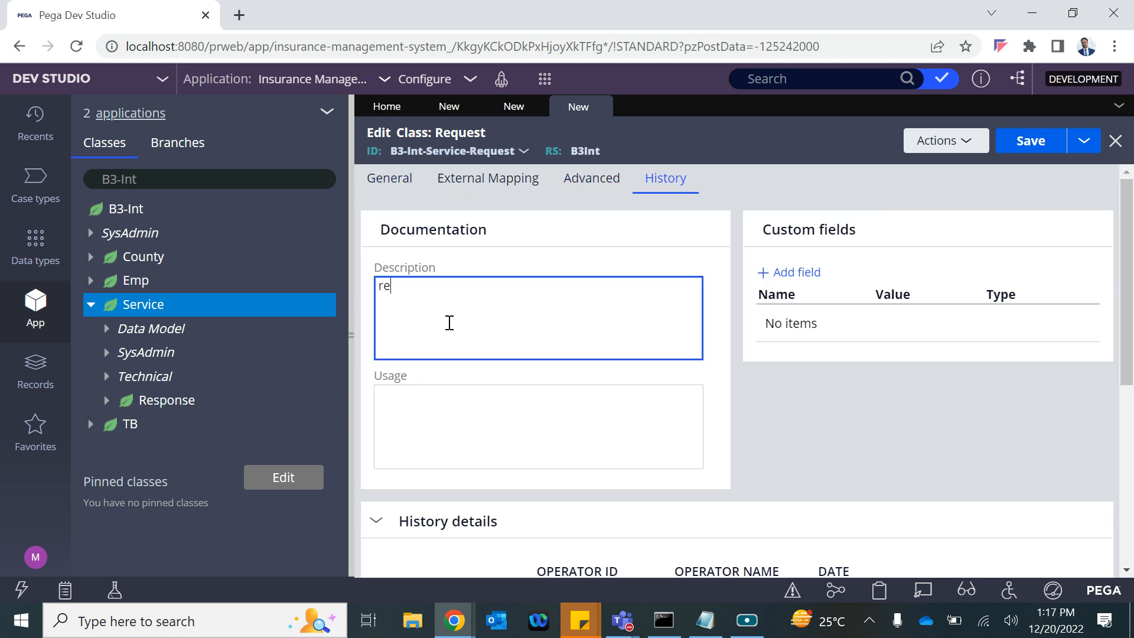
type("request")
key("ctrl+a")
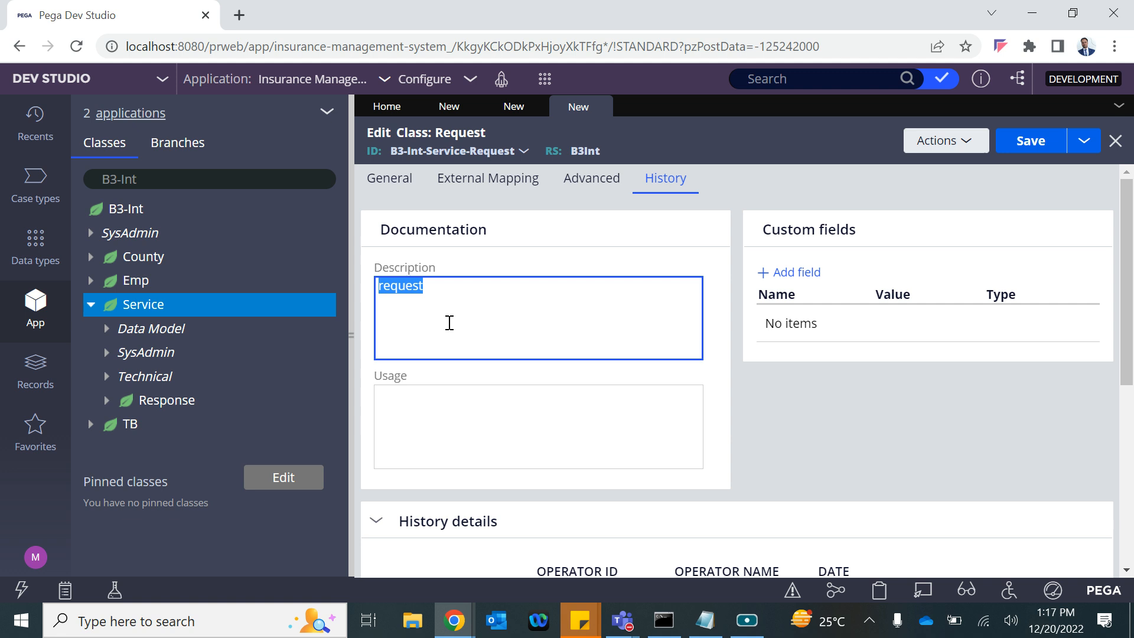
key("ctrl+c")
left_click(444, 420)
key("ctrl+v")
left_click(1030, 141)
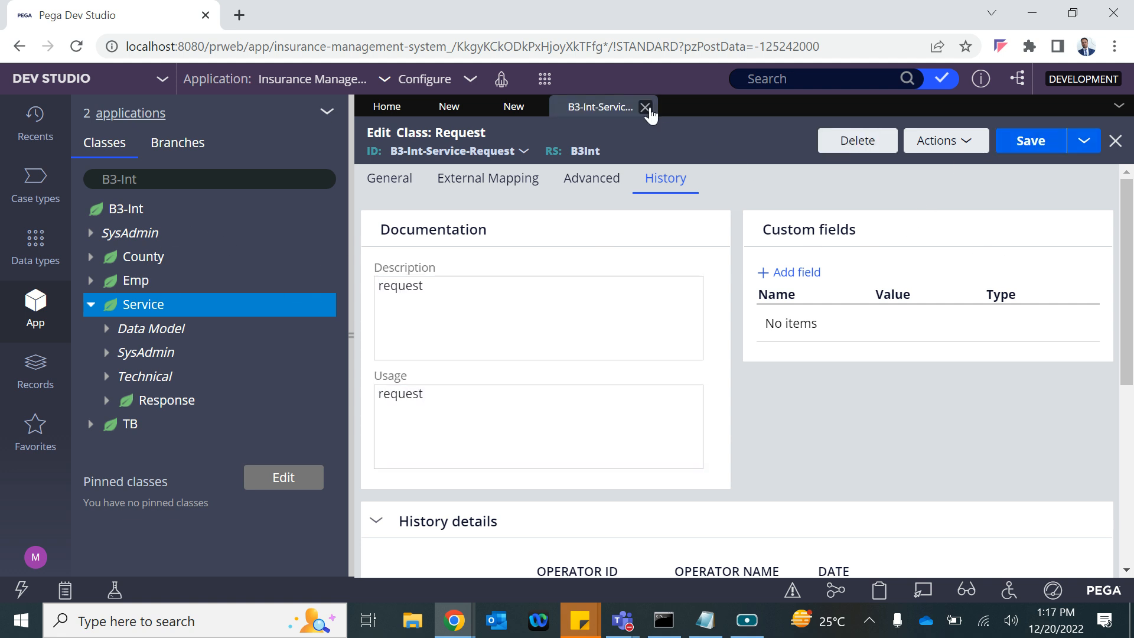
left_click(648, 106)
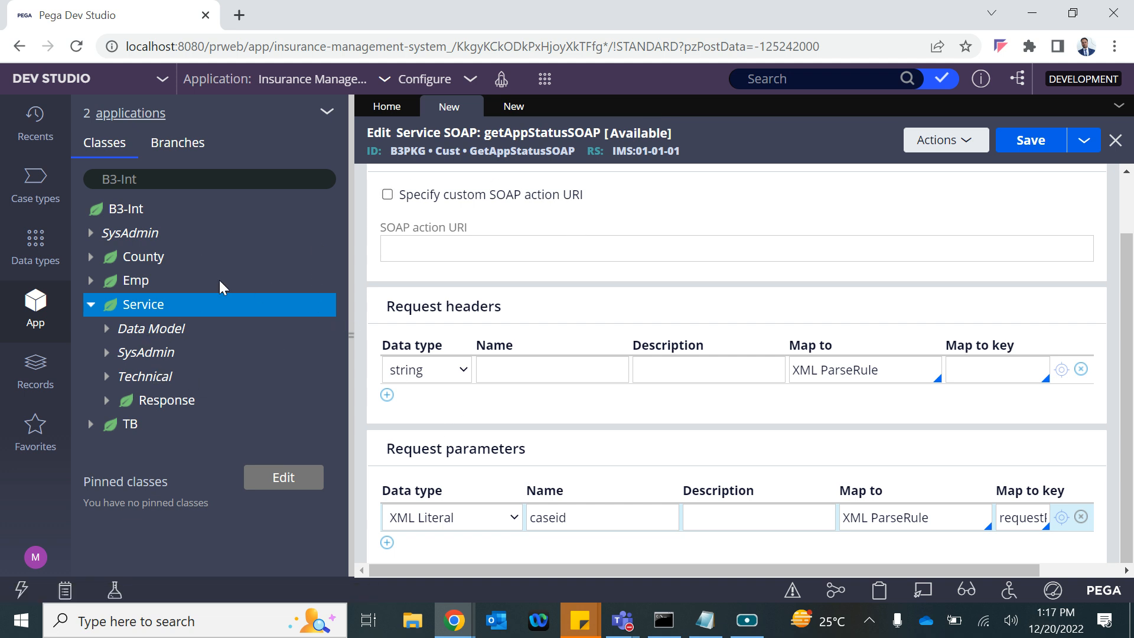
Start a new property record under the Service class with the label request
right_click(154, 308)
mouse_move(151, 332)
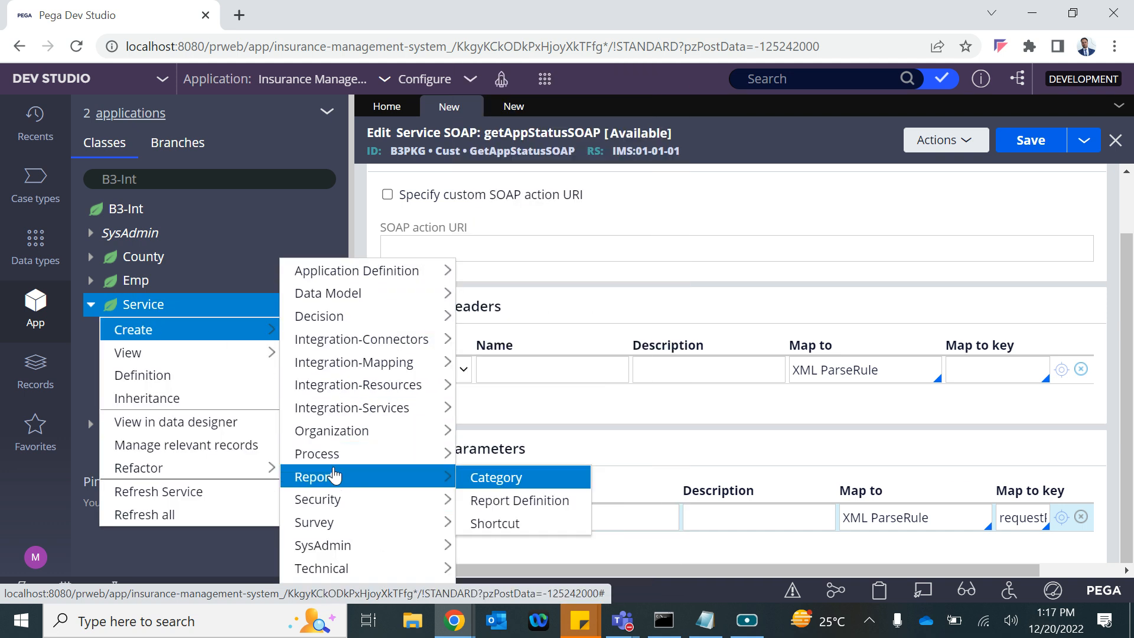
mouse_move(334, 499)
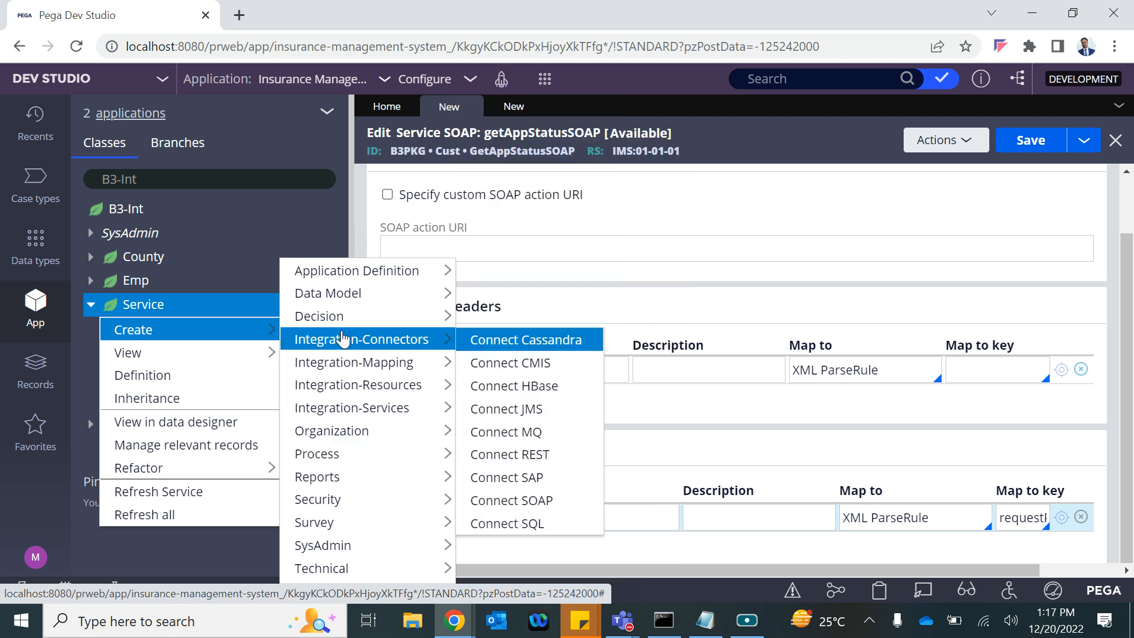
mouse_move(344, 304)
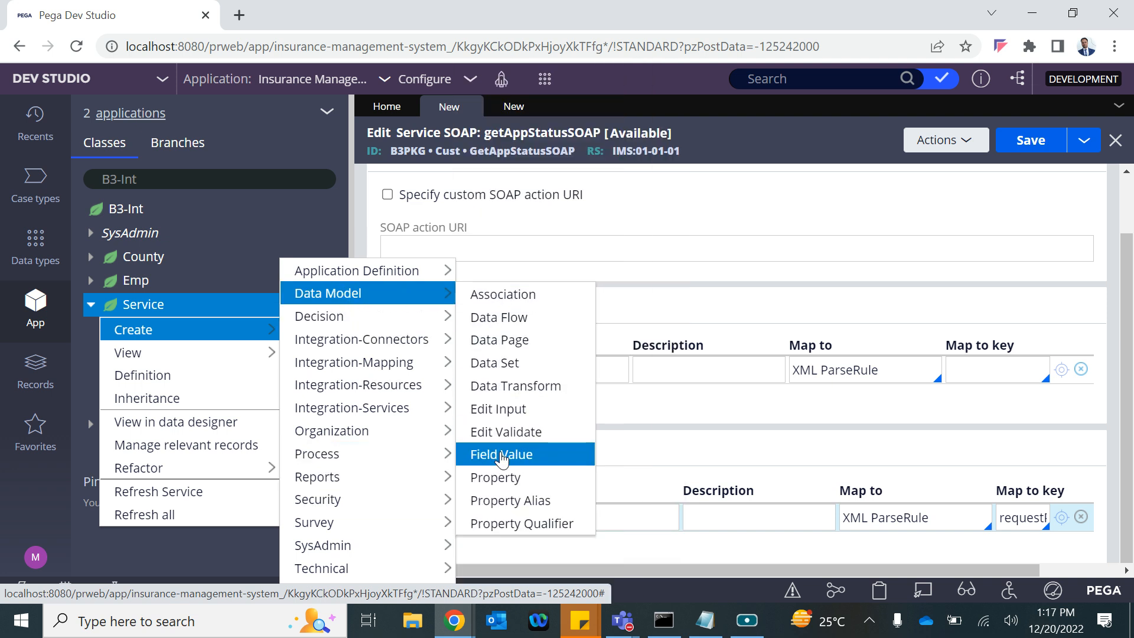
left_click(487, 479)
left_click(408, 257)
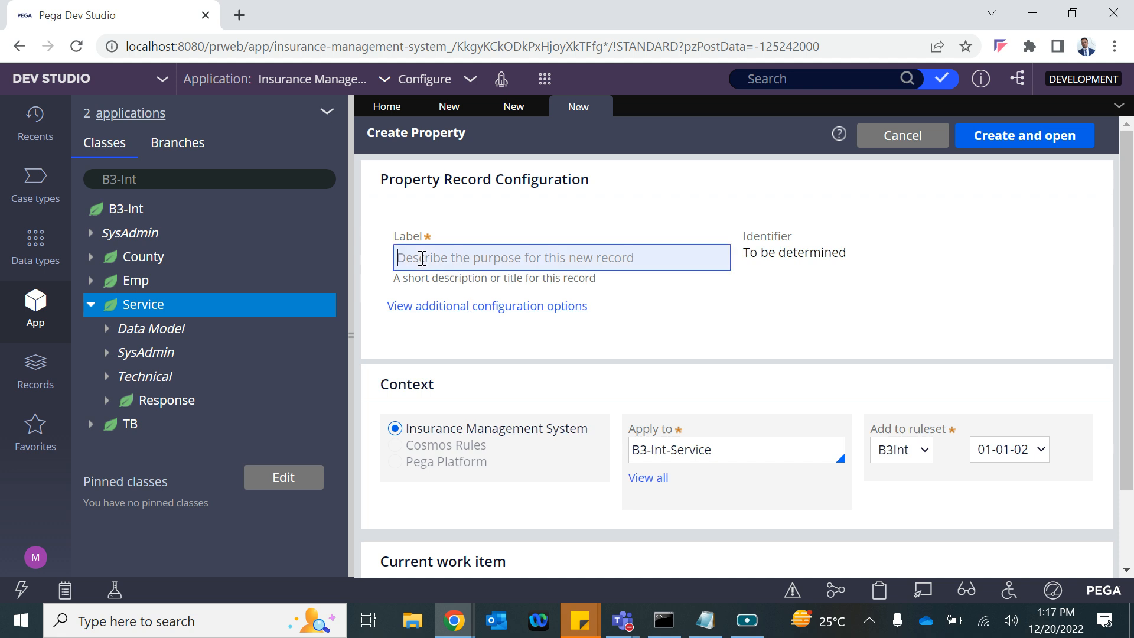
type("request")
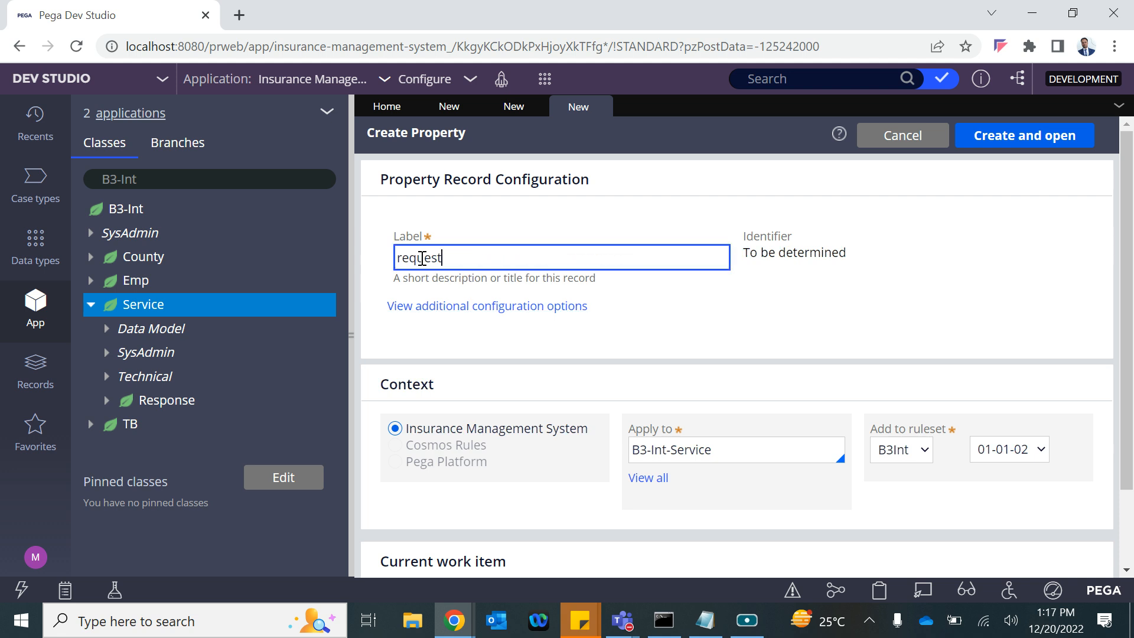
Change the property's identifier to lowercase request, then create and open the record
left_click(743, 321)
left_click(815, 254)
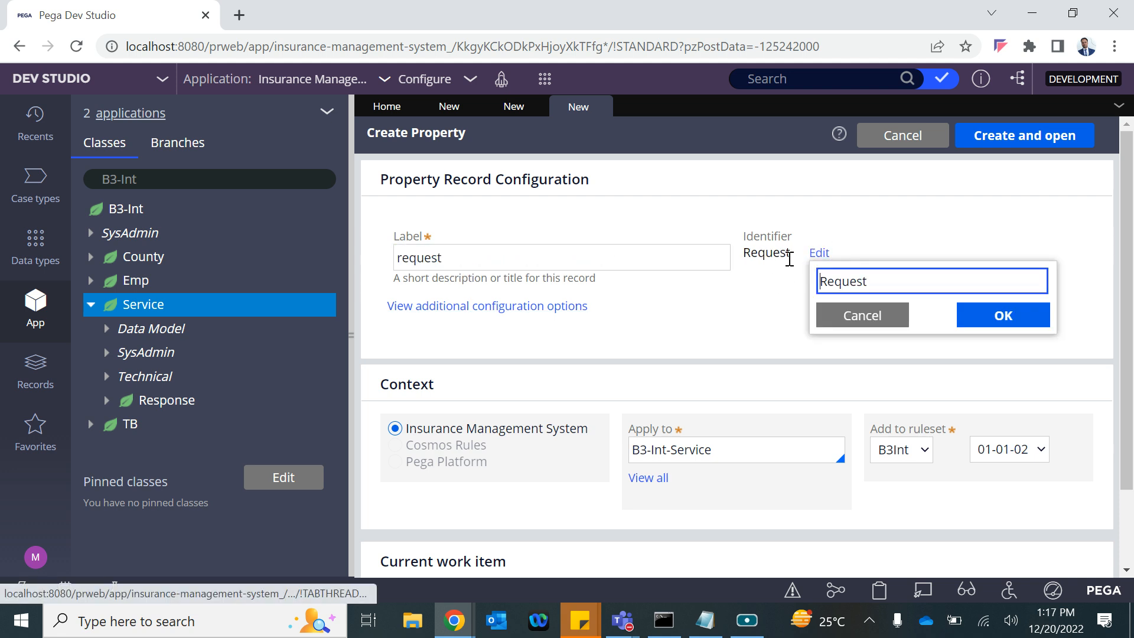
left_click(826, 282)
key("BackSpace")
type("r")
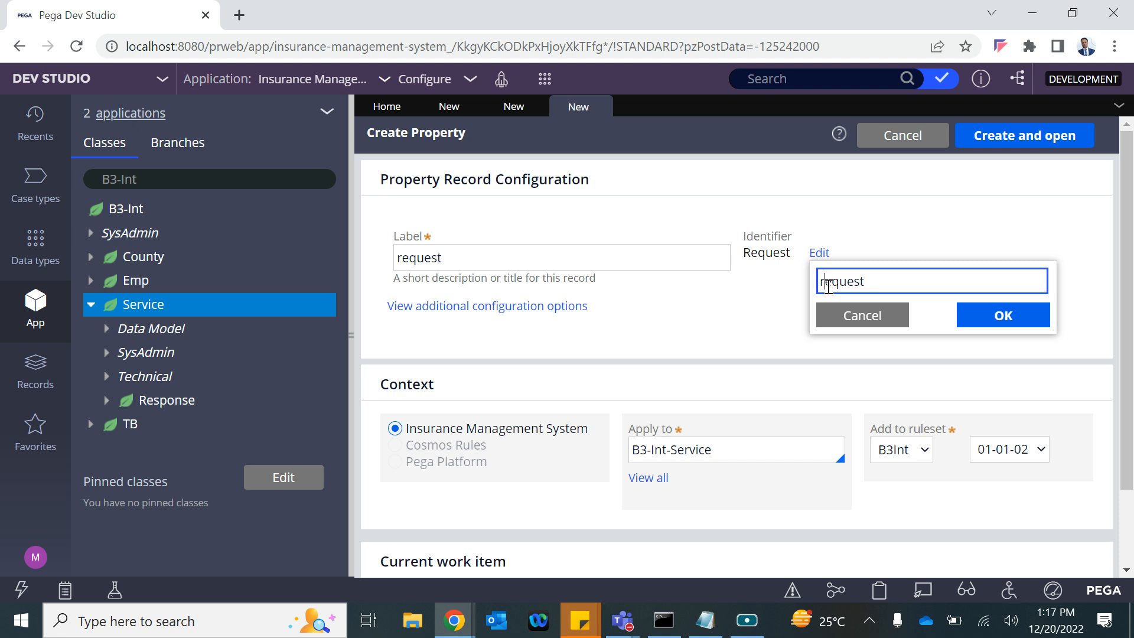
left_click(1001, 315)
left_click(1004, 135)
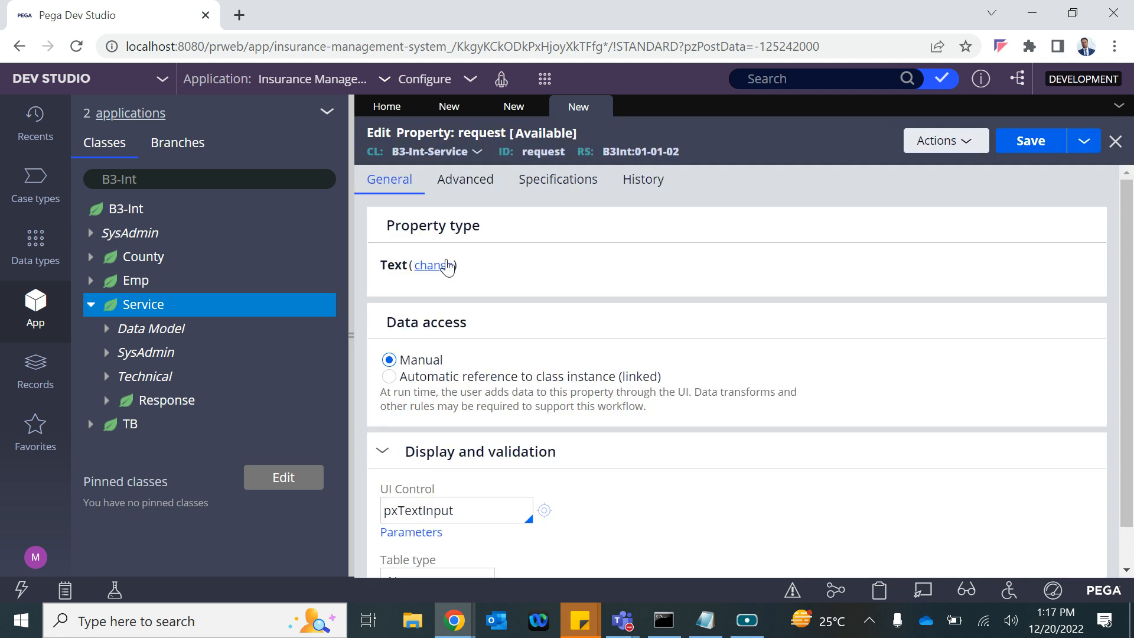
Make the request property a Single Page with page definition B3-Int-Service-Request and save it
left_click(434, 265)
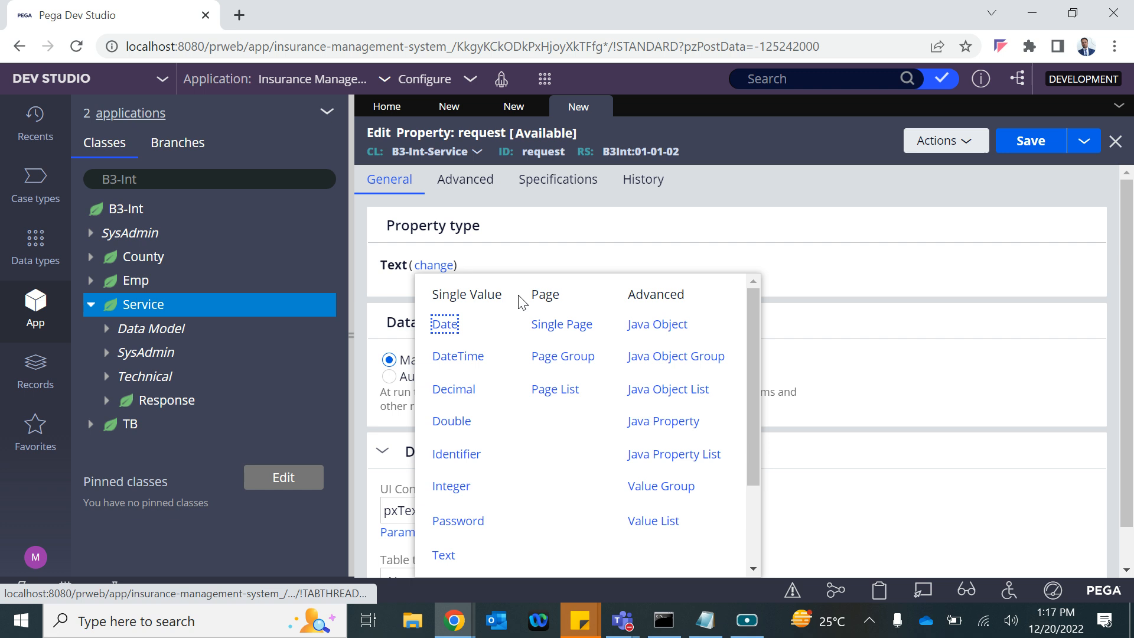
left_click(562, 326)
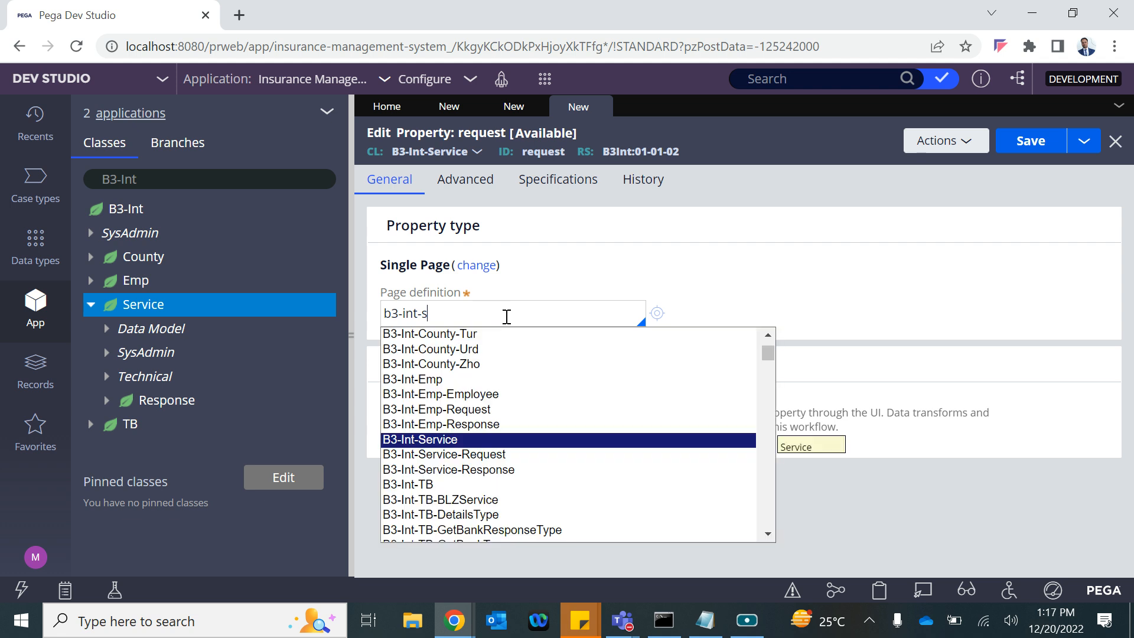
key("Down")
key("Return")
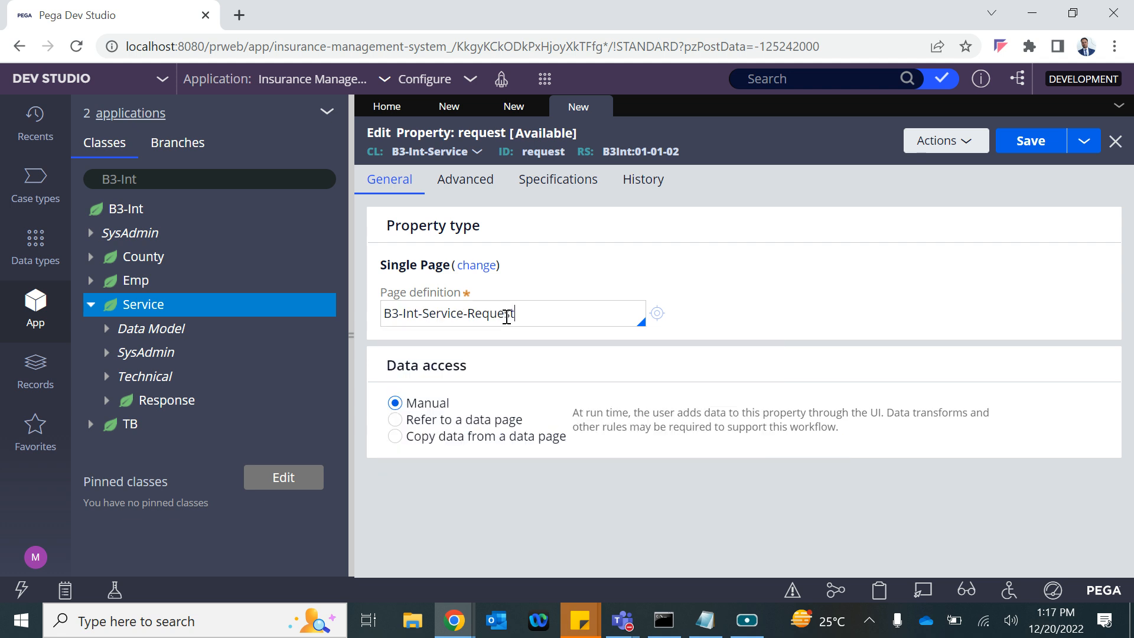
left_click(1047, 152)
In the requestParse rule, set the request element's context page to .request
left_click(509, 106)
double_click(420, 324)
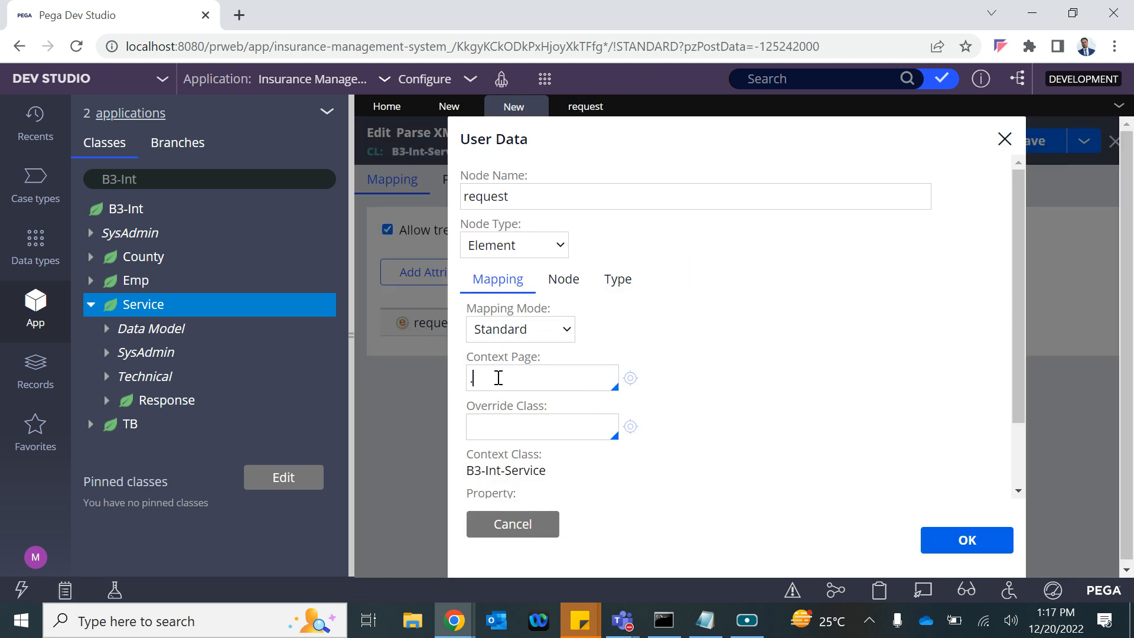
key("Down")
key("Return")
left_click(945, 550)
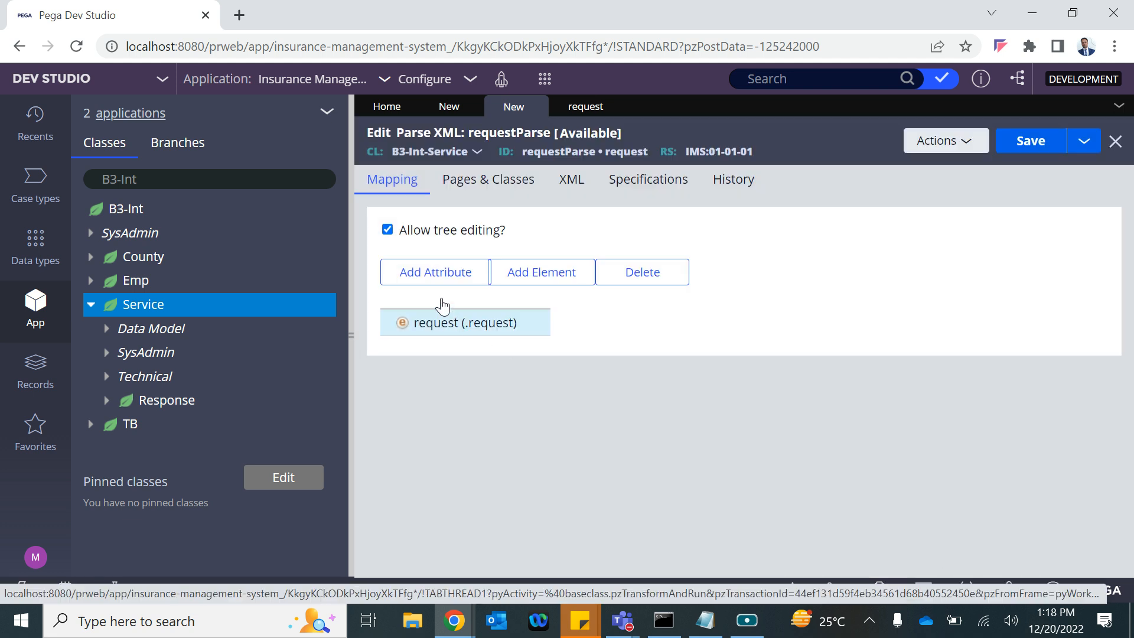
Add a child element under the request element and name it id
left_click(515, 286)
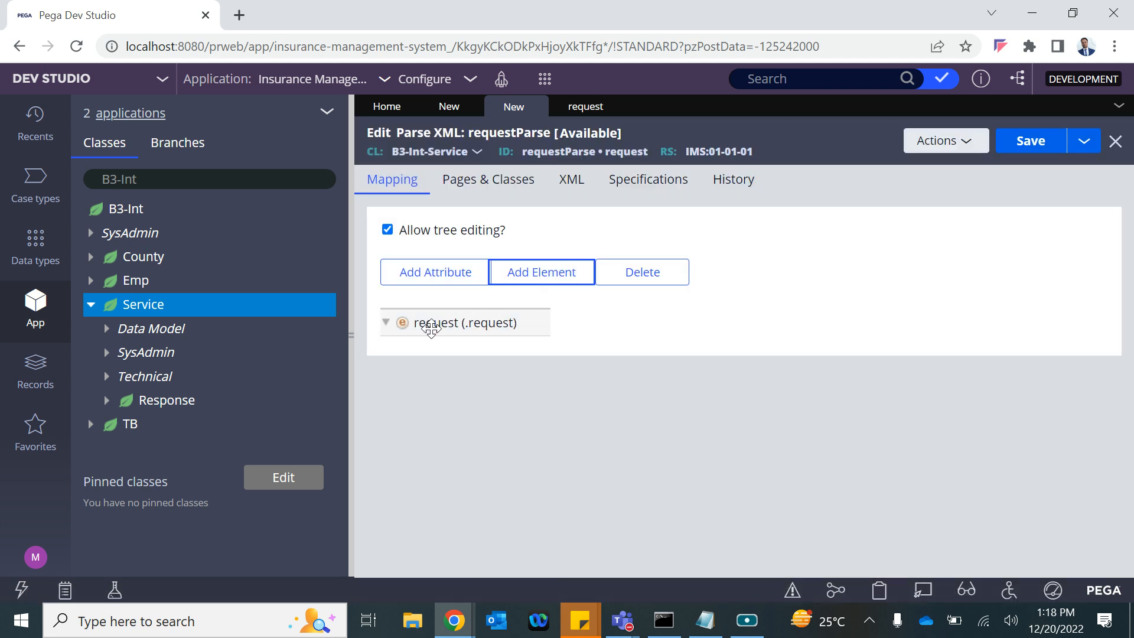
left_click(442, 349)
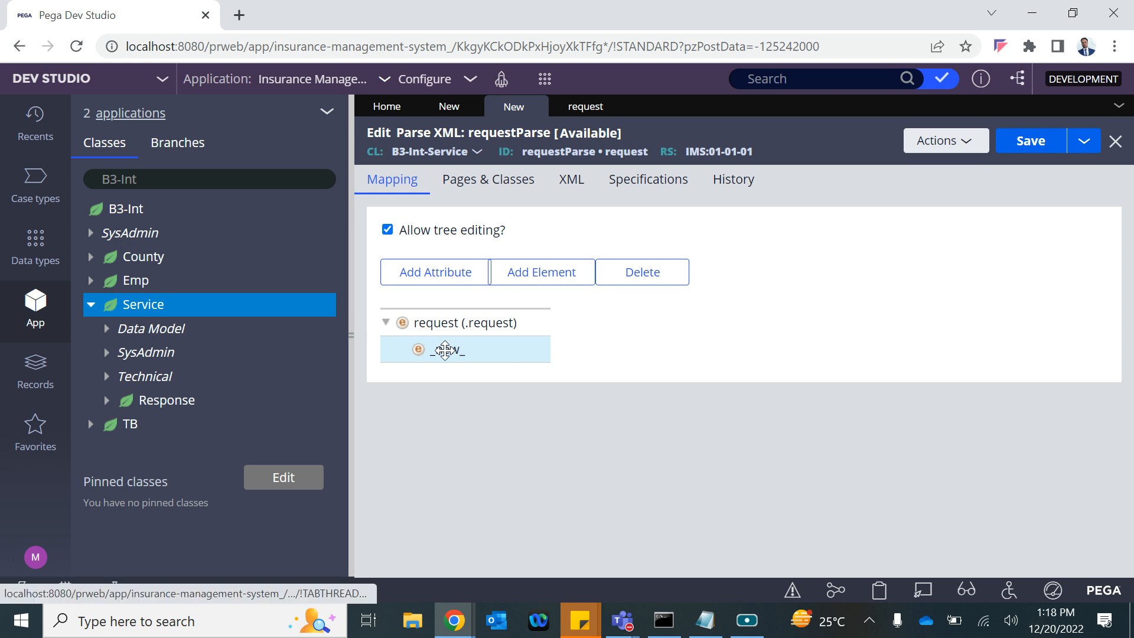
double_click(450, 353)
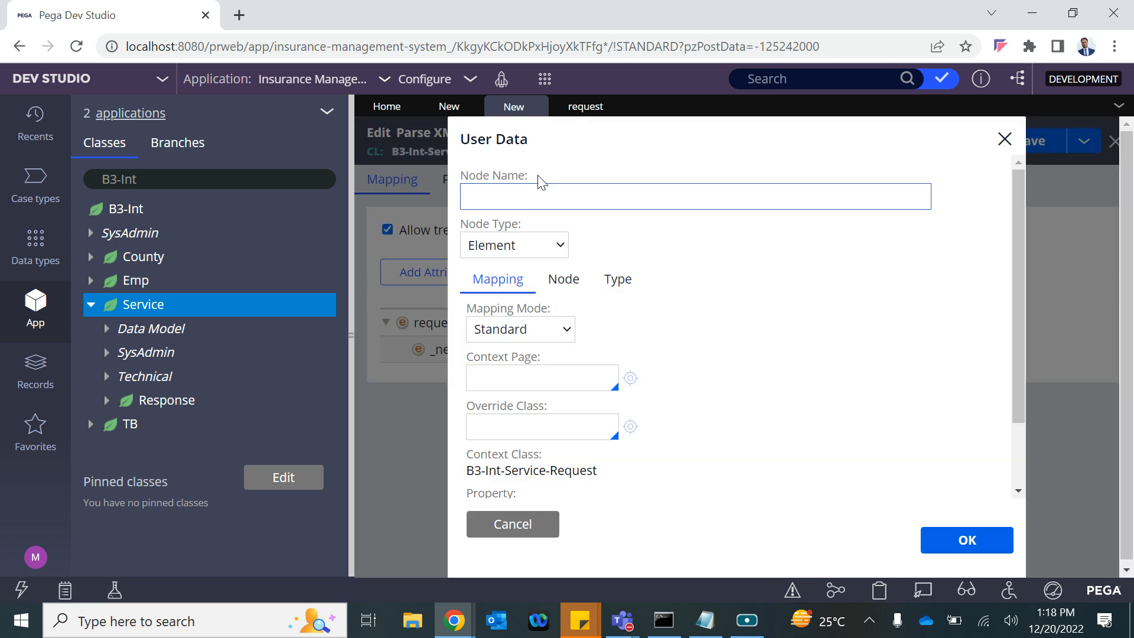
left_click(497, 190)
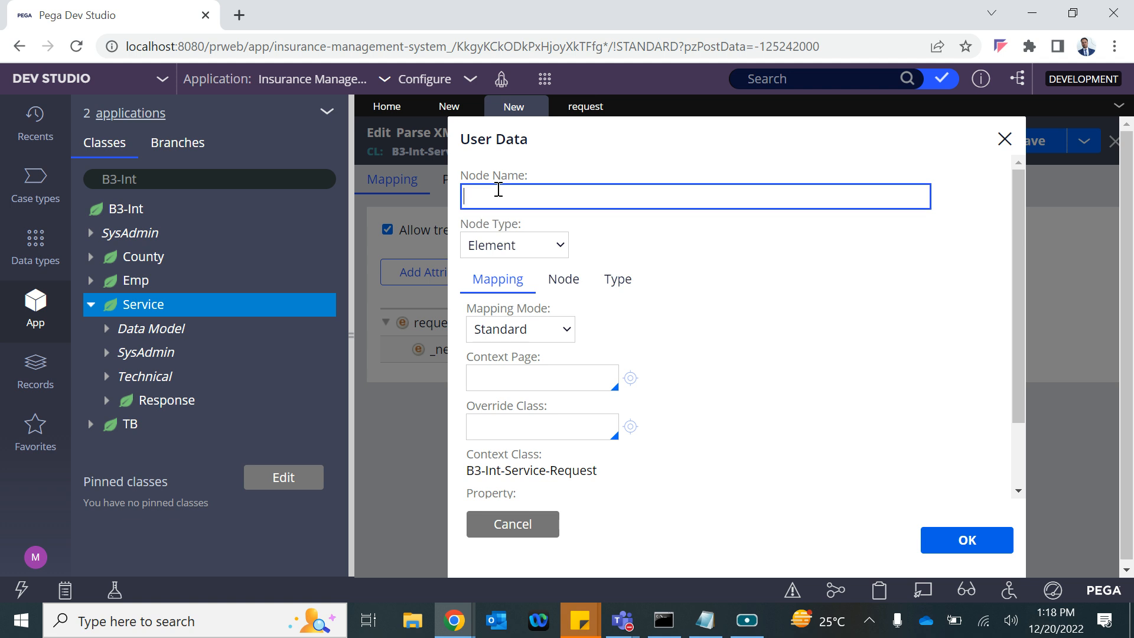
type("id")
Map the id element to the .pyID property and save the requestParse rule
left_click(505, 376)
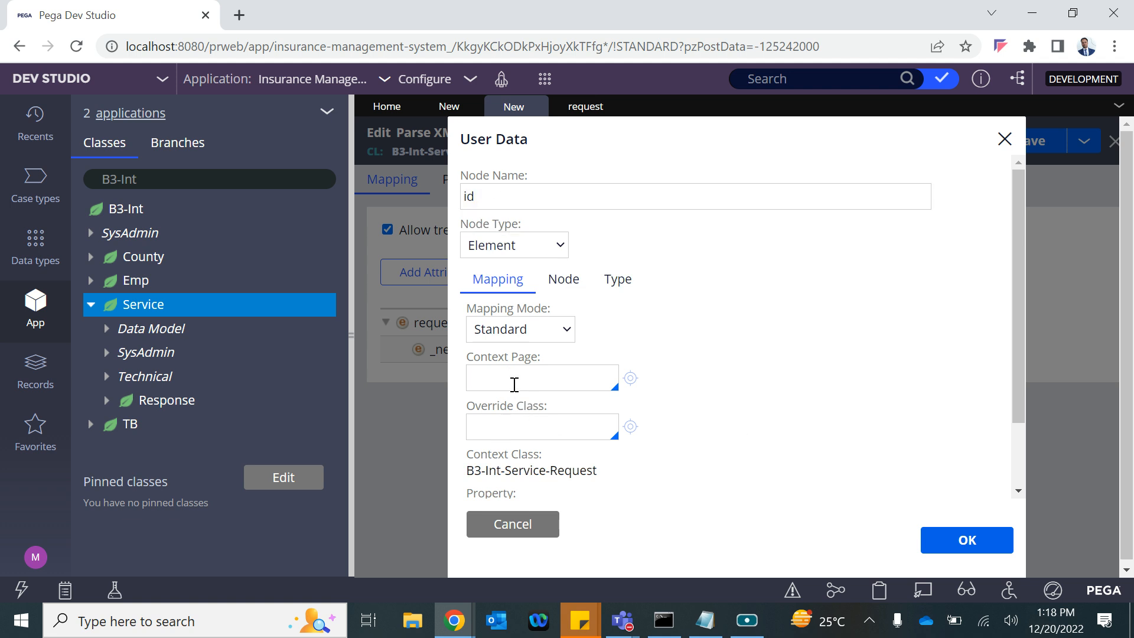
scroll(497, 458, "down", 2)
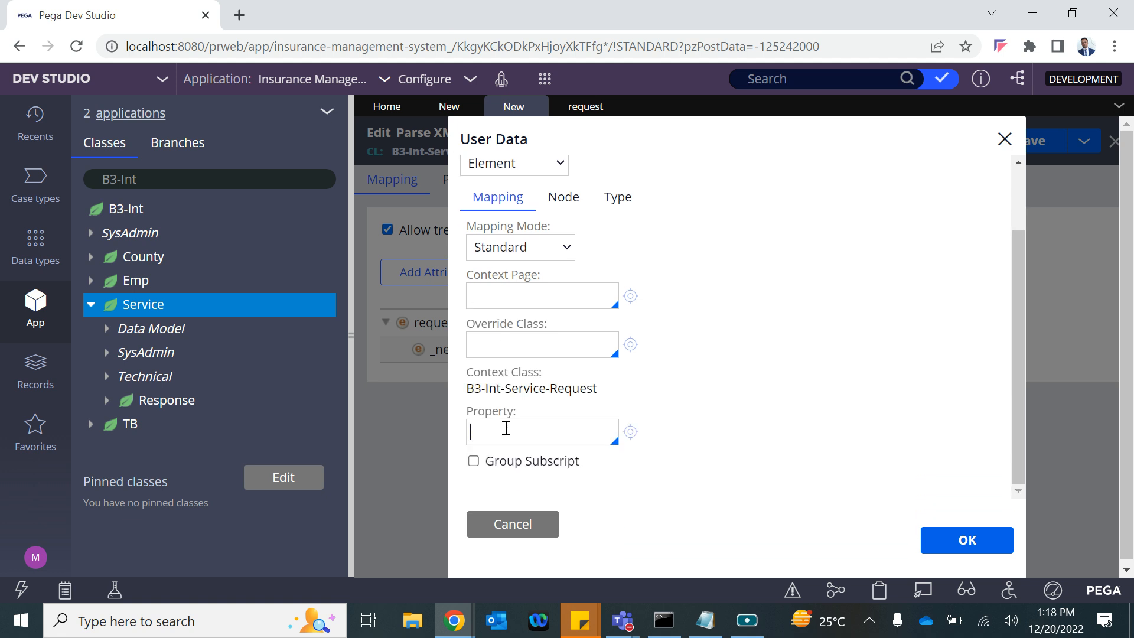
type(".pyID")
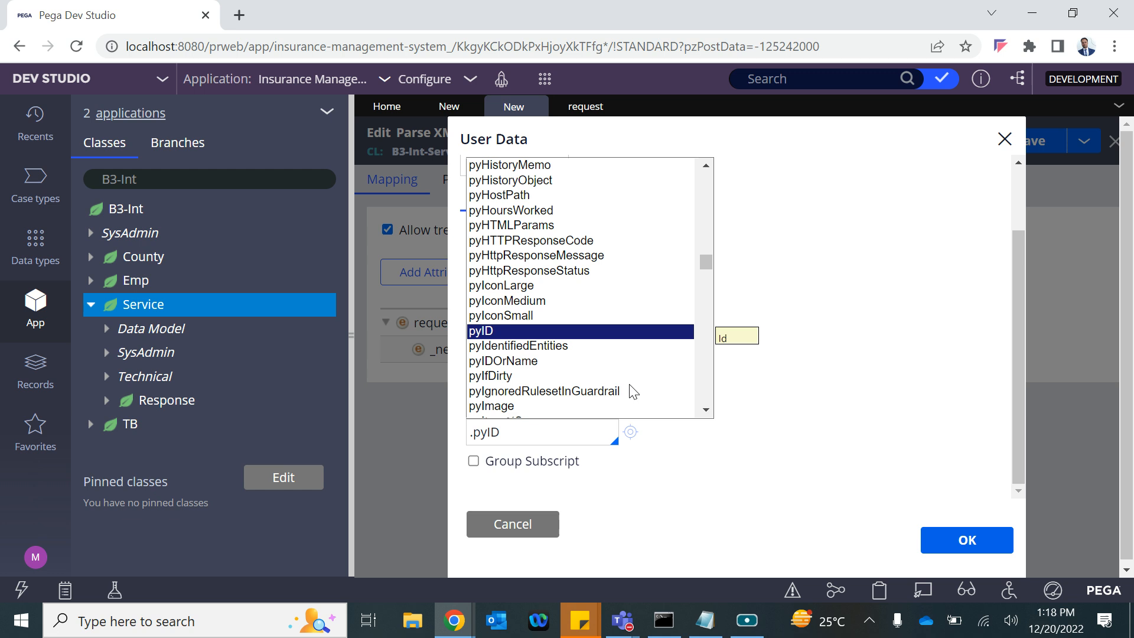
left_click(719, 469)
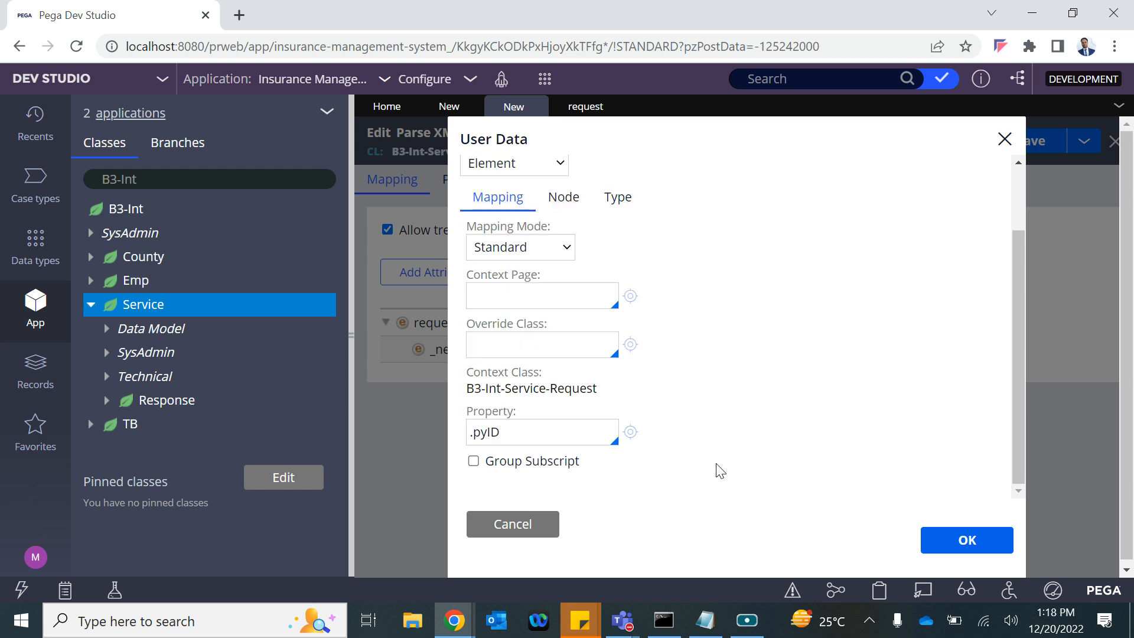
left_click(966, 540)
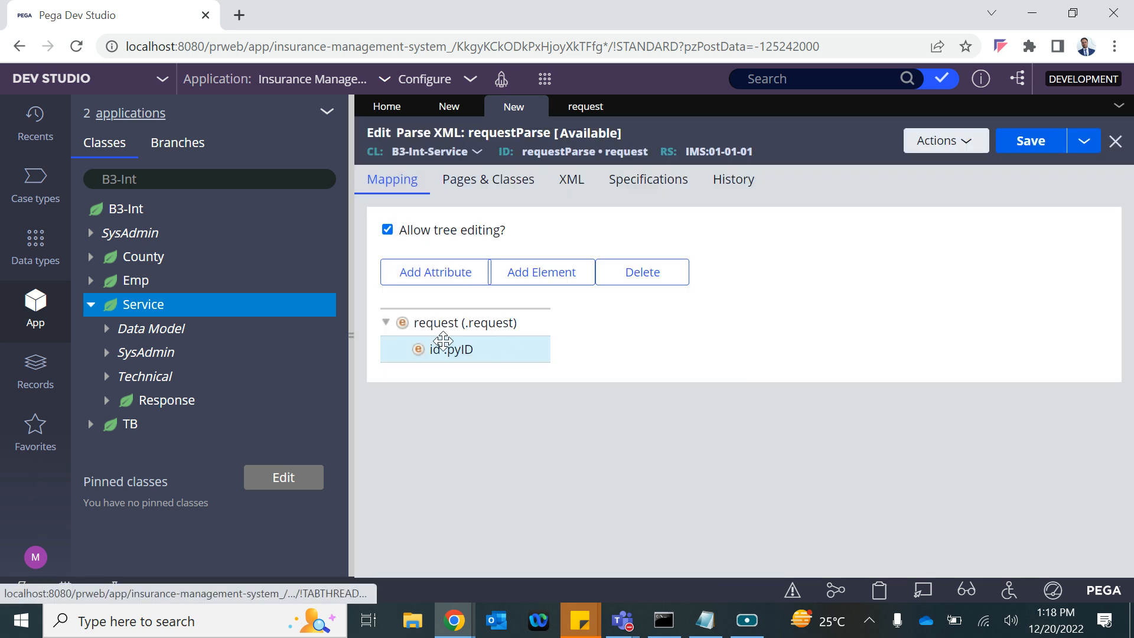
left_click(1035, 145)
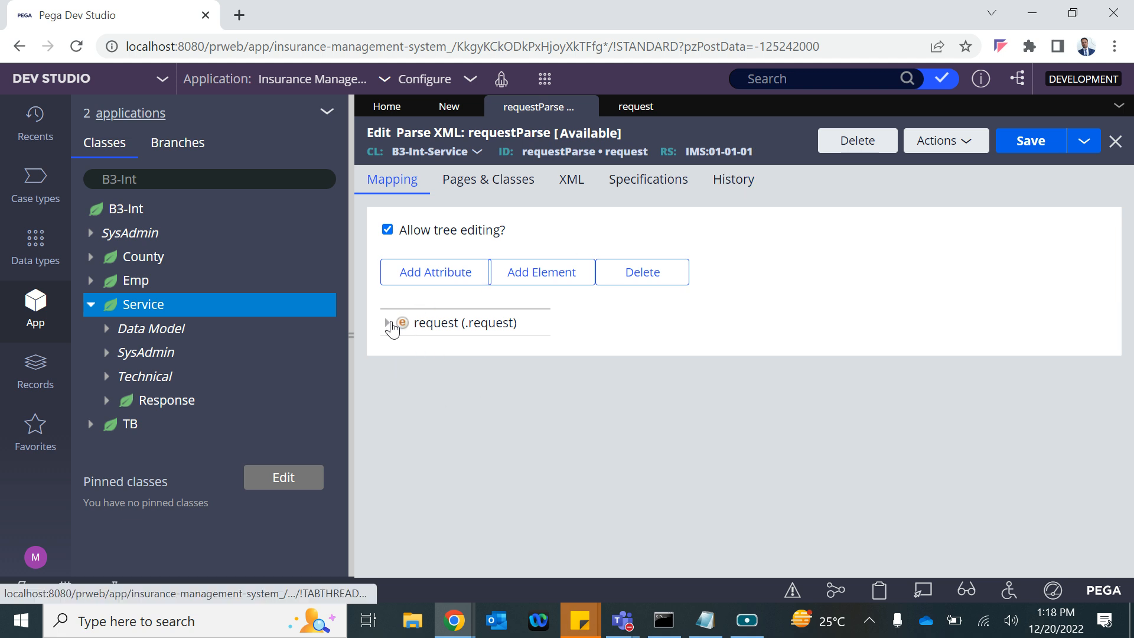
left_click(388, 323)
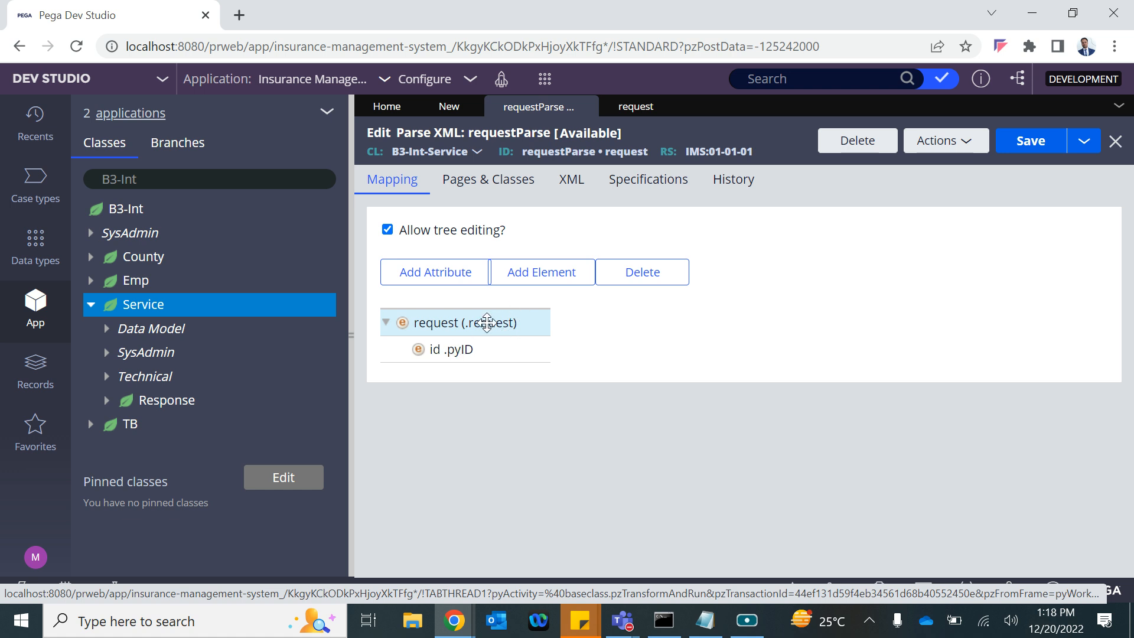
In the getAppStatusSOAP service, set the caseid request parameter's map-to key to requestParse request
left_click(447, 107)
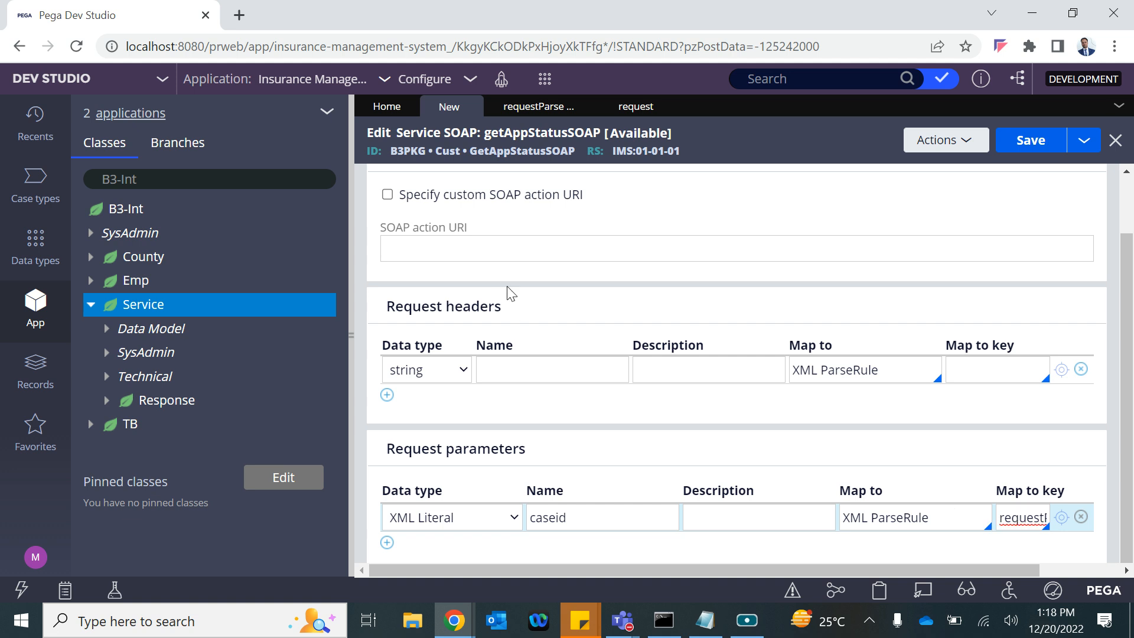
left_click(352, 335)
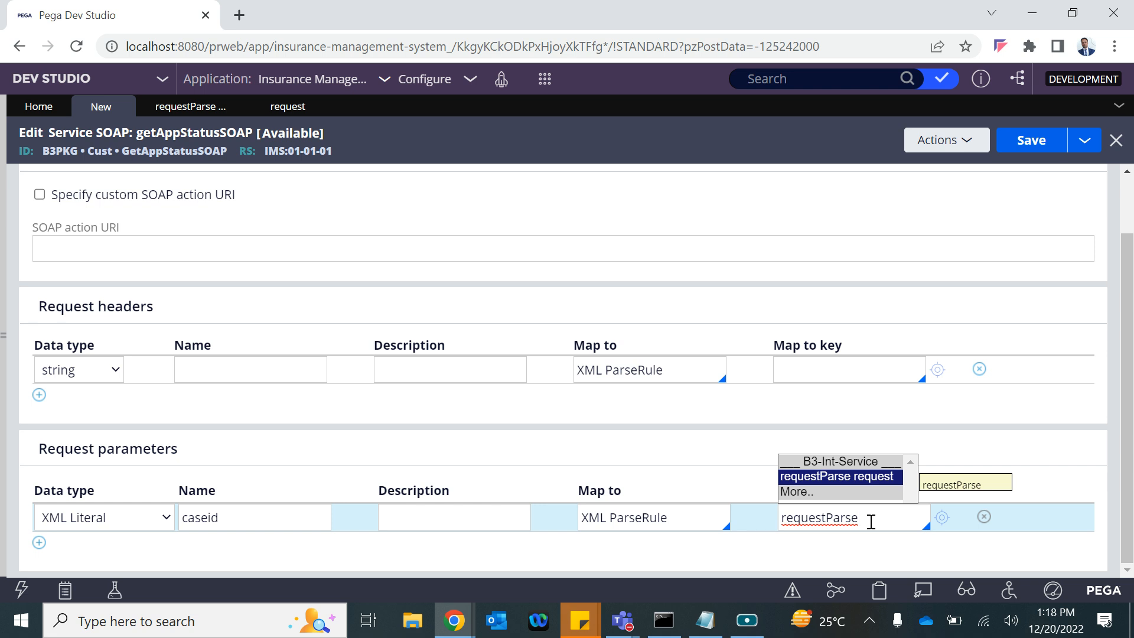
key("Return")
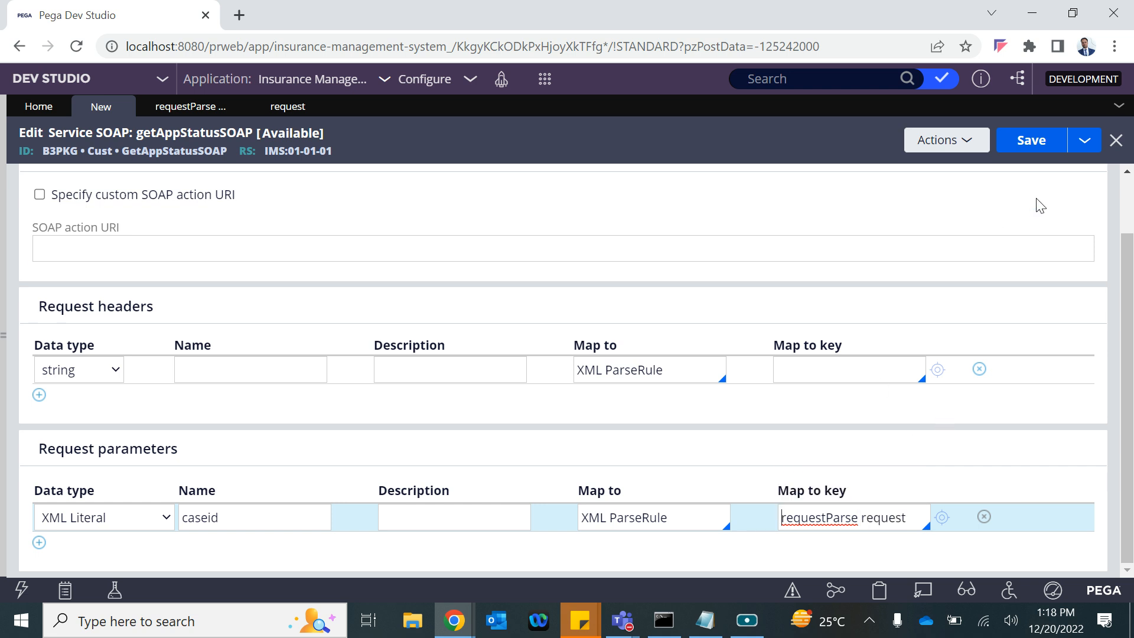
Set the data type of the service's response parameter to XML Literal
scroll(743, 353, "up", 2)
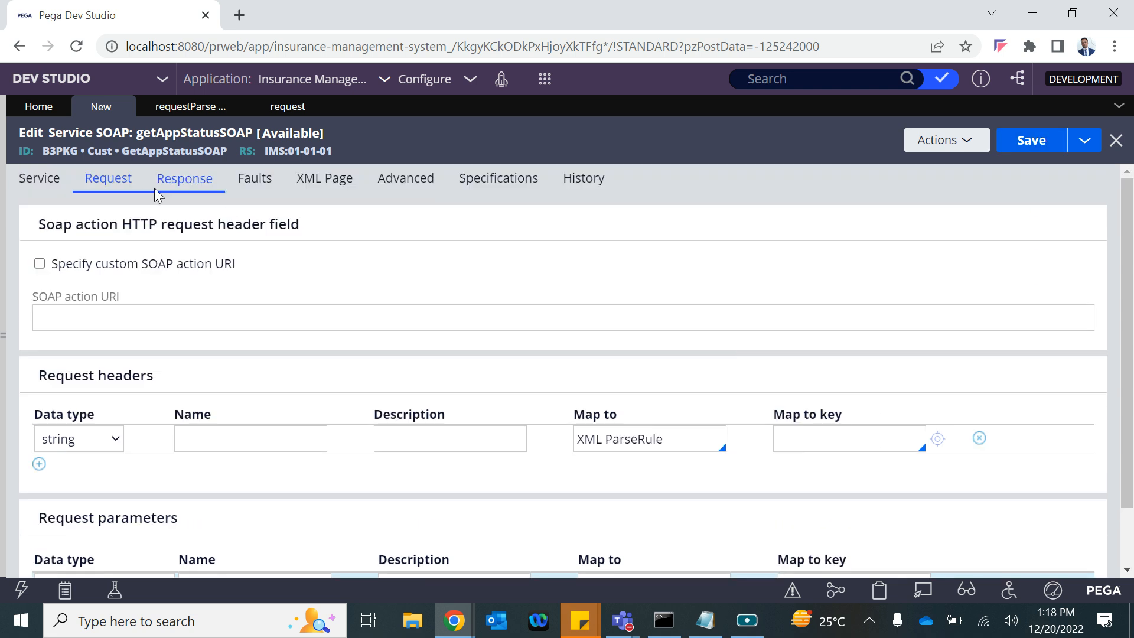
left_click(172, 179)
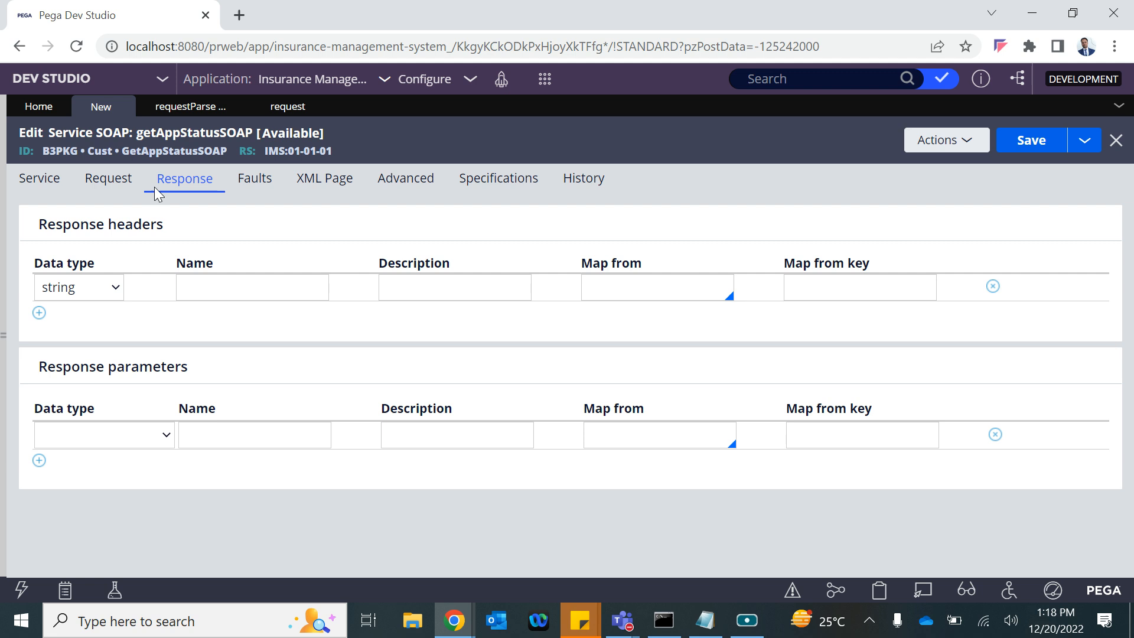
left_click(135, 442)
scroll(100, 357, "down", 5)
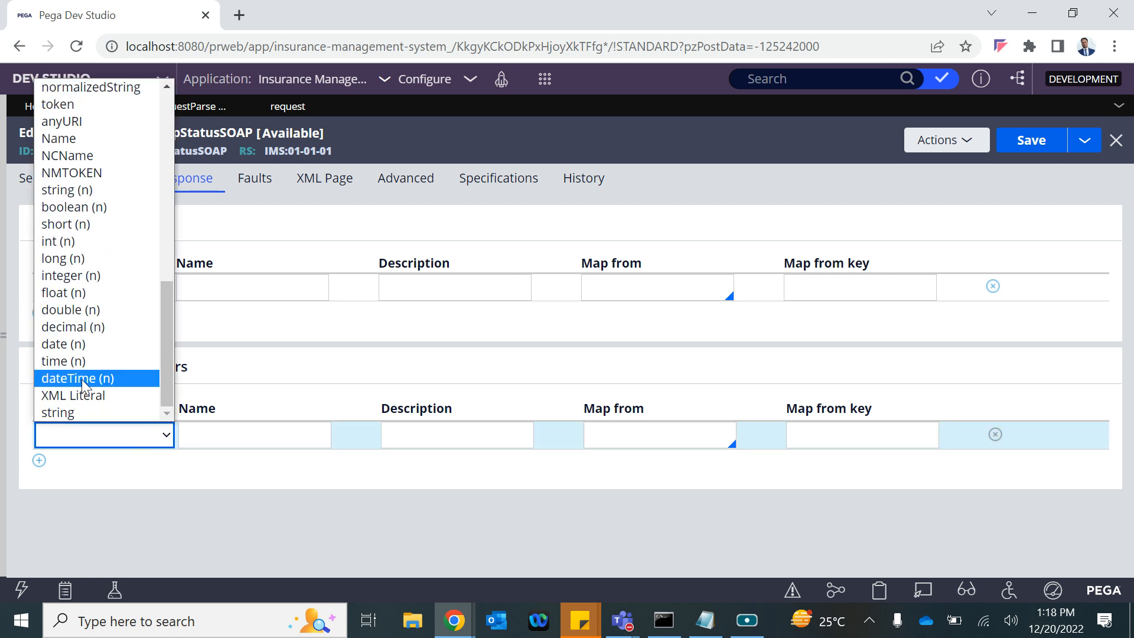
left_click(80, 395)
Set the response header's Map from value to XML Stream and copy it
left_click(640, 434)
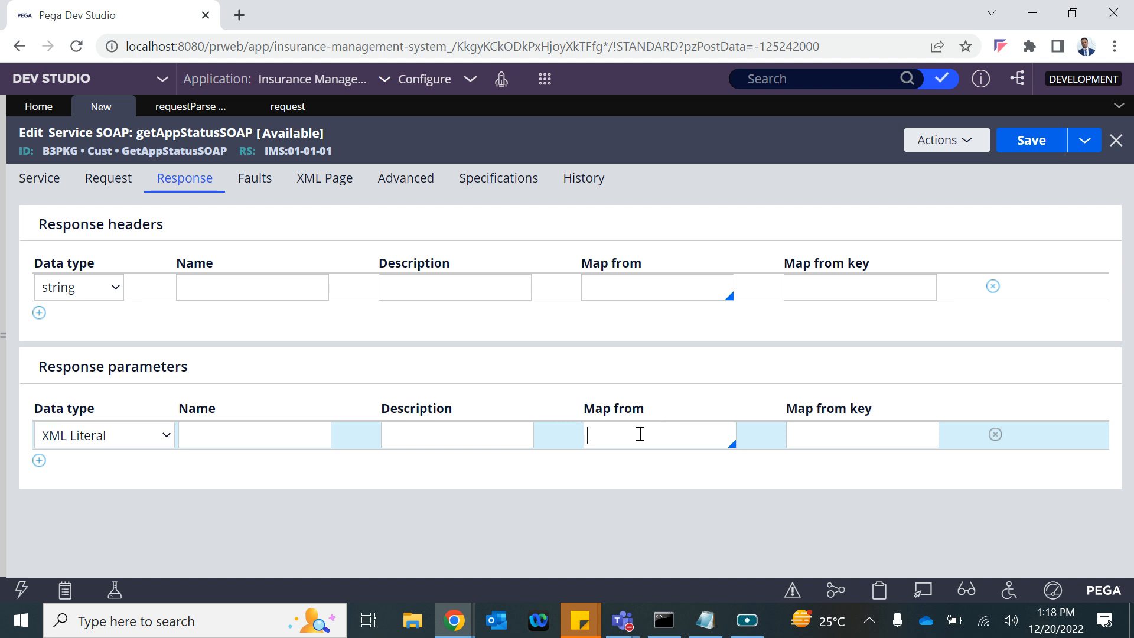
key("Down")
key("Down")
key("Down")
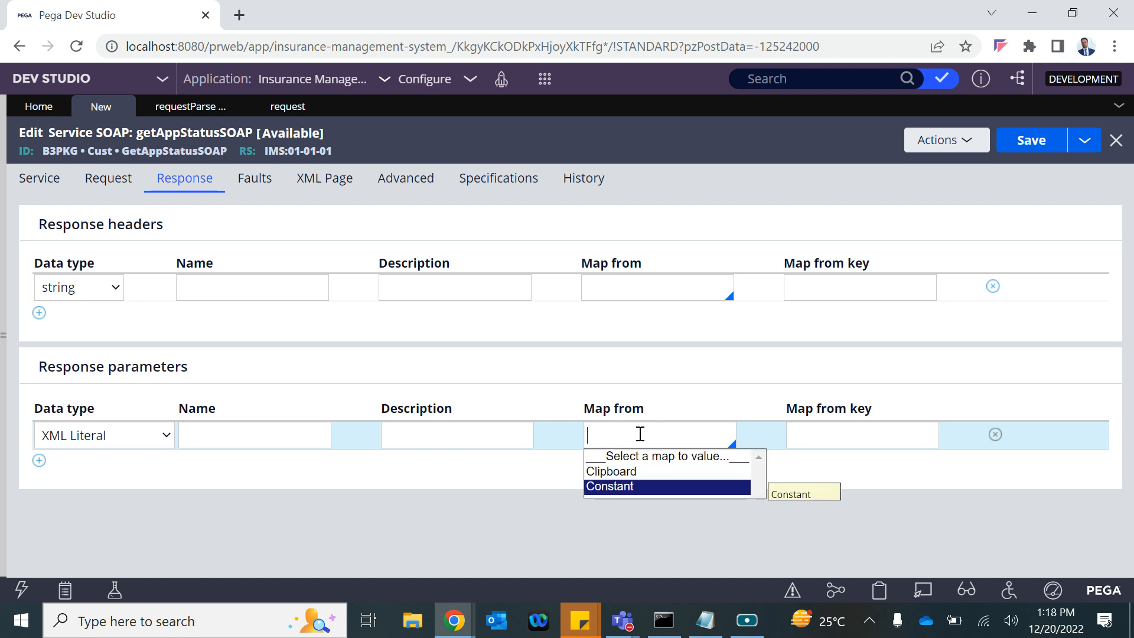
left_click(630, 294)
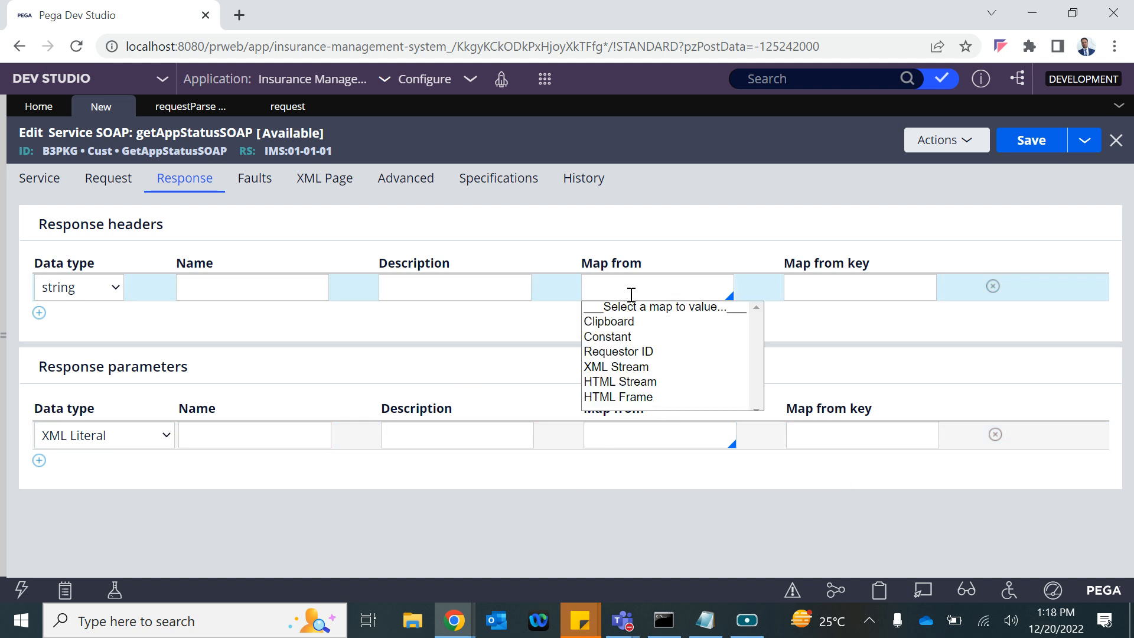
key("Down")
key("Down")
key("Down")
key("Down")
key("Return")
key("ctrl+c")
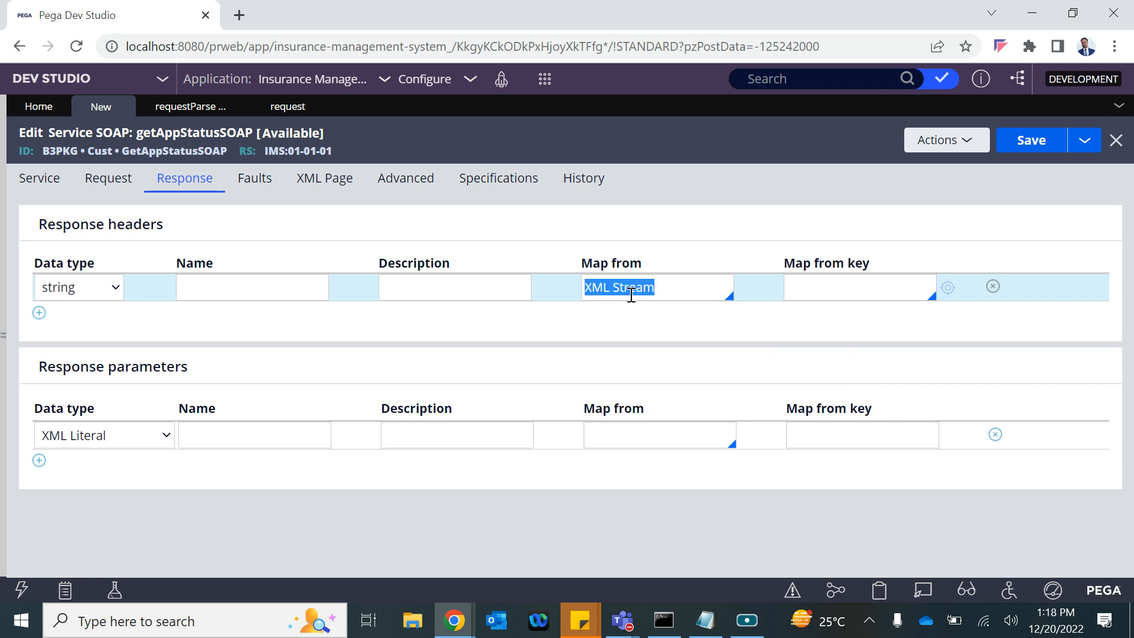
Paste XML Stream as the response parameter's Map from value
left_click(646, 431)
key("ctrl+v")
left_click(655, 286)
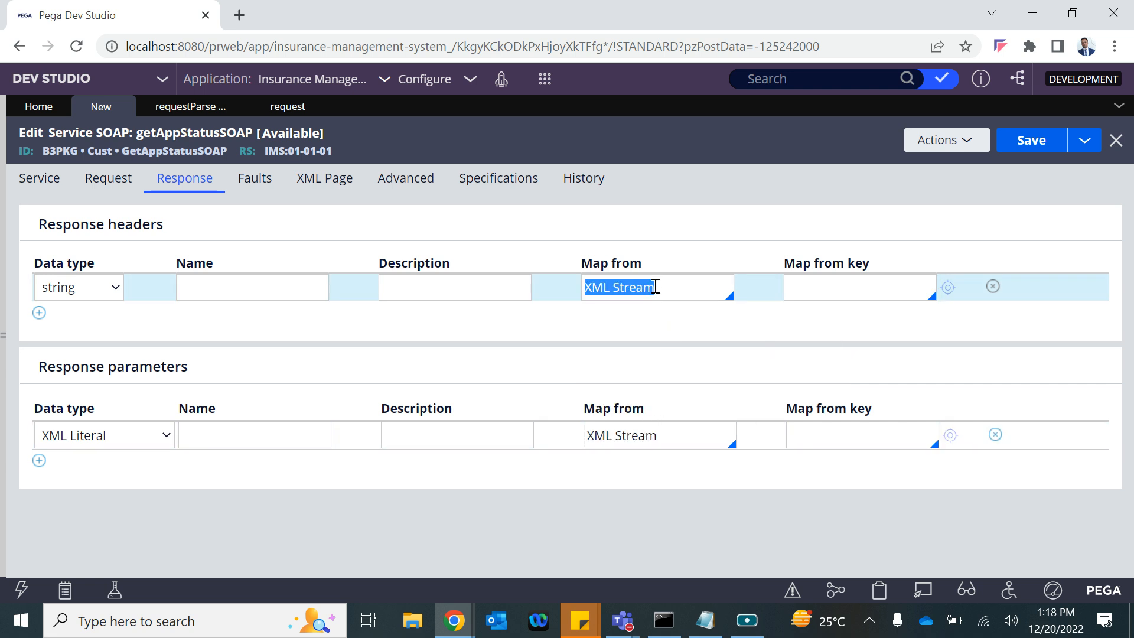
Clear the response header's Map from value and the request header's Map to value in the getAppStatusSOAP service
key("BackSpace")
left_click(108, 179)
left_click(658, 438)
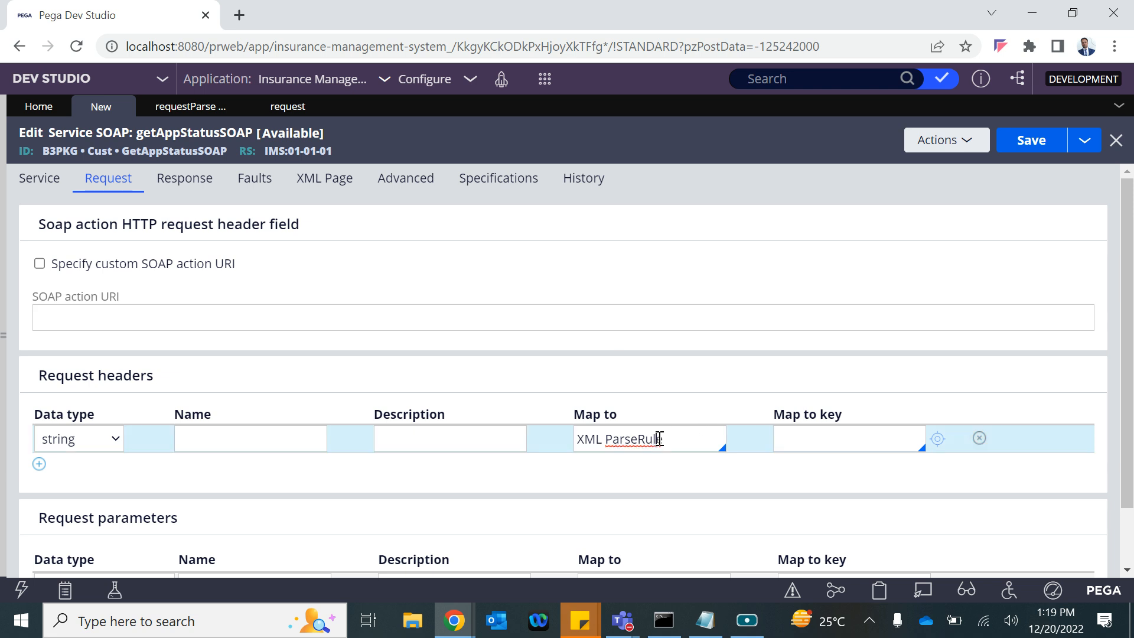
key("BackSpace")
left_click(184, 178)
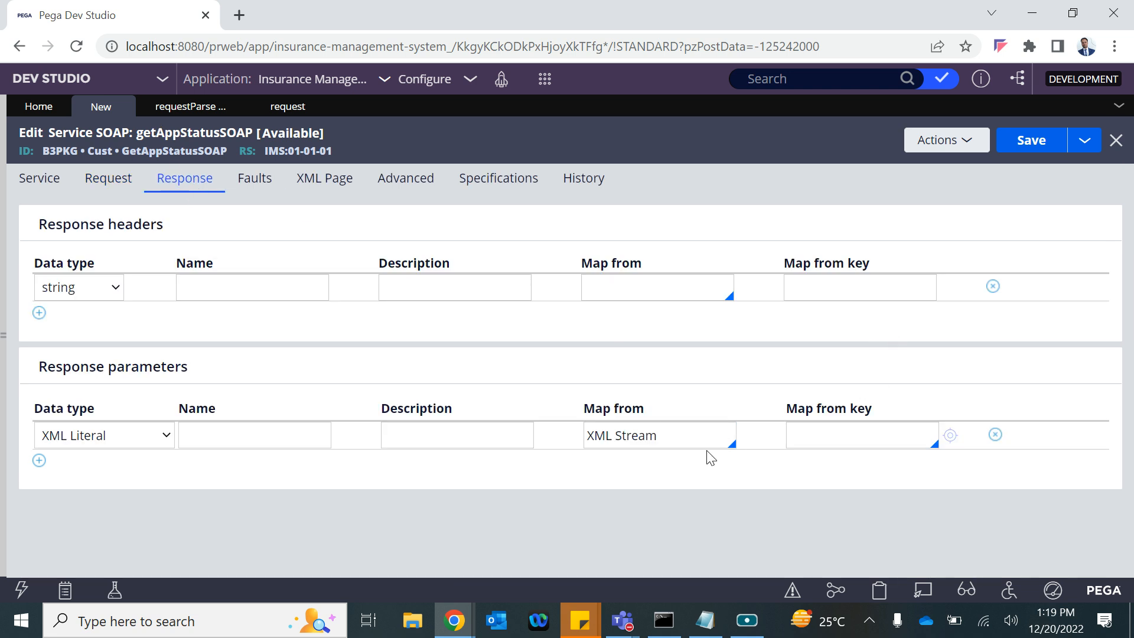
Set the response parameter's Map from key to responseXML and create that XML Stream record with XML type MapFrom
left_click(851, 440)
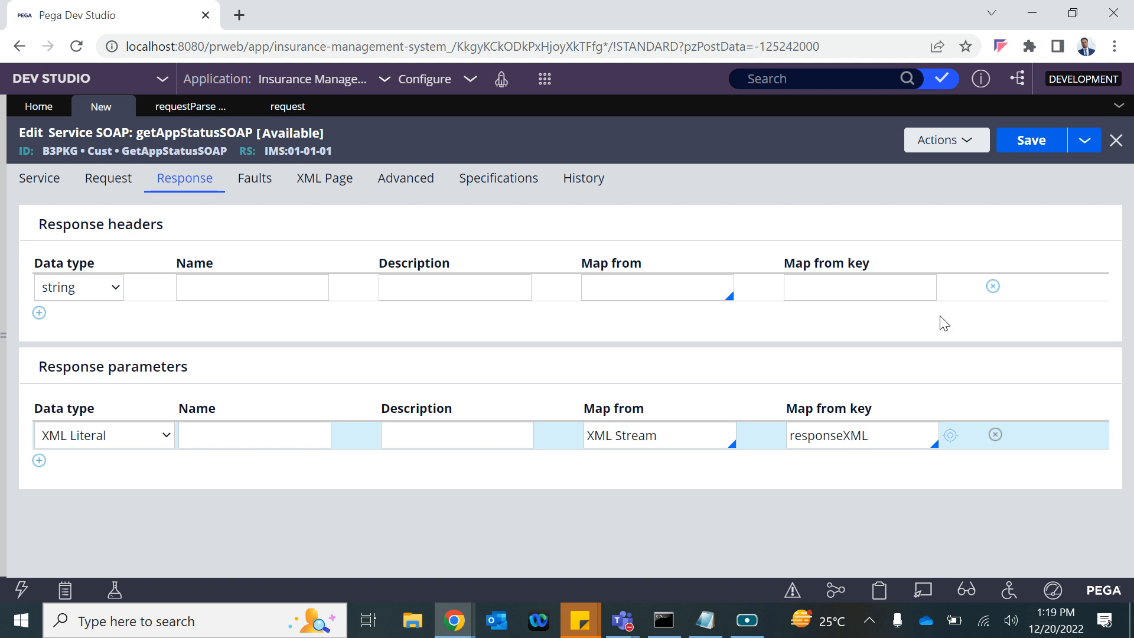
left_click(950, 435)
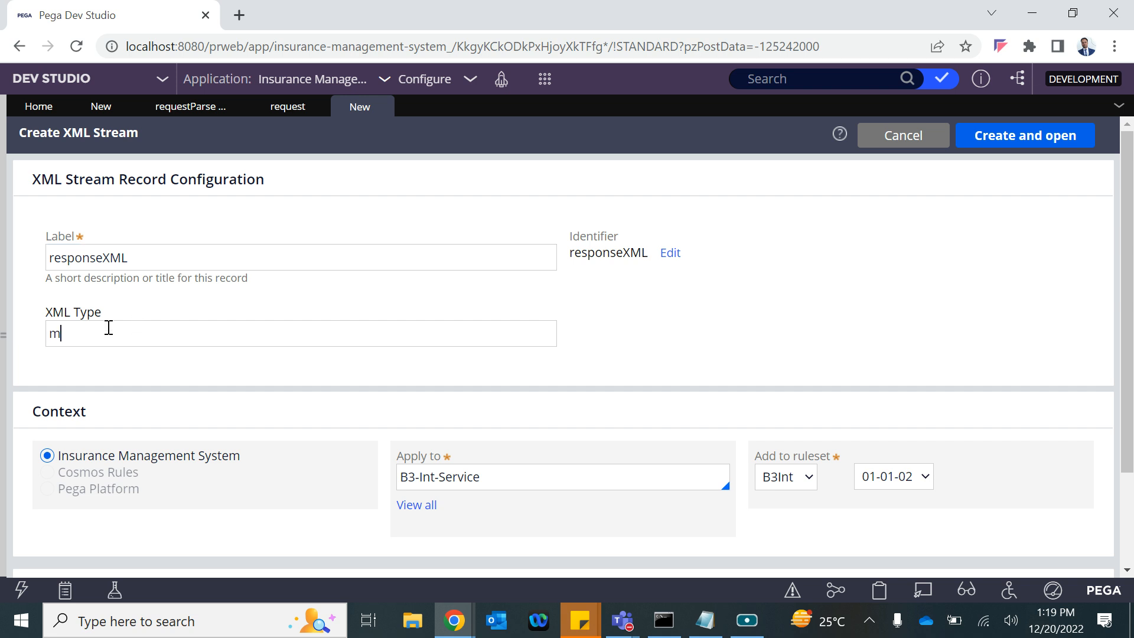
type("MapFro")
left_click(997, 135)
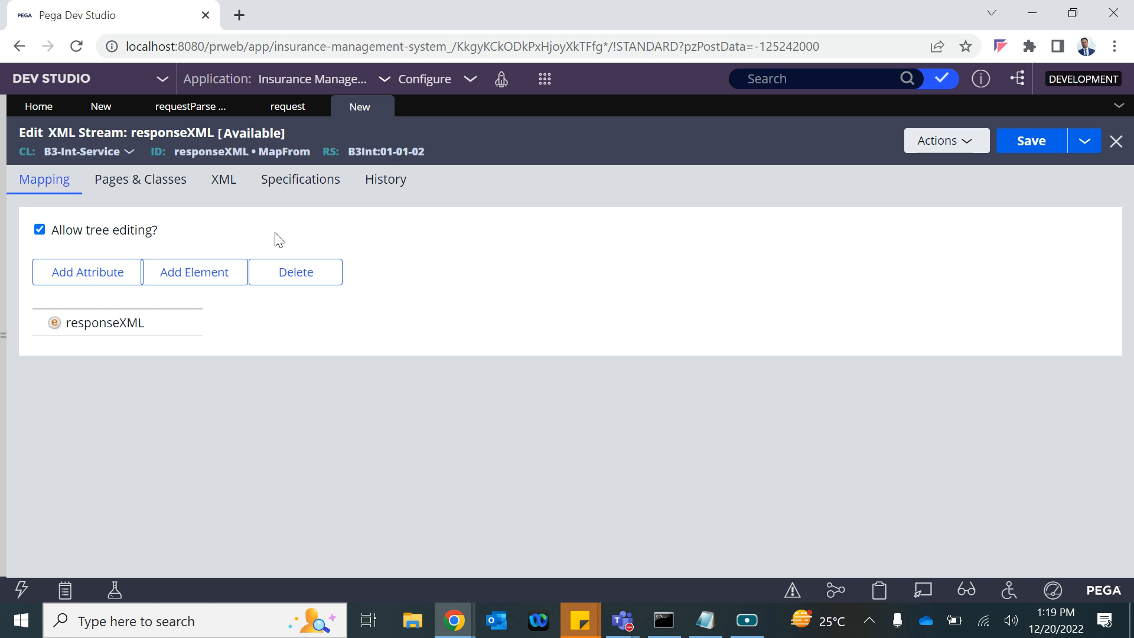
Add a child element under the responseXML root node of the XML Stream
left_click(265, 112)
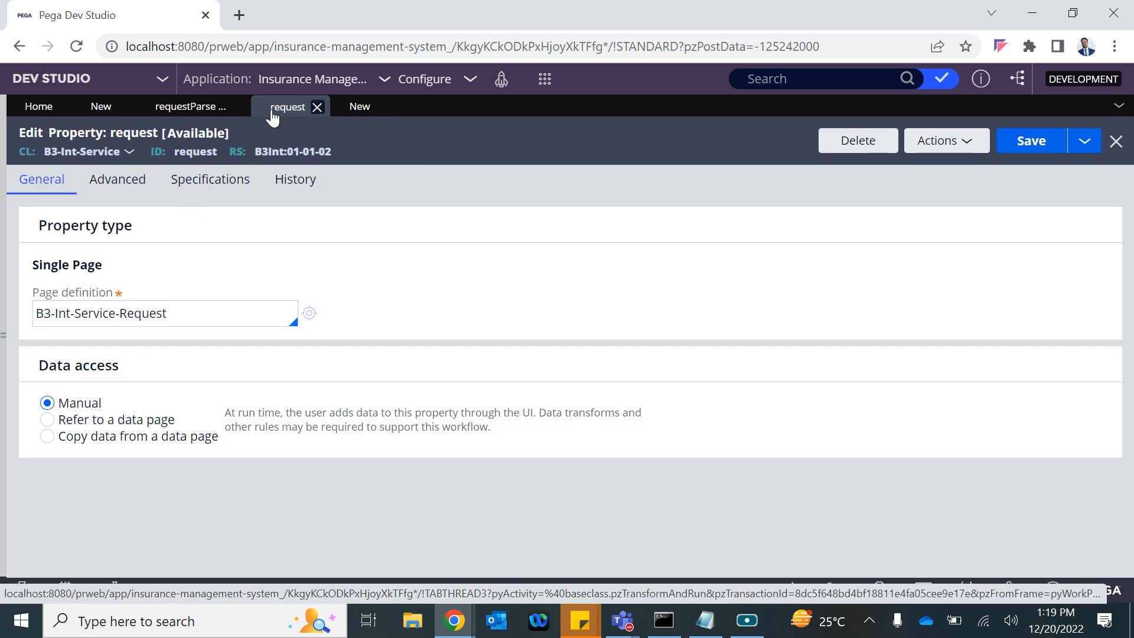
left_click(343, 108)
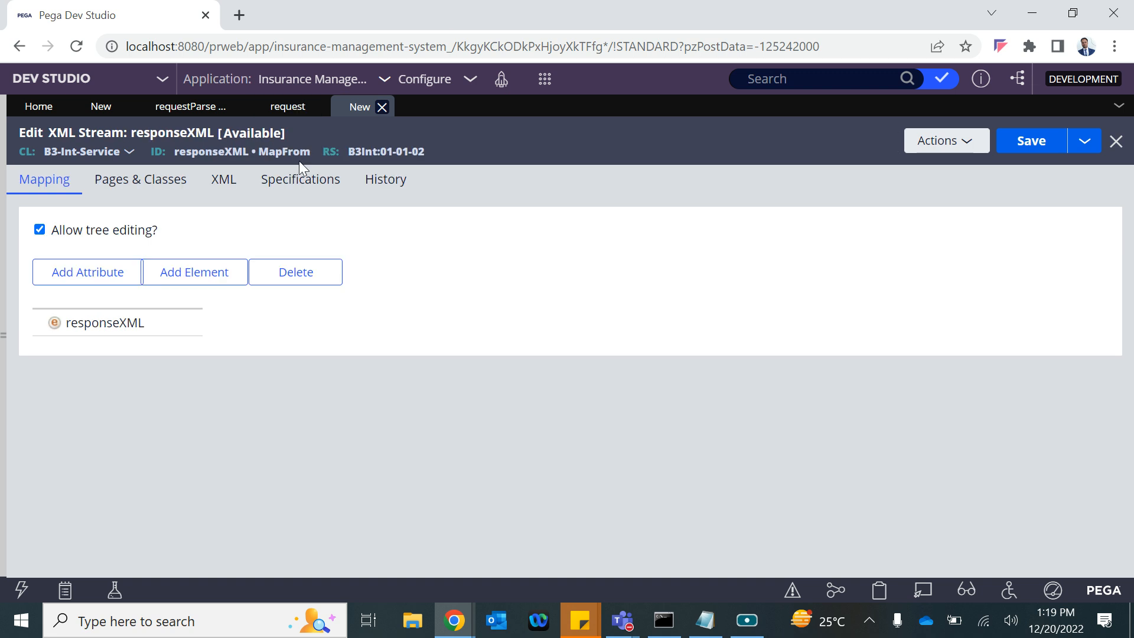
left_click(101, 322)
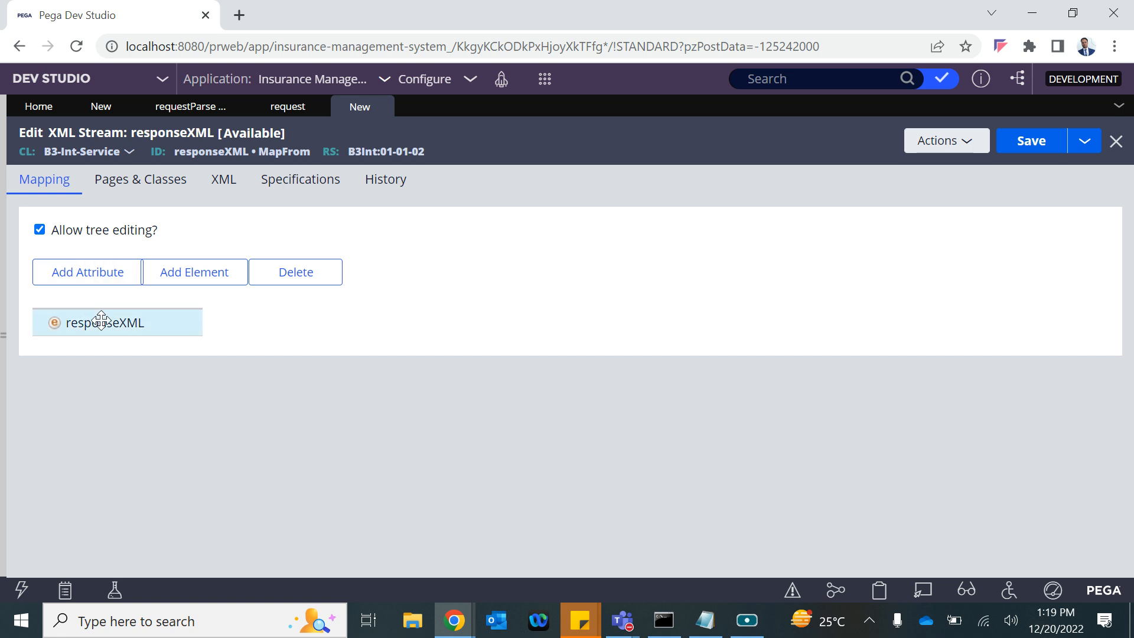
left_click(168, 280)
double_click(101, 353)
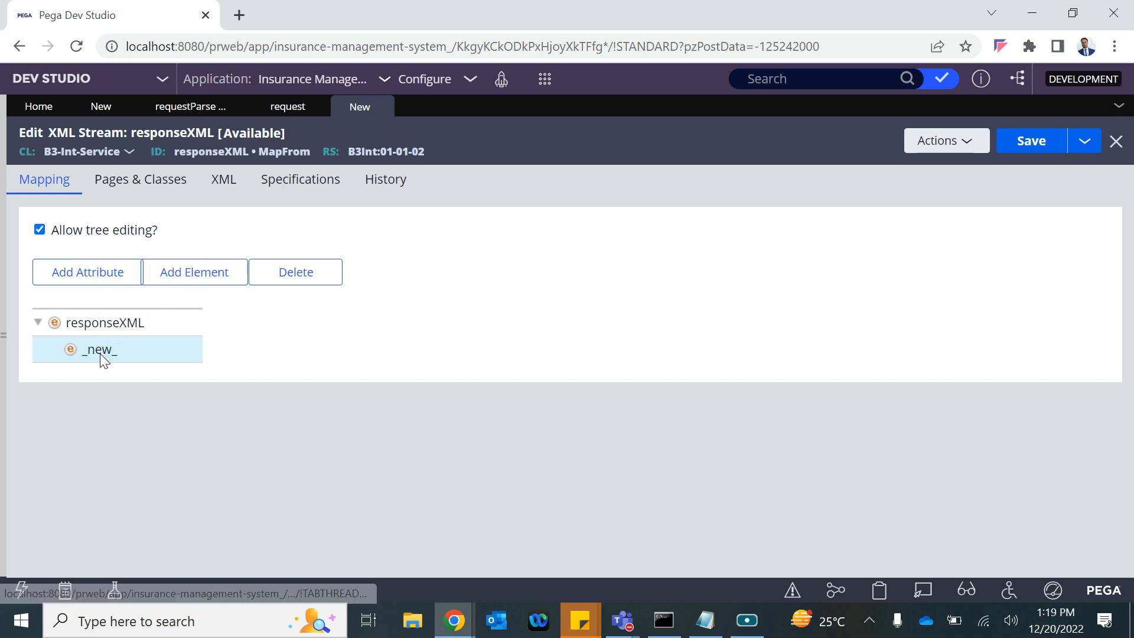
left_click(466, 307)
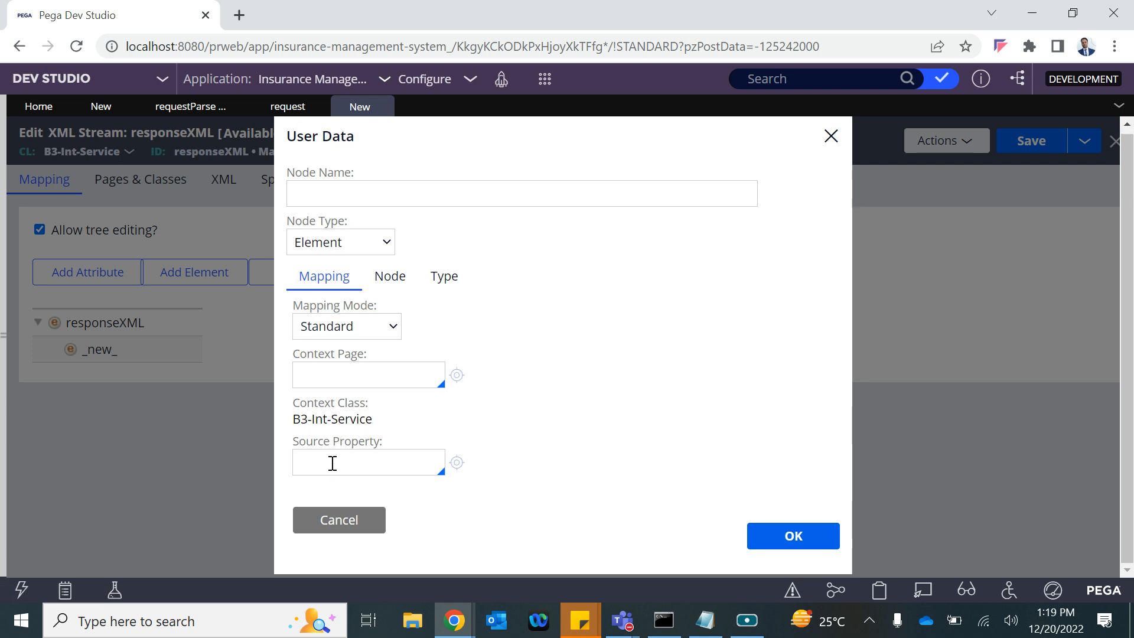
type(".")
key("Down")
key("Down")
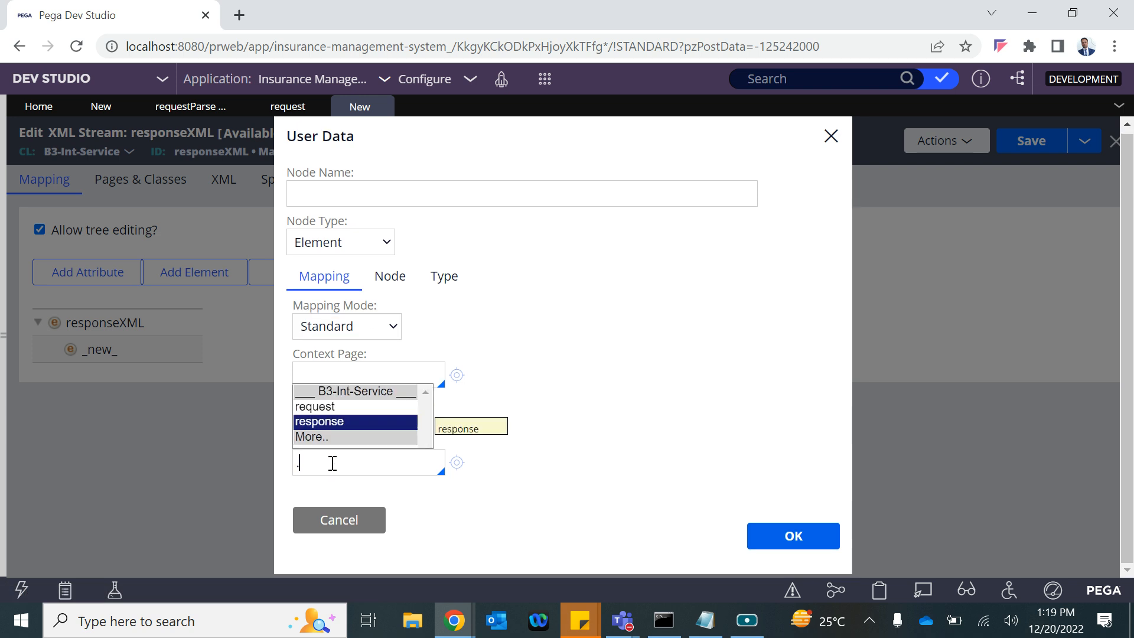
left_click(369, 517)
Set the context page of the responseXML root node to .response
double_click(132, 328)
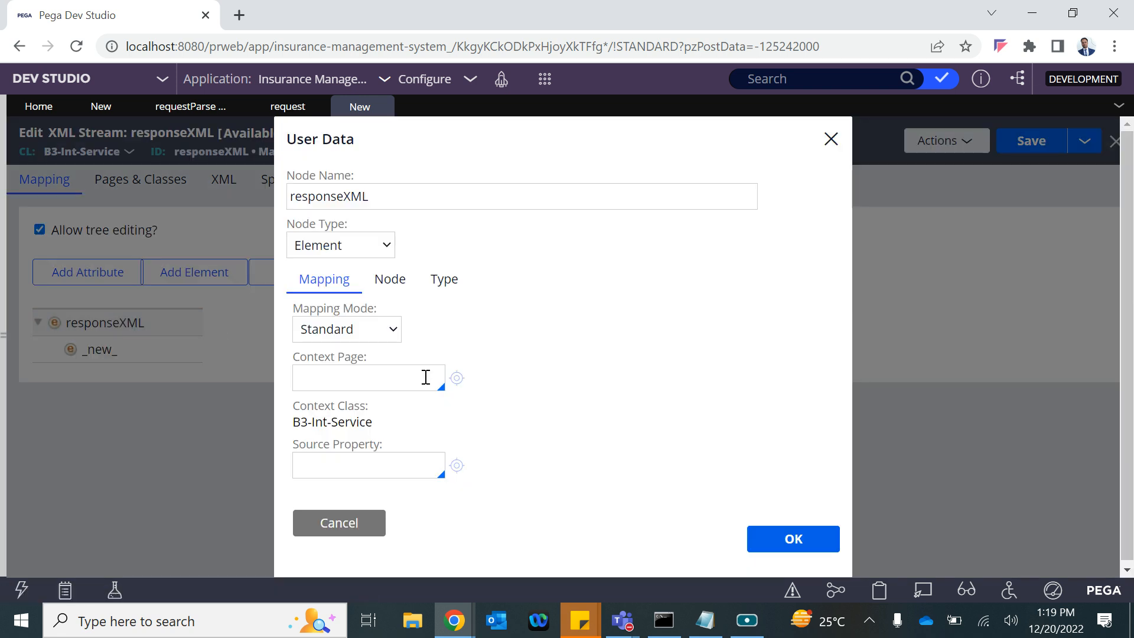
left_click(321, 373)
type(".")
key("Down")
key("Down")
key("Down")
key("Up")
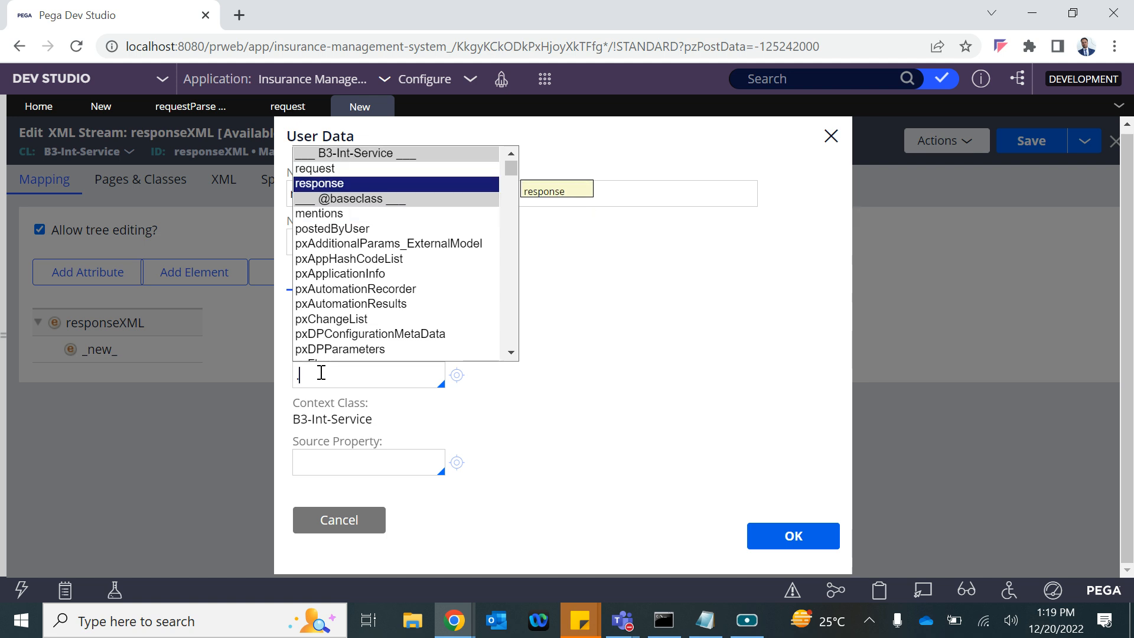
key("Return")
left_click(792, 536)
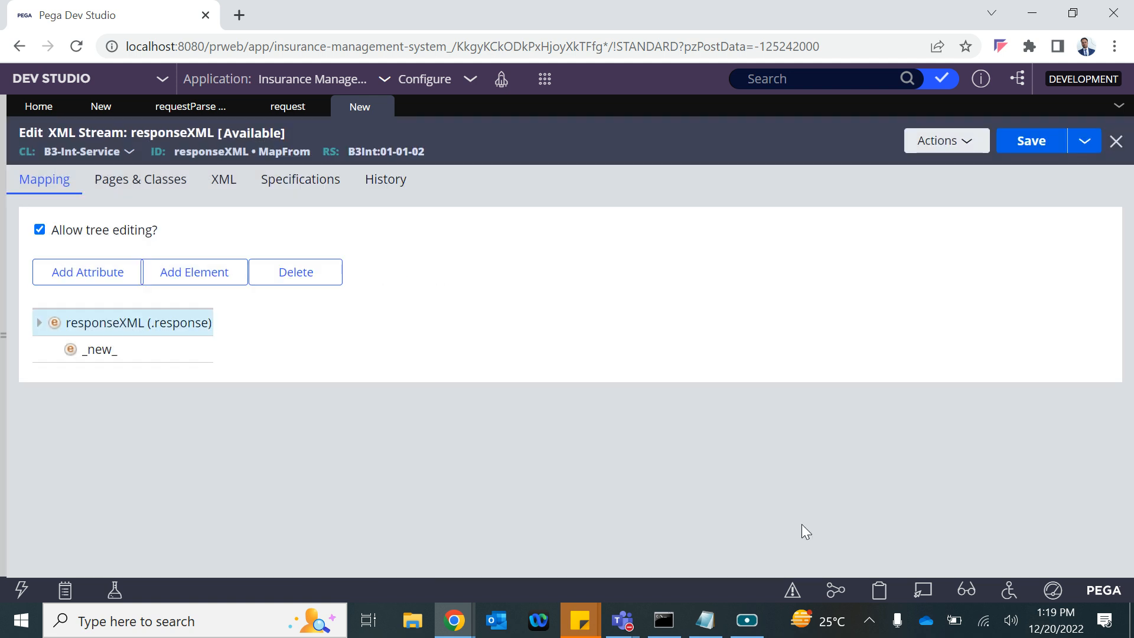
Map the unnamed child element under responseXML to the source property .AppStatus
double_click(112, 349)
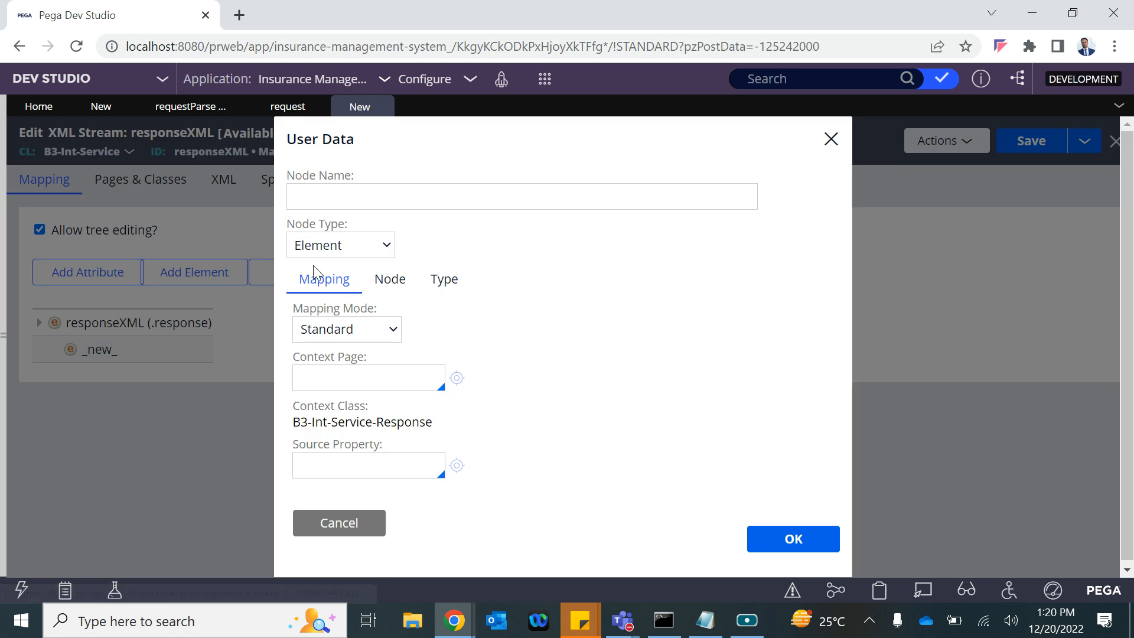
left_click(337, 193)
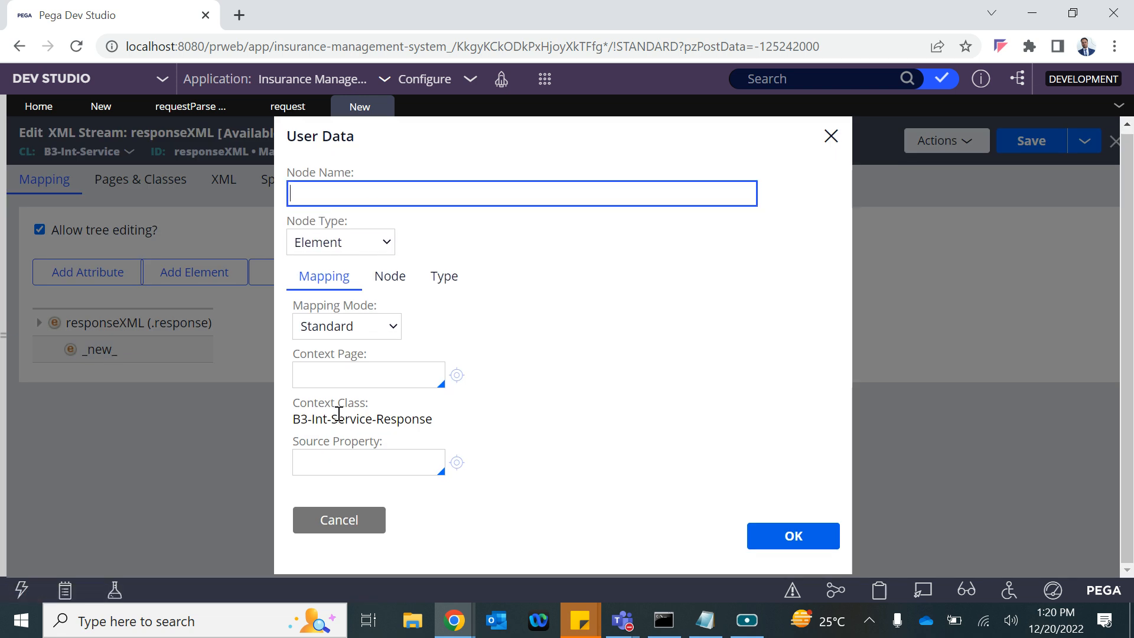
left_click(336, 461)
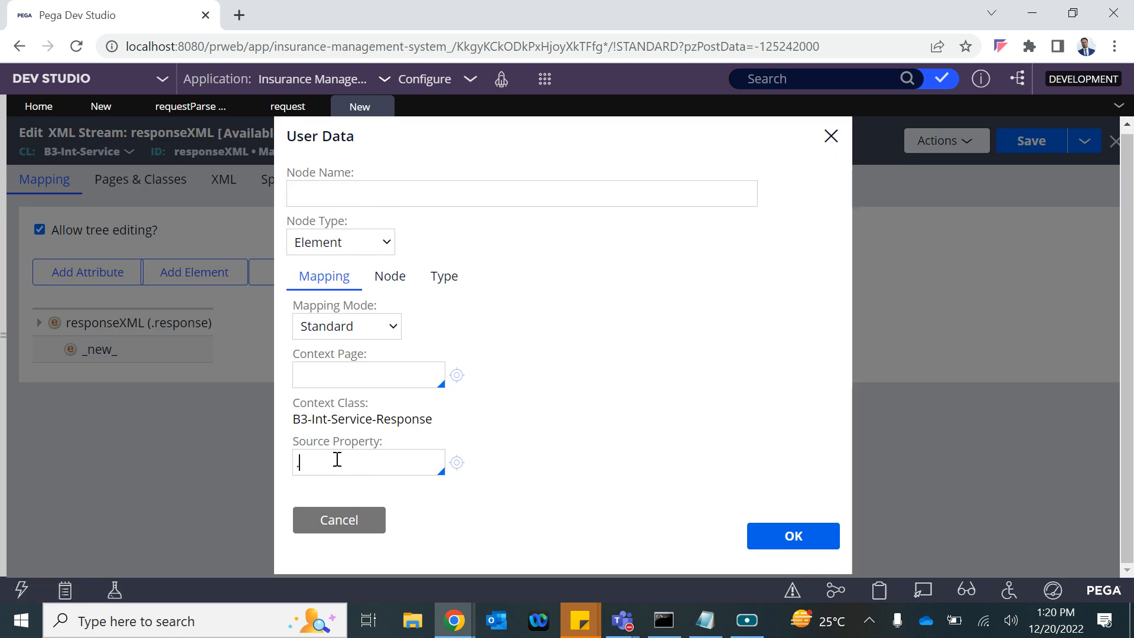
type(".")
key("Down")
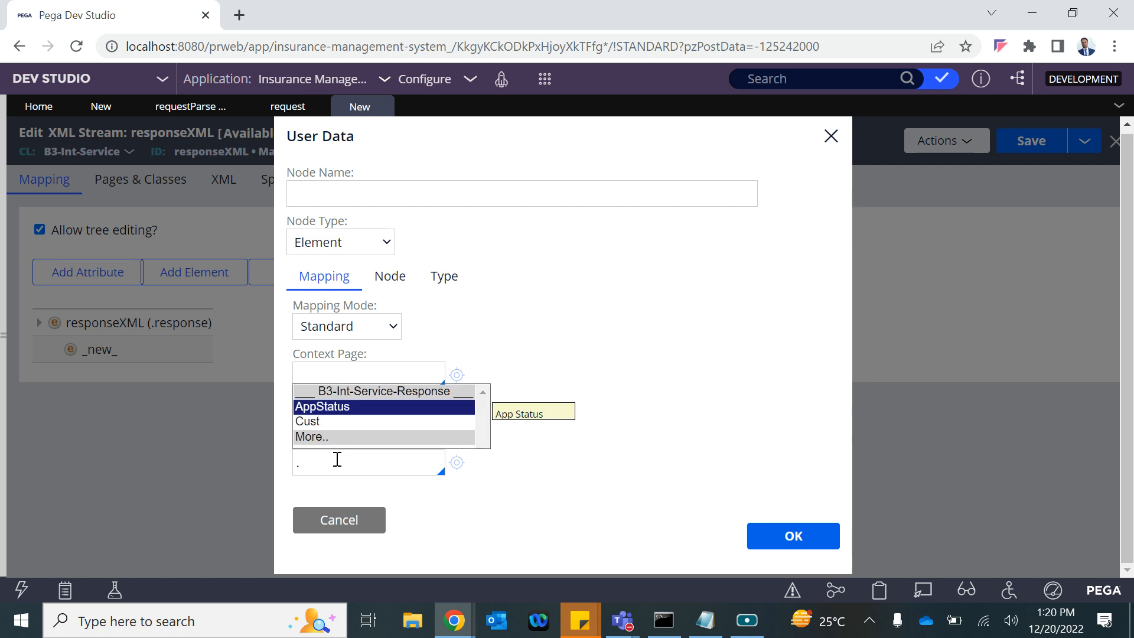
key("Return")
left_click(779, 534)
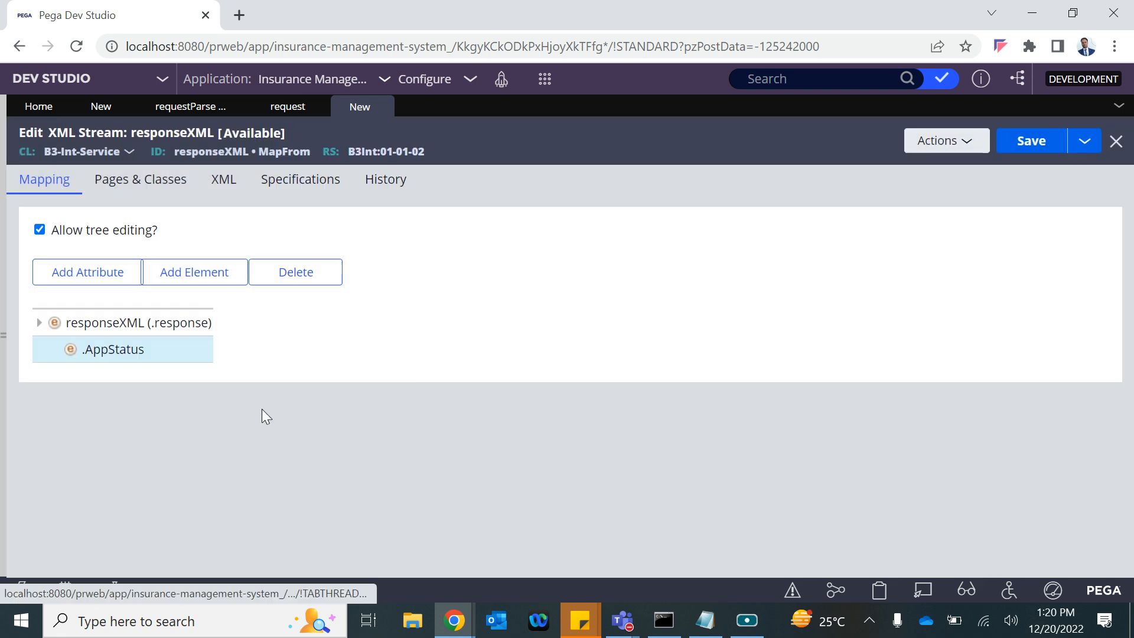
Add a second child element under responseXML with context page .Cust and node name Cust
left_click(100, 321)
left_click(182, 276)
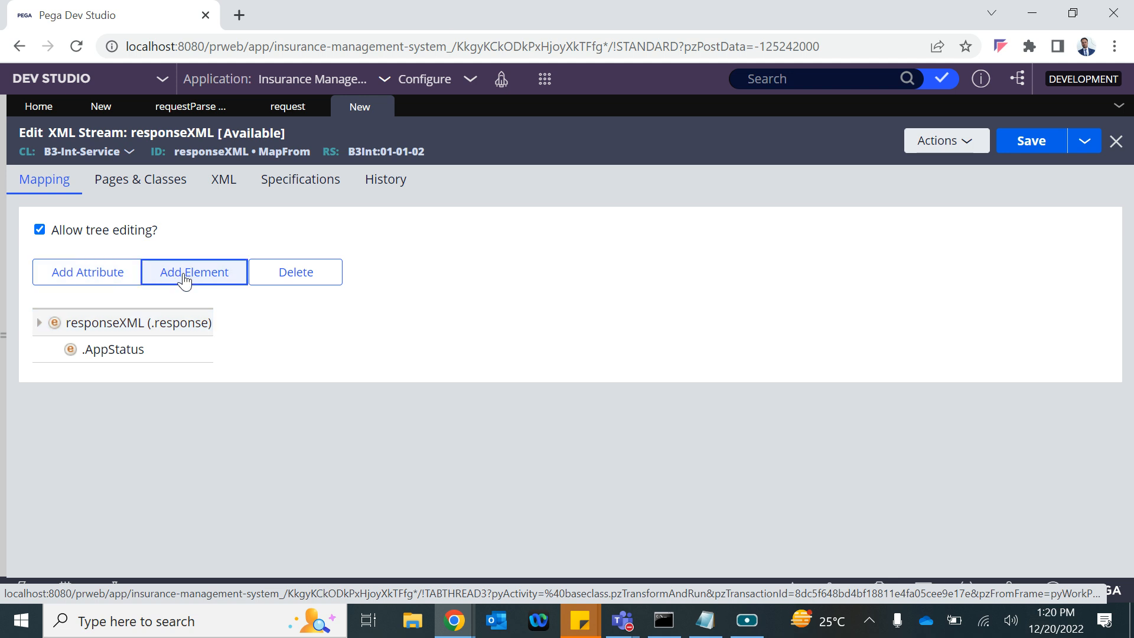
double_click(98, 378)
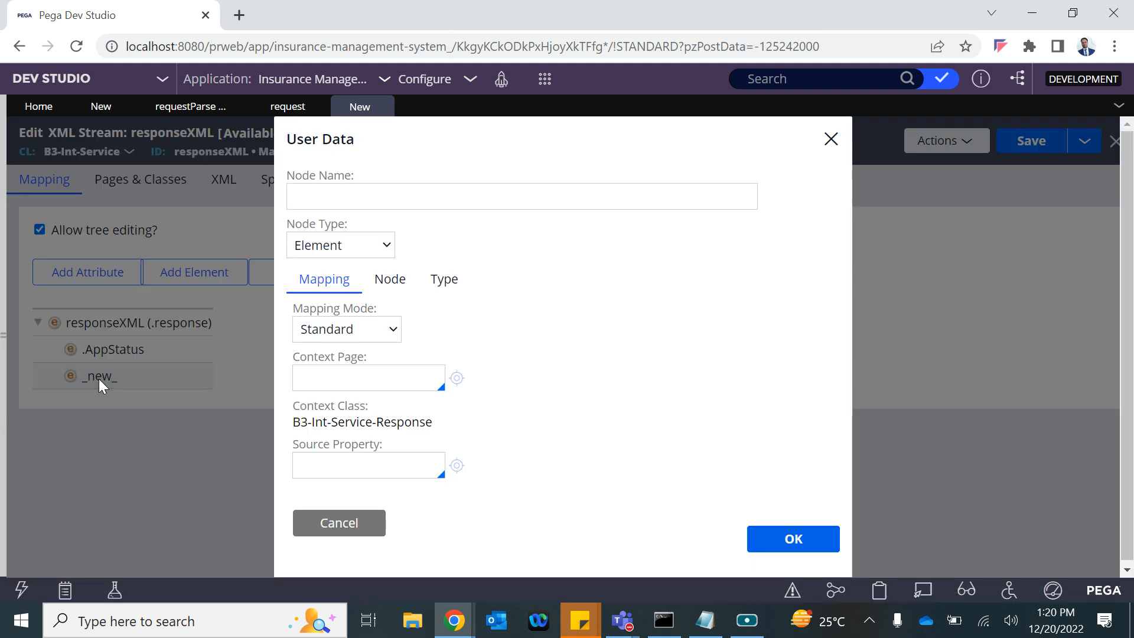
left_click(336, 378)
type(".")
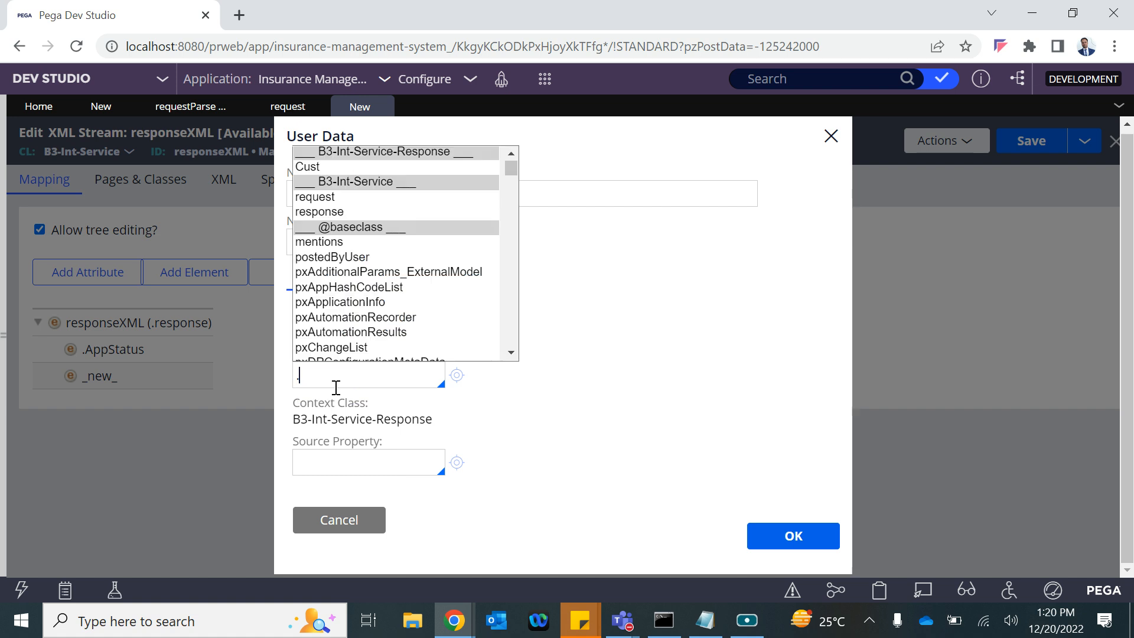
left_click(321, 168)
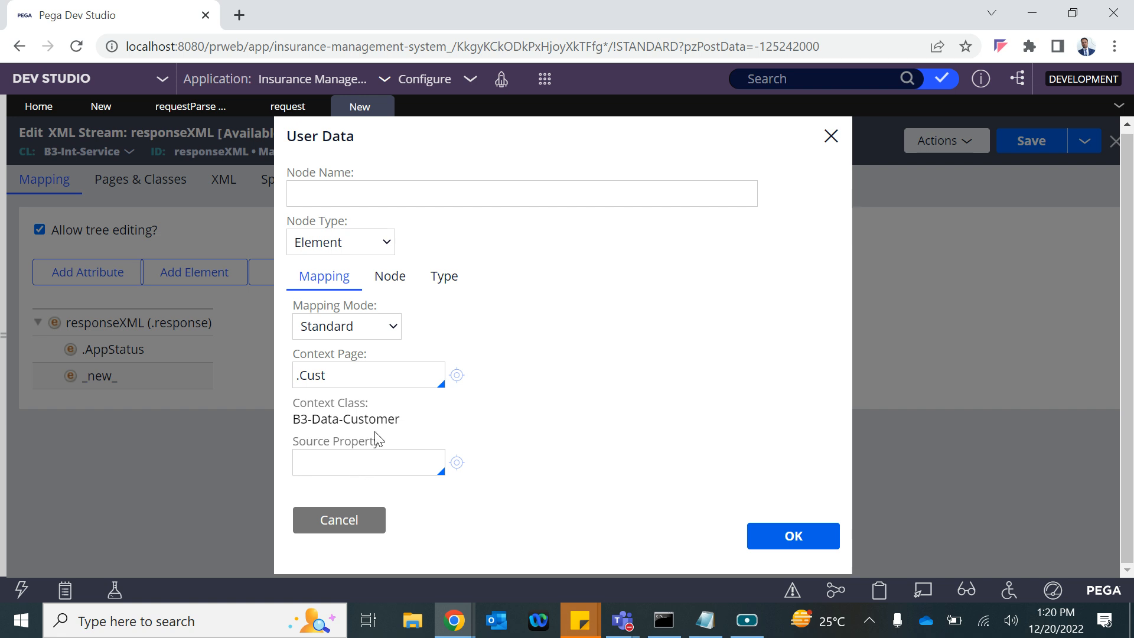
left_click(792, 536)
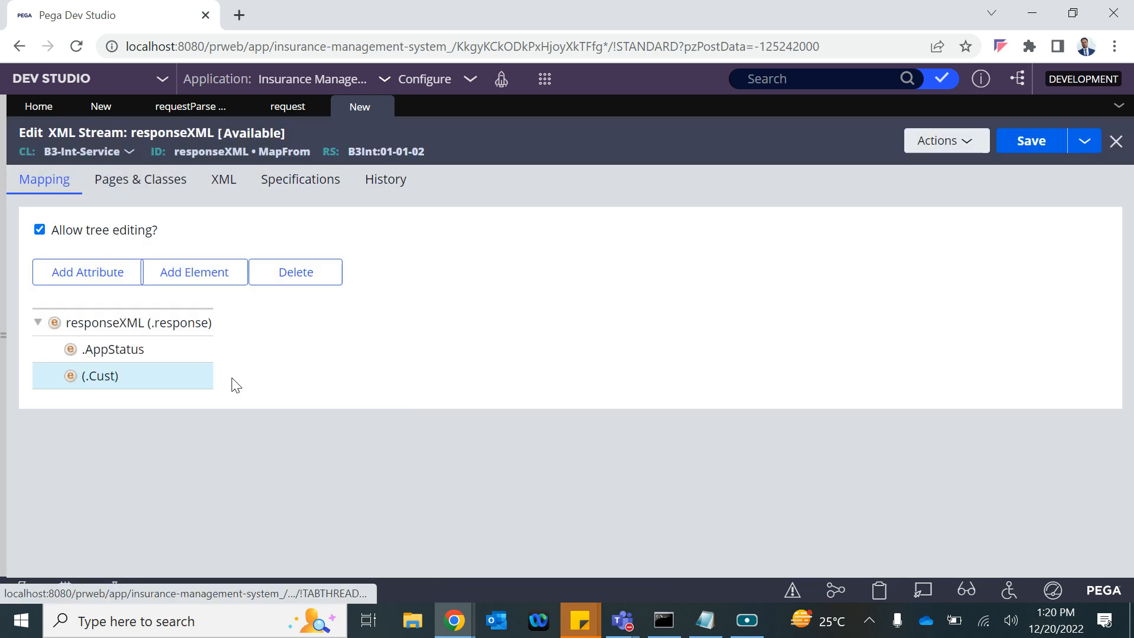
double_click(104, 377)
left_click(345, 196)
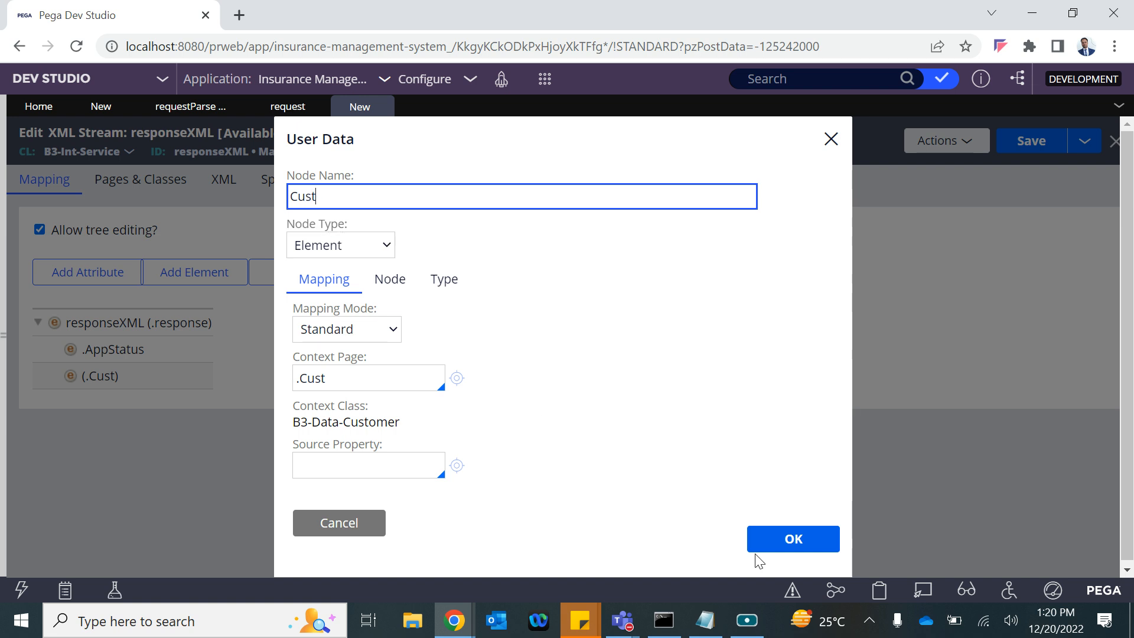
left_click(790, 541)
Rename the XML Stream's root node to response
double_click(98, 321)
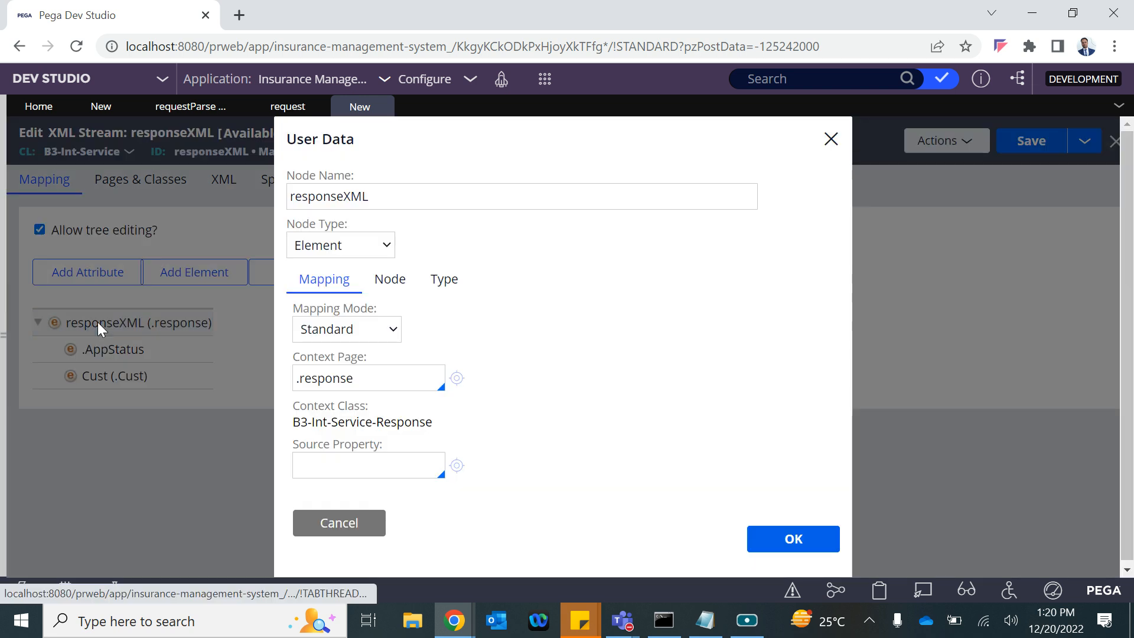
left_click(354, 201)
left_click_drag(368, 196, 345, 196)
key("BackSpace")
left_click(795, 538)
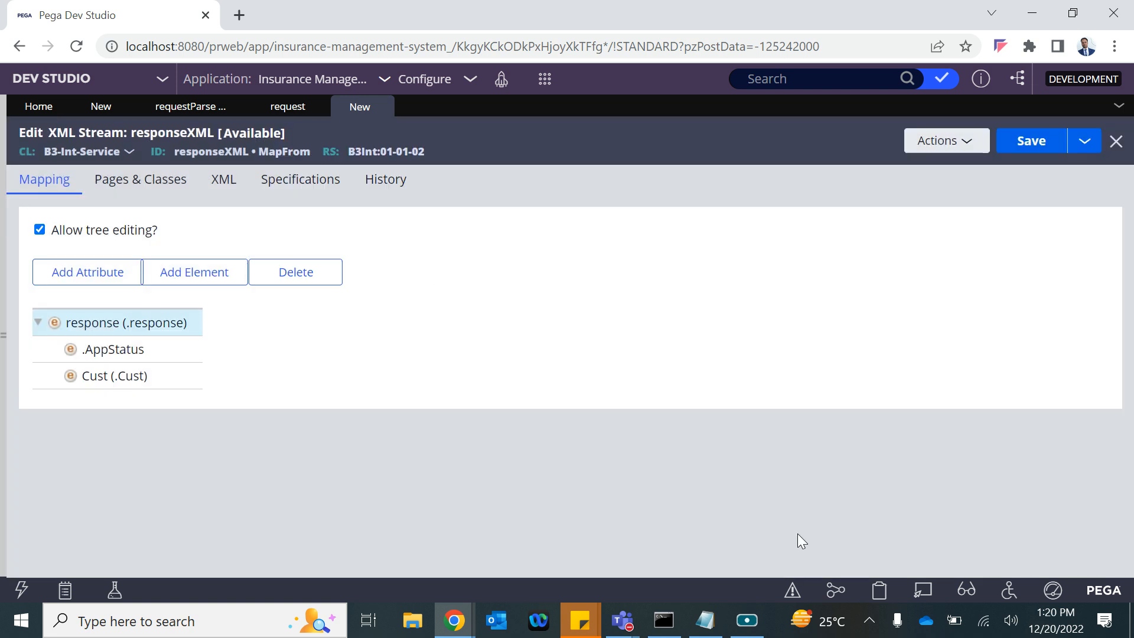
Add a child element under the Cust node, named CID and mapped to the source property .CID
left_click(109, 376)
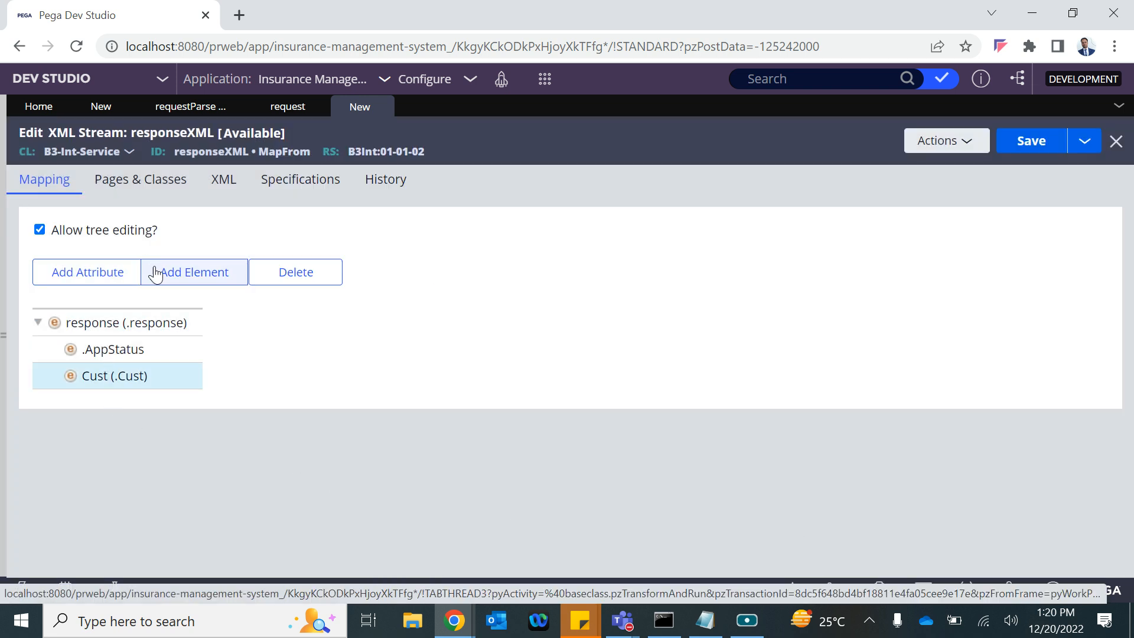
left_click(190, 271)
double_click(127, 405)
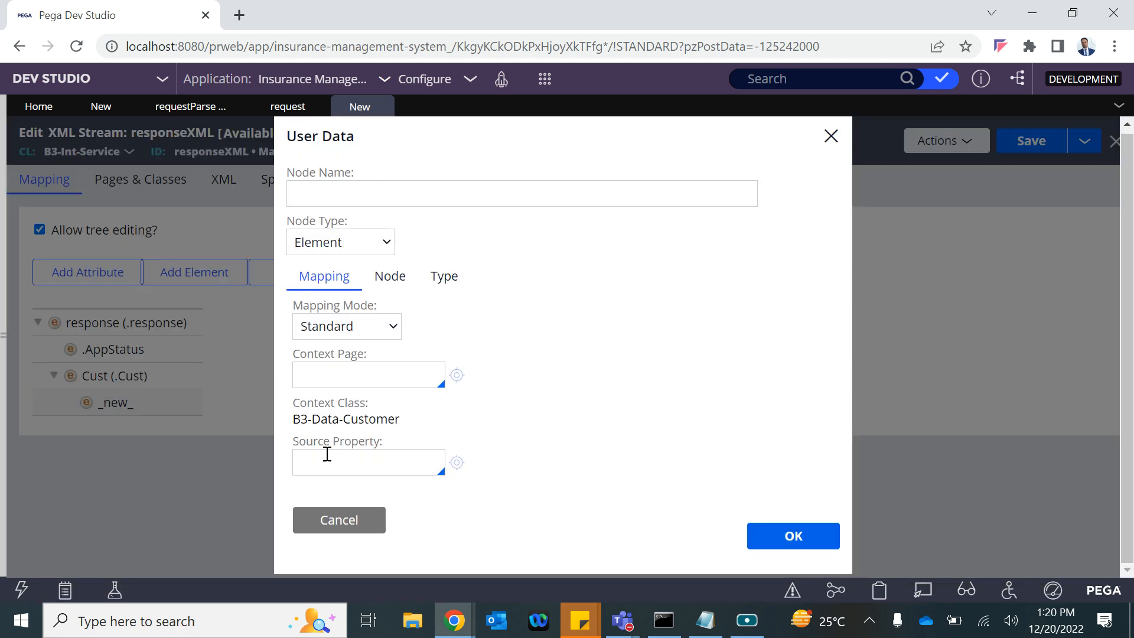
type(".")
key("Down")
key("Down")
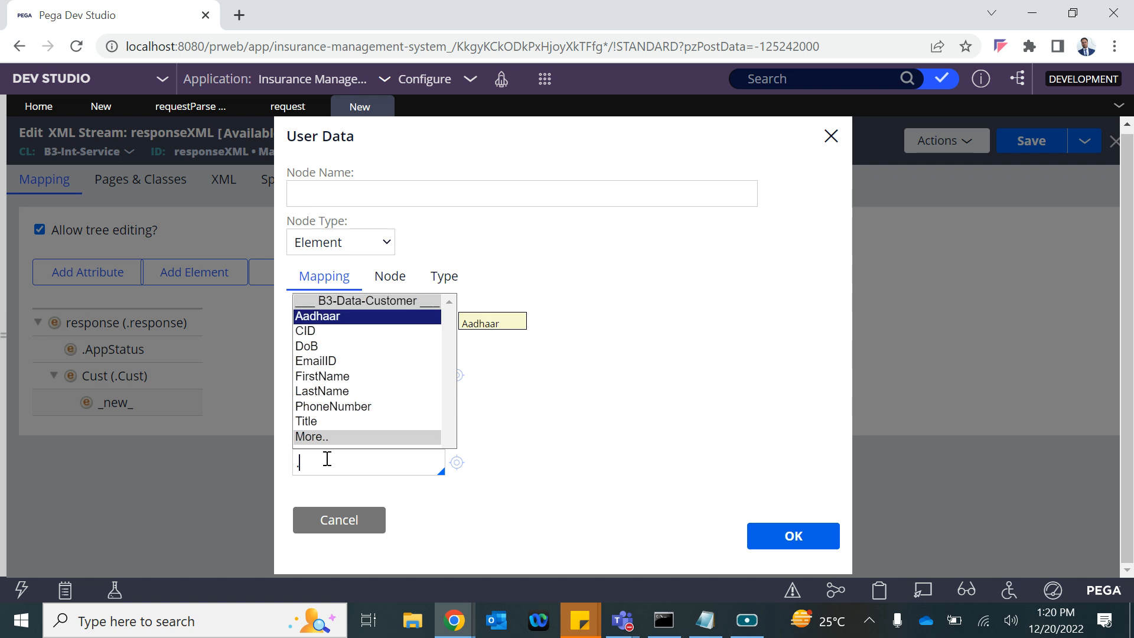
key("Return")
key("ctrl+a")
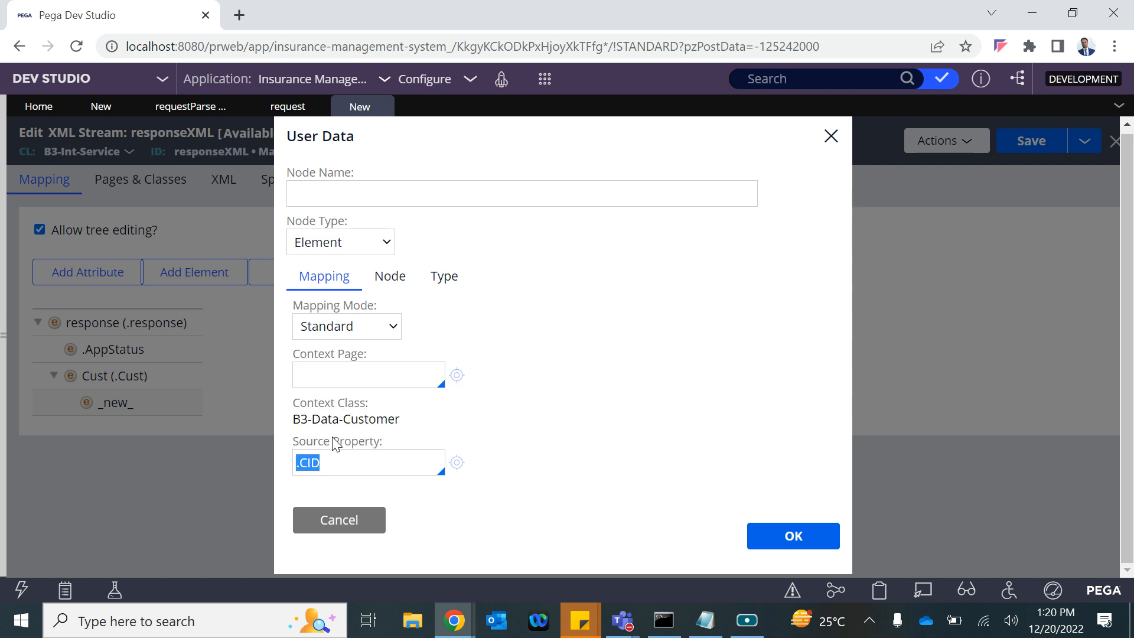
left_click(346, 193)
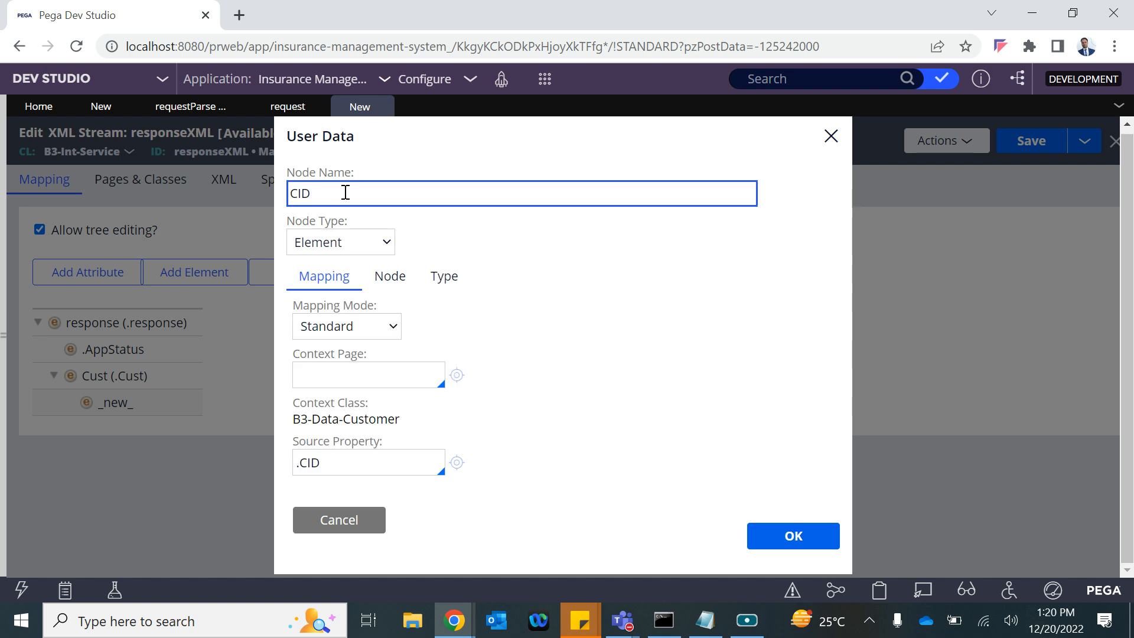
type("CID")
left_click(791, 535)
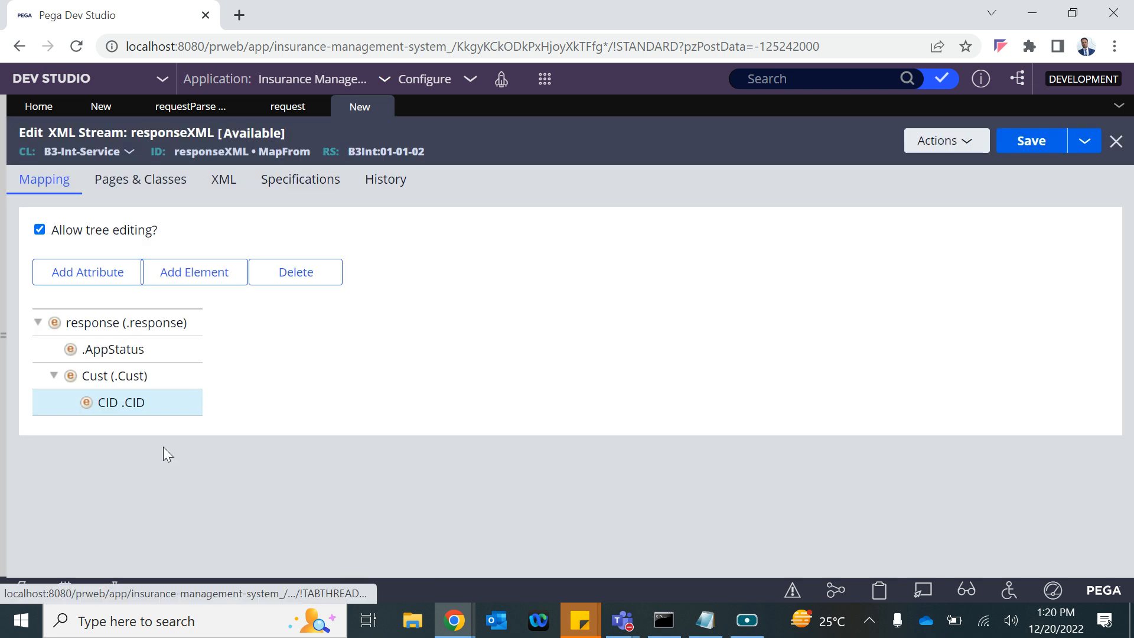
Add a child element under the Cust node, named FirstName and mapped to the source property .FirstName
left_click(93, 372)
left_click(177, 281)
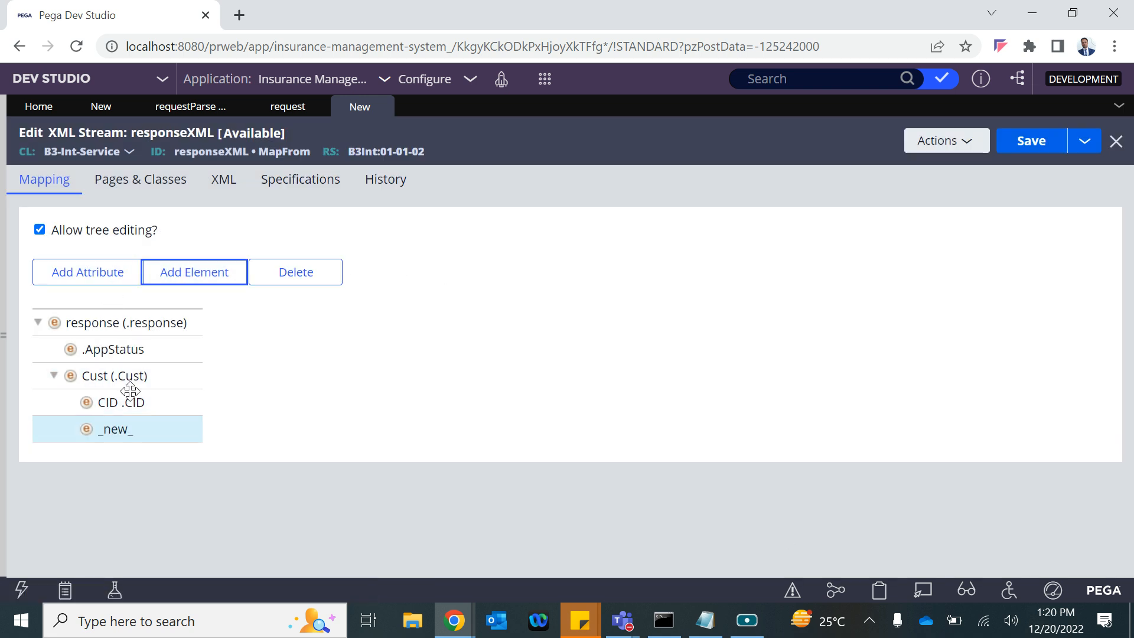
double_click(116, 428)
left_click(359, 200)
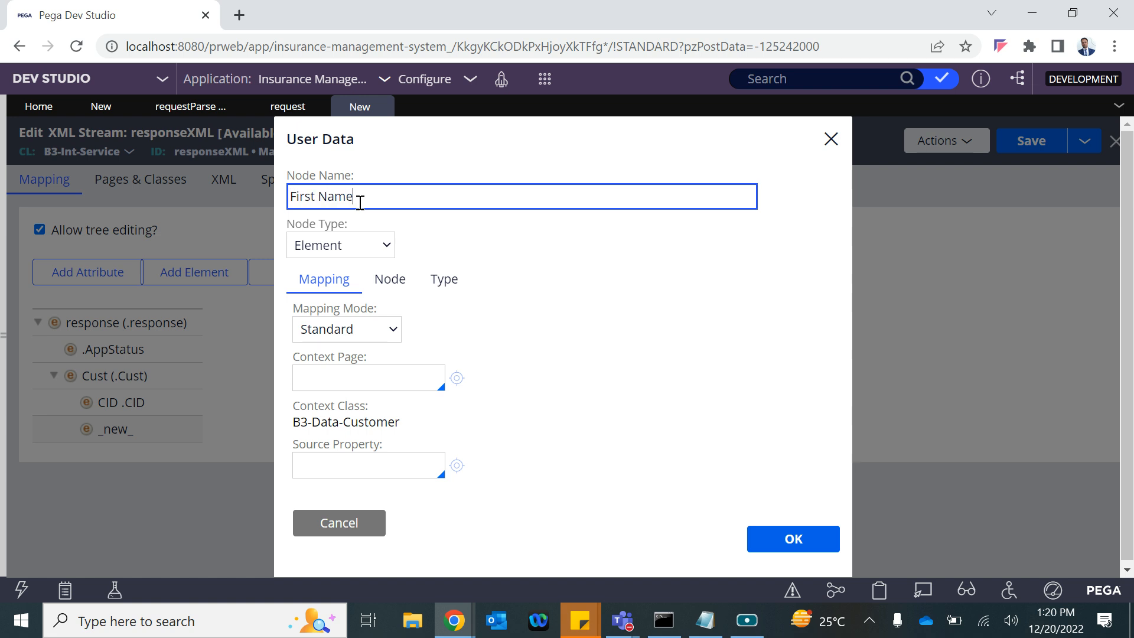
key("BackSpace")
left_click(364, 470)
key("Down")
key("Down")
key("Down")
key("Down")
key("Down")
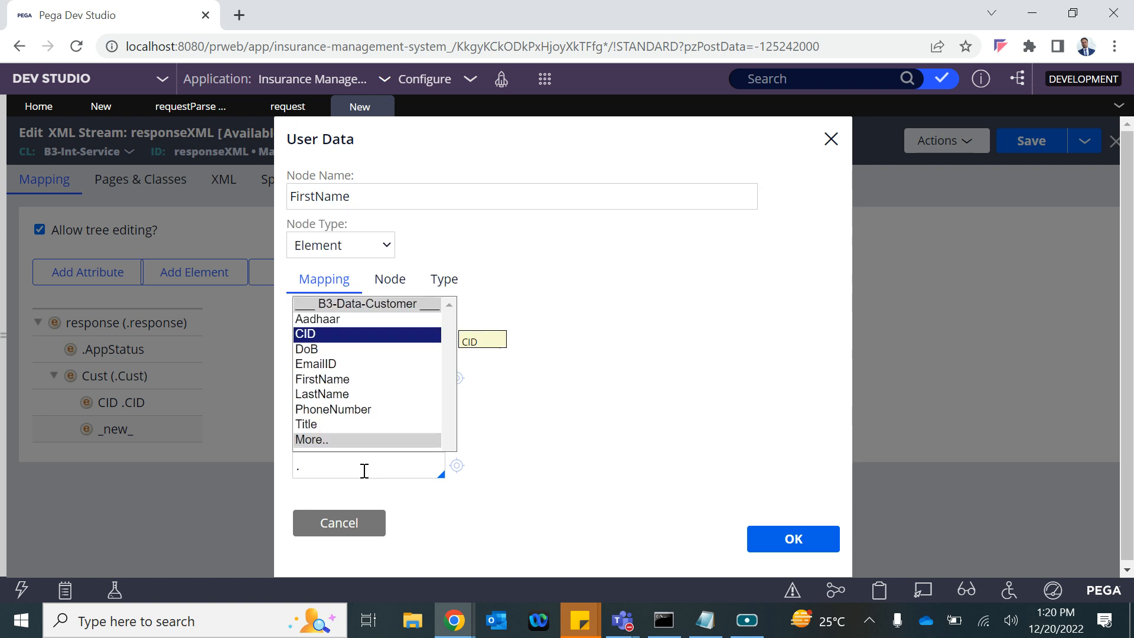
key("Return")
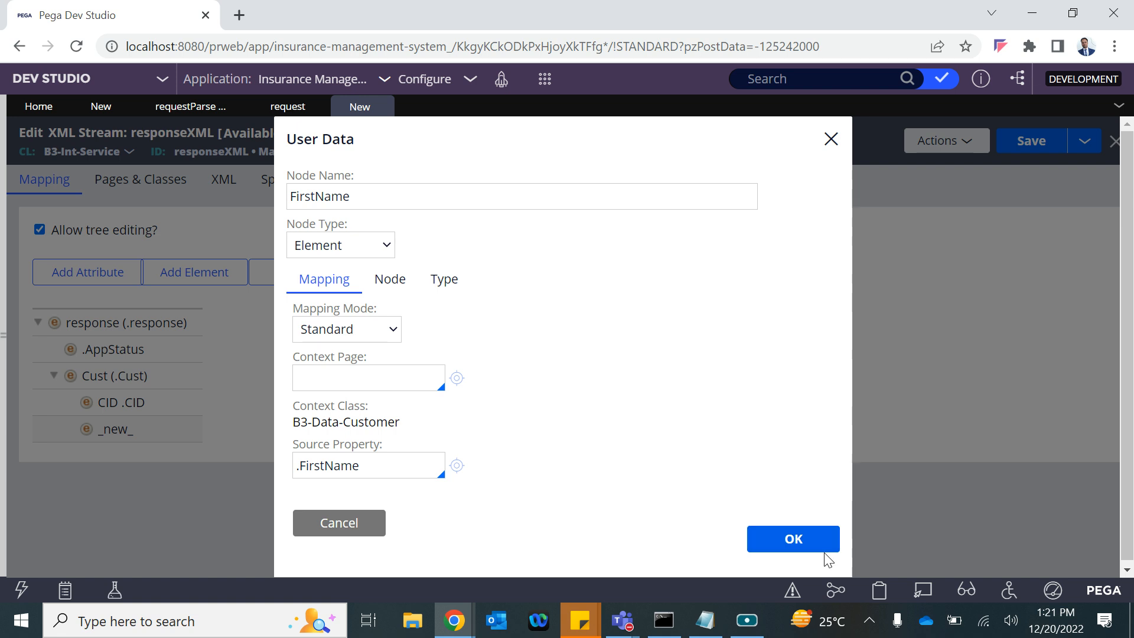
left_click(795, 540)
Add another child element under the Cust node and map it to the source property .LastName
left_click(114, 376)
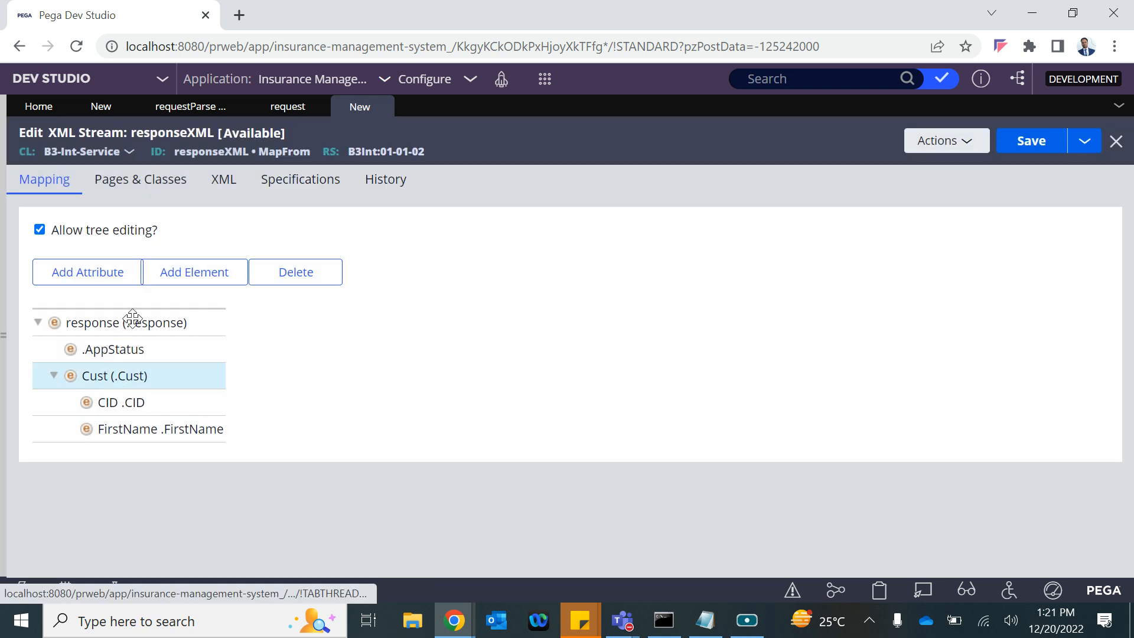
left_click(184, 275)
double_click(118, 455)
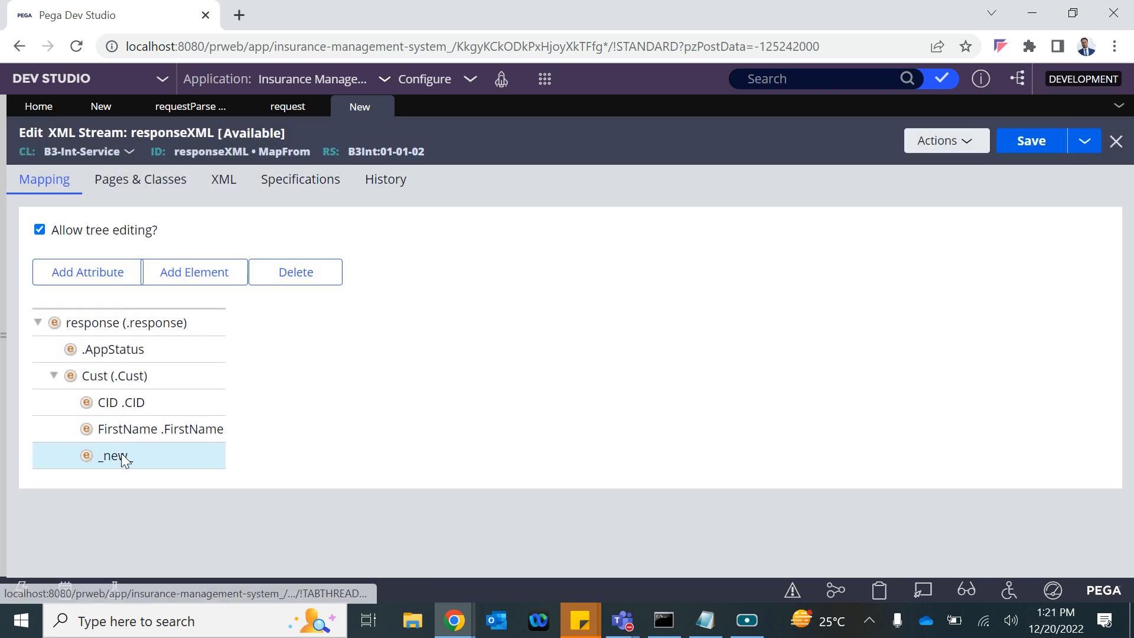
left_click(362, 195)
left_click(325, 477)
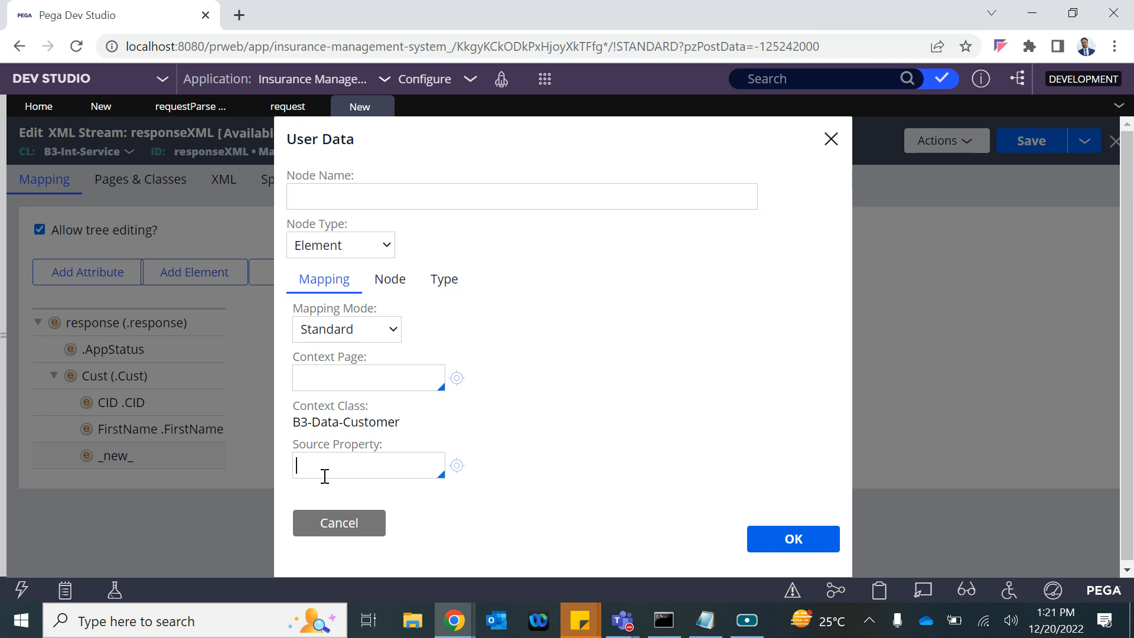
type(".")
key("Down")
key("Down")
key("Down")
key("Down")
key("Down")
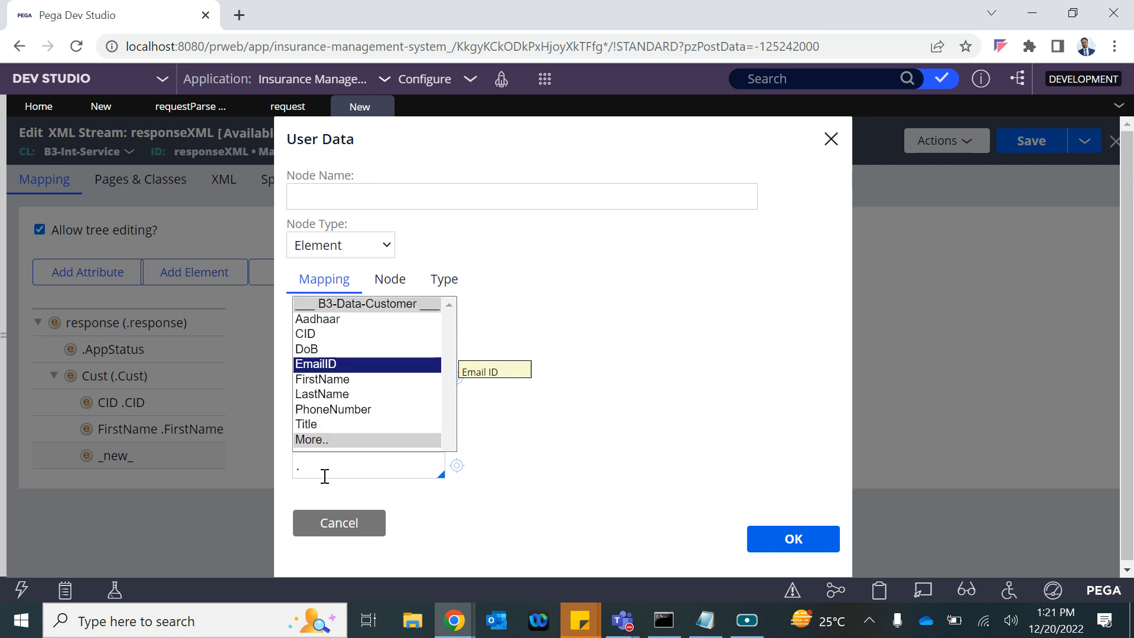
key("Down")
key("Return")
Set the node name of the element mapped to .LastName to LastName and apply it
key("ctrl+a")
key("ctrl+c")
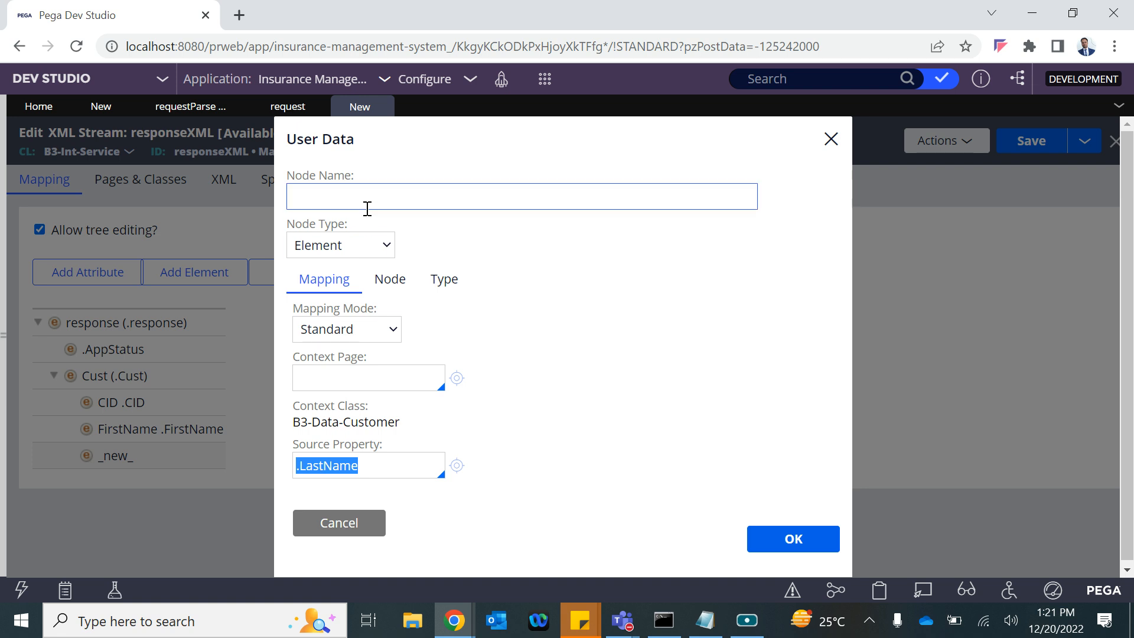
left_click(317, 203)
key("ctrl+v")
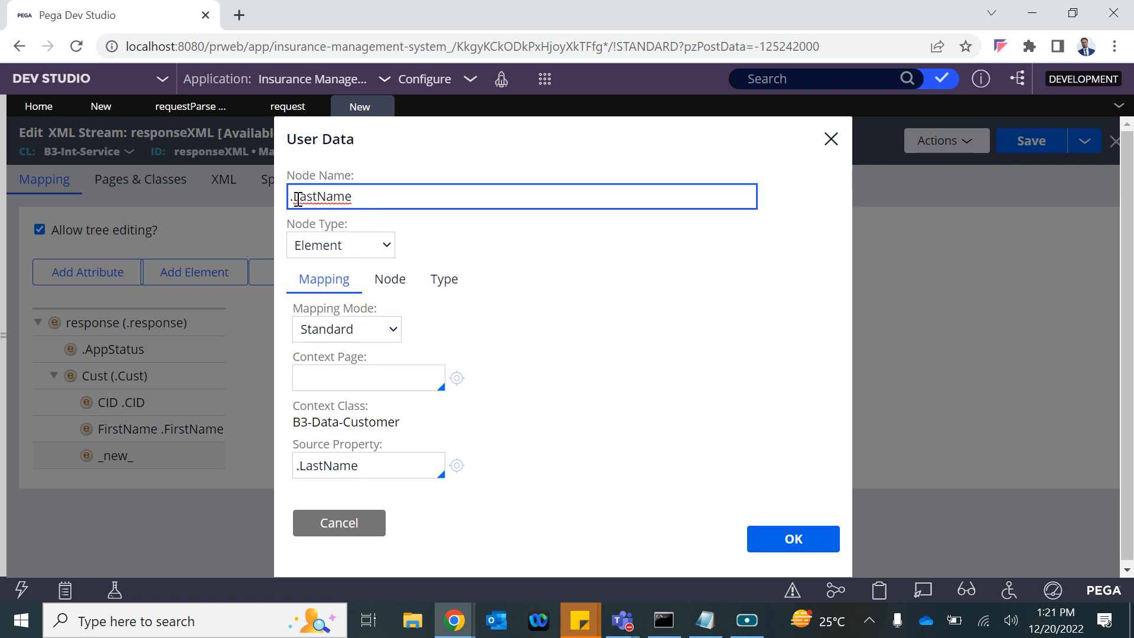
left_click(298, 200)
key("BackSpace")
left_click(793, 538)
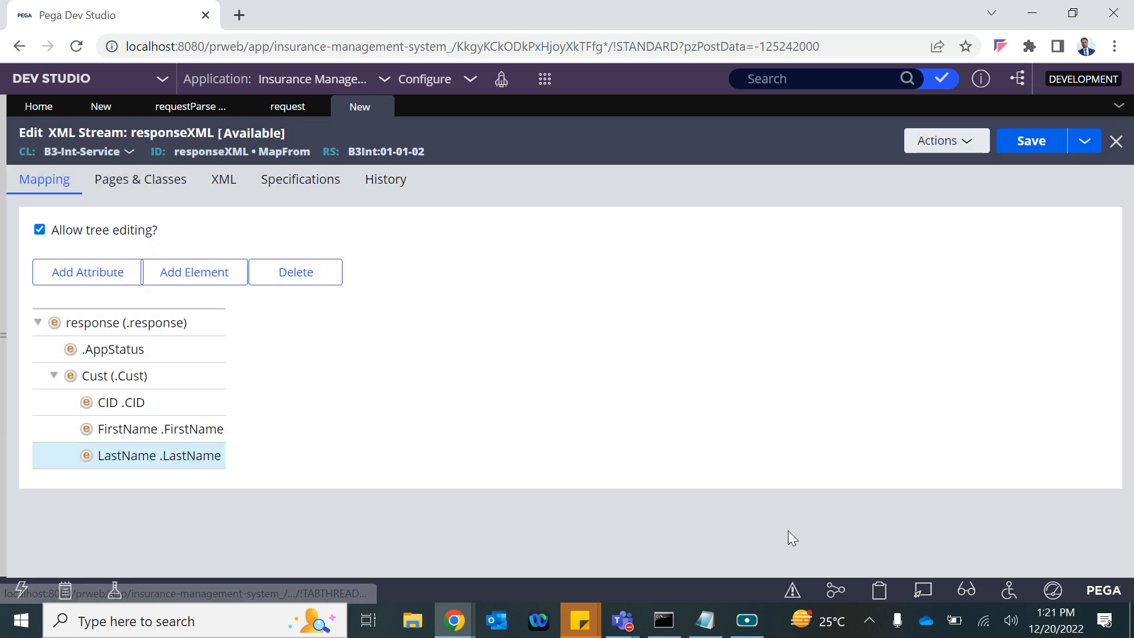
Add another child element under the Cust node and map it to the source property .DoB
left_click(94, 375)
left_click(196, 273)
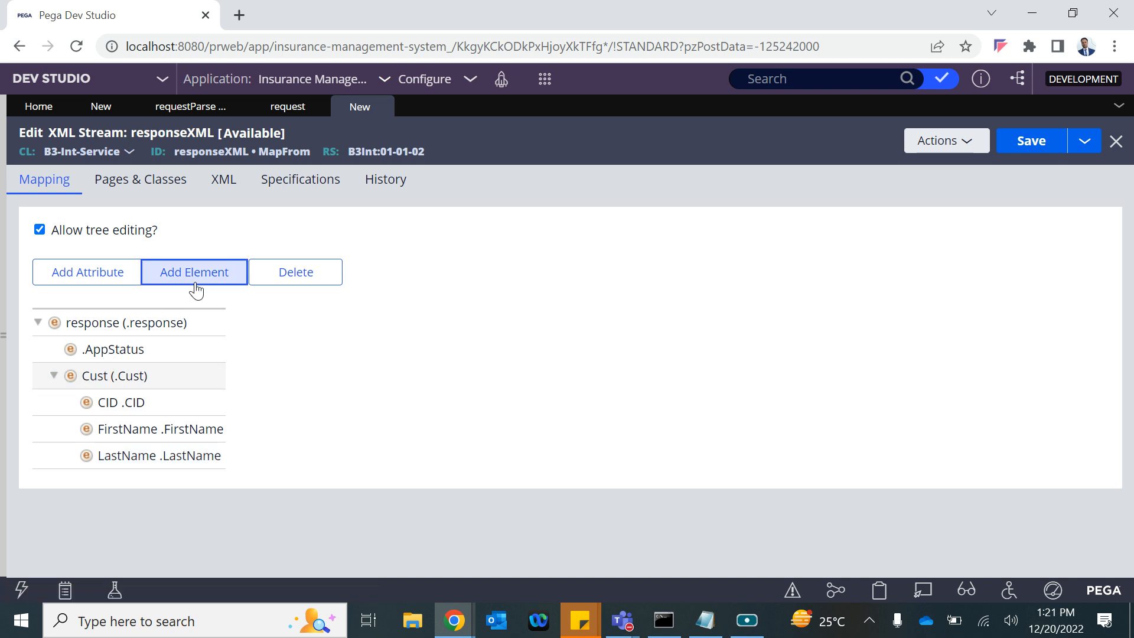
double_click(118, 482)
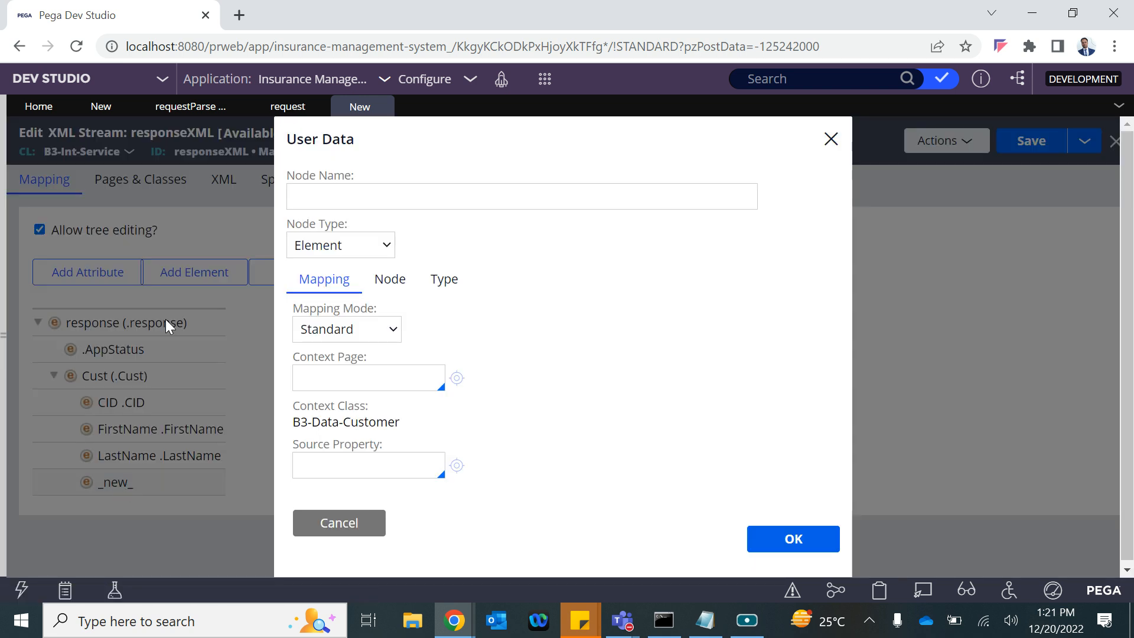
left_click(317, 195)
left_click(337, 468)
type(".")
key("Down")
key("Down")
key("Down")
key("Down")
key("Down")
key("Down")
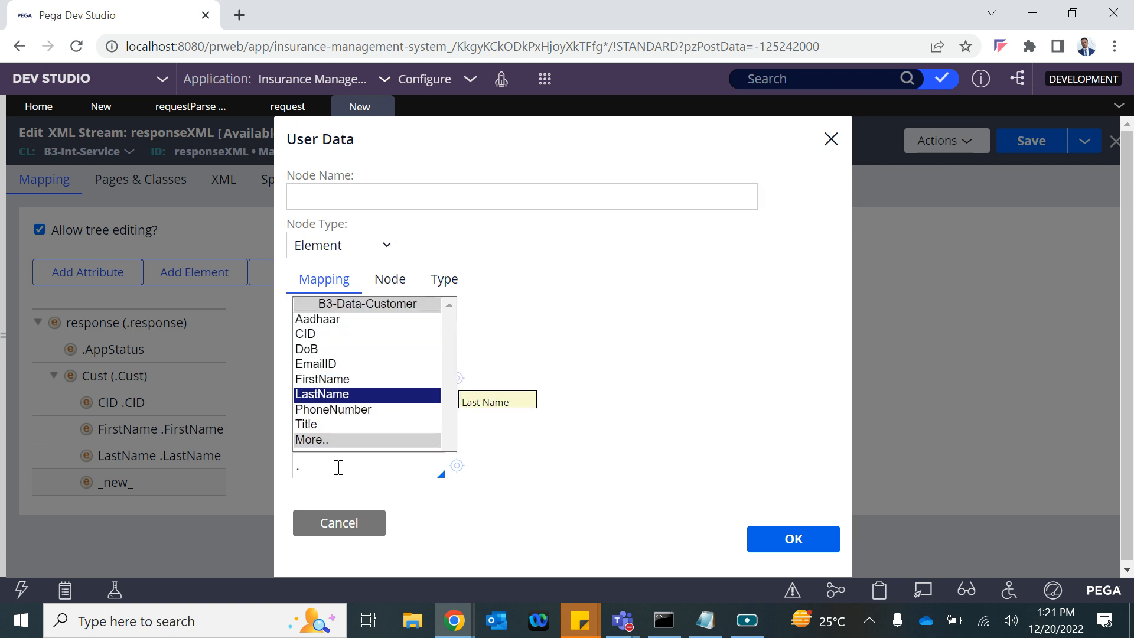
key("Up")
key("Up")
key("Up")
key("Return")
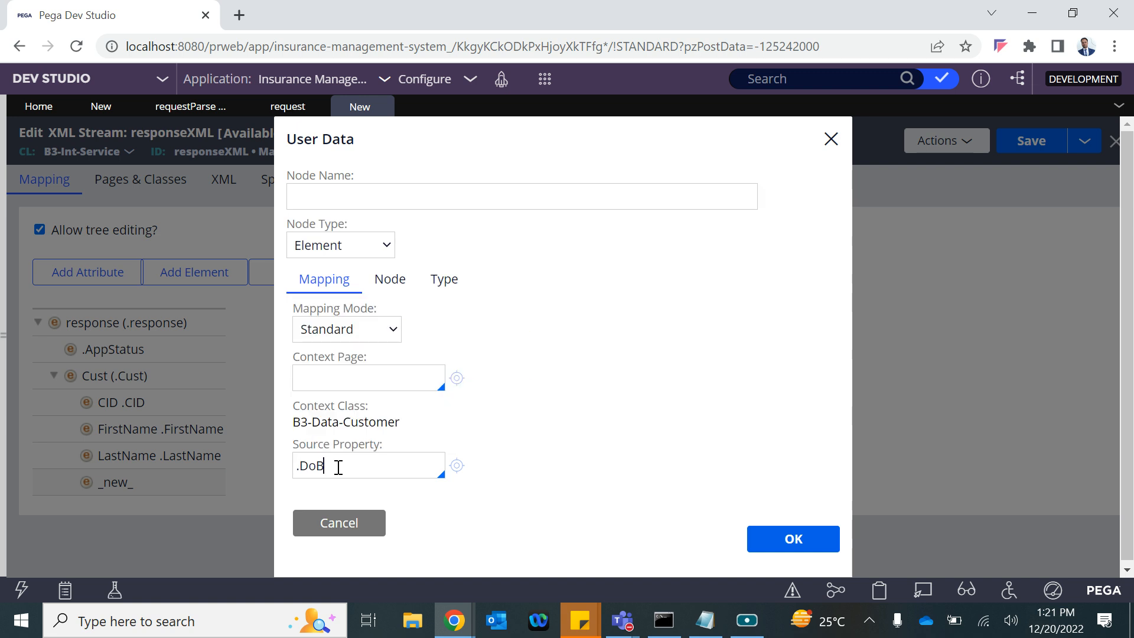
Set the node name of the element mapped to .DoB to DoB and apply it
double_click(316, 466)
key("ctrl+c")
left_click(340, 196)
key("ctrl+v")
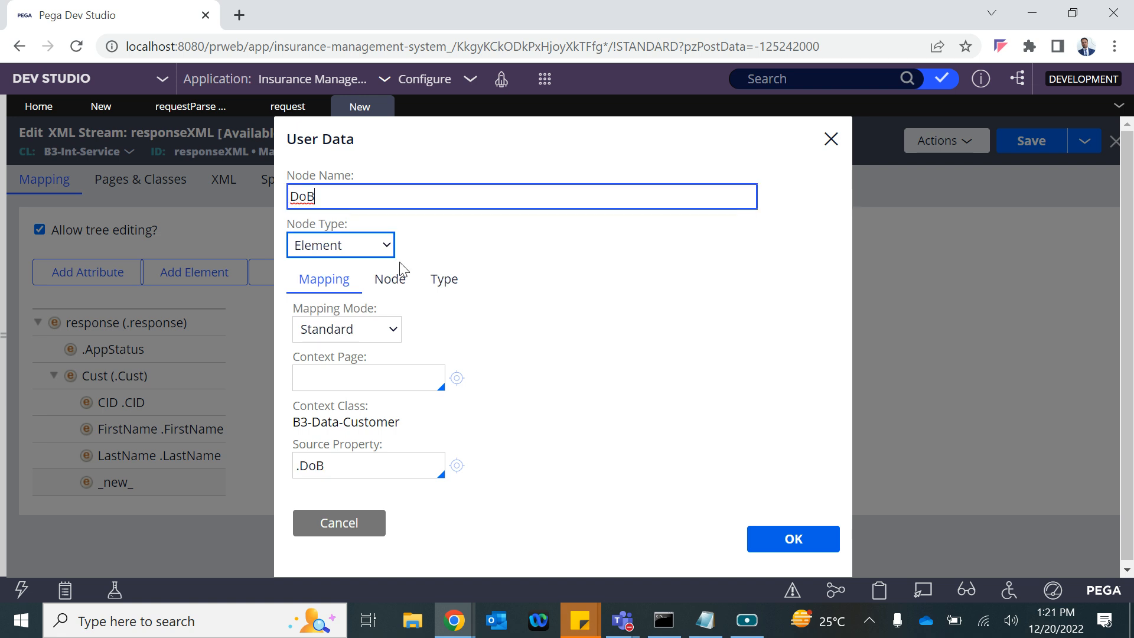
left_click(785, 534)
Add another child element under the Cust node and map it to the source property .EmailID
left_click(116, 375)
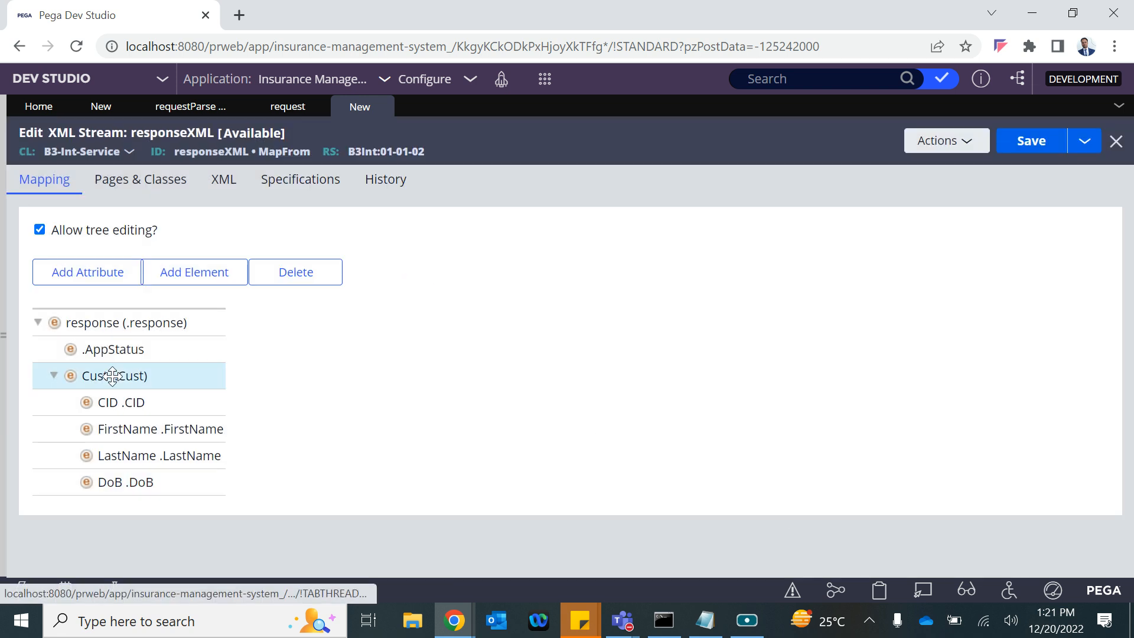
left_click(188, 270)
double_click(117, 509)
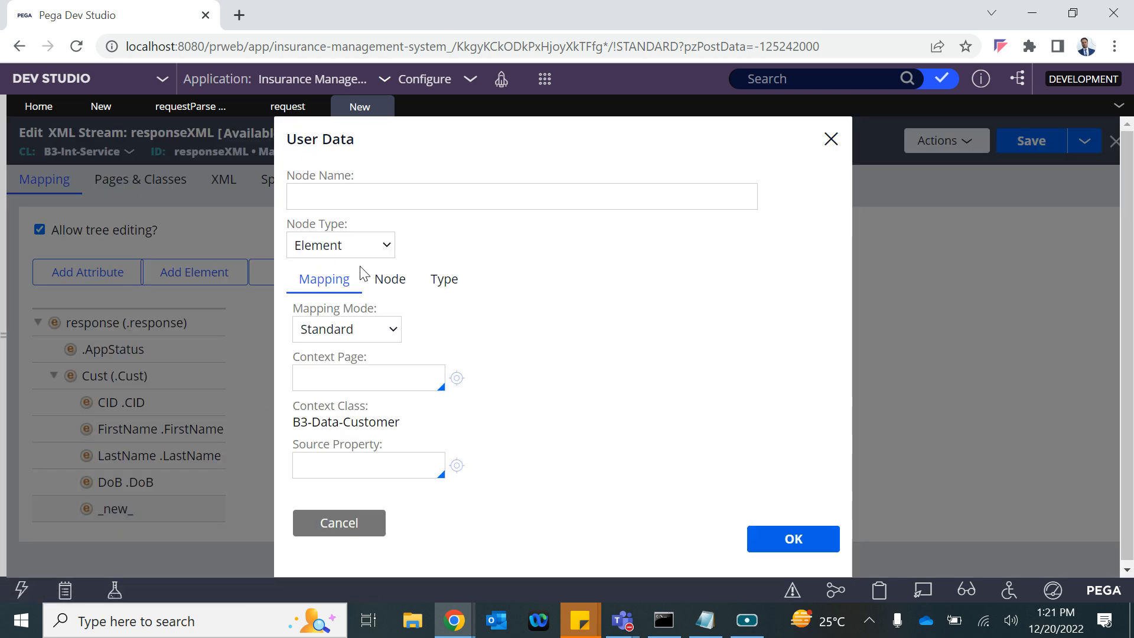
type(".")
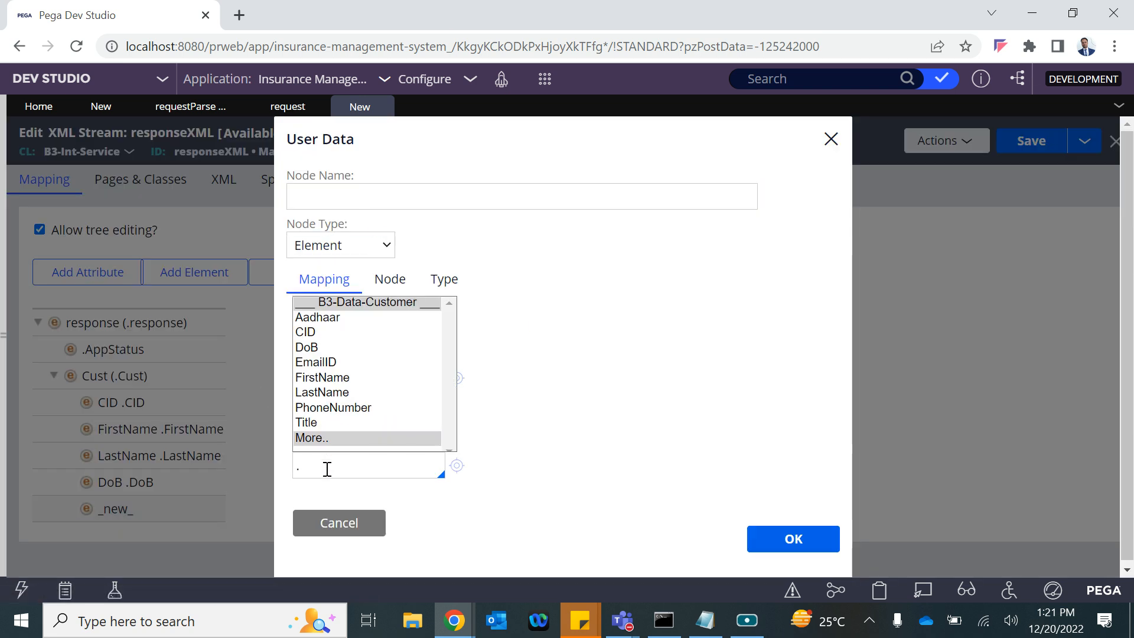
key("Down")
key("Down")
key("Down")
key("Down")
key("Return")
Set the node name of the element mapped to .EmailID to EmailID and apply it
double_click(327, 468)
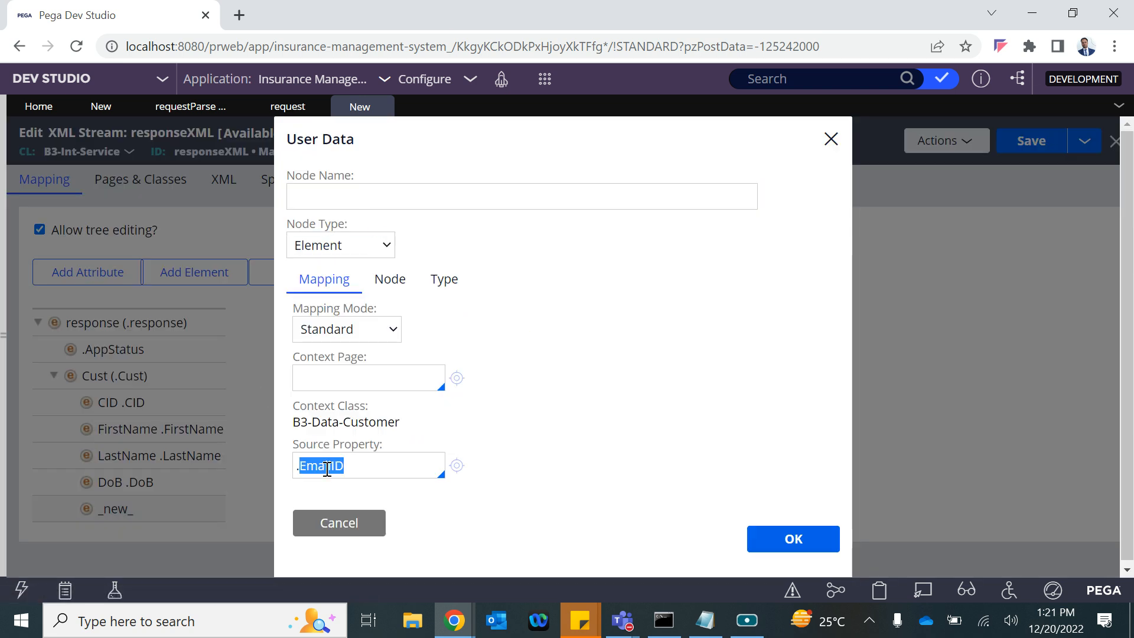
key("ctrl+c")
left_click(372, 202)
key("ctrl+v")
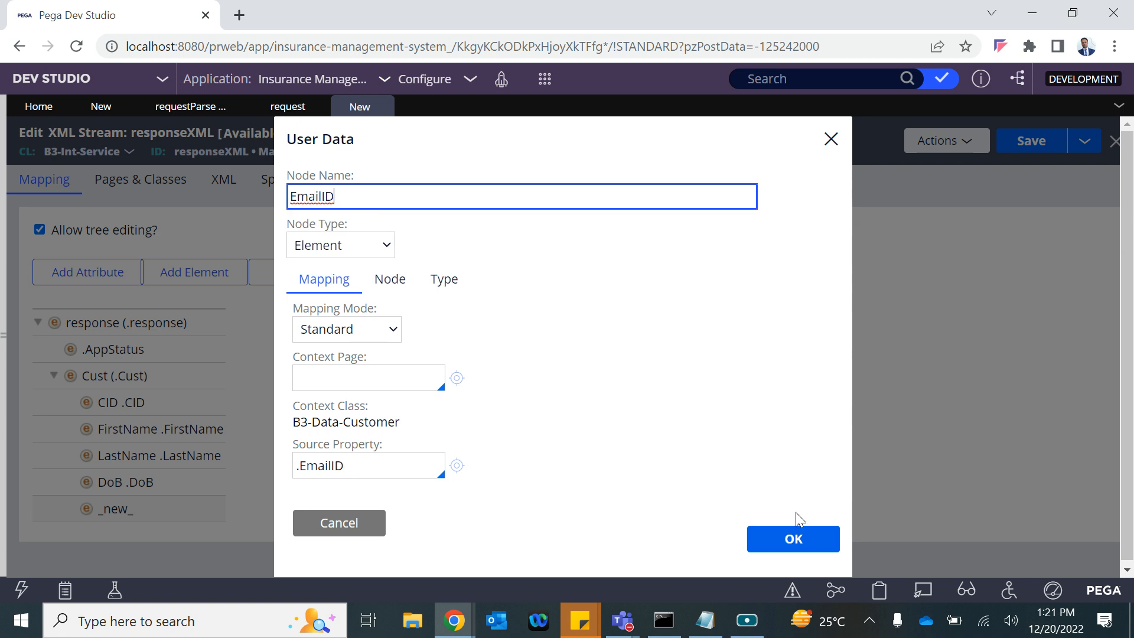
left_click(773, 540)
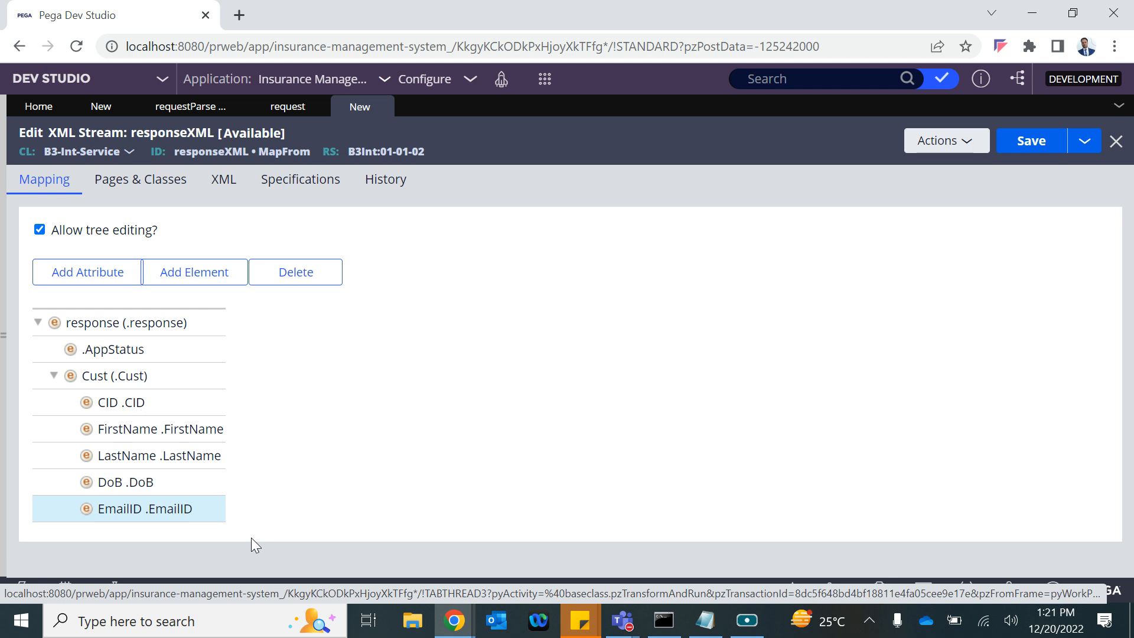
Add another child element under the Cust node and map it to the source property .PhoneNumber
left_click(95, 376)
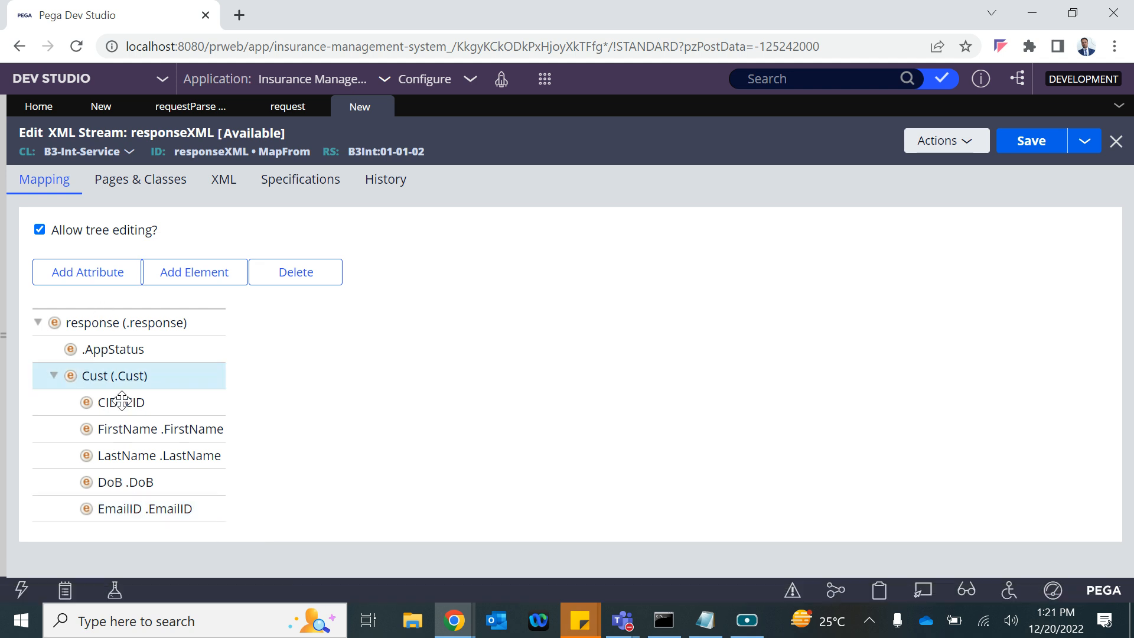
left_click(198, 280)
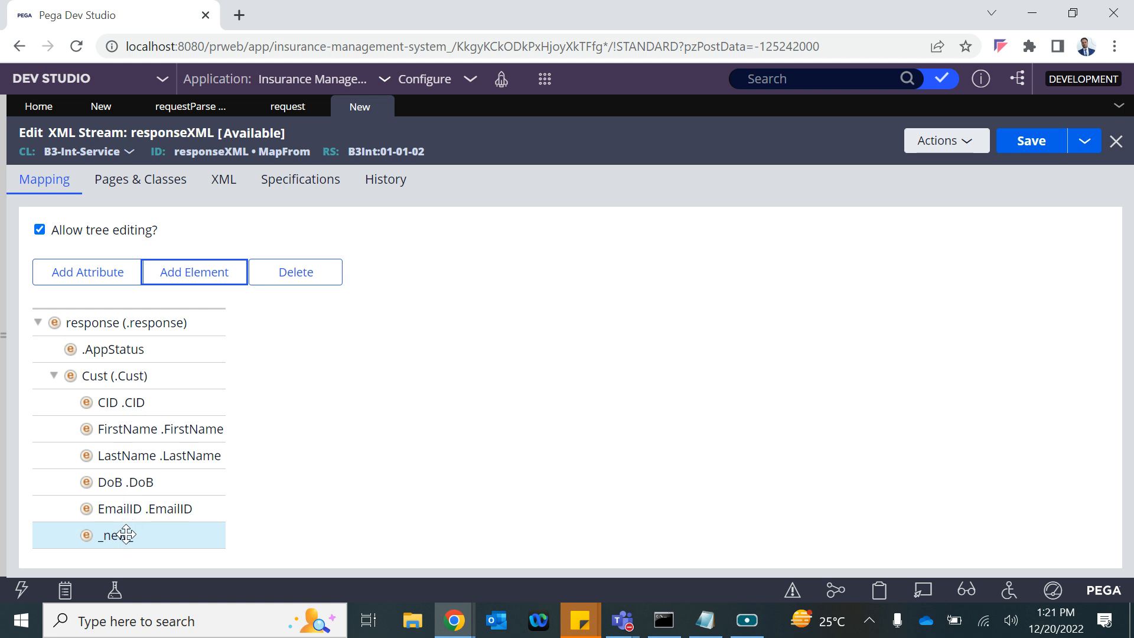
double_click(126, 534)
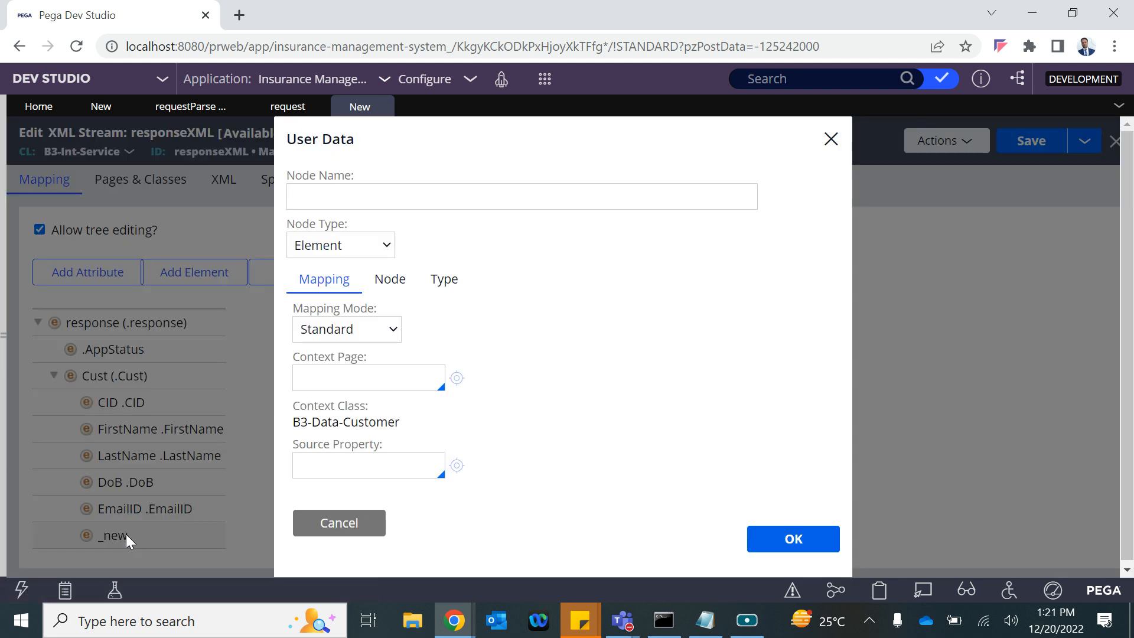
left_click(337, 459)
type(".")
key("Down")
key("Down")
key("Down")
key("Down")
key("Down")
key("Down")
key("Down")
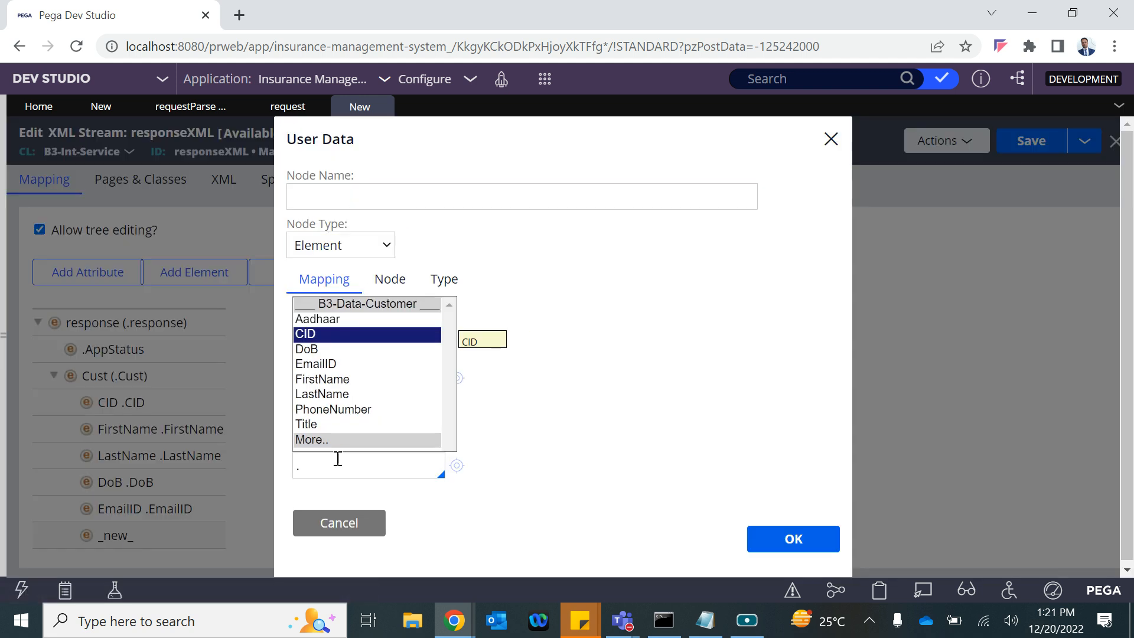
key("Return")
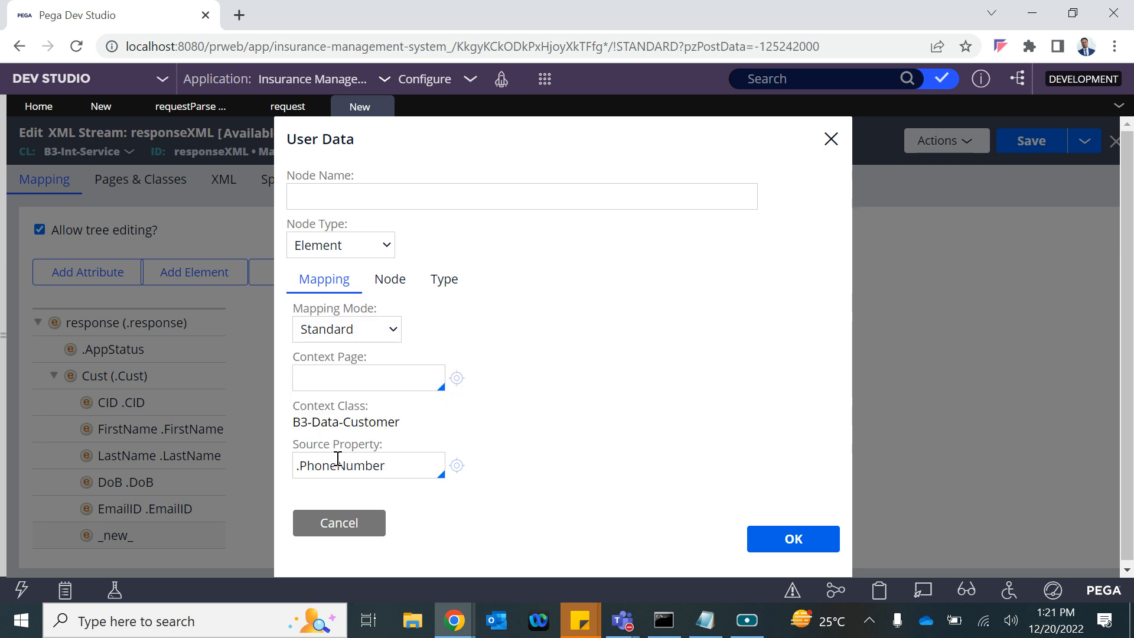
Set the node name of the element mapped to .PhoneNumber to PhoneNumber and apply it
double_click(338, 459)
key("ctrl+c")
left_click(362, 197)
key("ctrl+v")
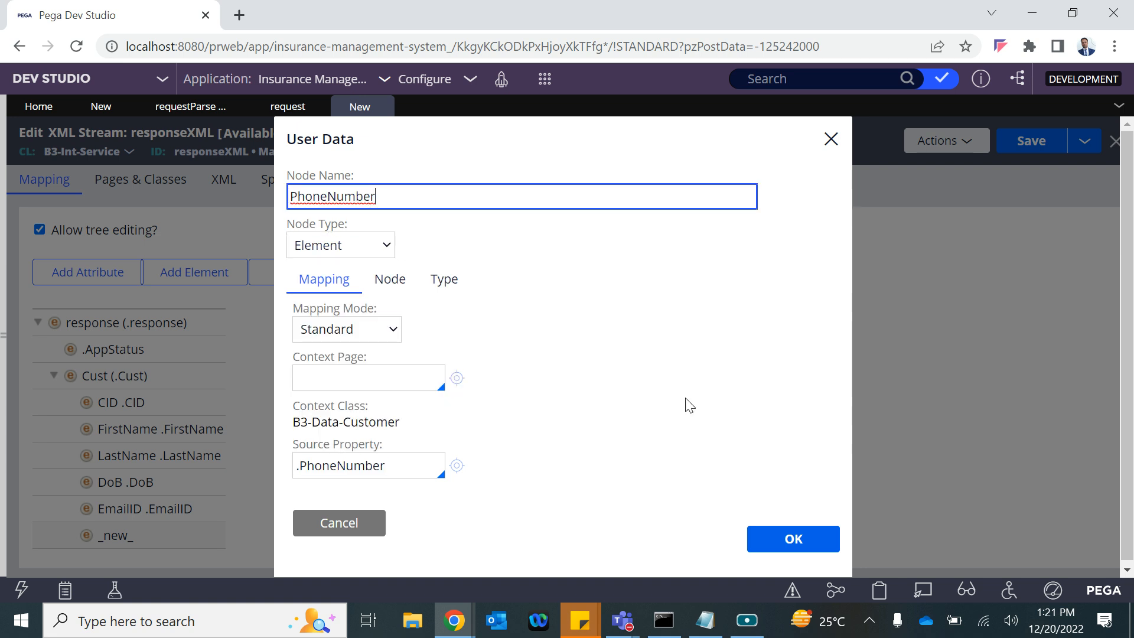
left_click(782, 537)
Add another child element under the Cust node and map it to the source property .Title
left_click(133, 376)
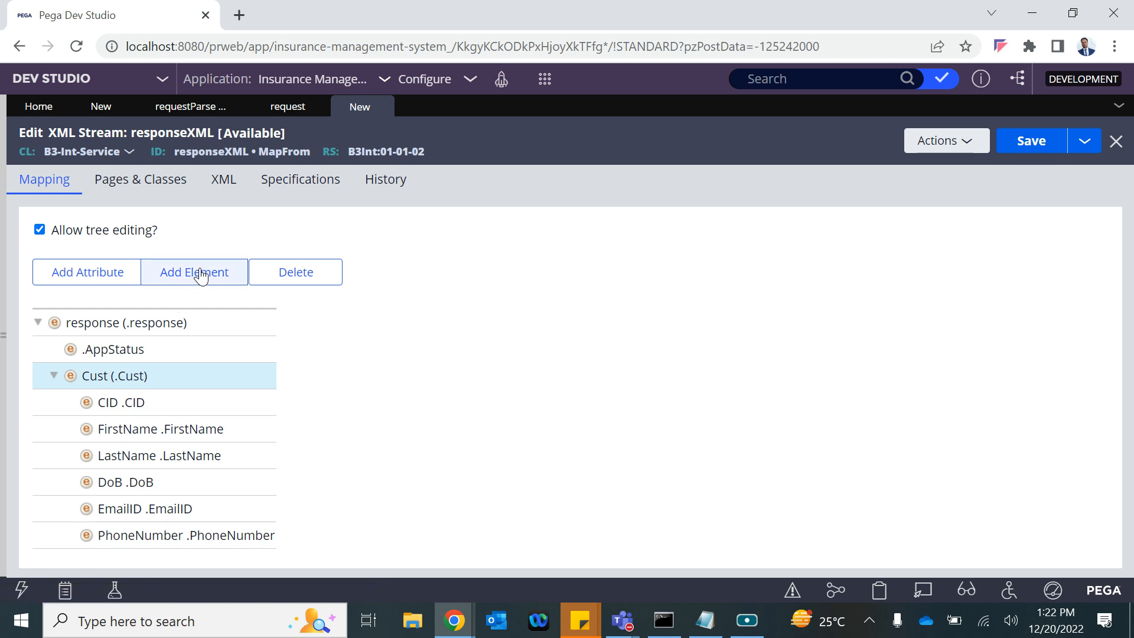
left_click(201, 276)
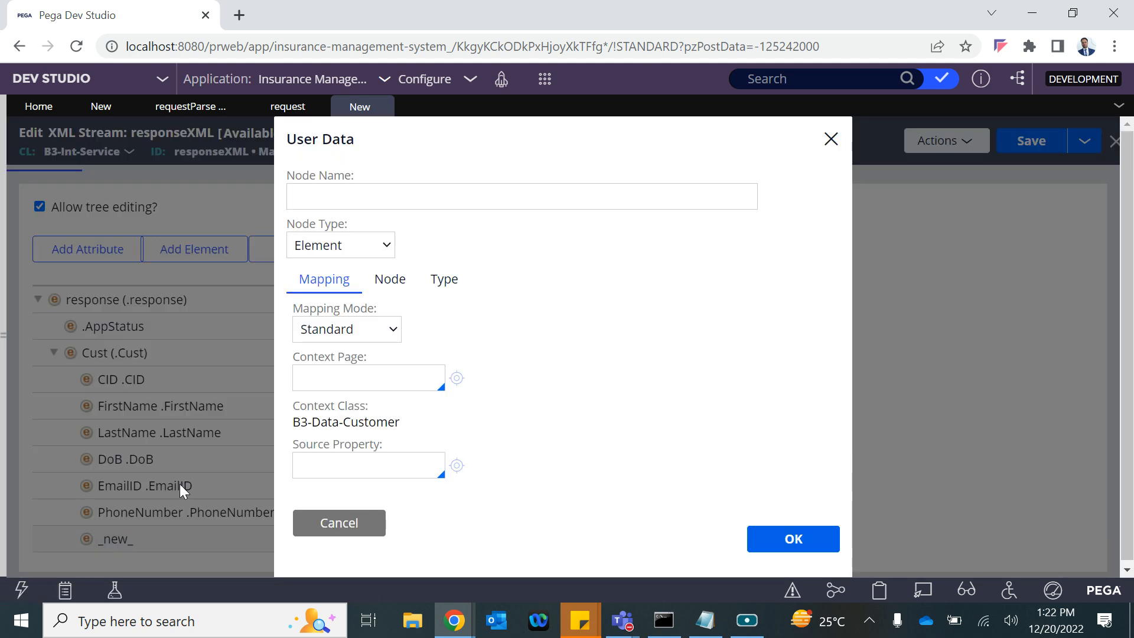
left_click(378, 196)
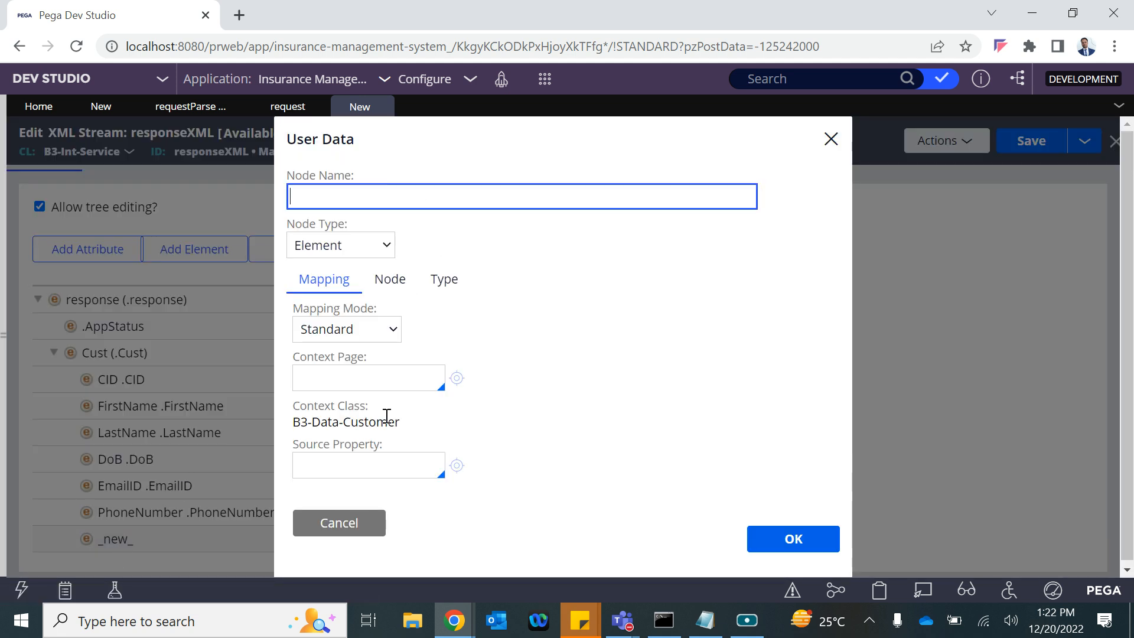
left_click(342, 465)
type(".")
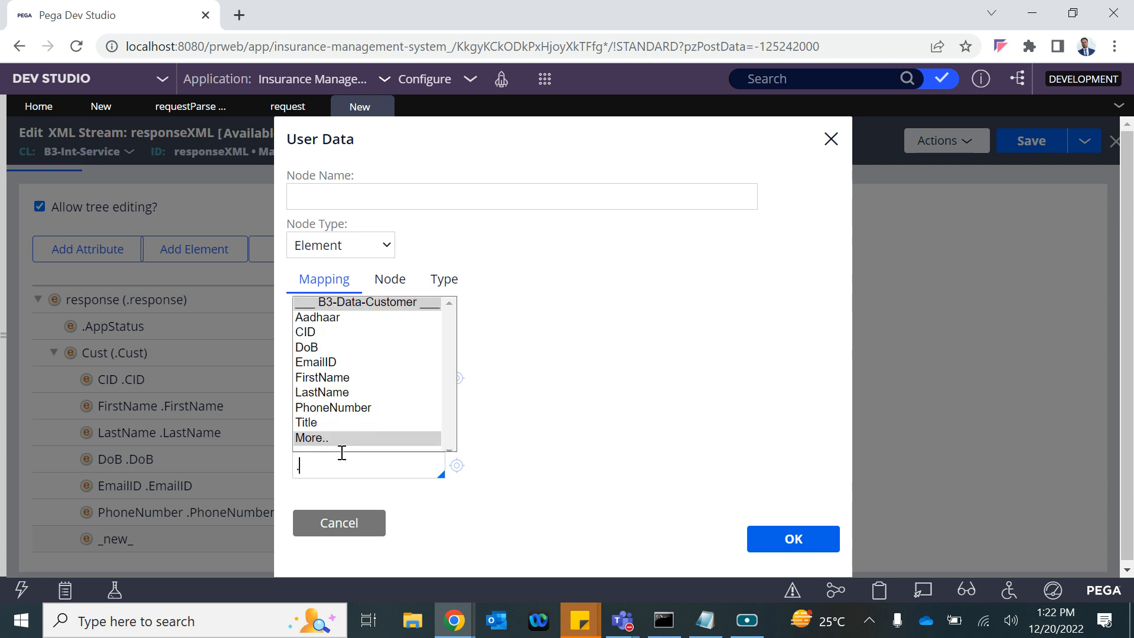
key("Down")
key("Down")
key("Down")
key("Down")
key("Down")
key("Down")
key("Down")
key("Down")
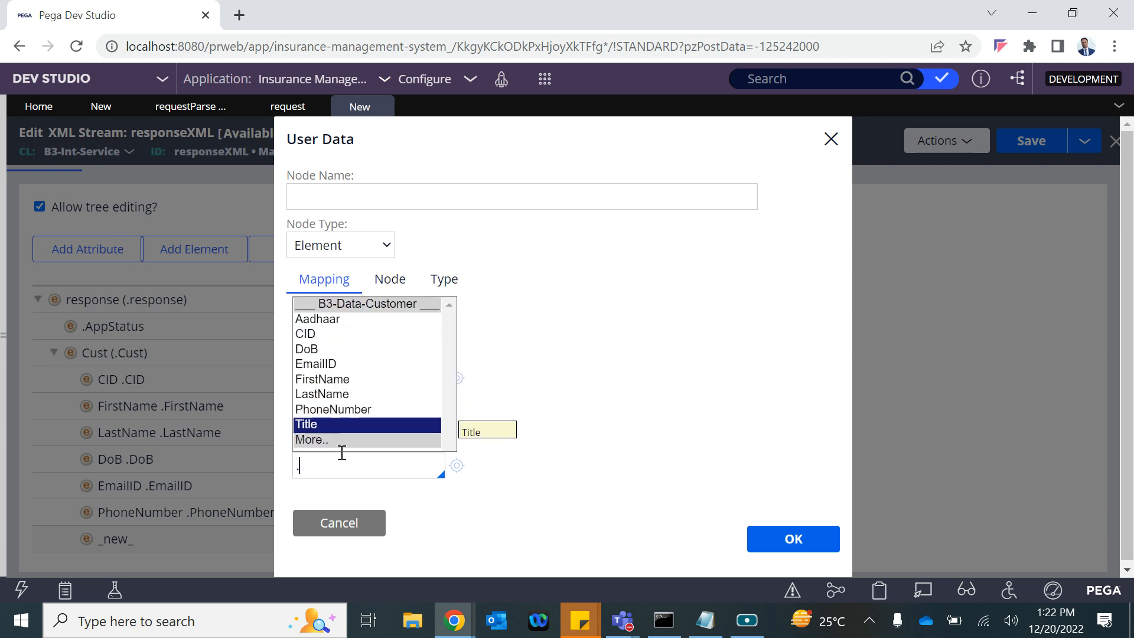
key("Return")
Set the node name of the element mapped to .Title to Title and try to save the XML Stream
left_click(352, 196)
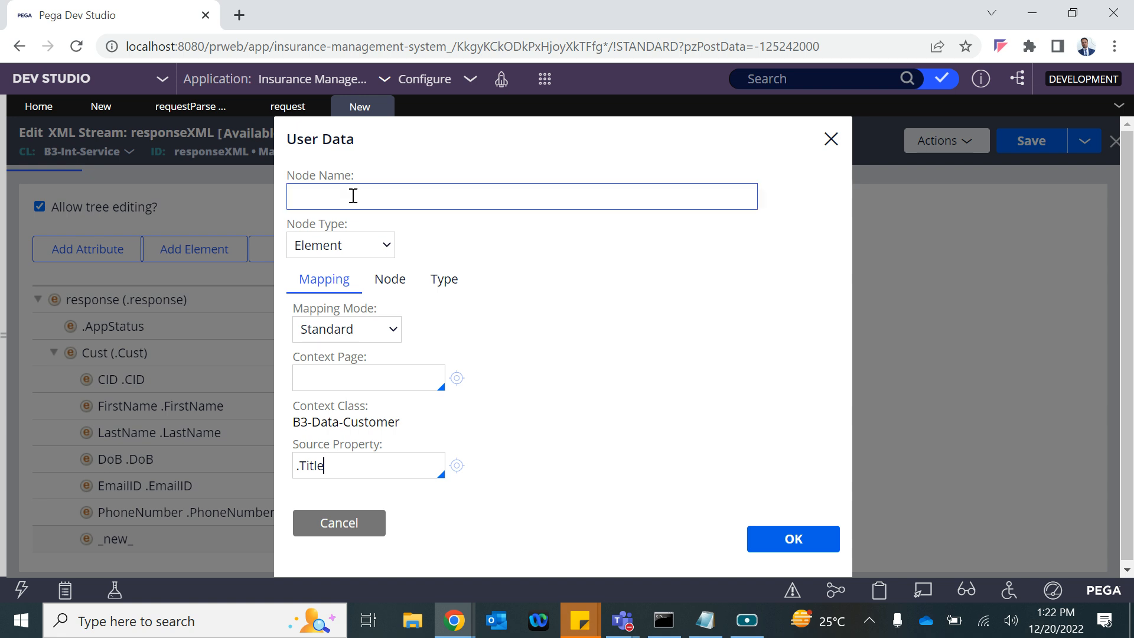
left_click(317, 464)
double_click(313, 465)
key("ctrl+c")
left_click(339, 195)
key("ctrl+v")
left_click(827, 536)
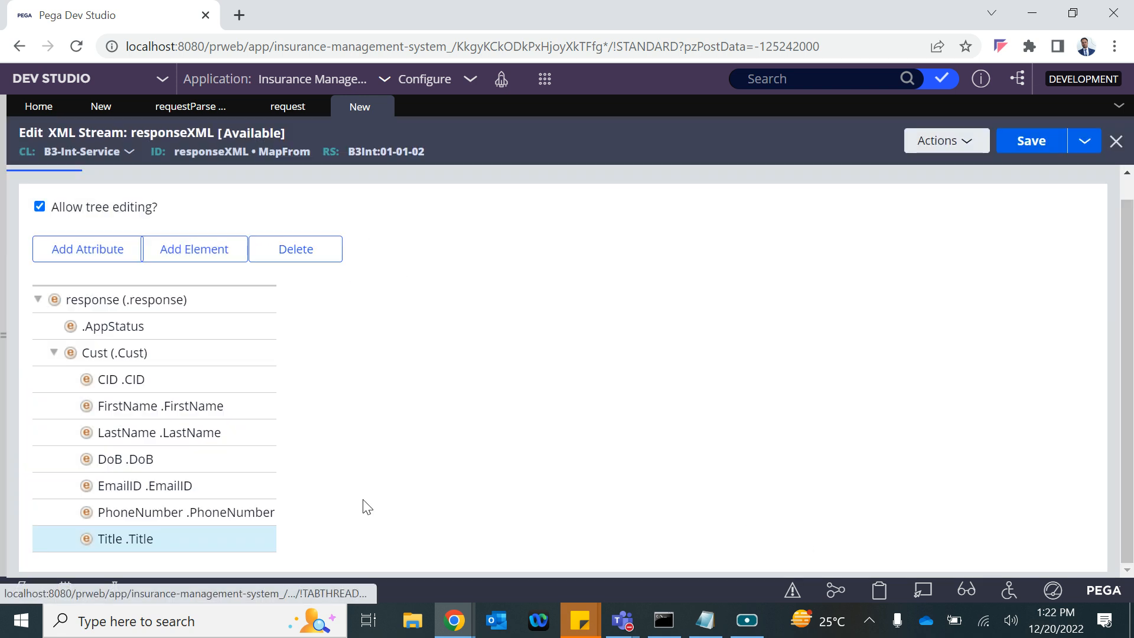
left_click(1031, 141)
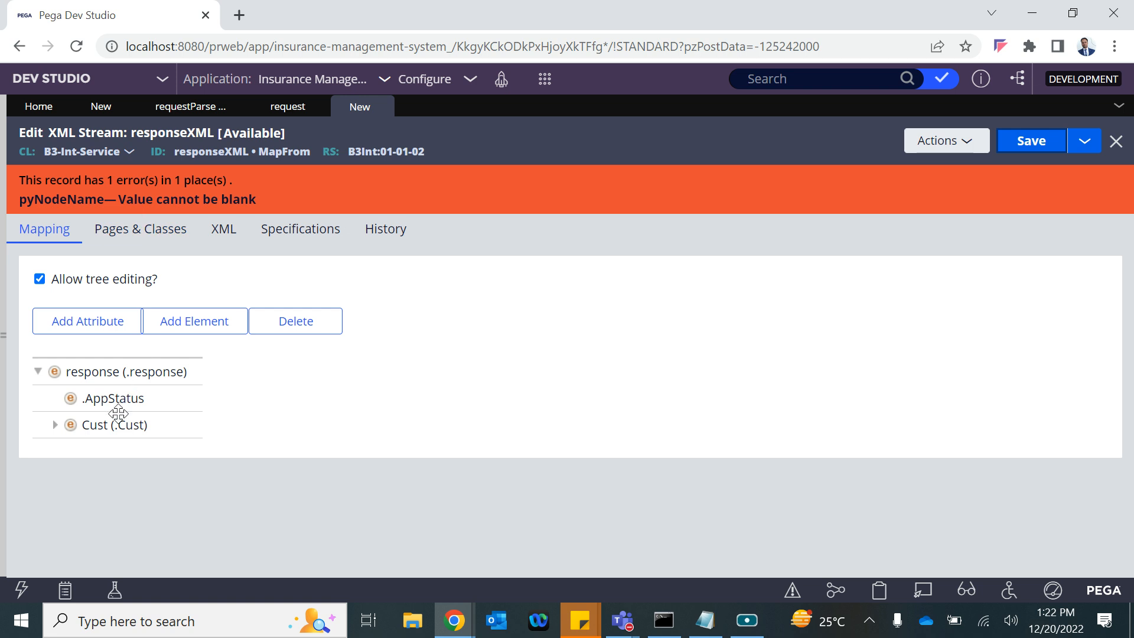
Set the node name of the element mapped to .AppStatus to AppStatus and try to save the XML Stream again
left_click(54, 426)
double_click(96, 397)
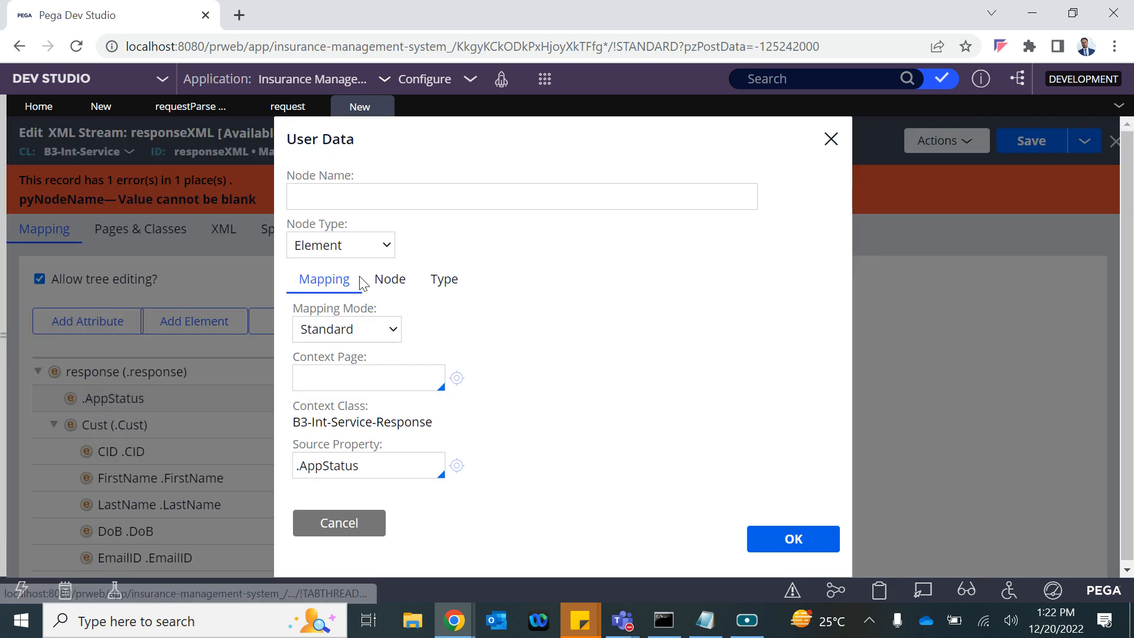
left_click(355, 204)
double_click(341, 465)
key("ctrl+c")
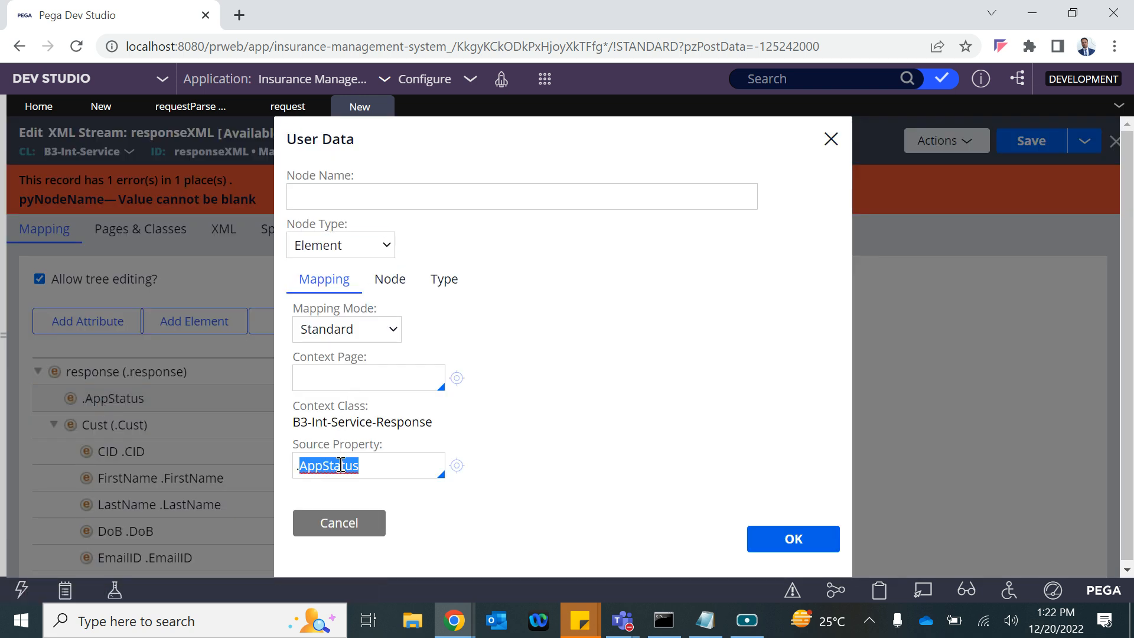
left_click(346, 187)
key("ctrl+v")
left_click(793, 539)
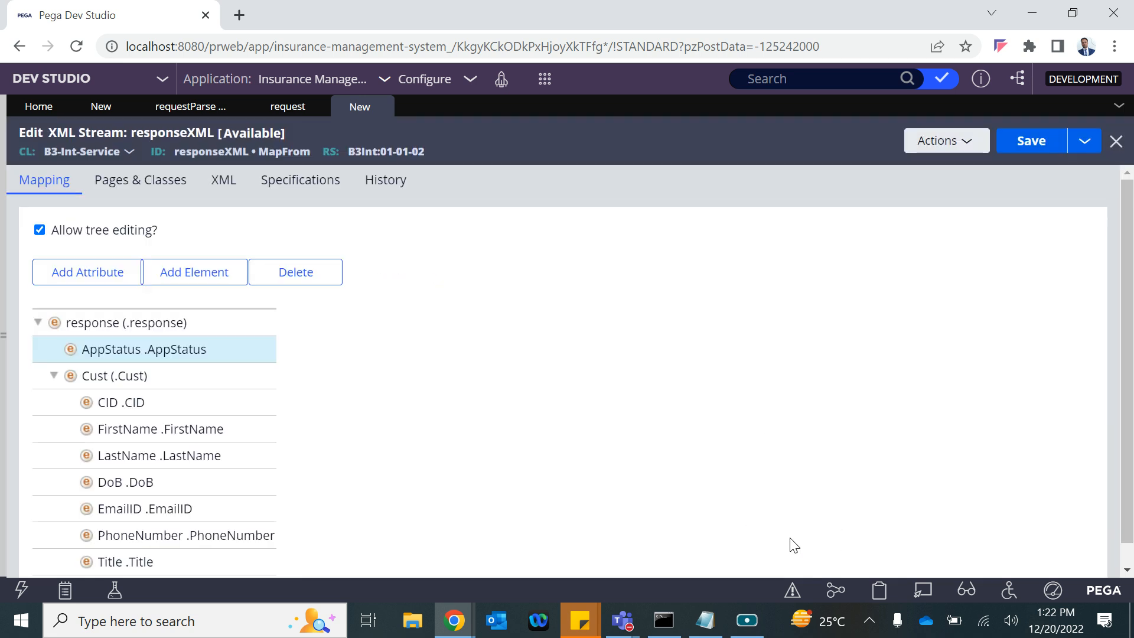
left_click(1027, 140)
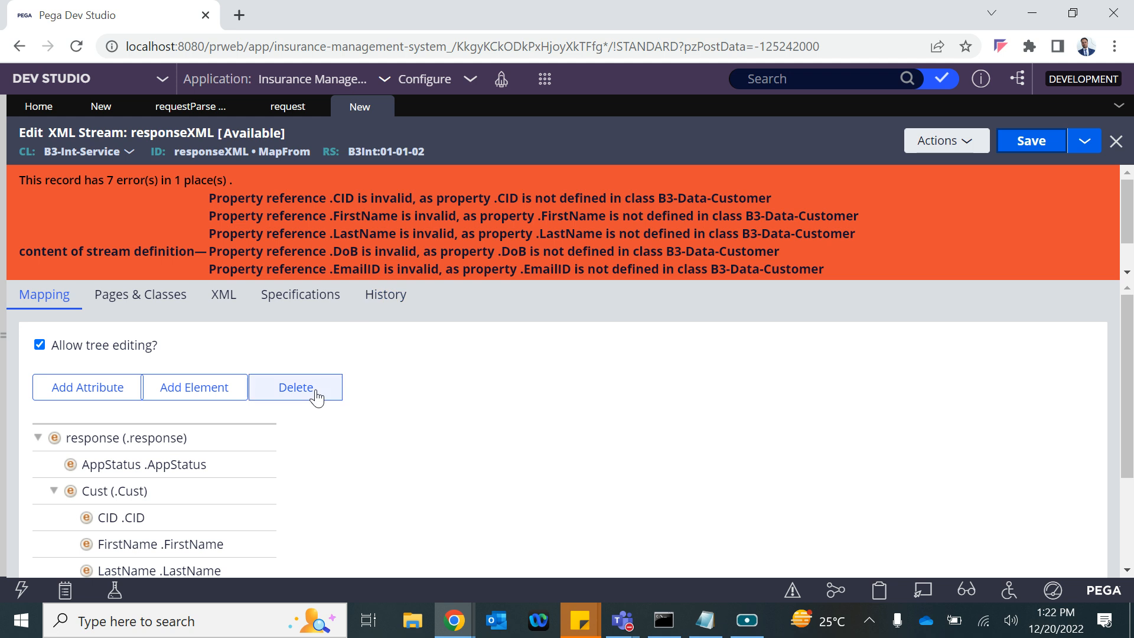
Review the Cust element's mapping, node and type settings, accept them, and try to save the XML stream
scroll(316, 395, "down", 2)
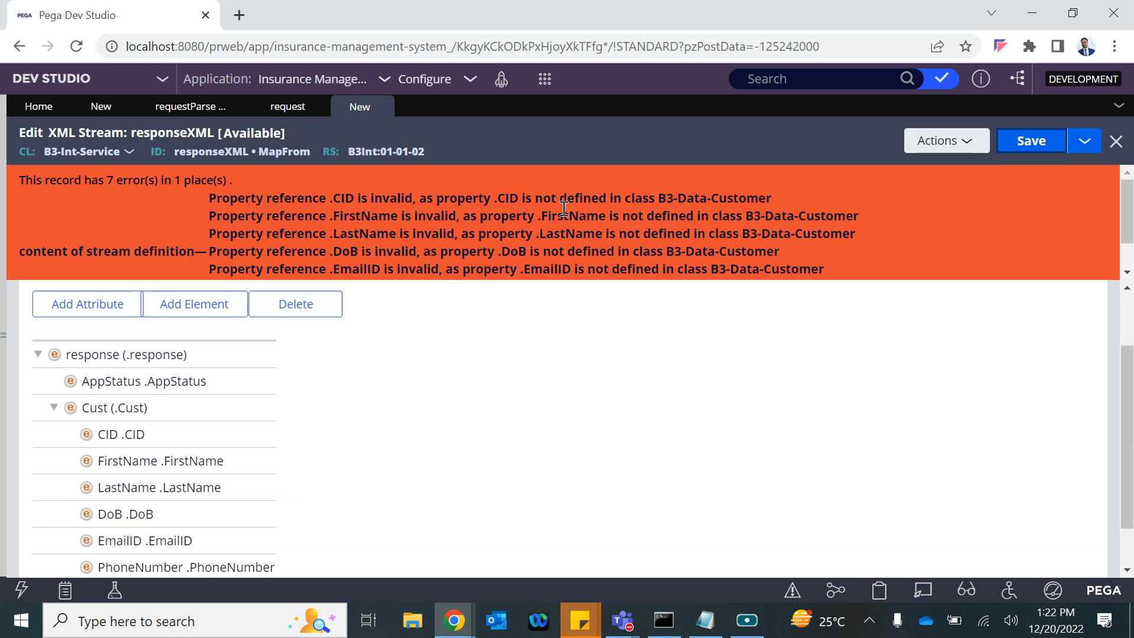
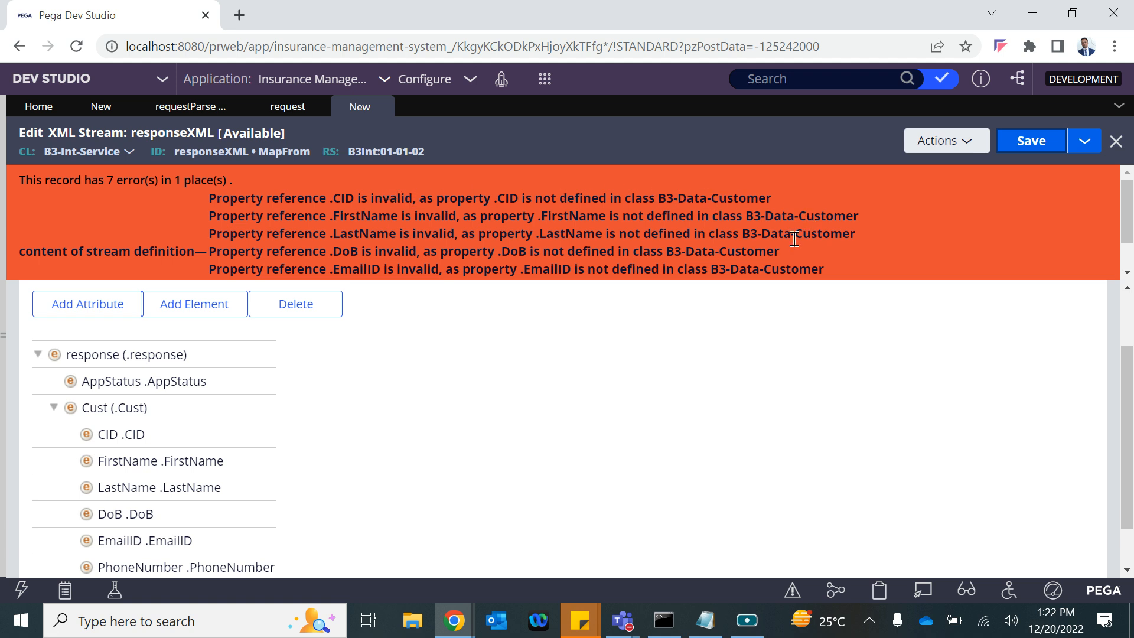
double_click(129, 408)
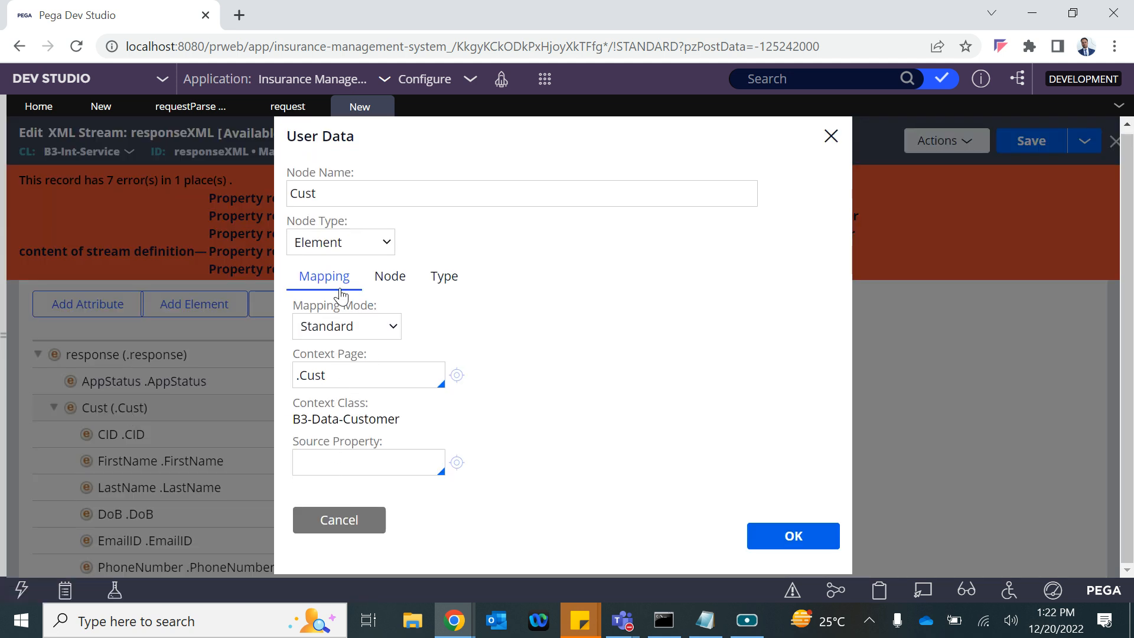
left_click(387, 282)
scroll(384, 426, "down", 1)
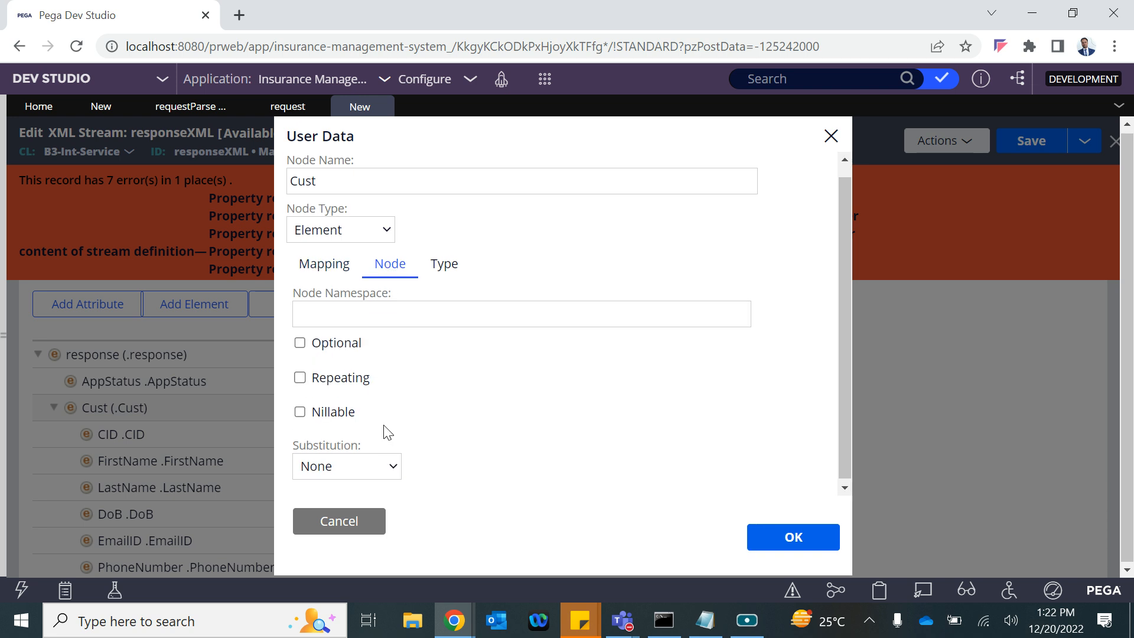
scroll(384, 426, "up", 1)
left_click(446, 282)
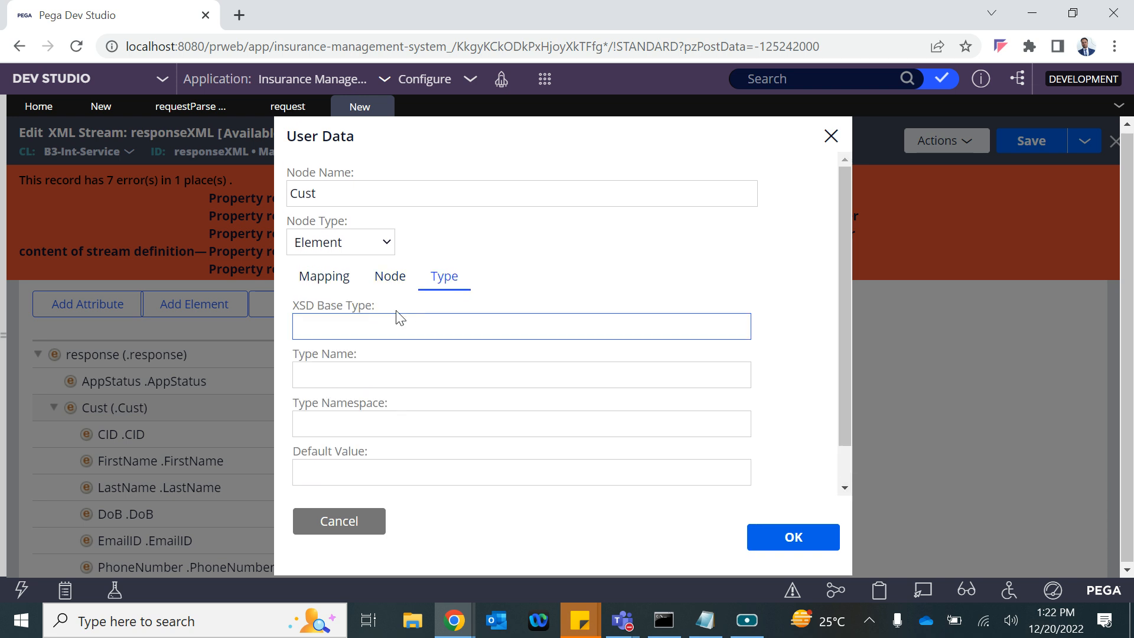
left_click(314, 286)
left_click(336, 245)
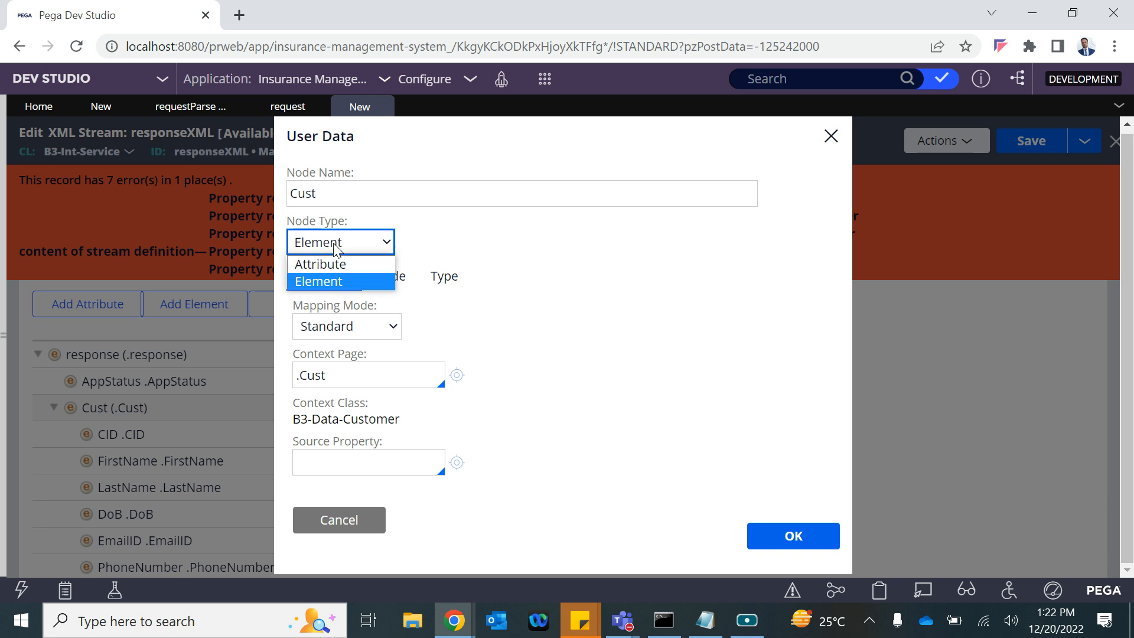
left_click(587, 237)
left_click(812, 538)
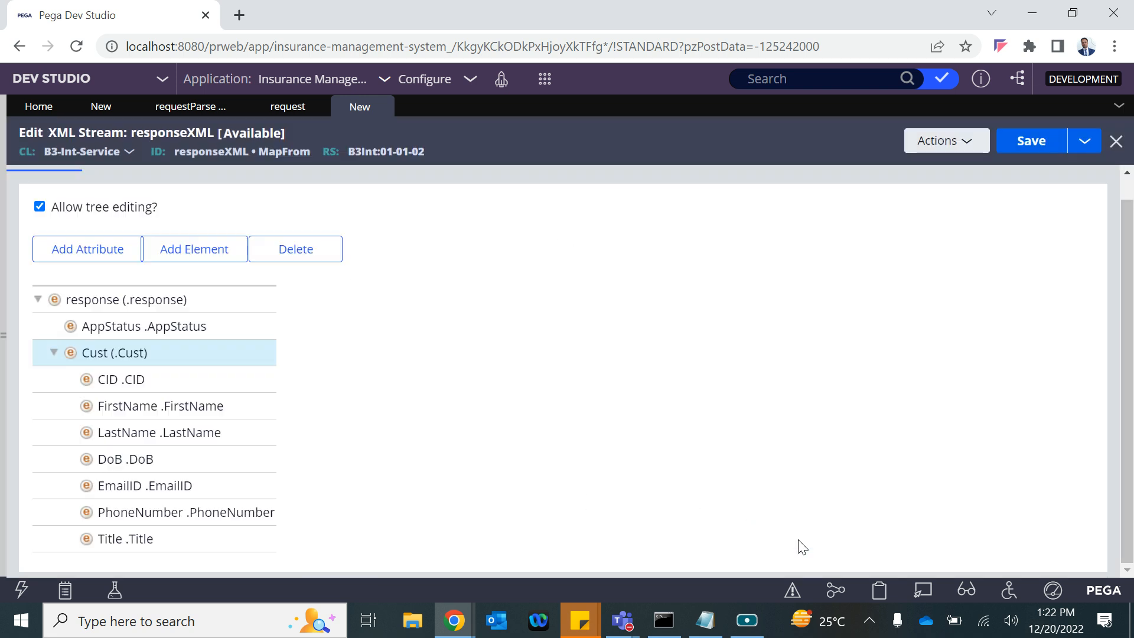
left_click(1032, 155)
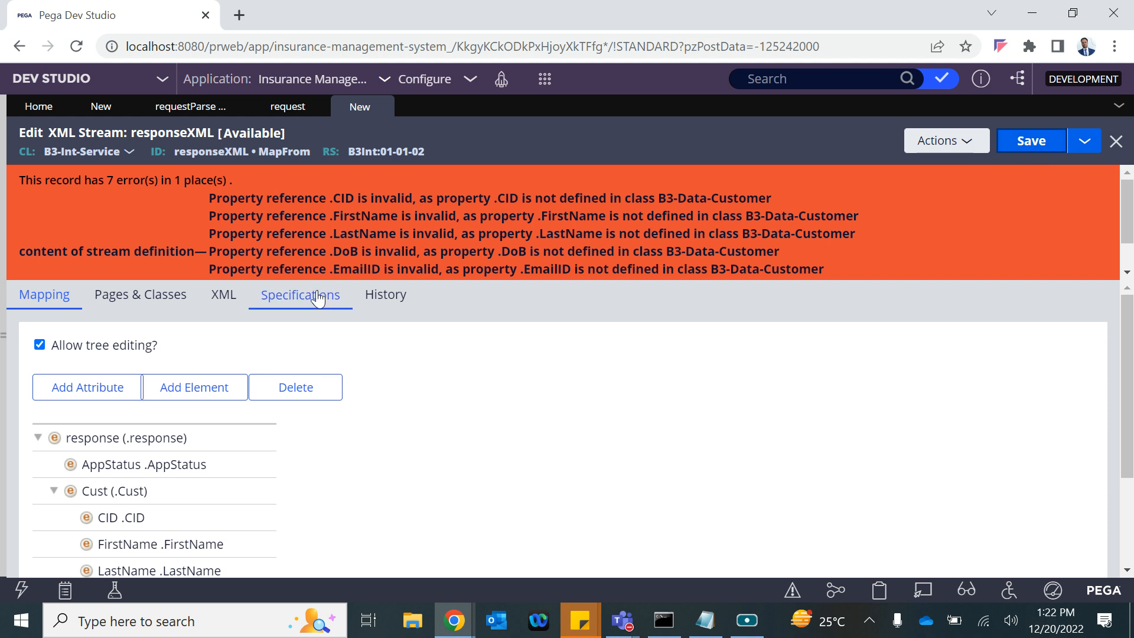
Examine the Cust element's node settings and its available substitution options
scroll(320, 297, "down", 1)
scroll(160, 466, "down", 1)
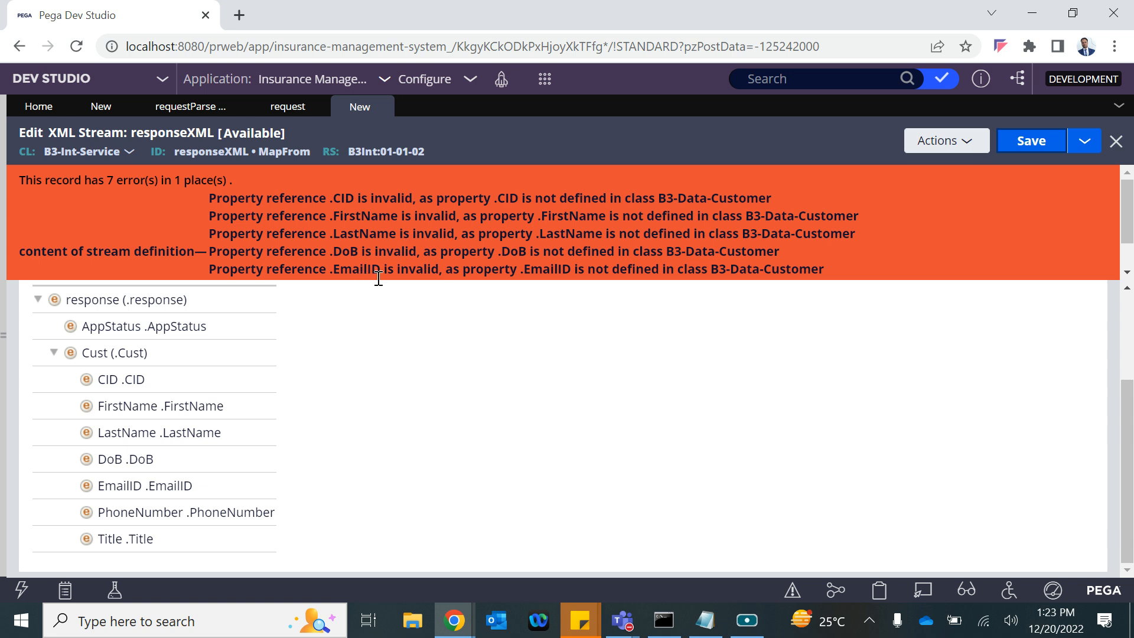
scroll(399, 258, "down", 1)
scroll(401, 252, "up", 1)
scroll(121, 357, "up", 1)
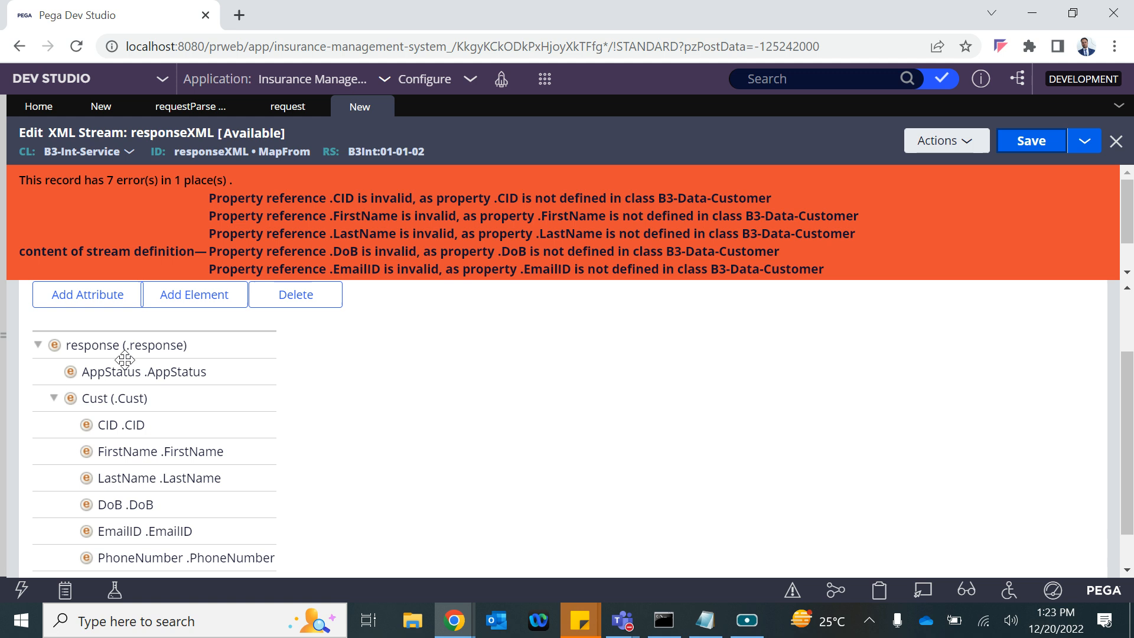
double_click(94, 402)
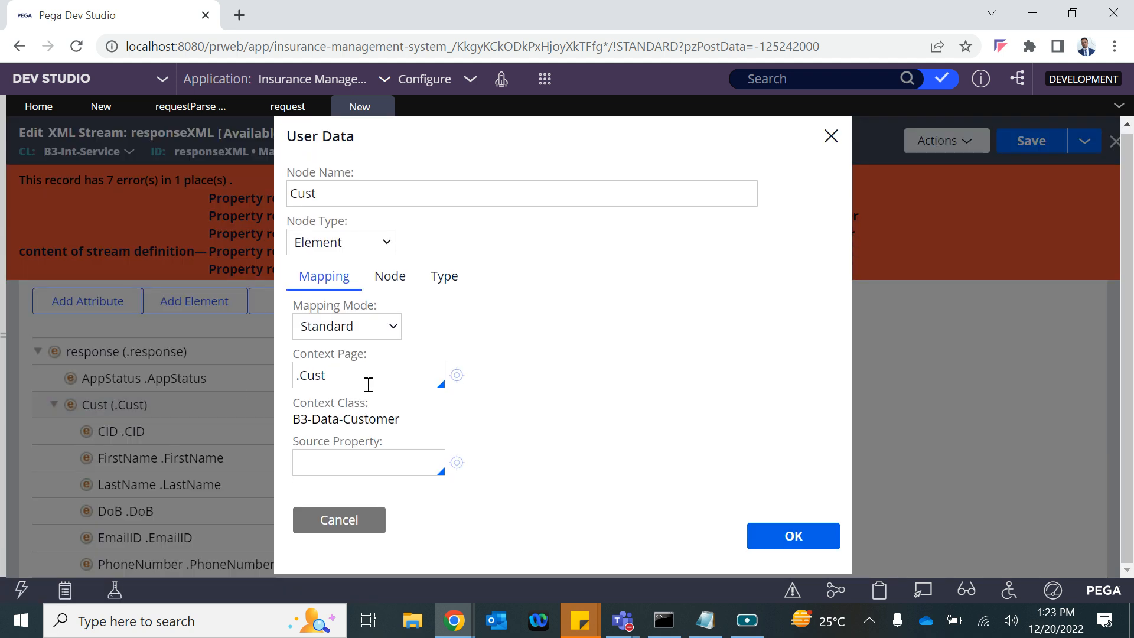
left_click(390, 278)
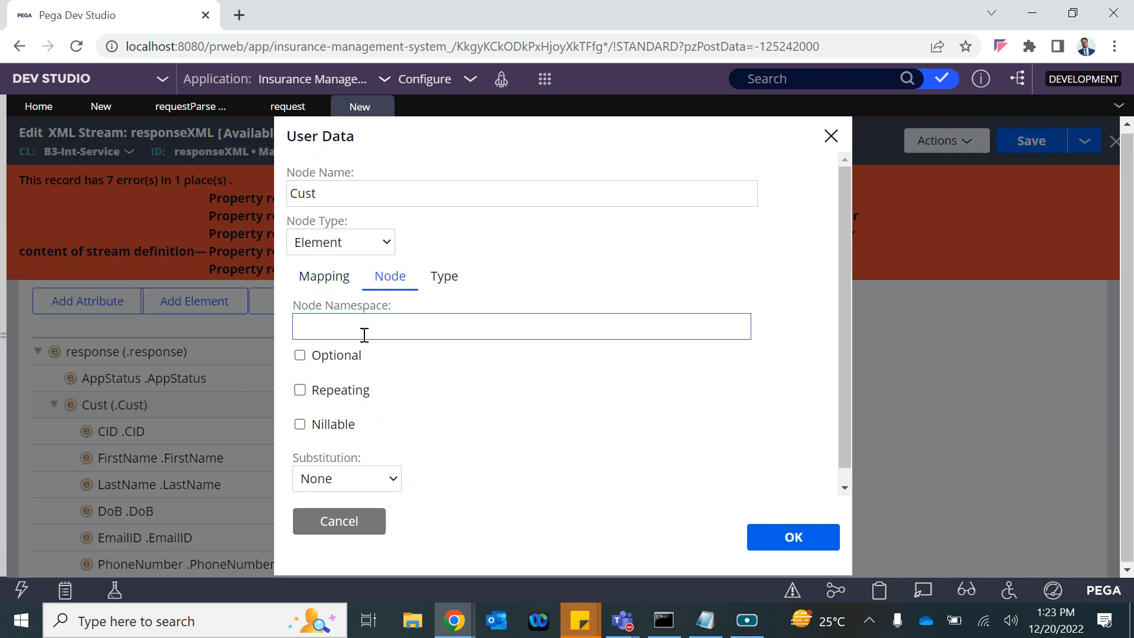
scroll(369, 427, "down", 1)
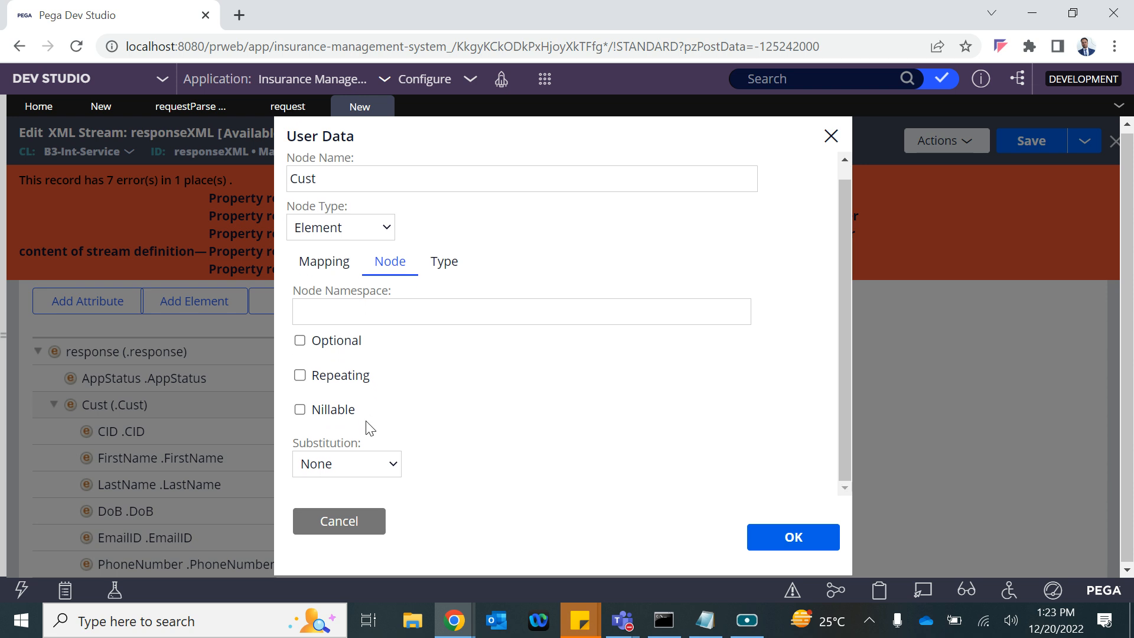
left_click(348, 462)
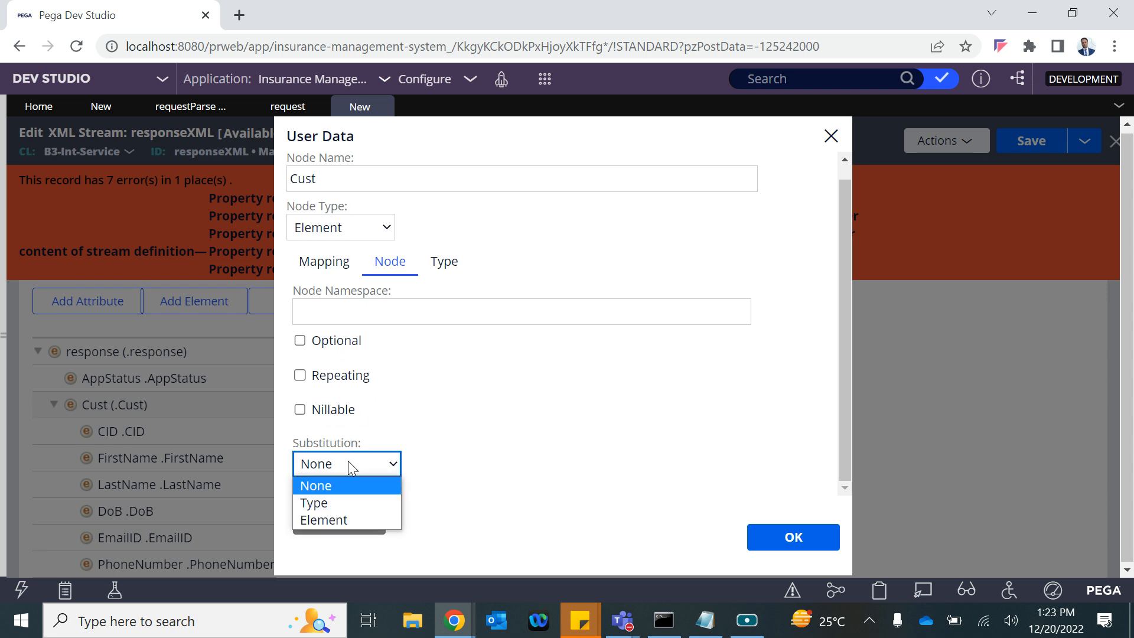
left_click(505, 414)
left_click(325, 262)
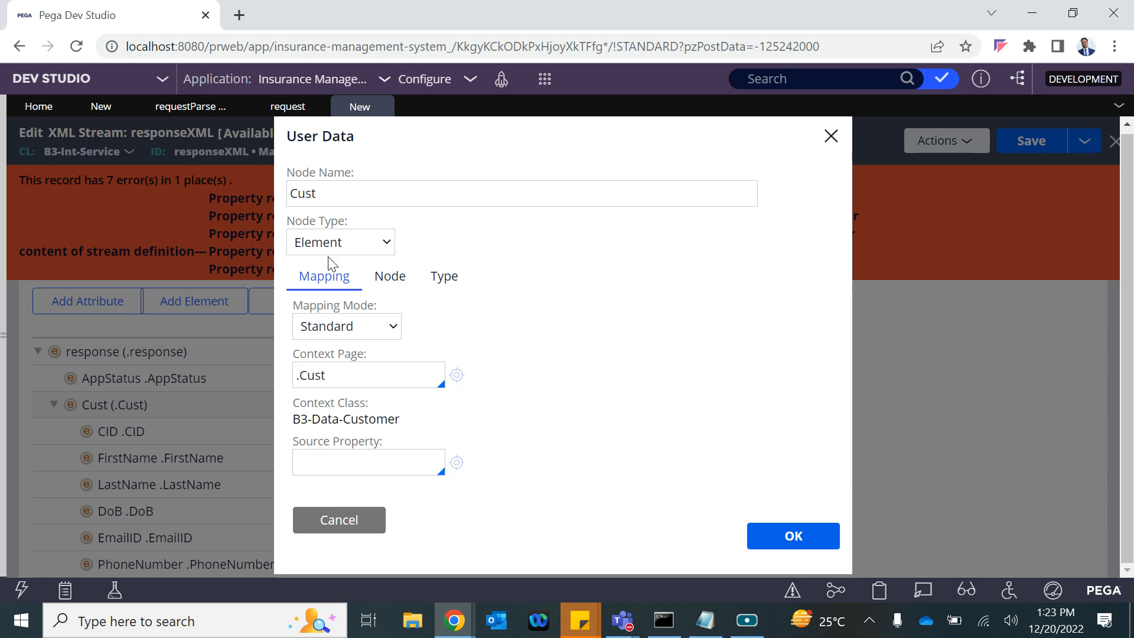
Check the source property suggestions and mapping modes for Cust, and retry saving the XML stream with the mapping as it is
type(".")
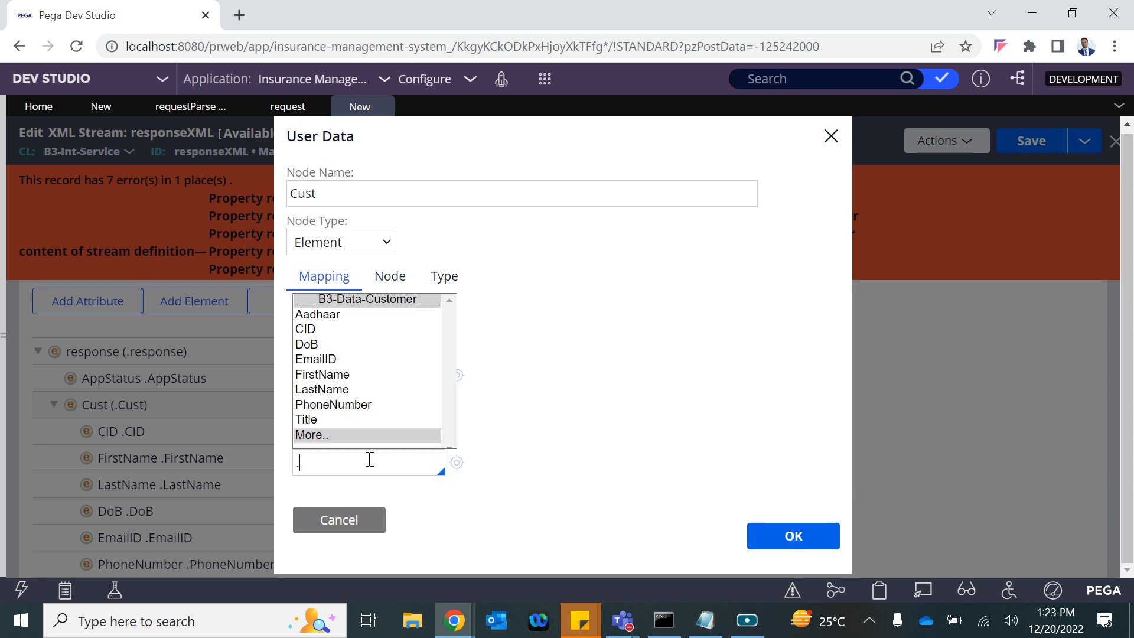
key("BackSpace")
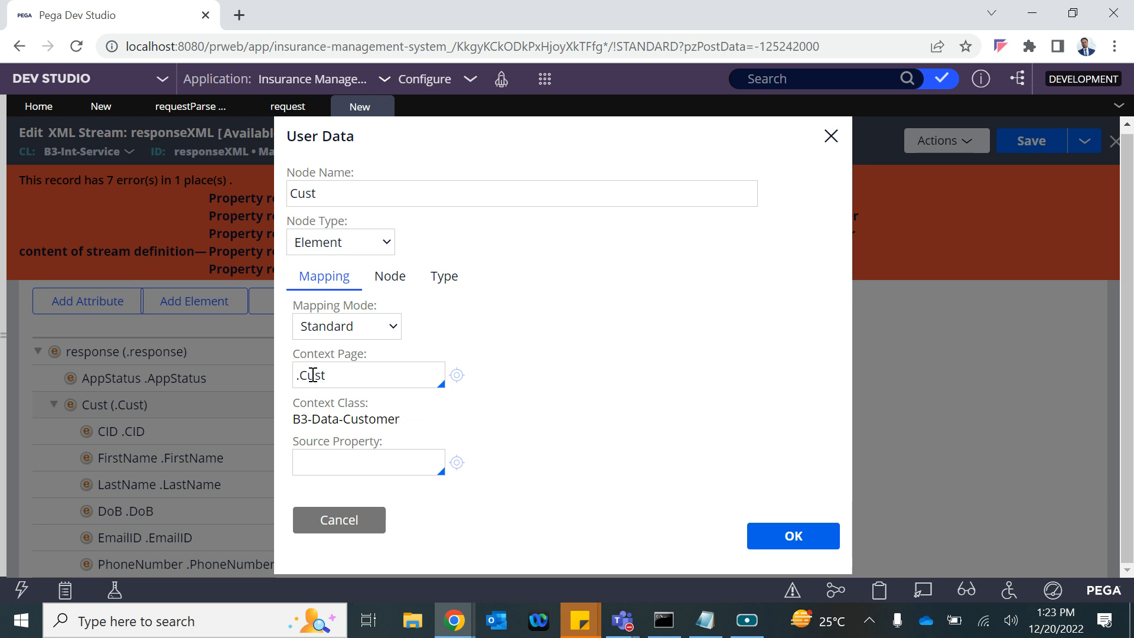
double_click(312, 375)
left_click(352, 329)
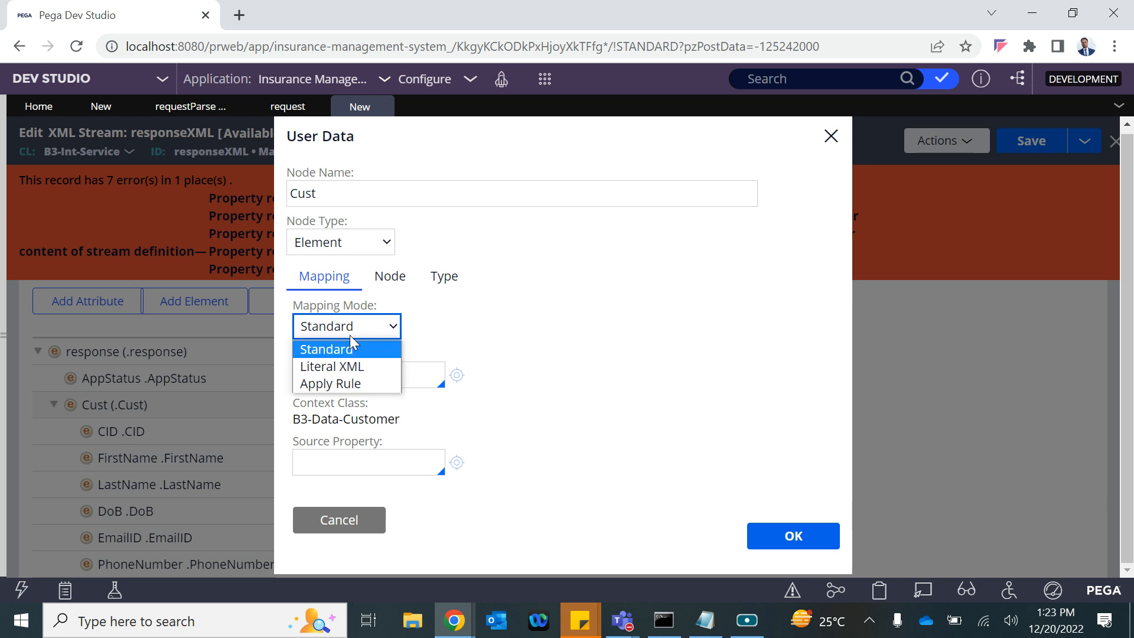
left_click(500, 348)
left_click(786, 535)
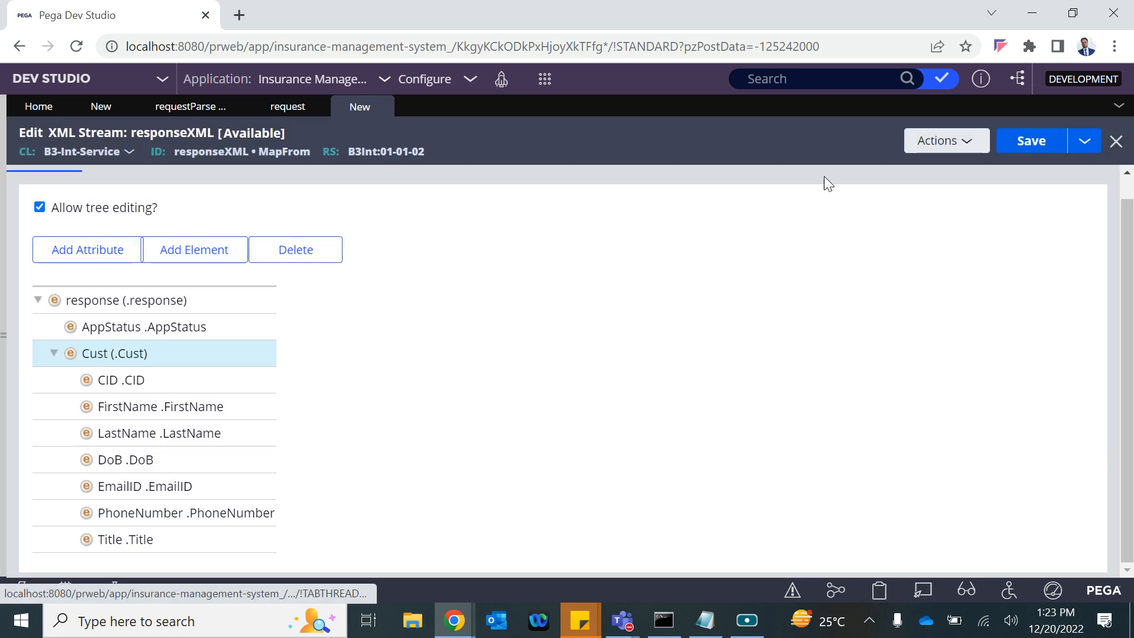
left_click(1024, 156)
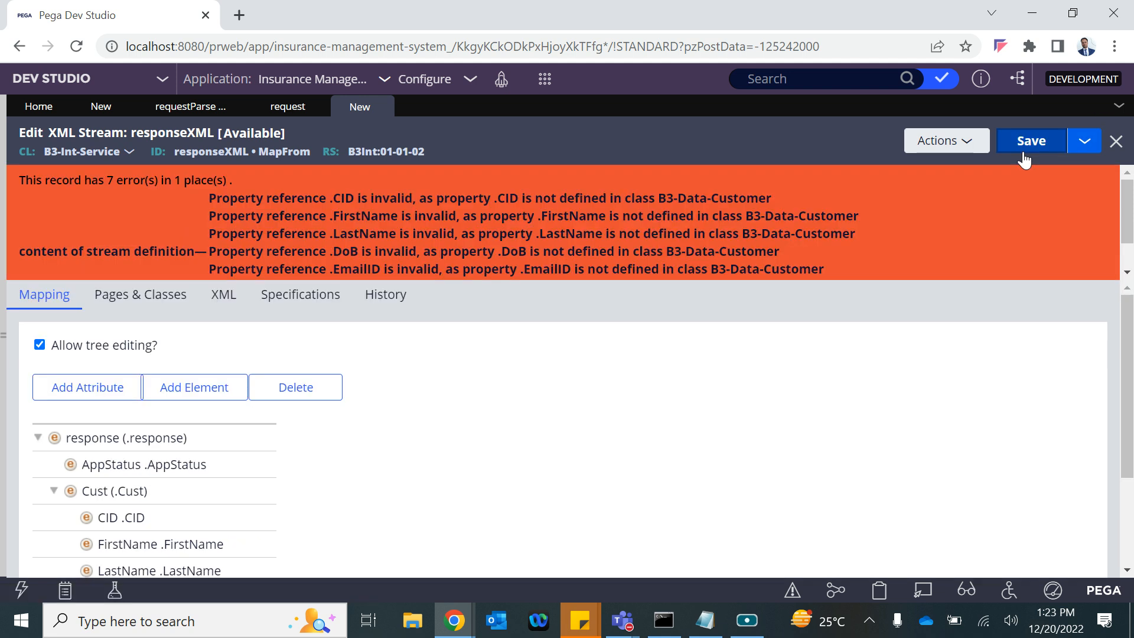
left_click(746, 620)
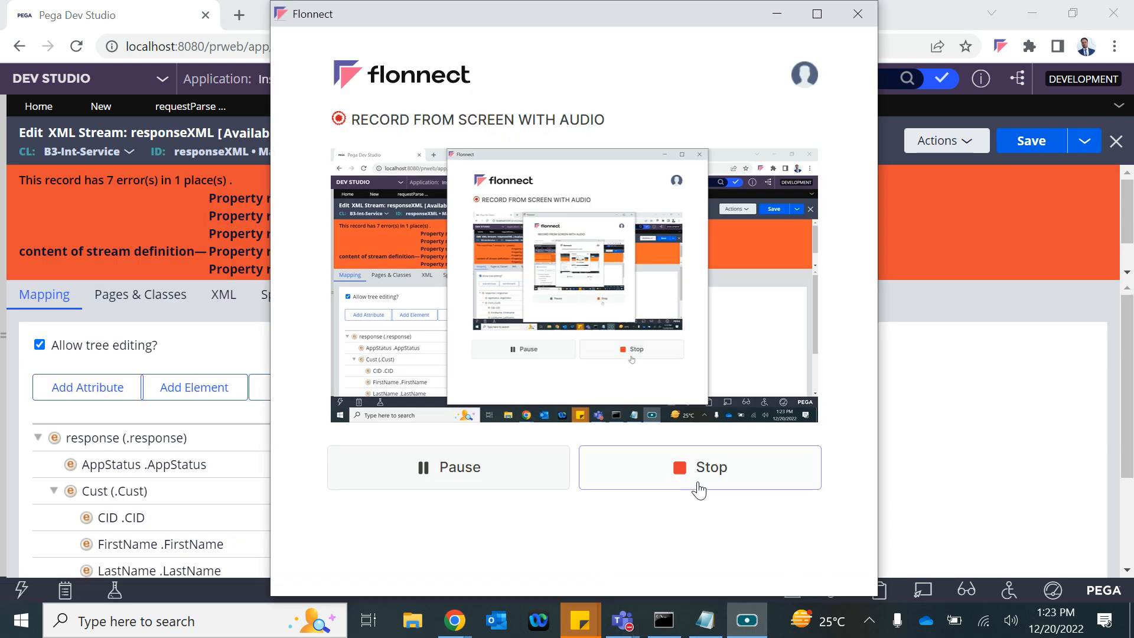
left_click(450, 470)
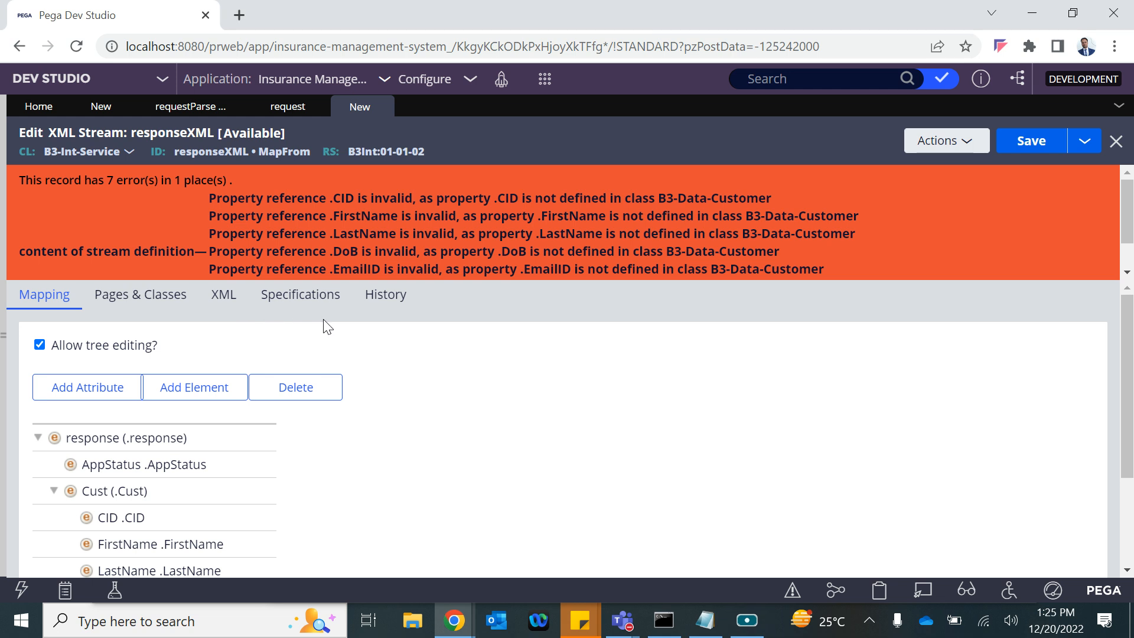
Delete all the child elements under Cust, from CID through Title, and save the XML stream
scroll(325, 325, "down", 2)
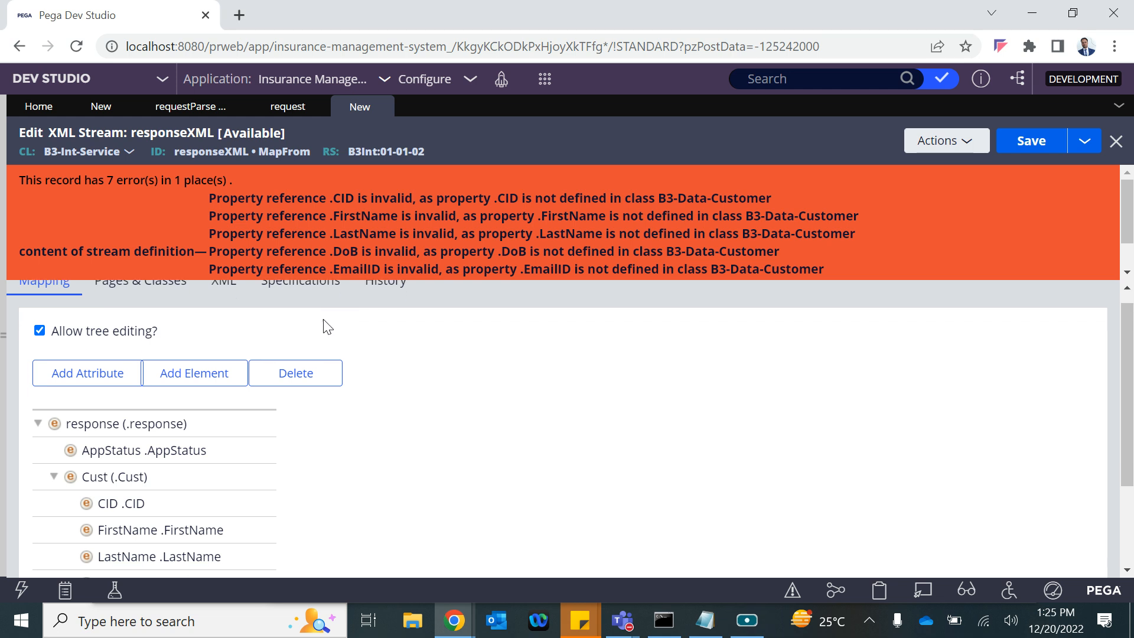
left_click(139, 382)
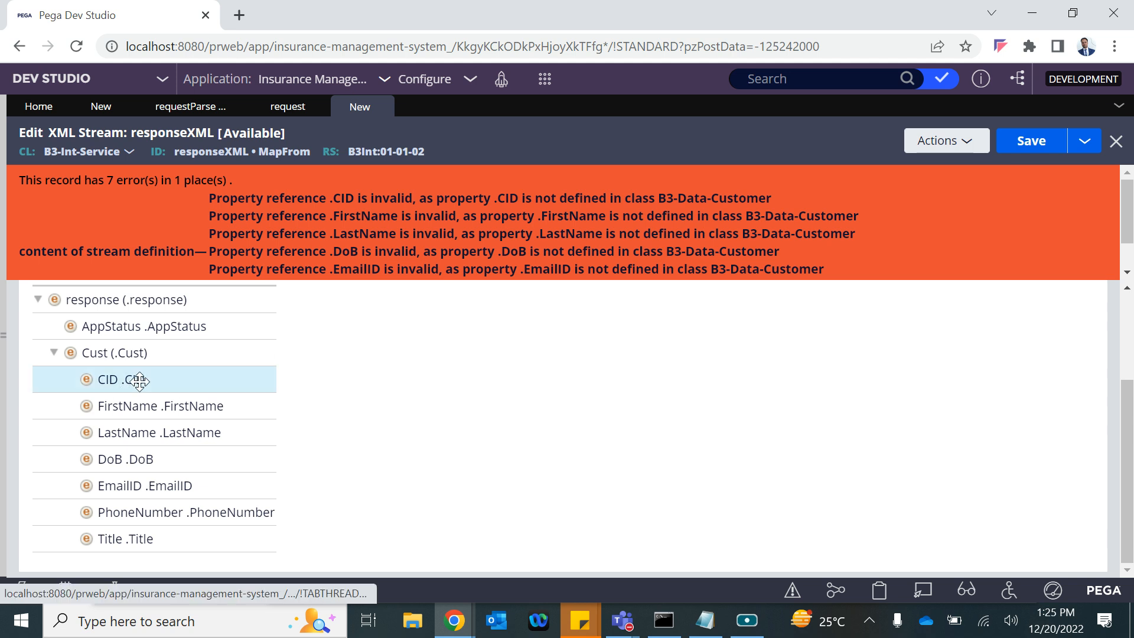
scroll(266, 366, "up", 2)
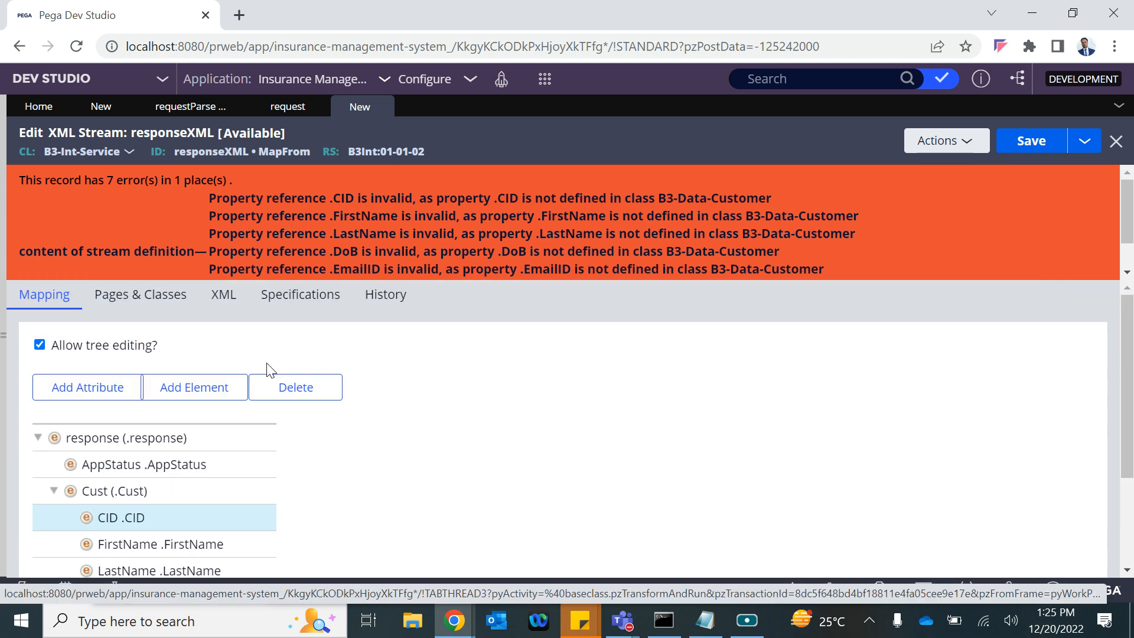
left_click(286, 393)
left_click(287, 392)
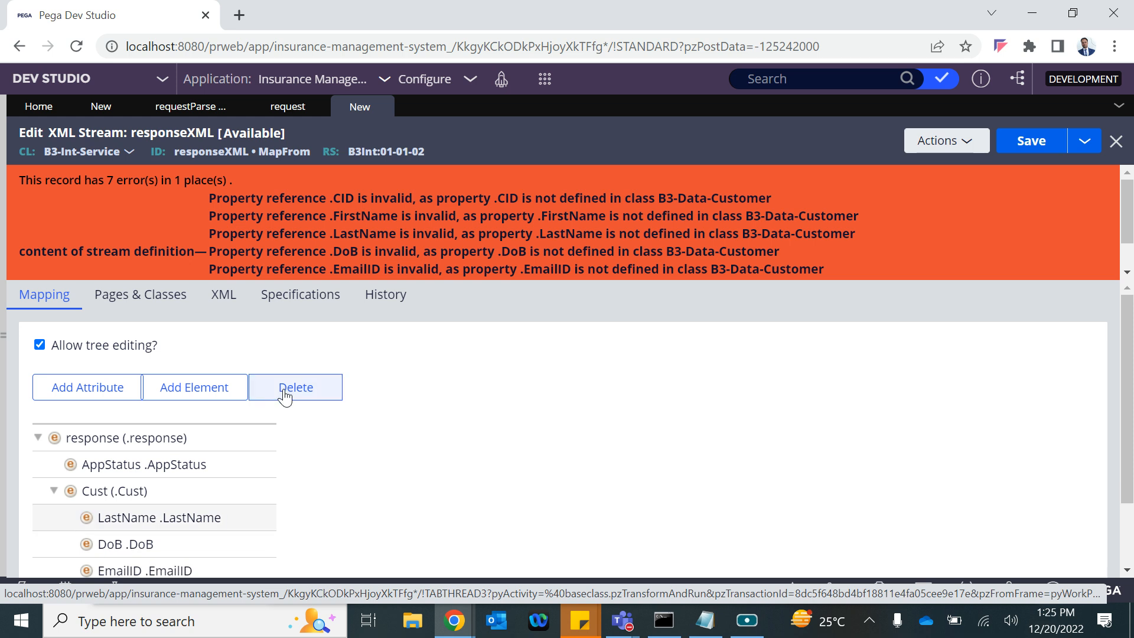
left_click(286, 393)
left_click(286, 393)
left_click(285, 395)
left_click(285, 395)
left_click(285, 396)
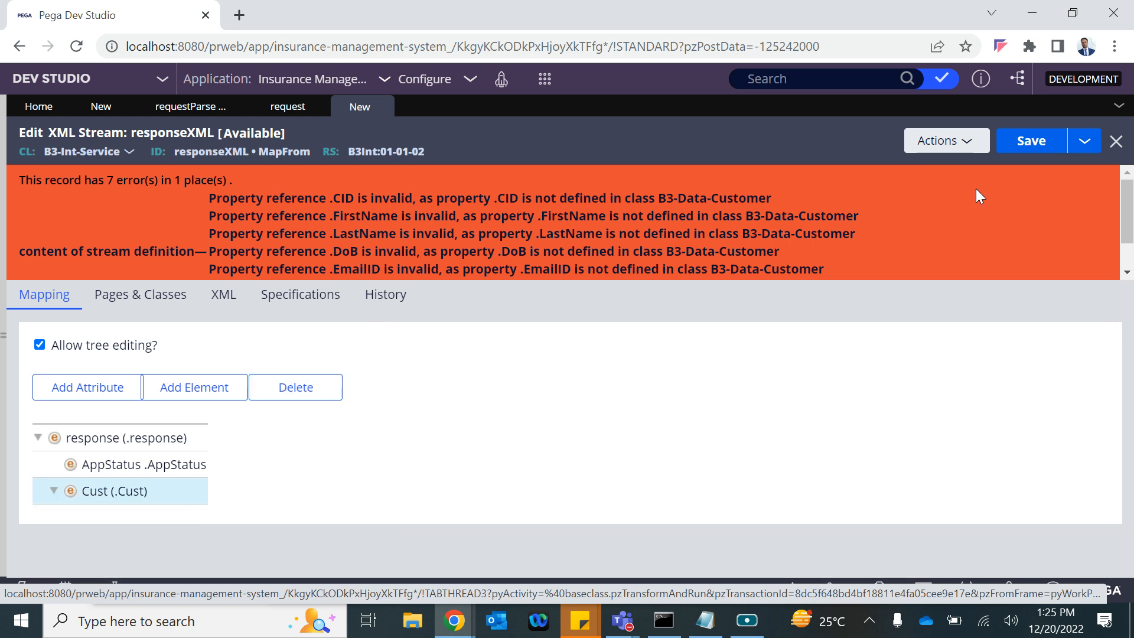
left_click(1028, 151)
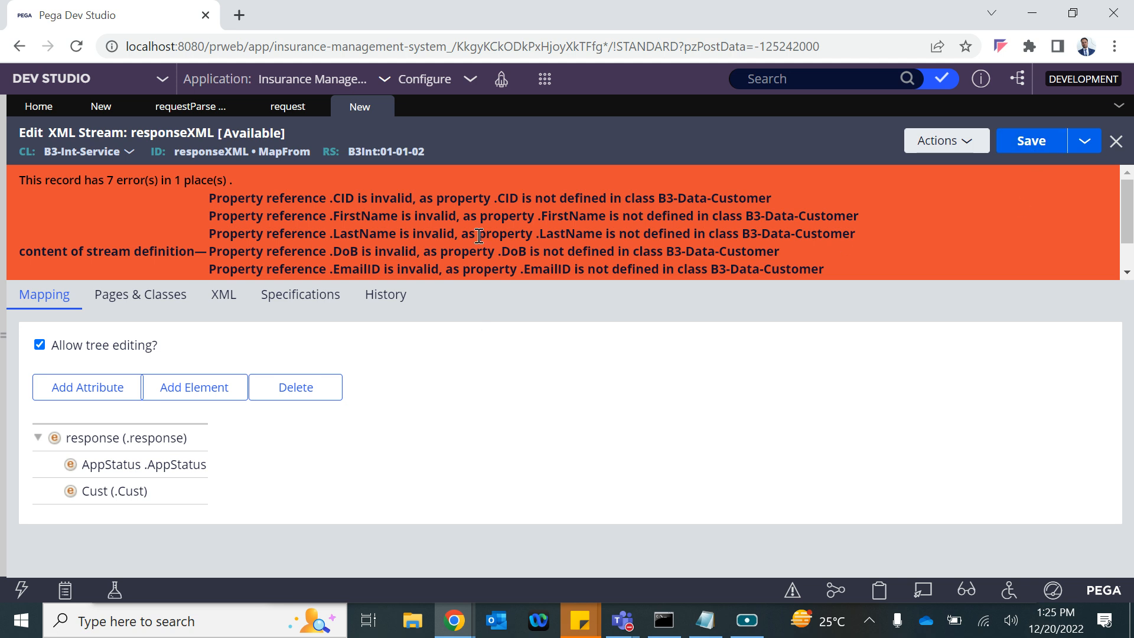
Review the response element's mapping and node settings, accept them, and save the XML stream
scroll(479, 235, "down", 1)
left_click(130, 437)
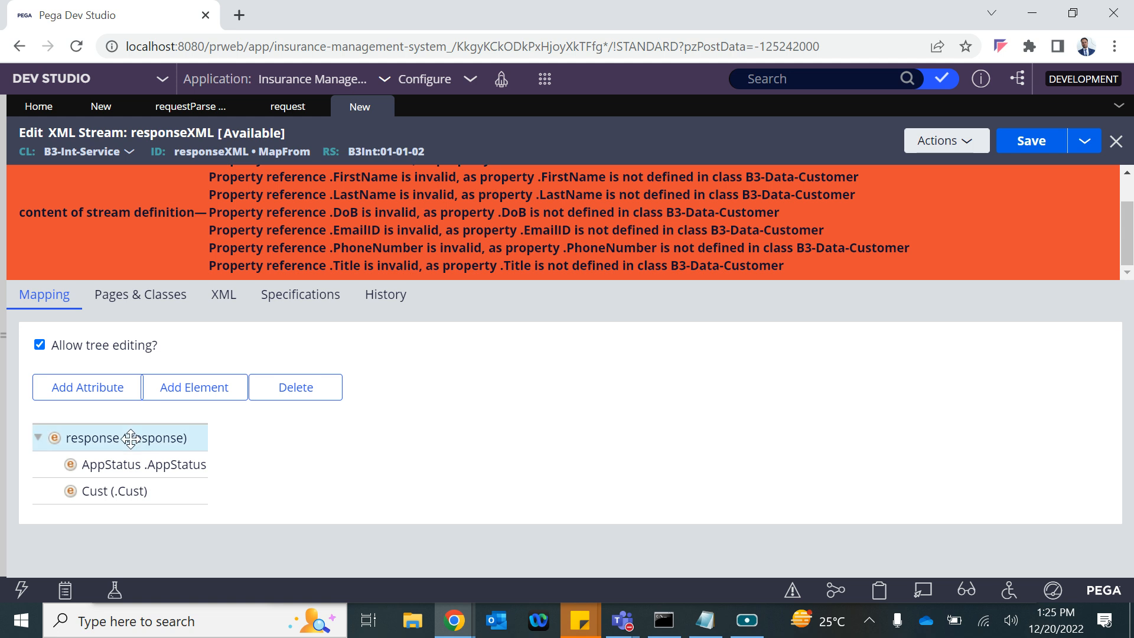
double_click(131, 437)
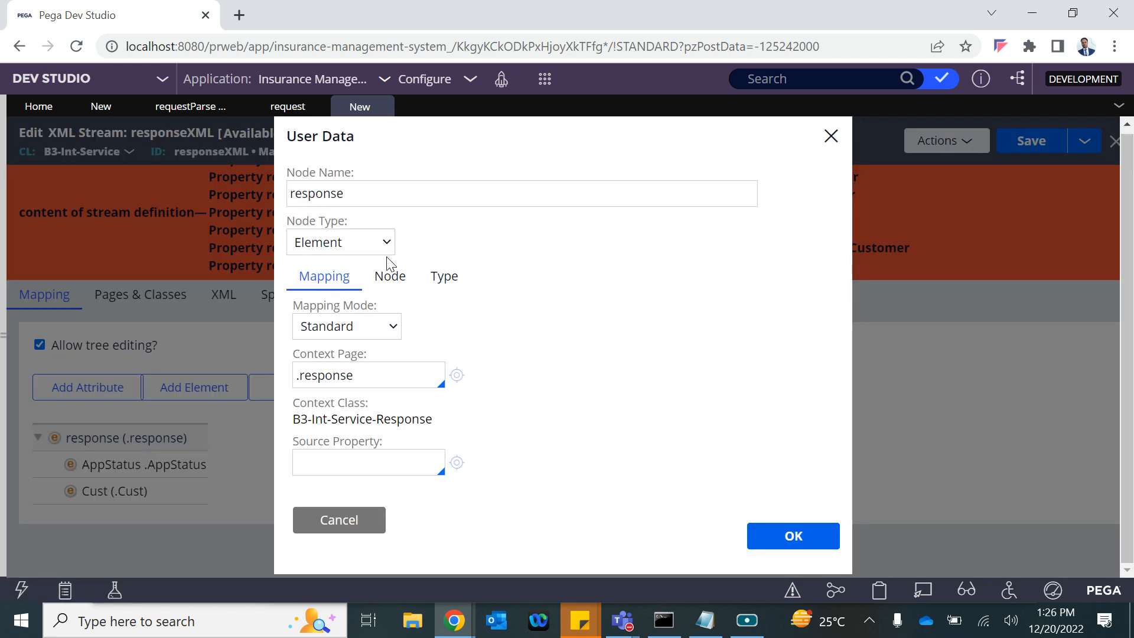
left_click(392, 278)
left_click(452, 281)
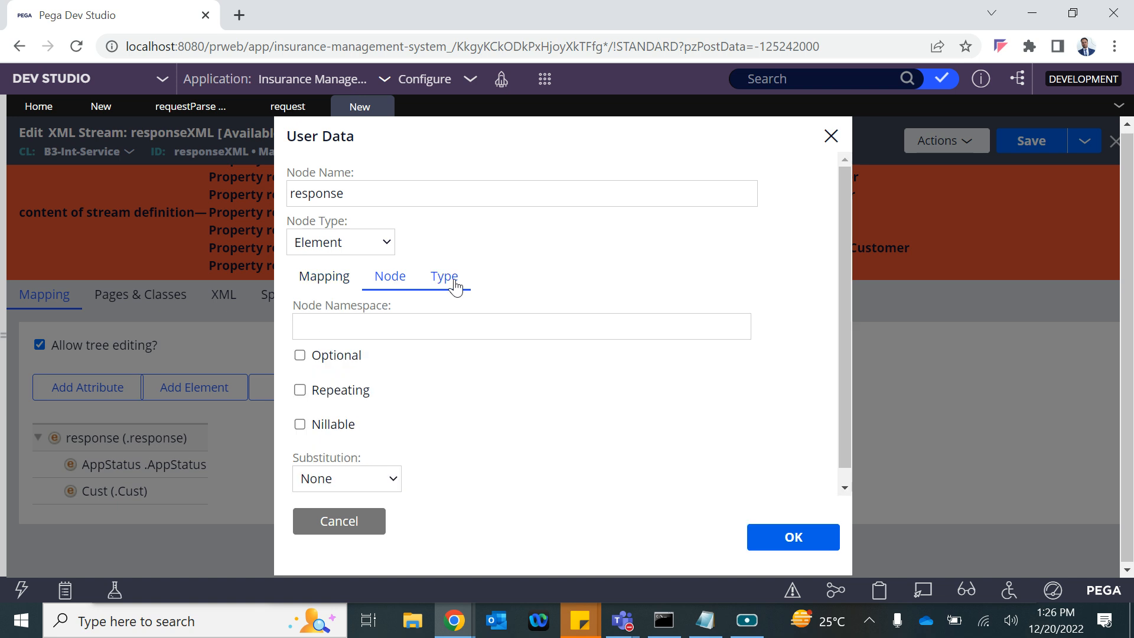
left_click(337, 283)
left_click(794, 536)
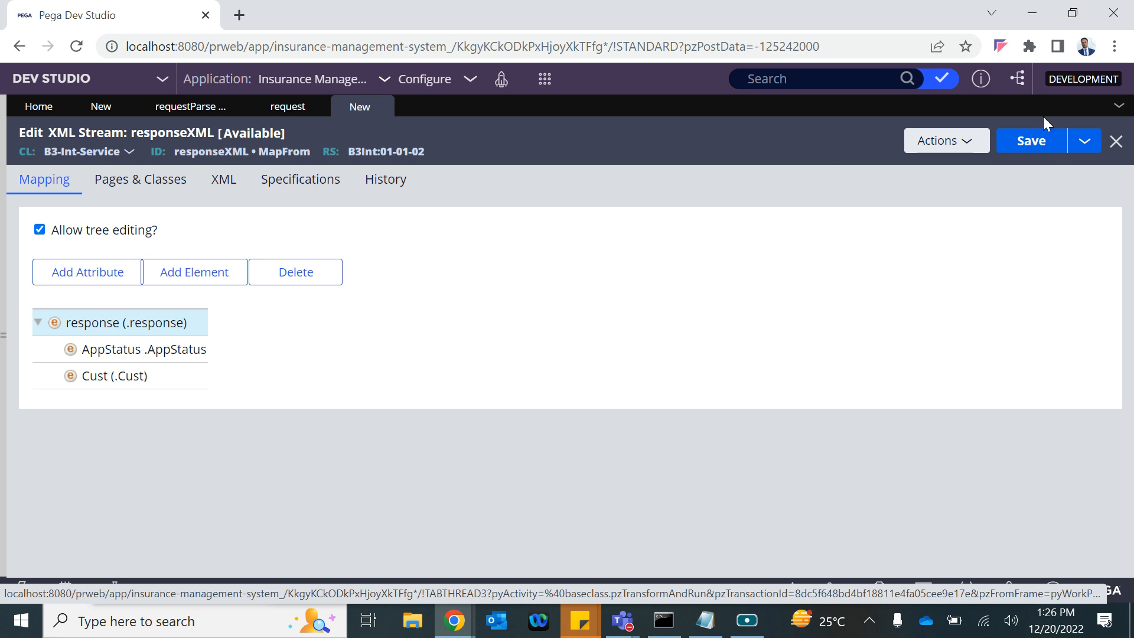
left_click(1040, 140)
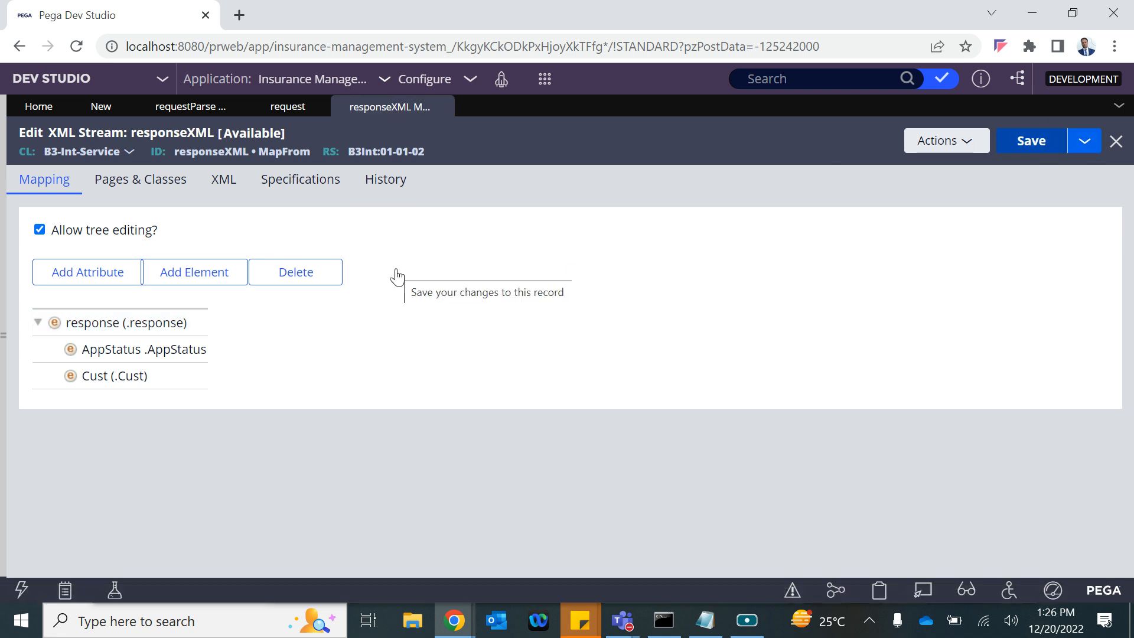
Add a CID element under Cust with source property .CID, and try to save the XML stream
left_click(110, 375)
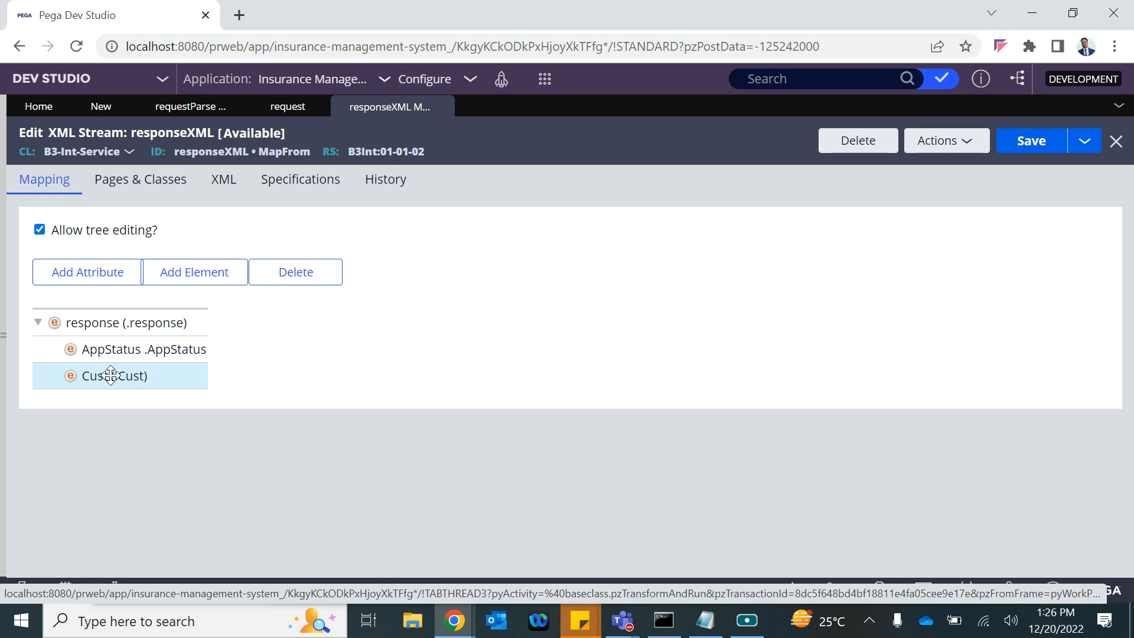
left_click(184, 283)
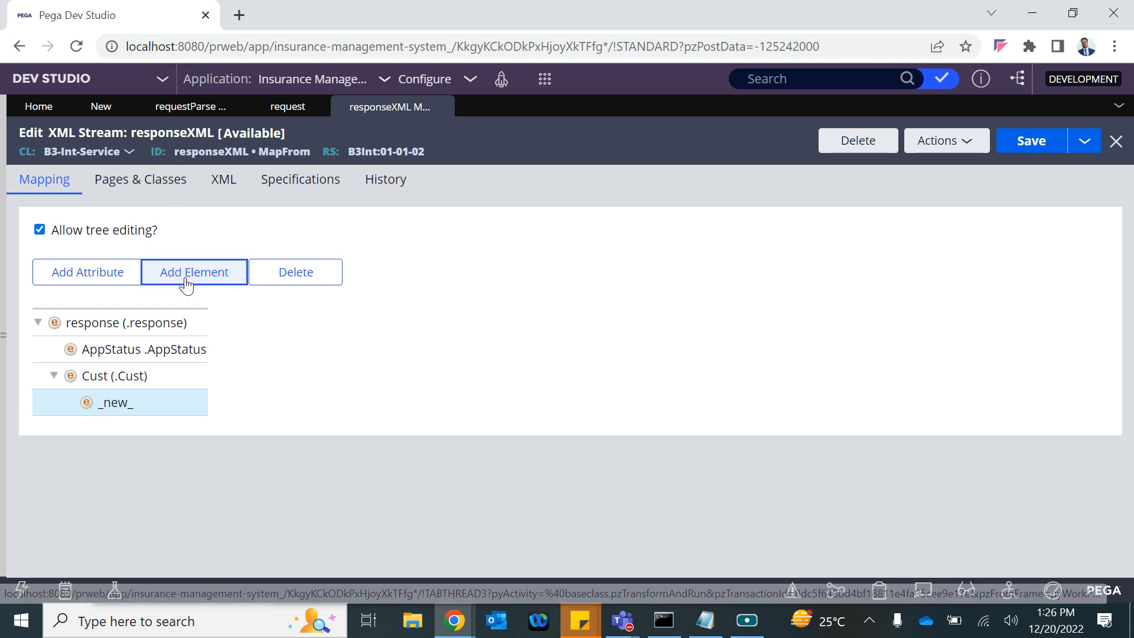
double_click(124, 398)
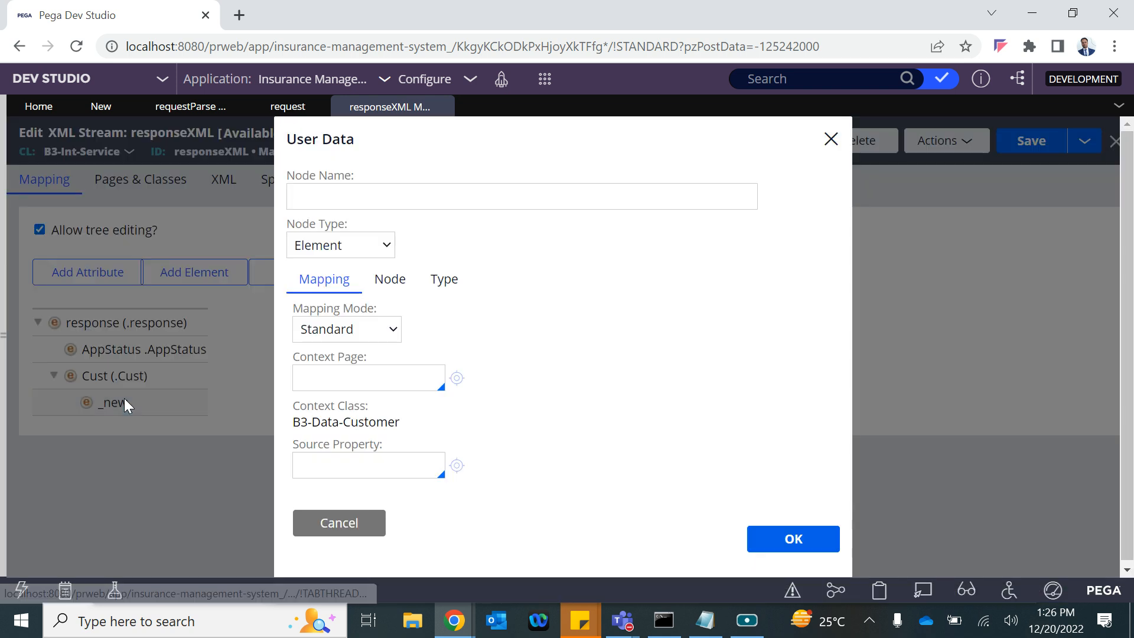
left_click(347, 456)
type(".")
left_click(343, 336)
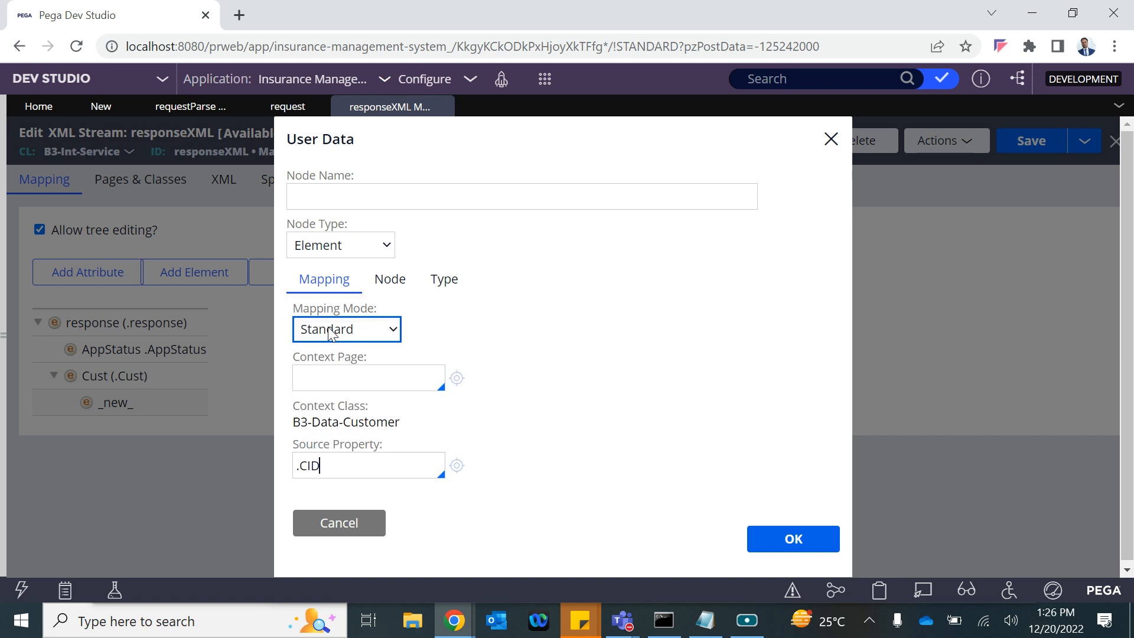
left_click(345, 197)
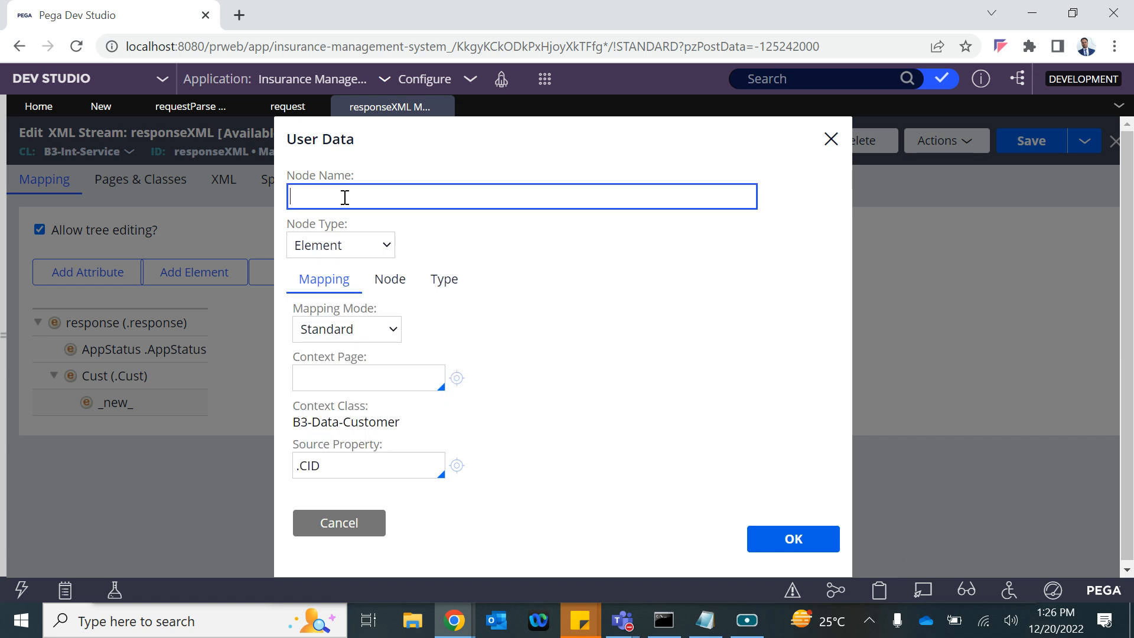
left_click(762, 536)
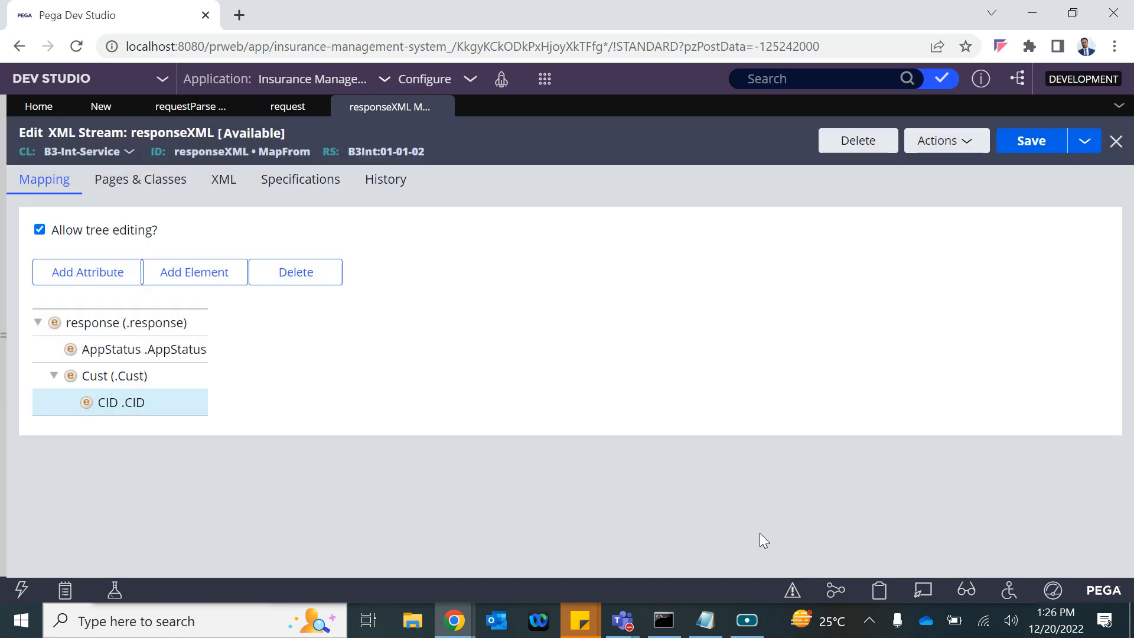
left_click(1020, 142)
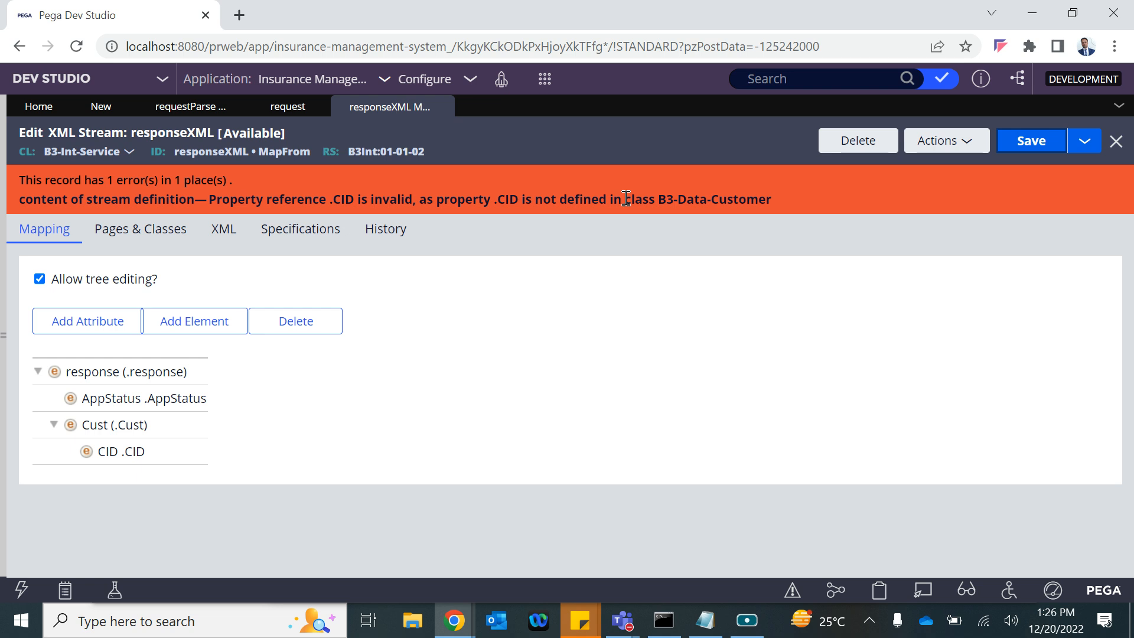
Set the B3Int ruleset's validation mode to Application Validation, save the ruleset, and retry saving the responseXML stream
left_click(358, 153)
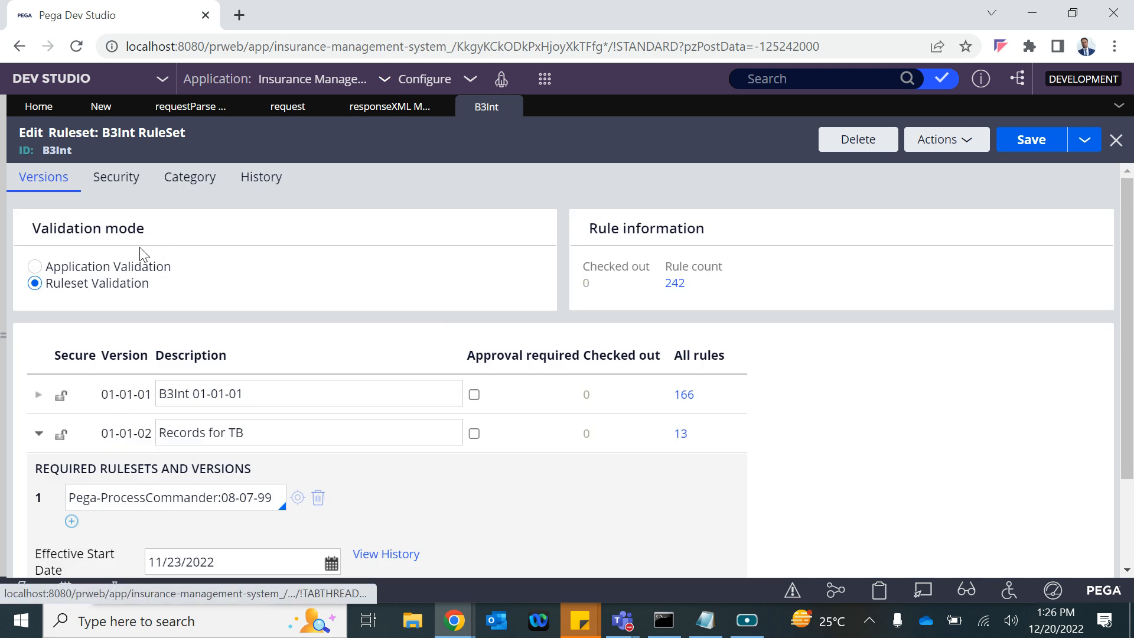
left_click(47, 266)
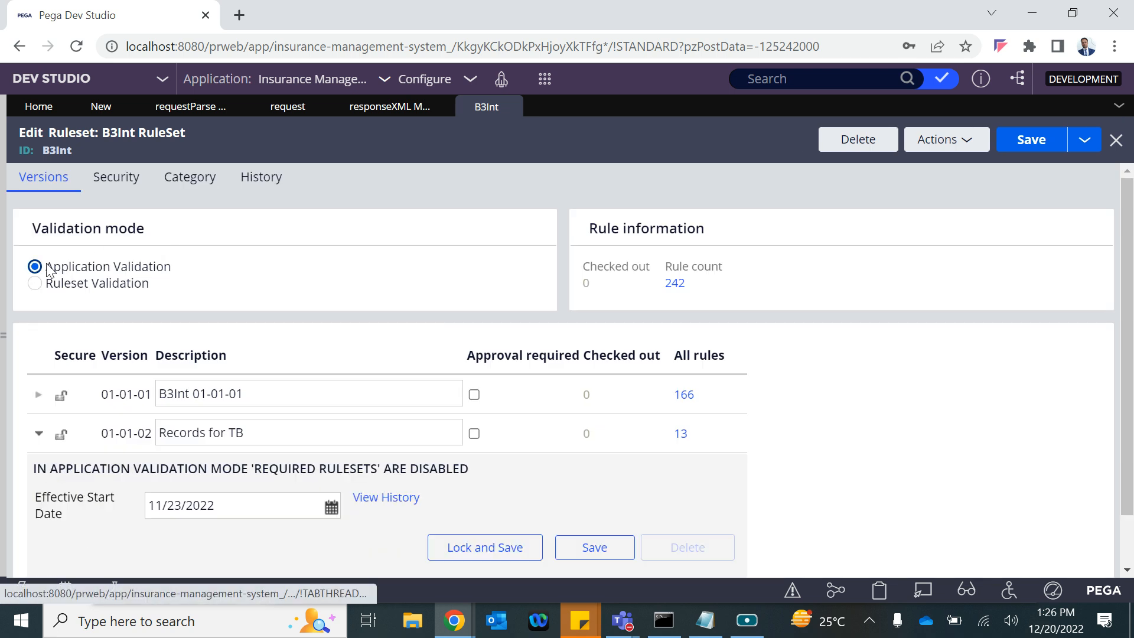
left_click(1033, 142)
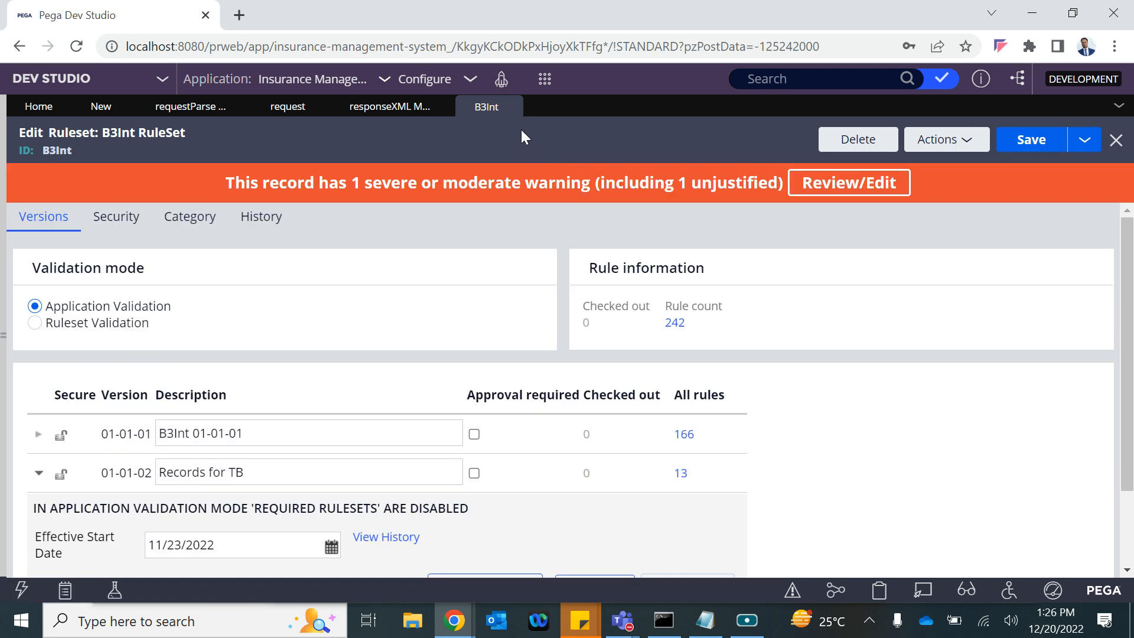
left_click(512, 107)
left_click(1031, 142)
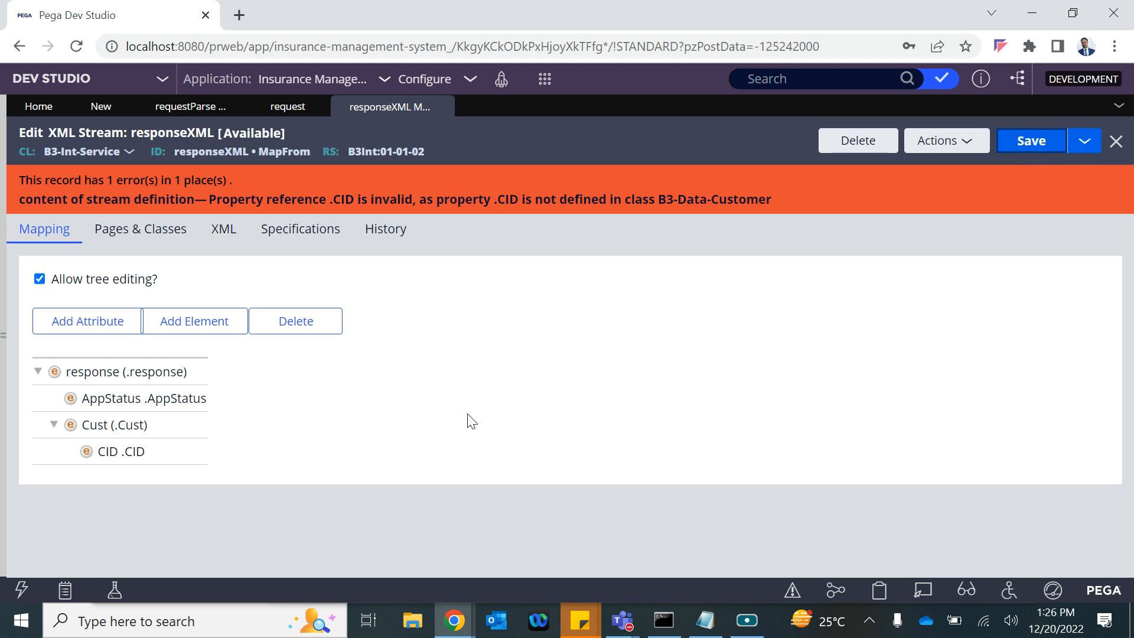
left_click(1031, 140)
Inspect the CID source property's definition and the validation mode of its B3 ruleset, leaving the CID node unchanged
double_click(110, 452)
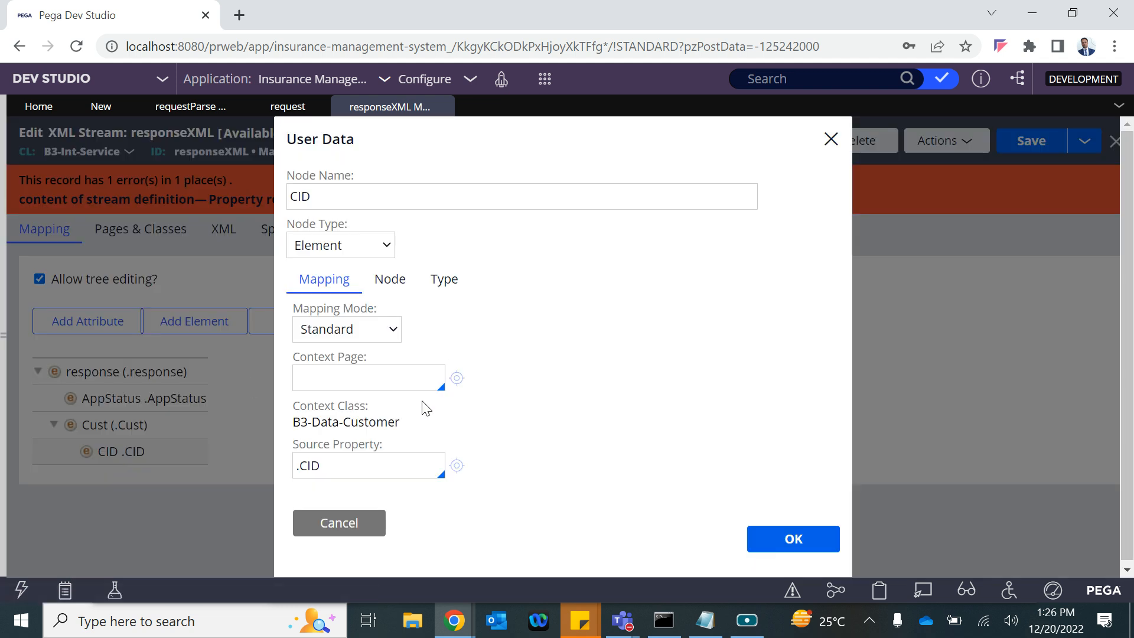
left_click(456, 466)
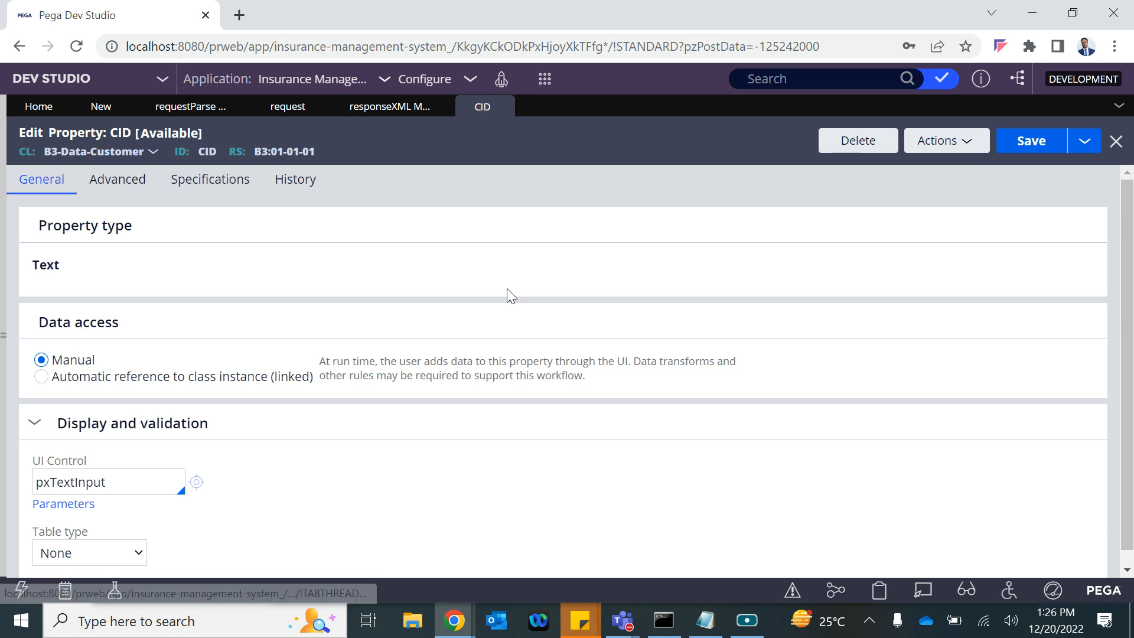
left_click(280, 151)
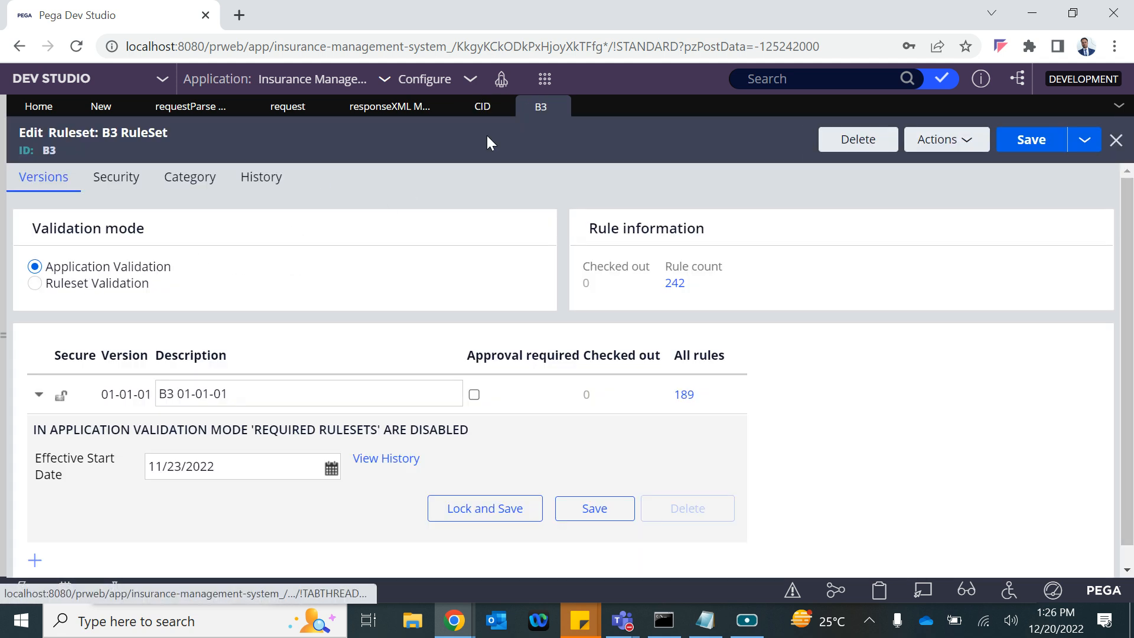
left_click(560, 107)
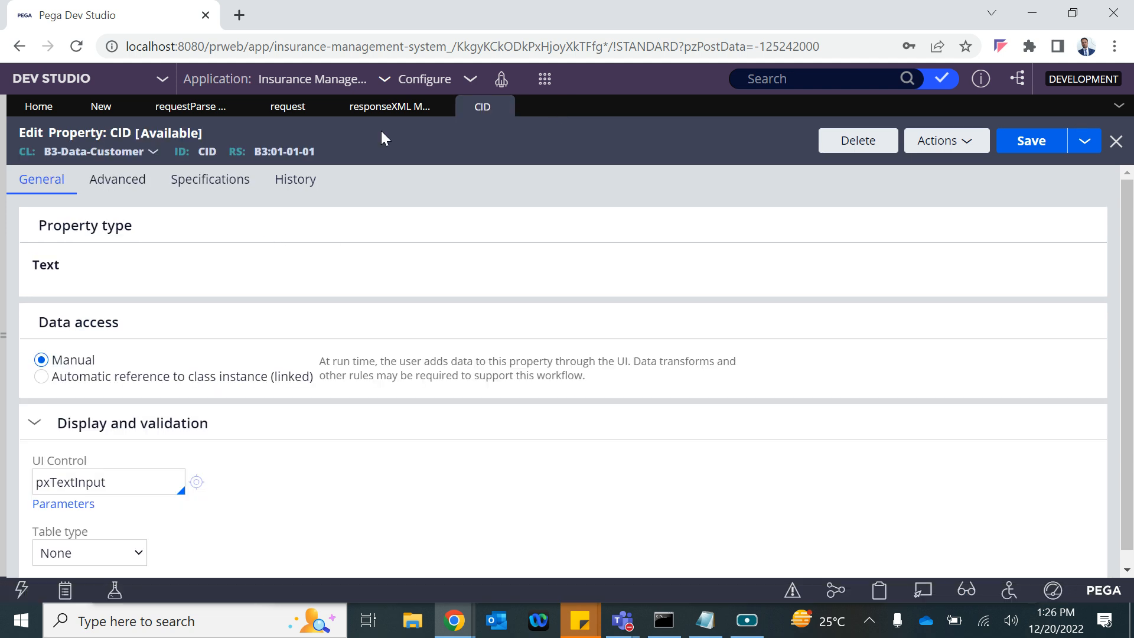
left_click(503, 107)
left_click(346, 522)
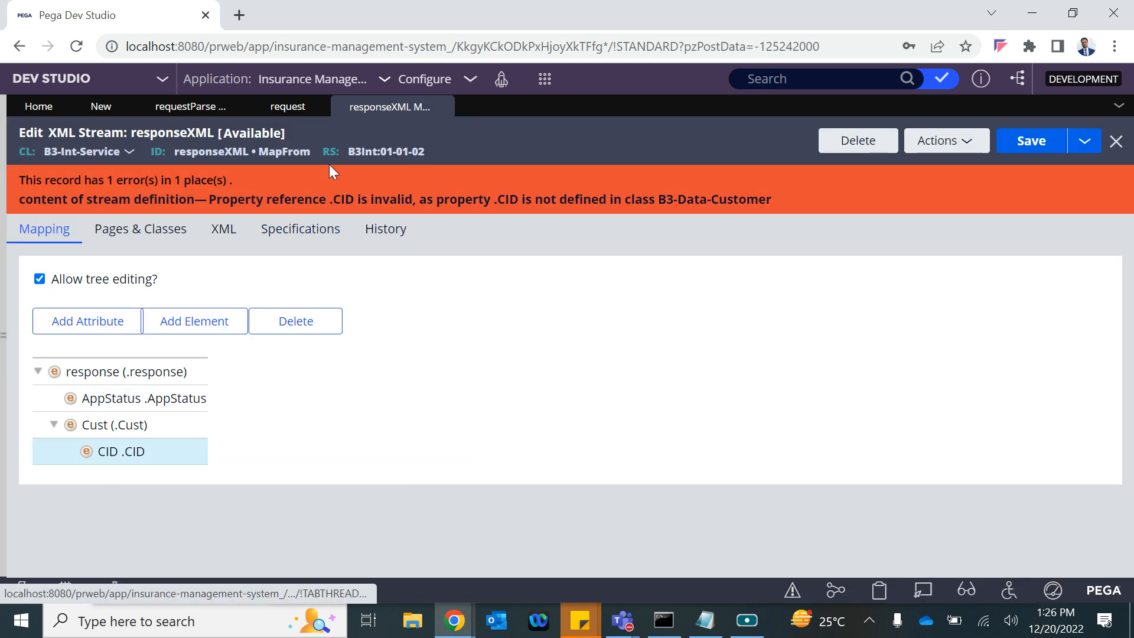
Save the B3Int ruleset again with Application Validation, close it, and save the responseXML stream
left_click(400, 153)
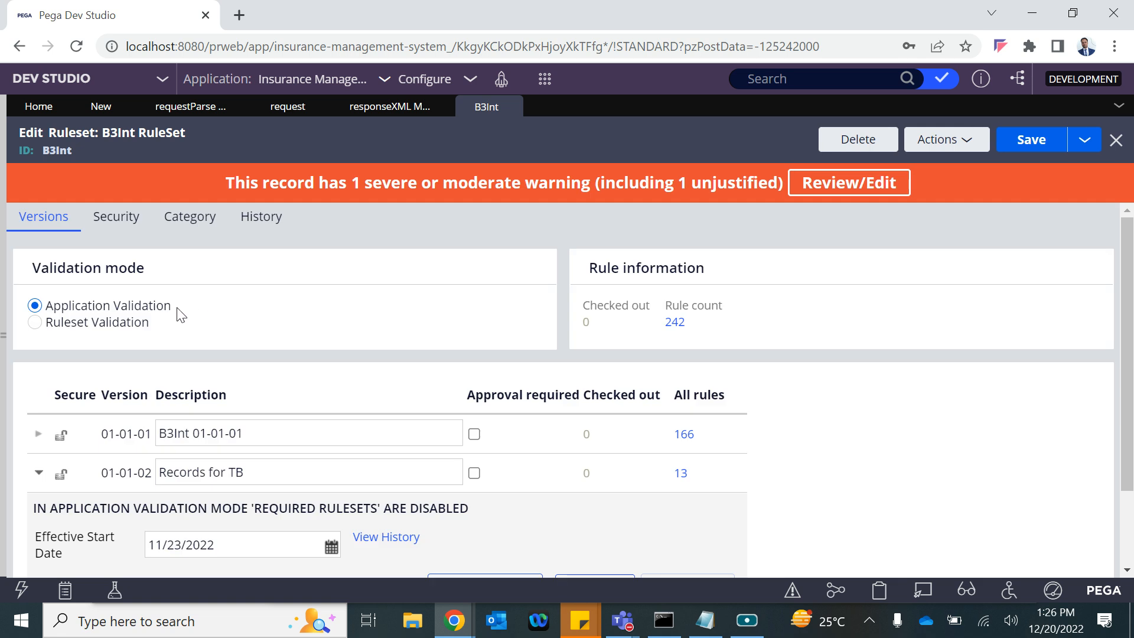
left_click(1016, 141)
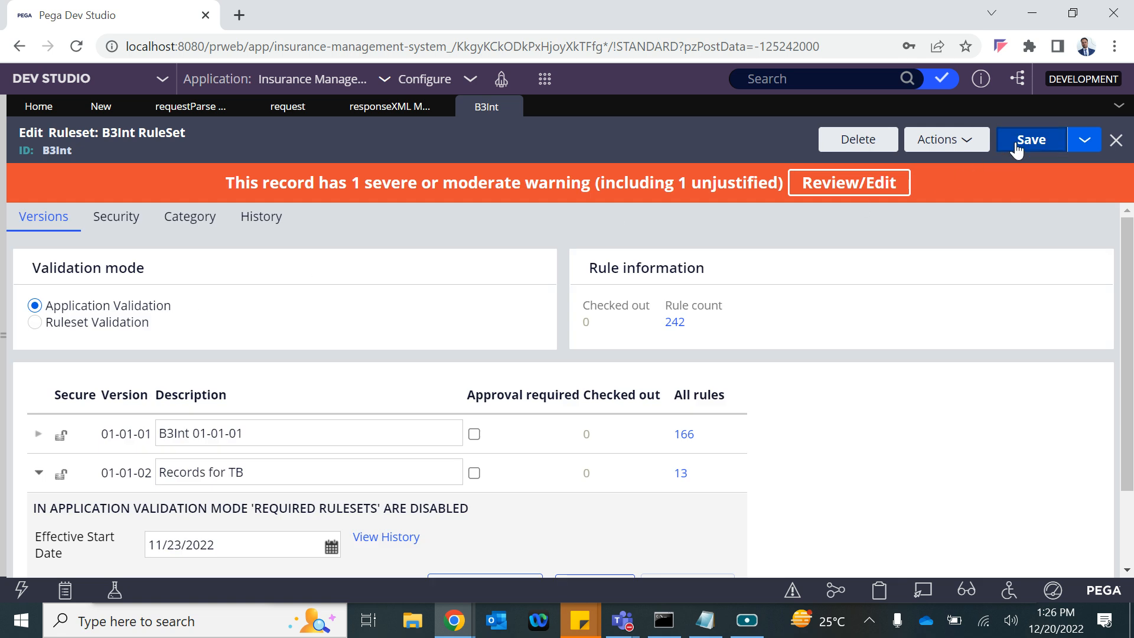
left_click(510, 107)
left_click(1042, 138)
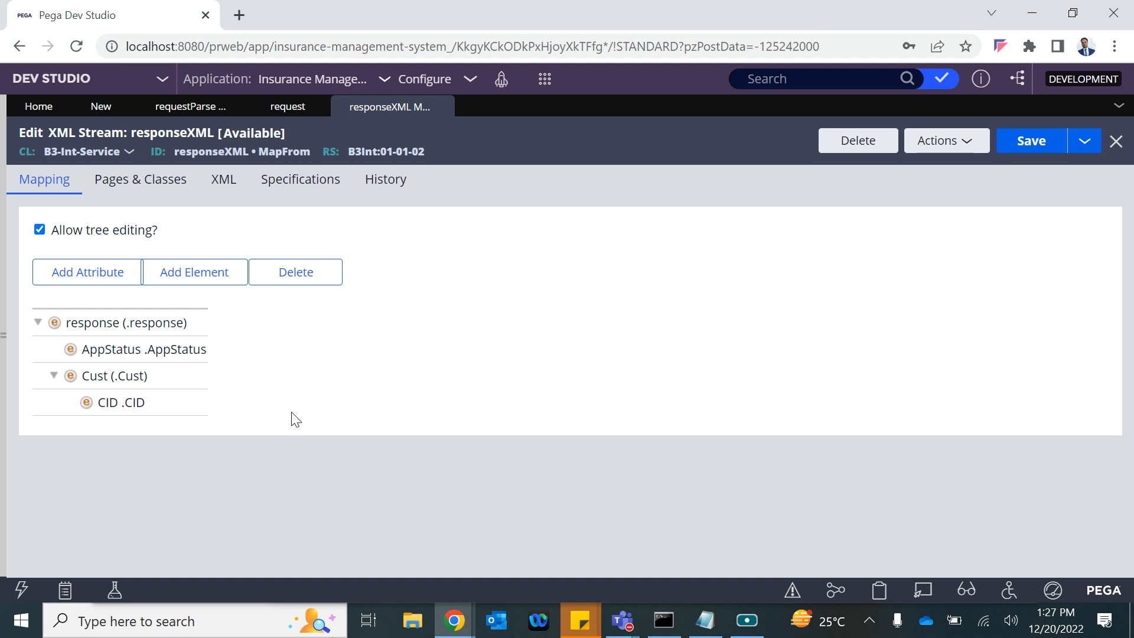
Add a DoB element under Cust with source property .DoB, and save the XML stream
left_click(116, 376)
left_click(185, 276)
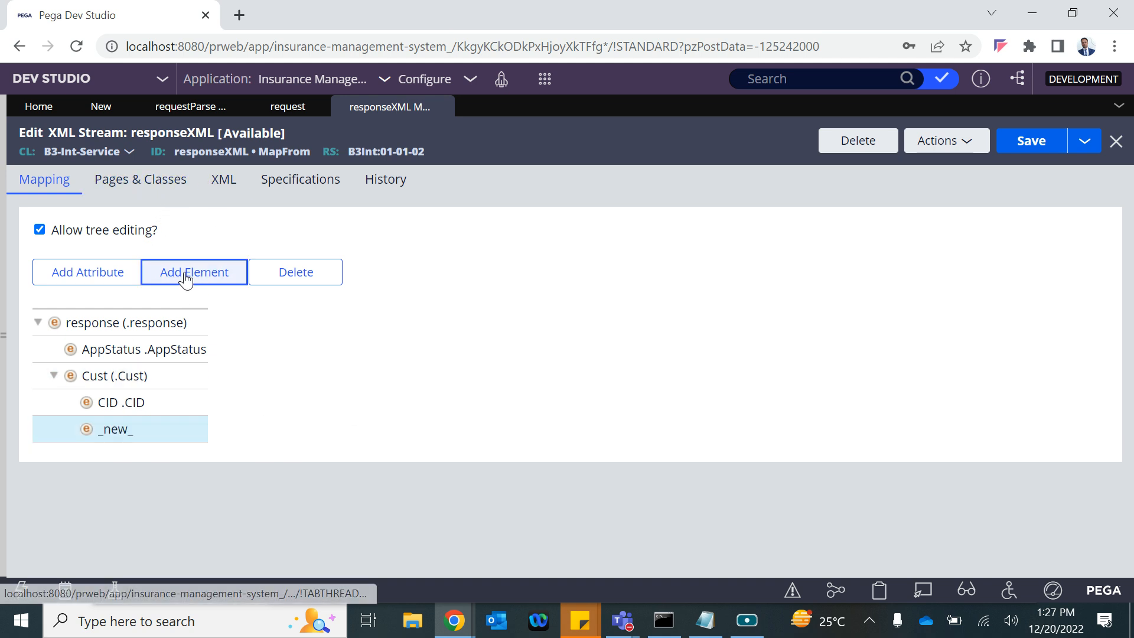
double_click(118, 428)
left_click(362, 194)
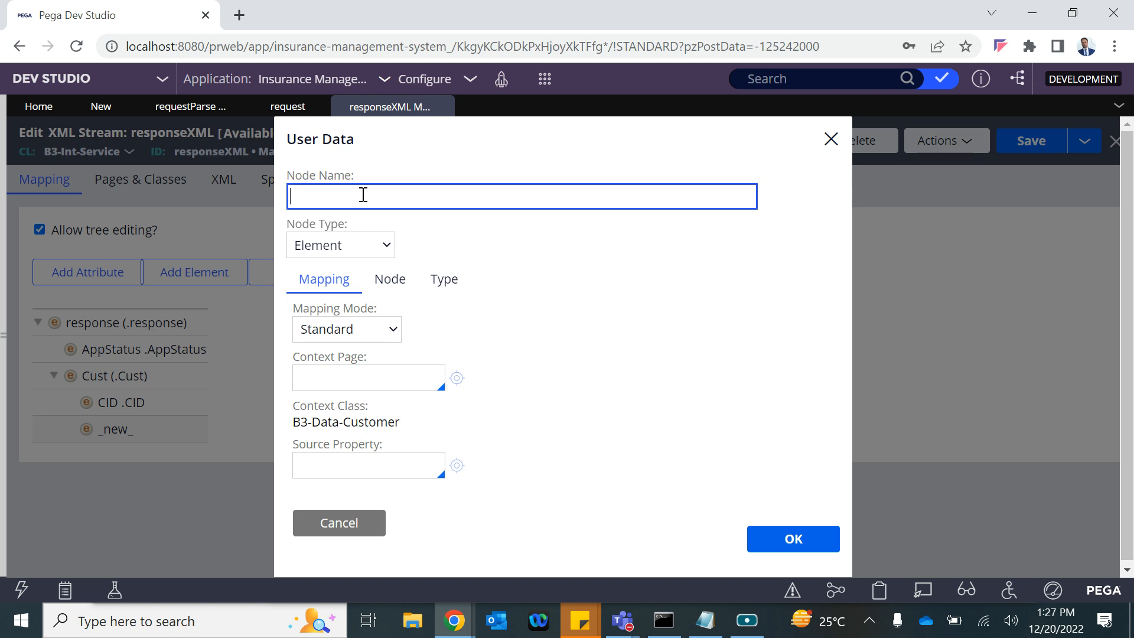
left_click(330, 469)
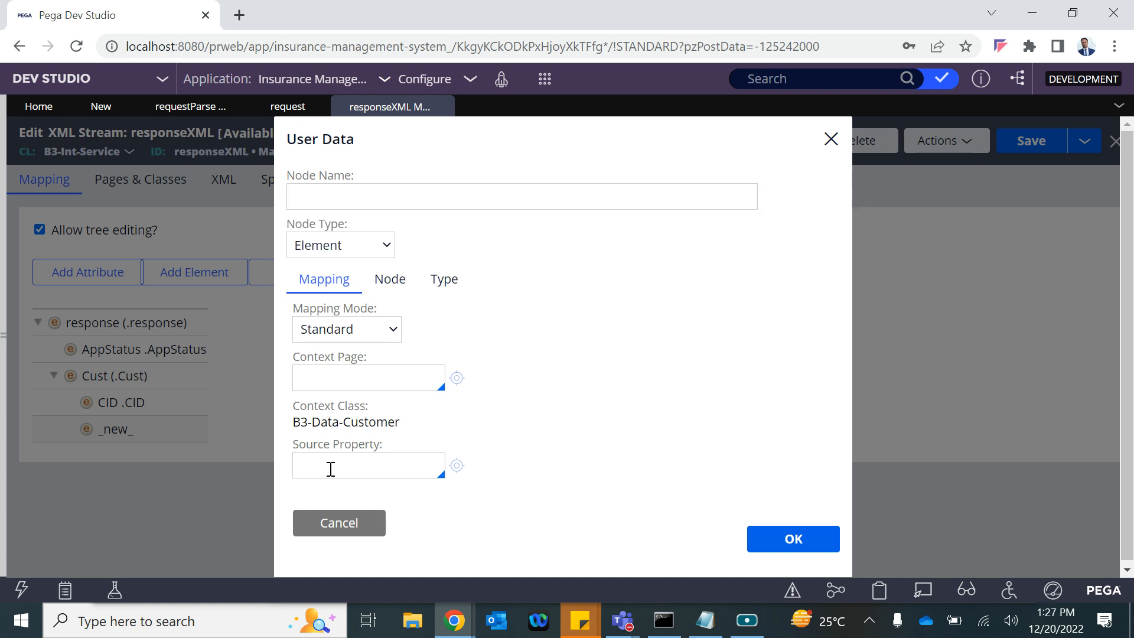
type(".")
key("Down")
key("Down")
key("Down")
key("Return")
key("ctrl+a")
left_click(369, 201)
type("DoB")
left_click(779, 536)
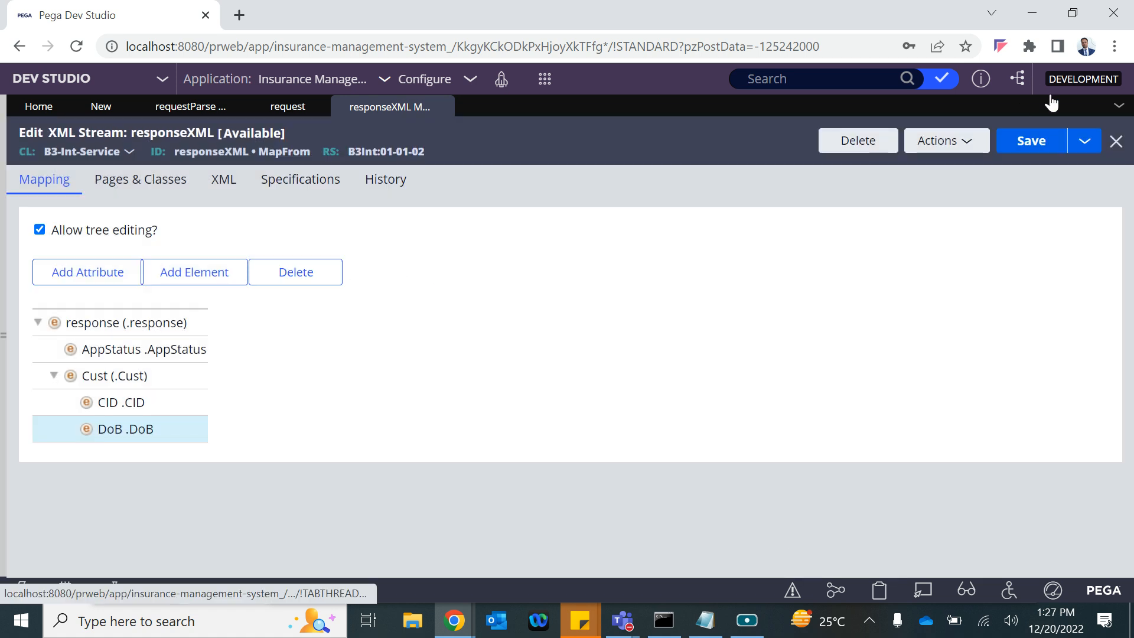
left_click(1030, 140)
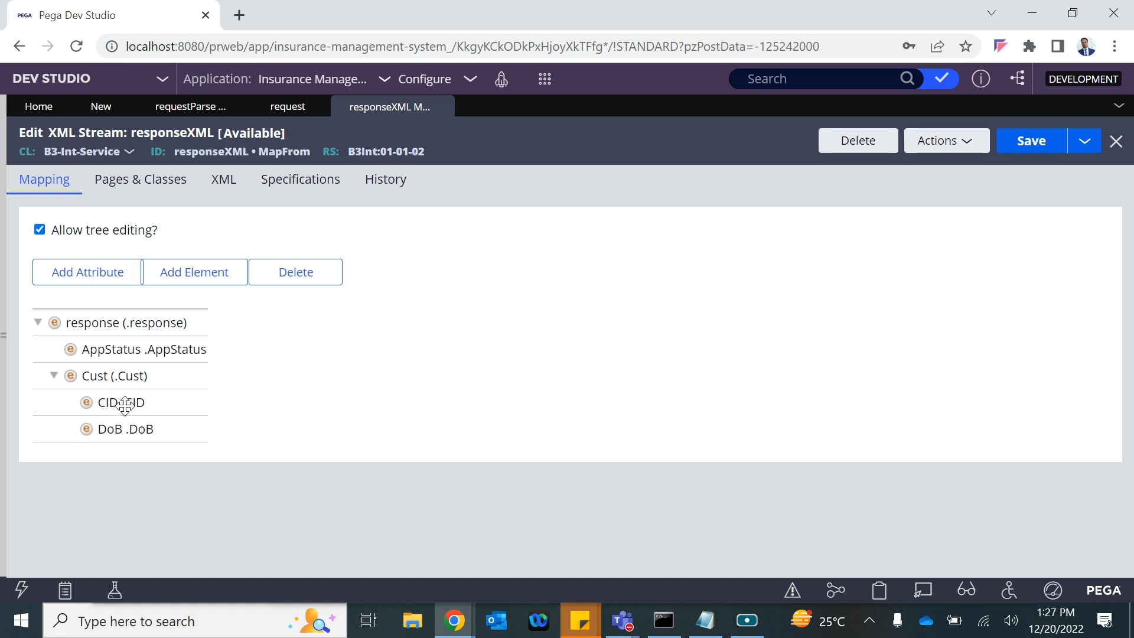
Add an element named Title under Cust and map it to the source property .Title
left_click(139, 375)
left_click(207, 281)
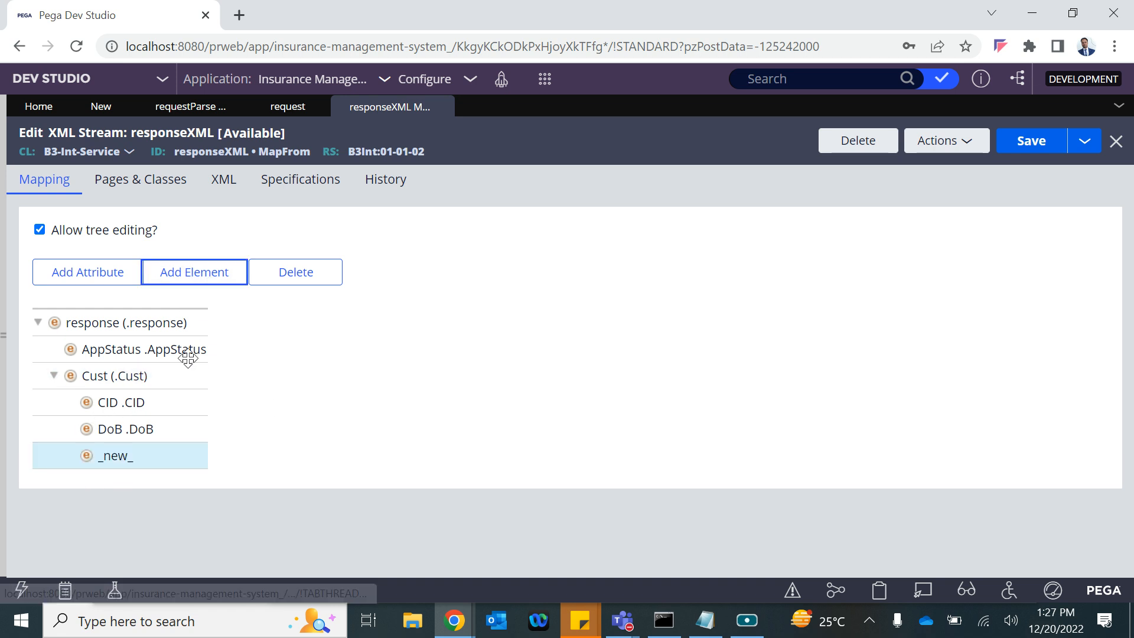
double_click(122, 456)
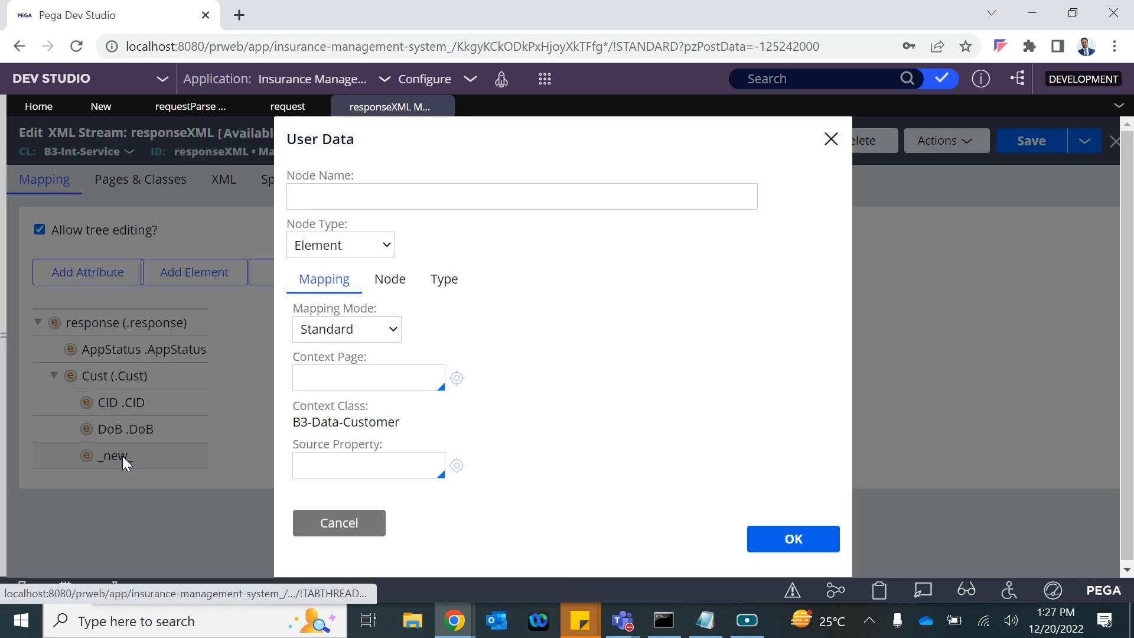
left_click(334, 466)
type(".")
key("Down")
key("Down")
key("Down")
key("Down")
key("Down")
key("Down")
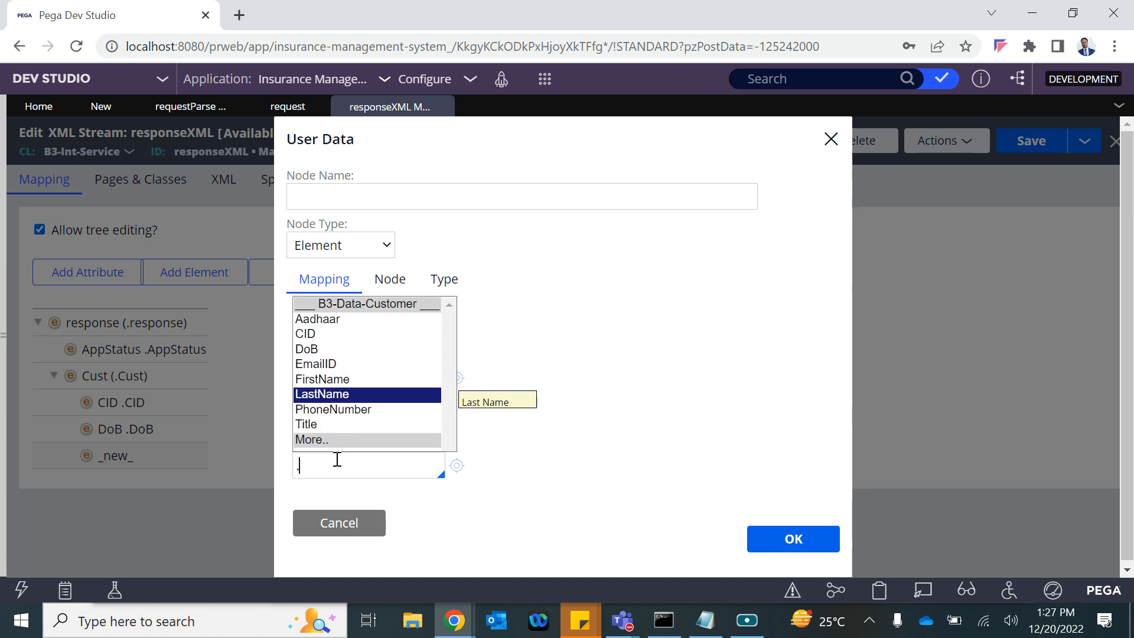
key("Down")
key("Down")
key("Return")
double_click(337, 459)
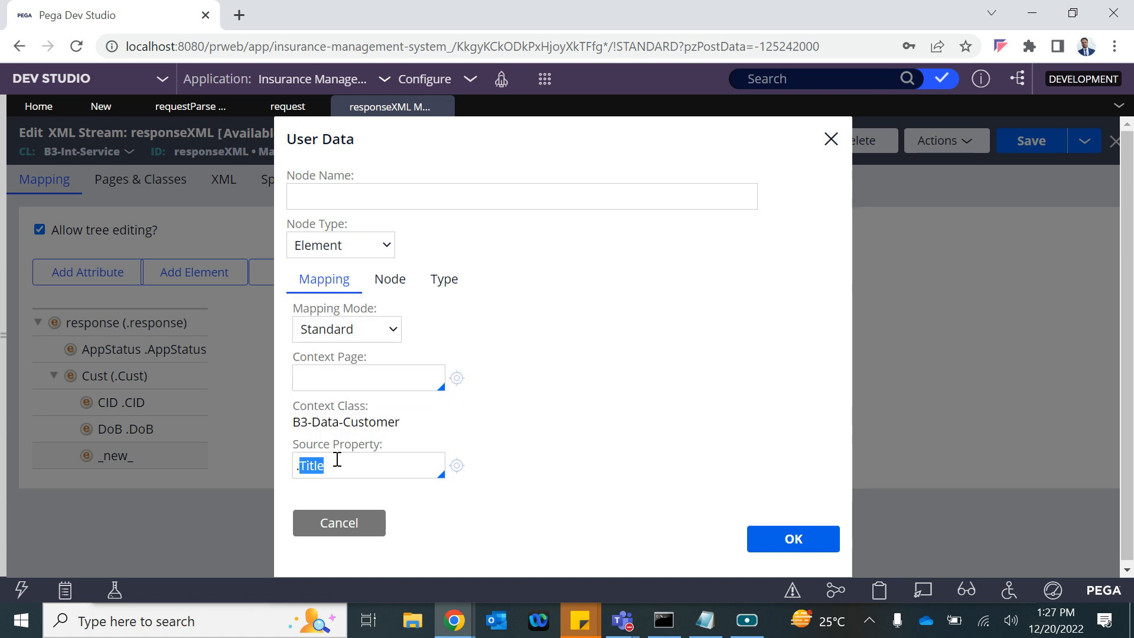
key("ctrl+c")
left_click(366, 202)
key("ctrl+v")
left_click(772, 531)
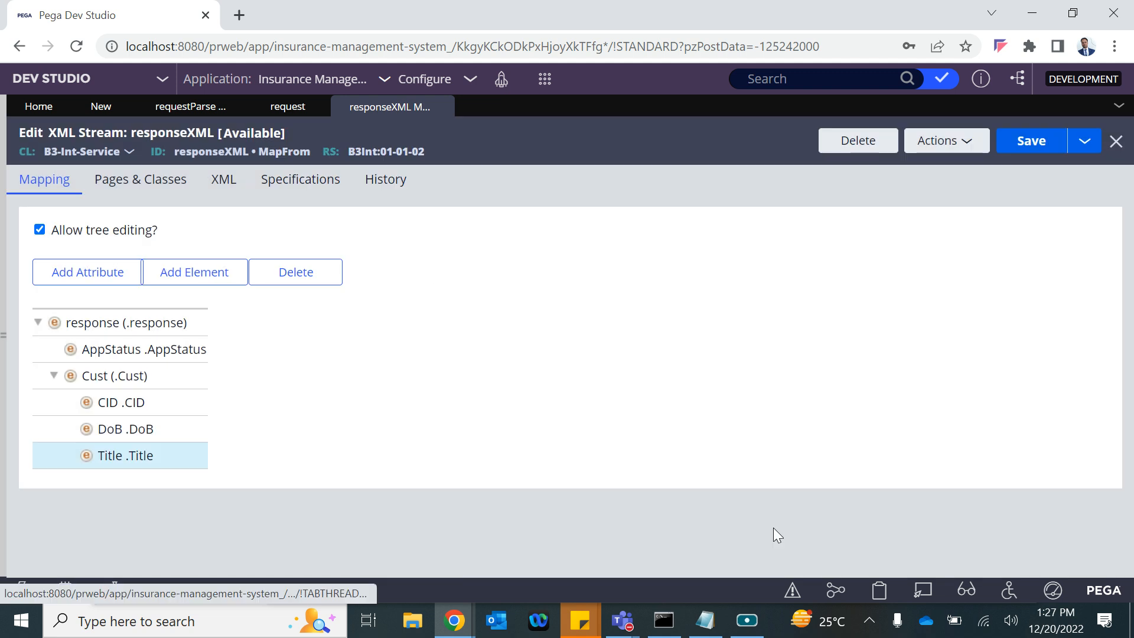
Add an element named FirstName under Cust and map it to the source property .FirstName
left_click(95, 378)
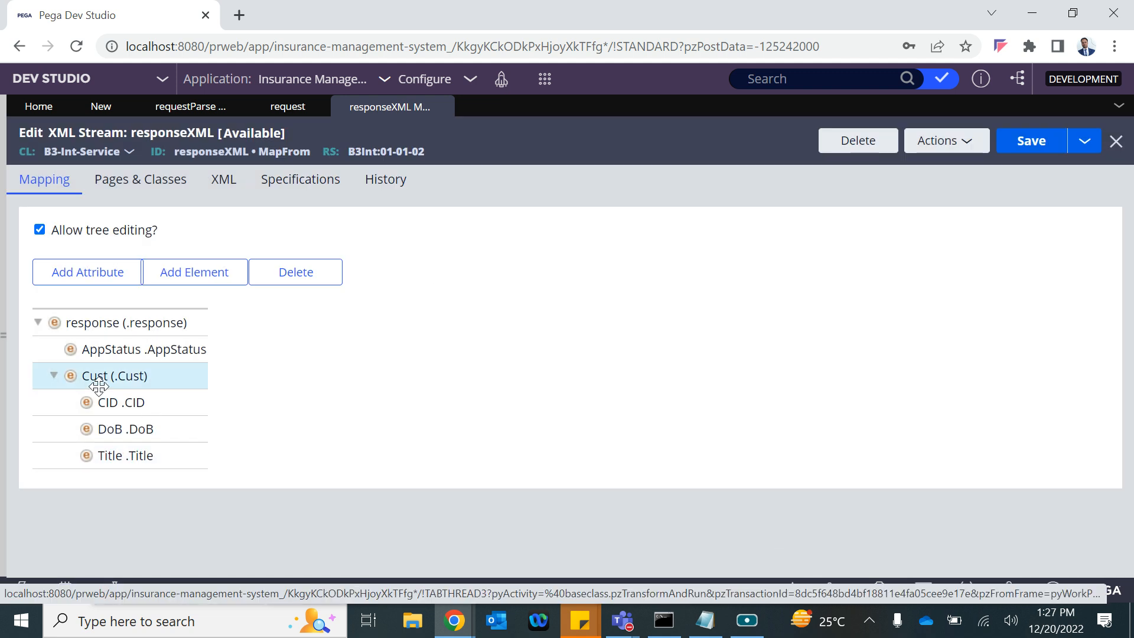
left_click(185, 273)
double_click(121, 481)
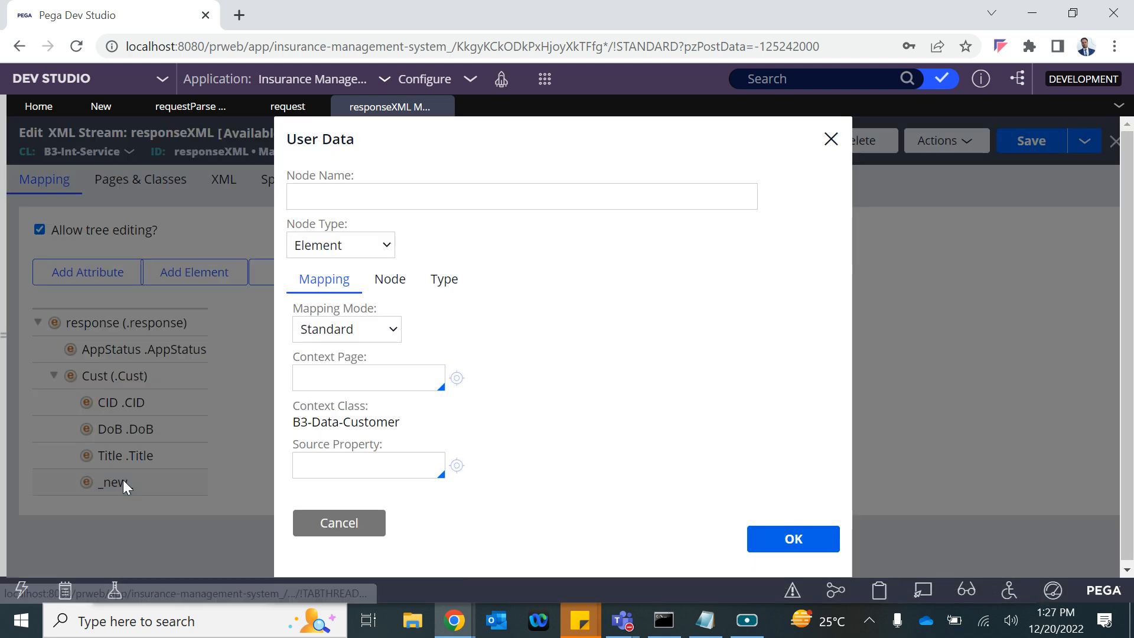
left_click(418, 193)
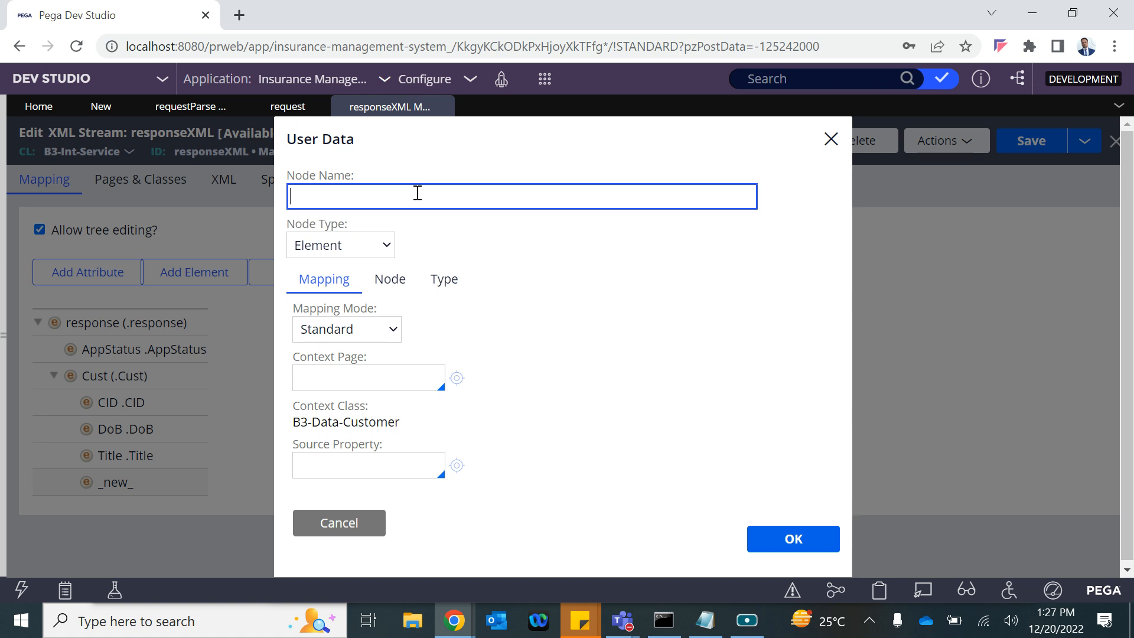
left_click(333, 476)
type(".")
key("Down")
key("Down")
key("Down")
key("Down")
key("Down")
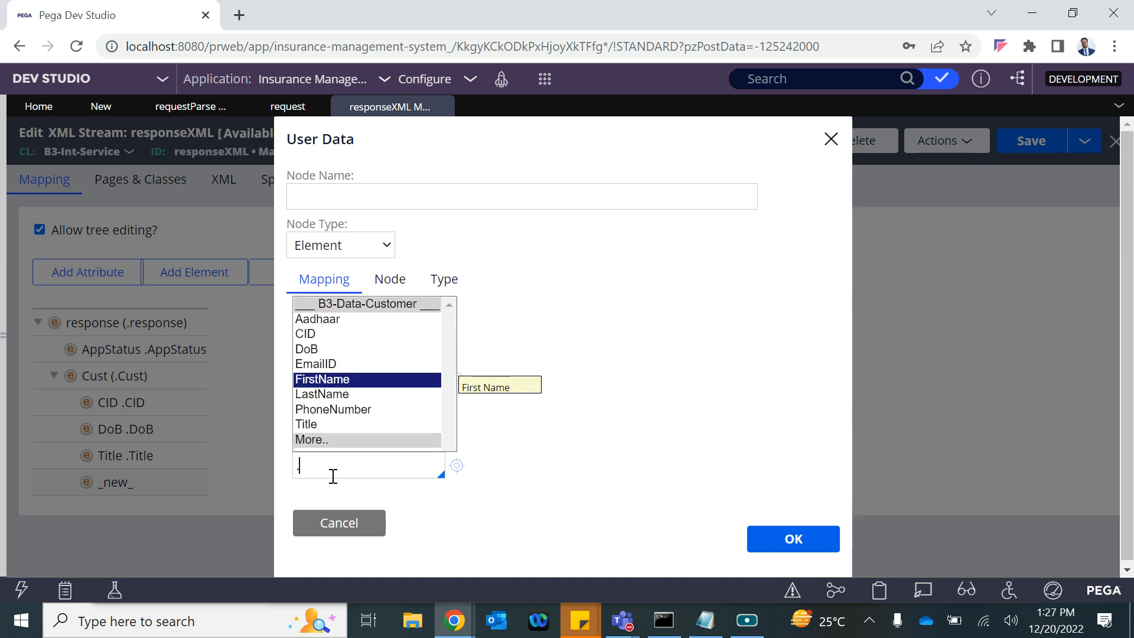
key("Return")
double_click(436, 472)
key("ctrl+c")
left_click(352, 195)
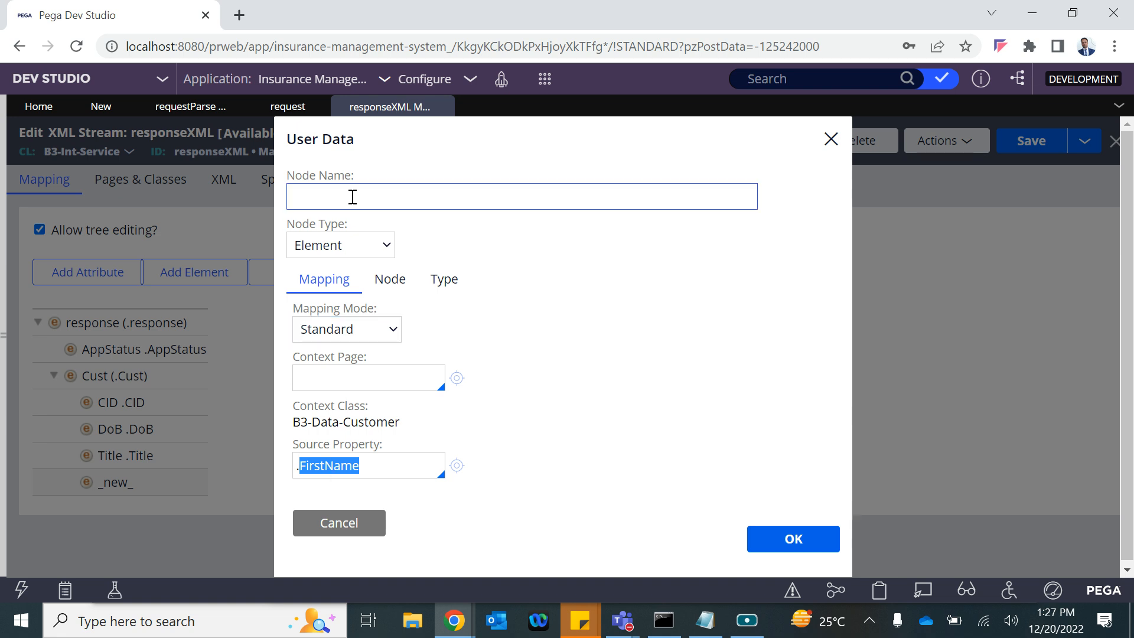
key("ctrl+v")
left_click(793, 538)
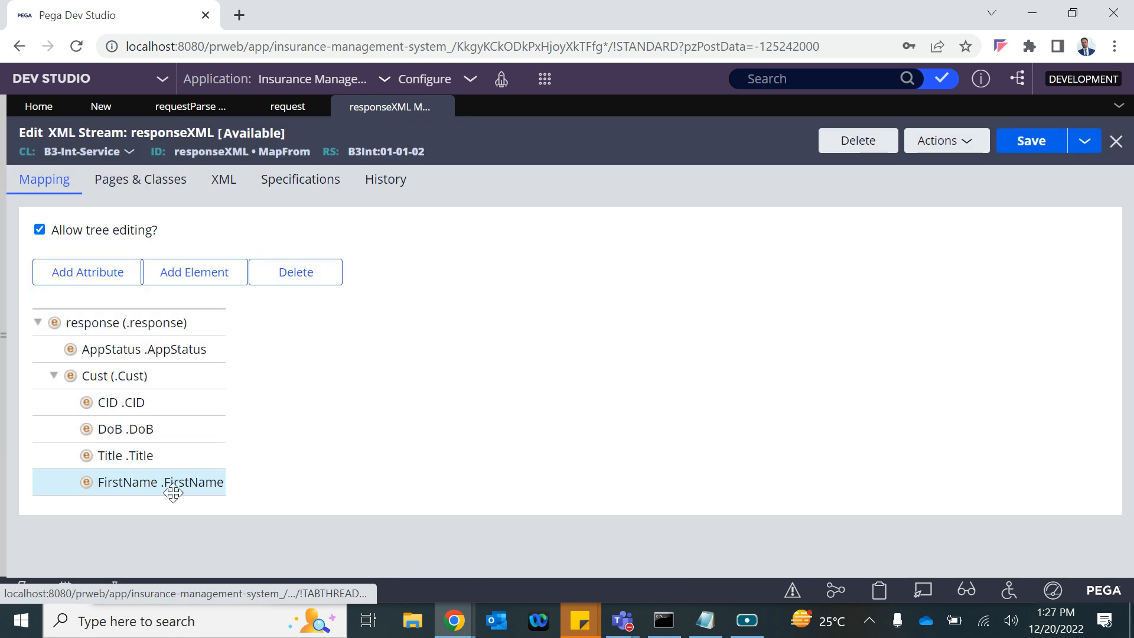
Add an element named LastName under Cust, map it to the source property .LastName, and save the XML stream
left_click(135, 378)
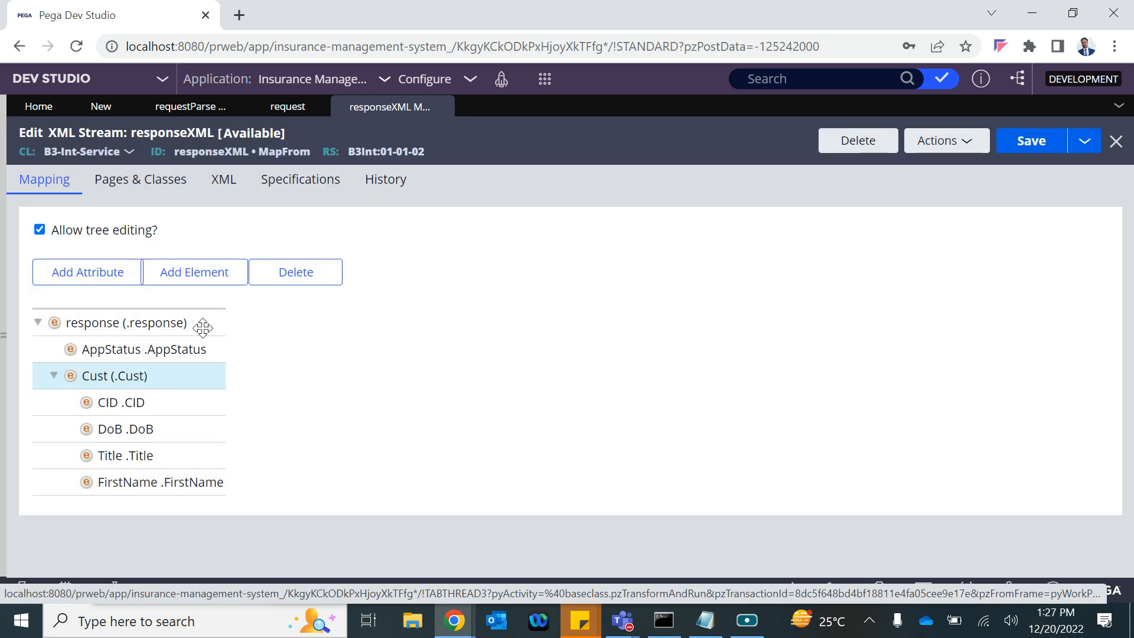
left_click(207, 274)
double_click(126, 510)
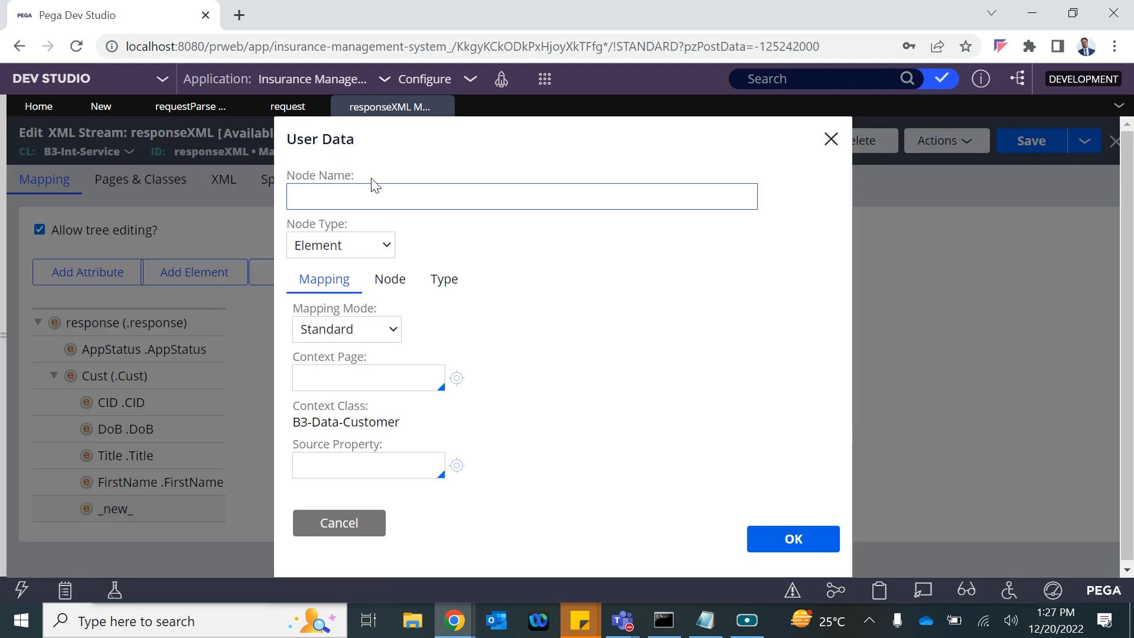
type(".")
key("Down")
key("Down")
key("Down")
key("Down")
key("Down")
key("Down")
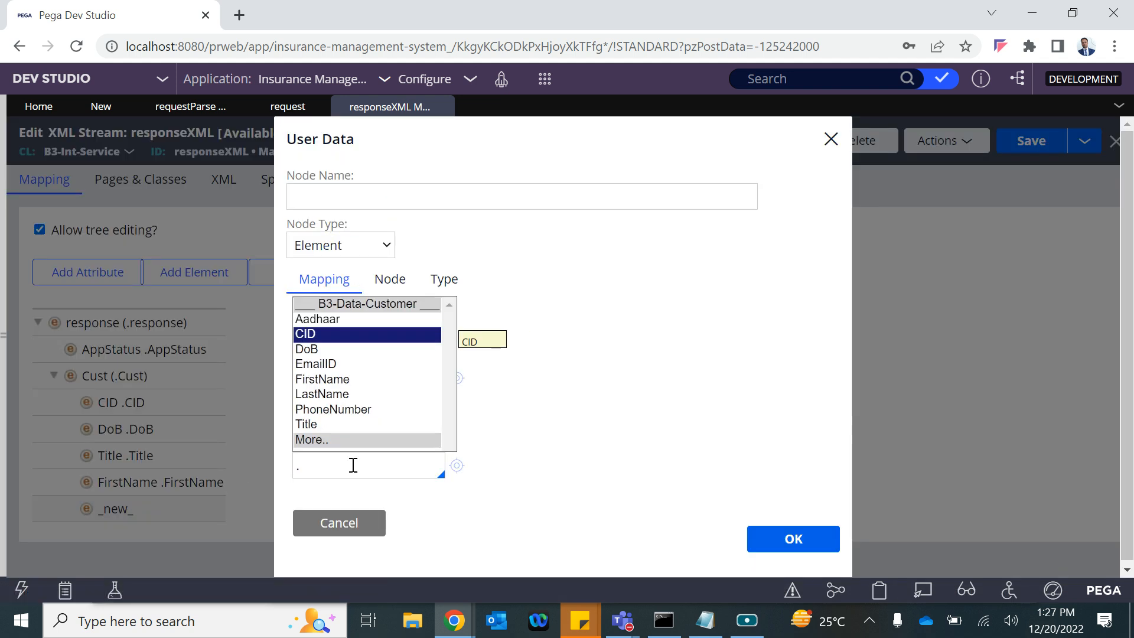
key("Return")
double_click(353, 465)
key("ctrl+c")
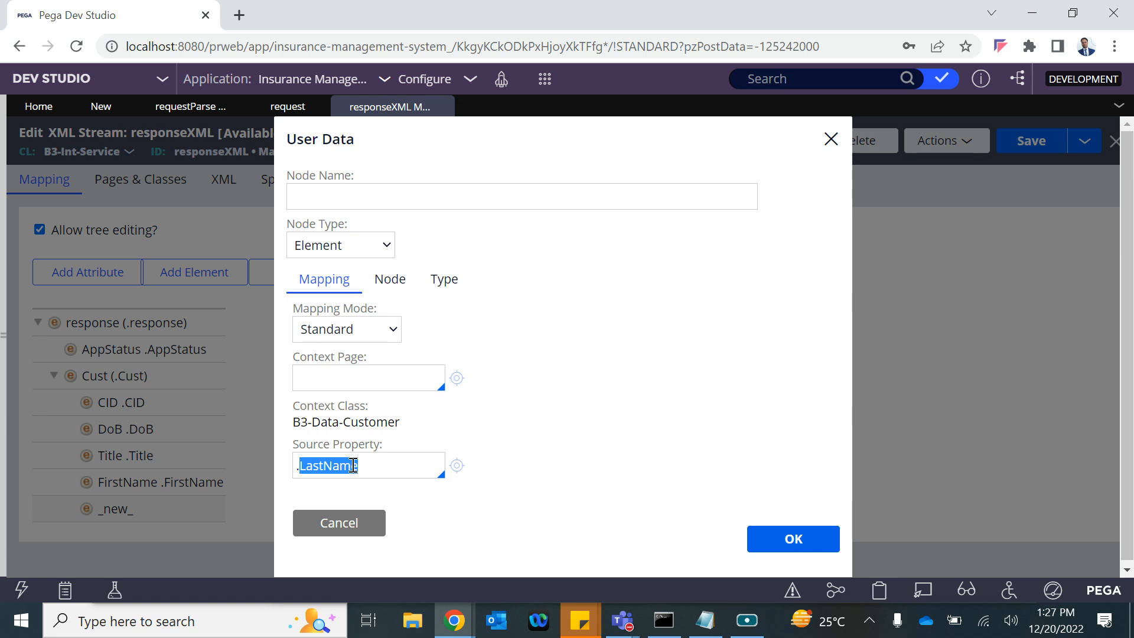
left_click(357, 204)
key("ctrl+v")
left_click(786, 538)
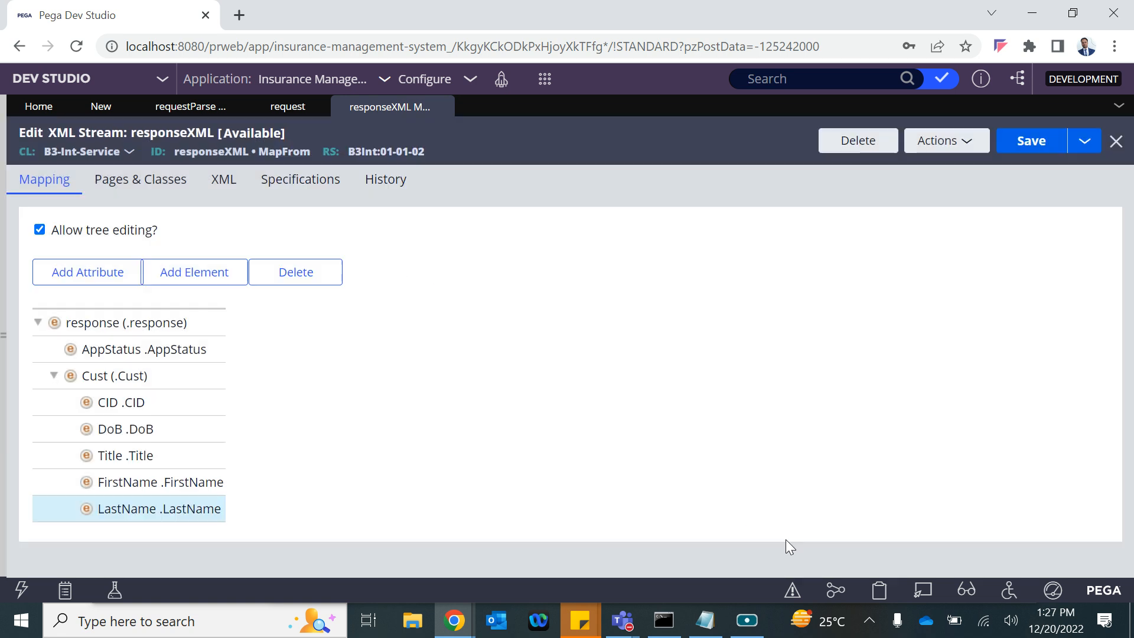
left_click(1031, 142)
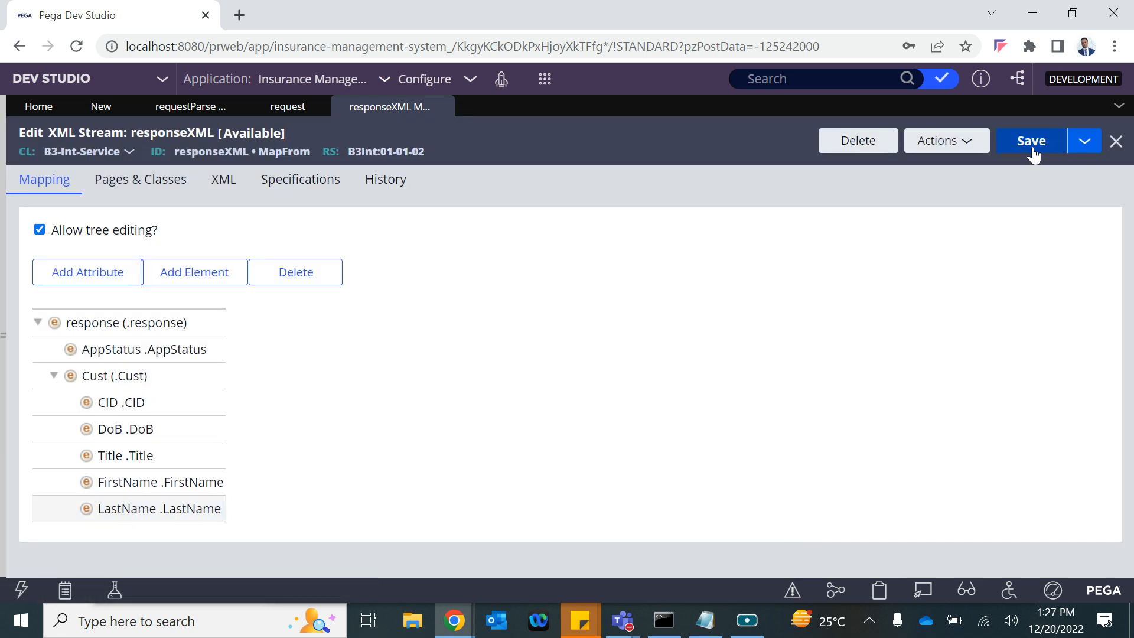
Reselect responseXML as the response parameter's Map from key in getAppStatusSOAP, and try to save the service
left_click(97, 107)
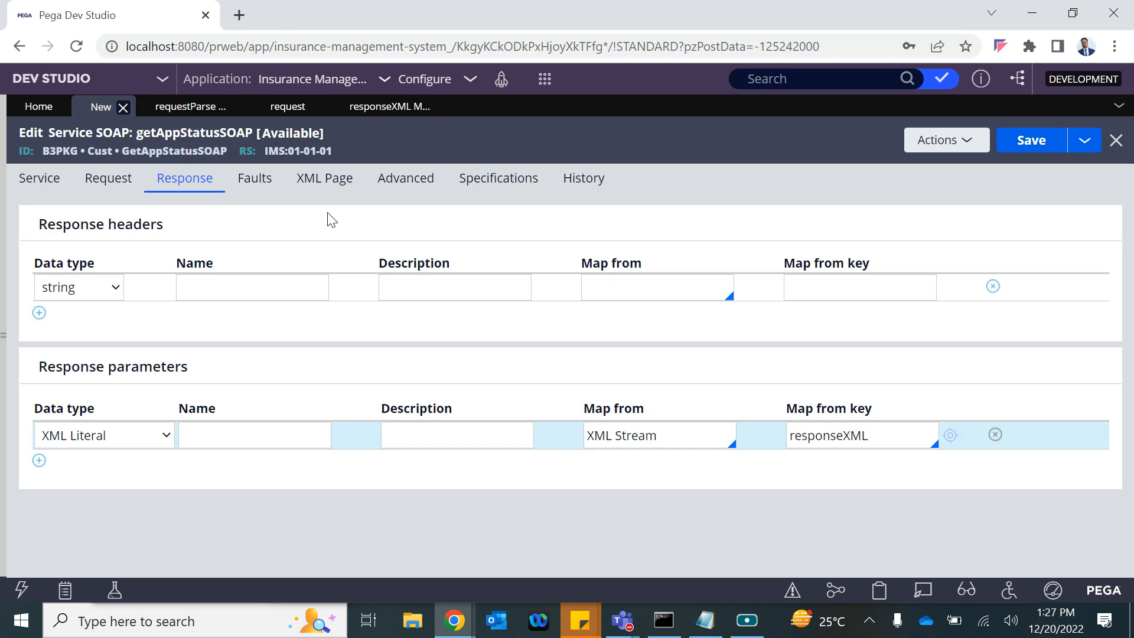
left_click(920, 432)
key("BackSpace")
key("BackSpace")
key("BackSpace")
key("BackSpace")
key("BackSpace")
key("BackSpace")
key("BackSpace")
key("BackSpace")
key("BackSpace")
key("BackSpace")
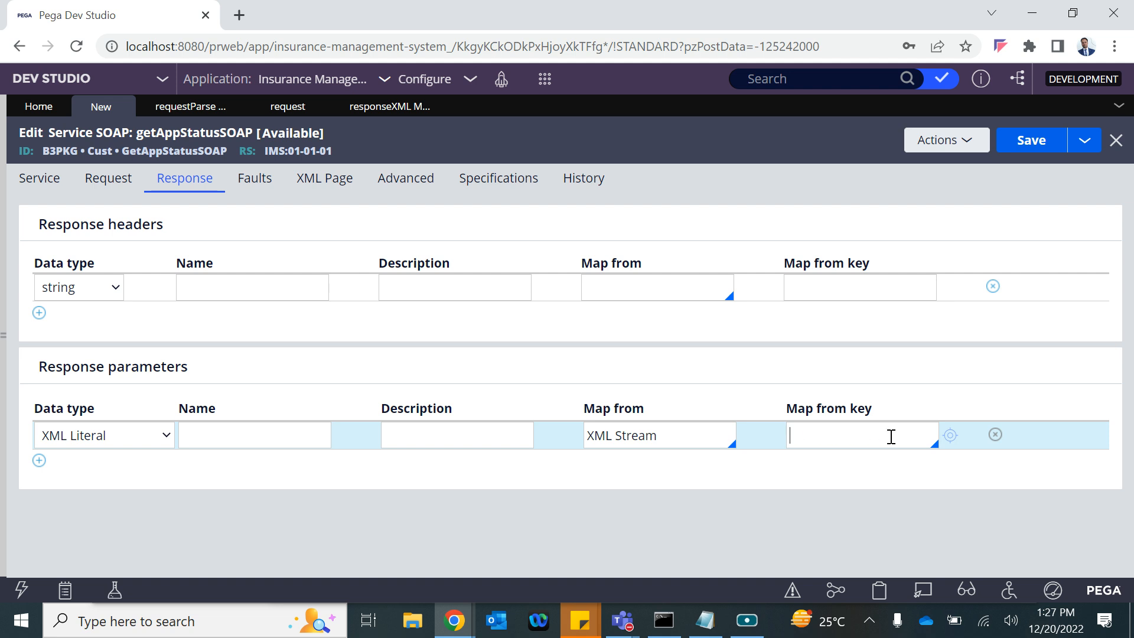
key("Down")
key("Down")
key("Return")
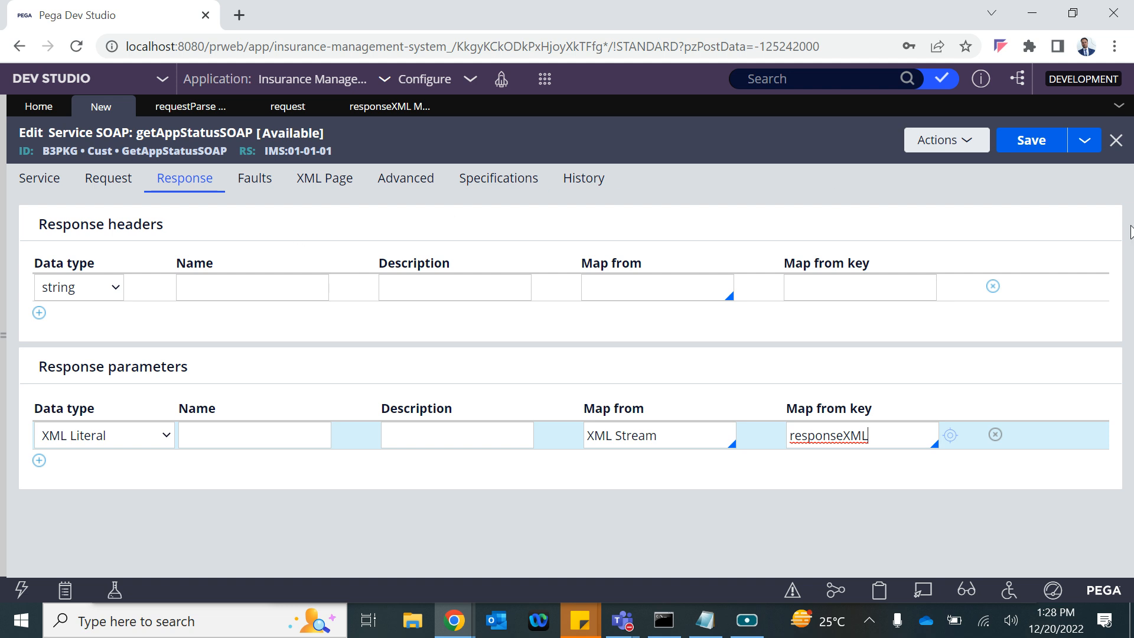
left_click(1029, 148)
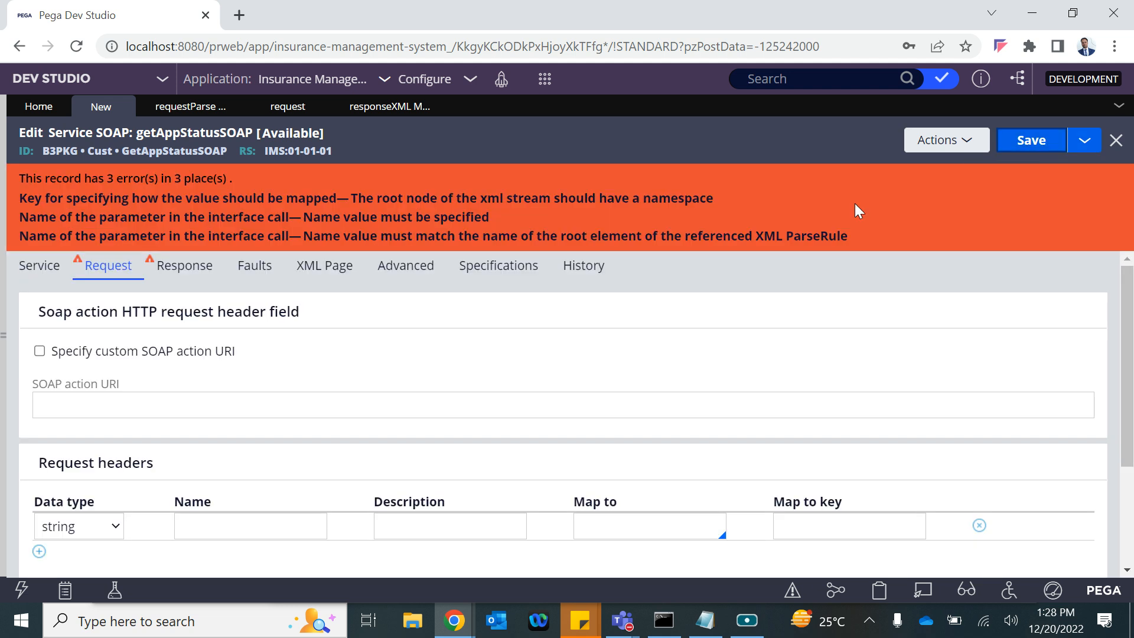
Check the root element of the requestParse rule and rename the SOAP service's request parameter to request
scroll(231, 429, "down", 3)
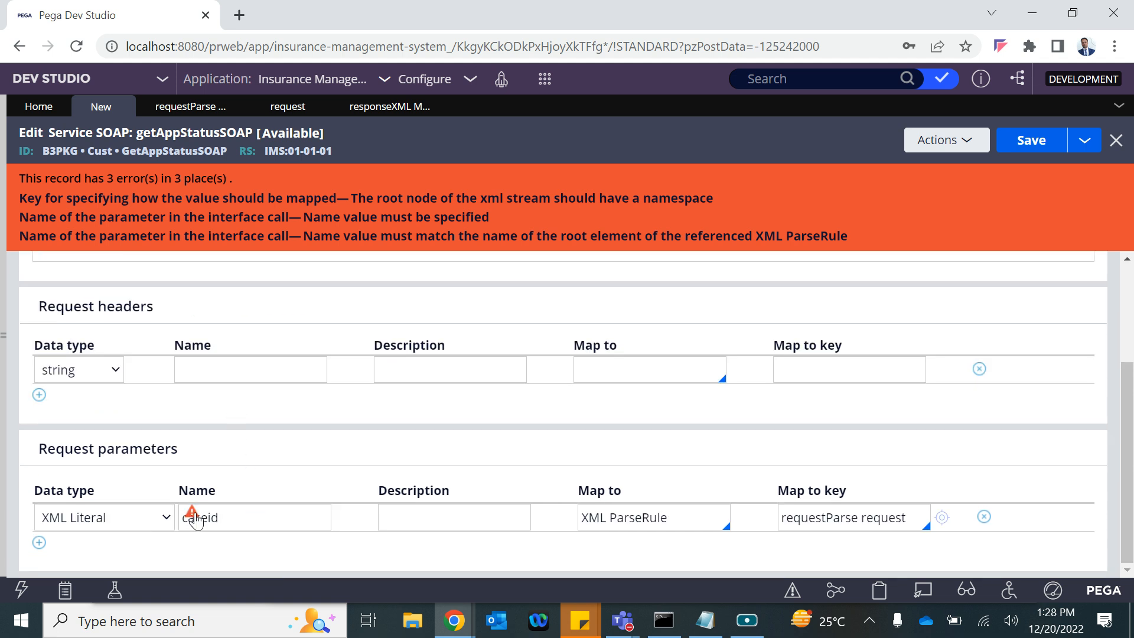
mouse_move(197, 522)
double_click(817, 518)
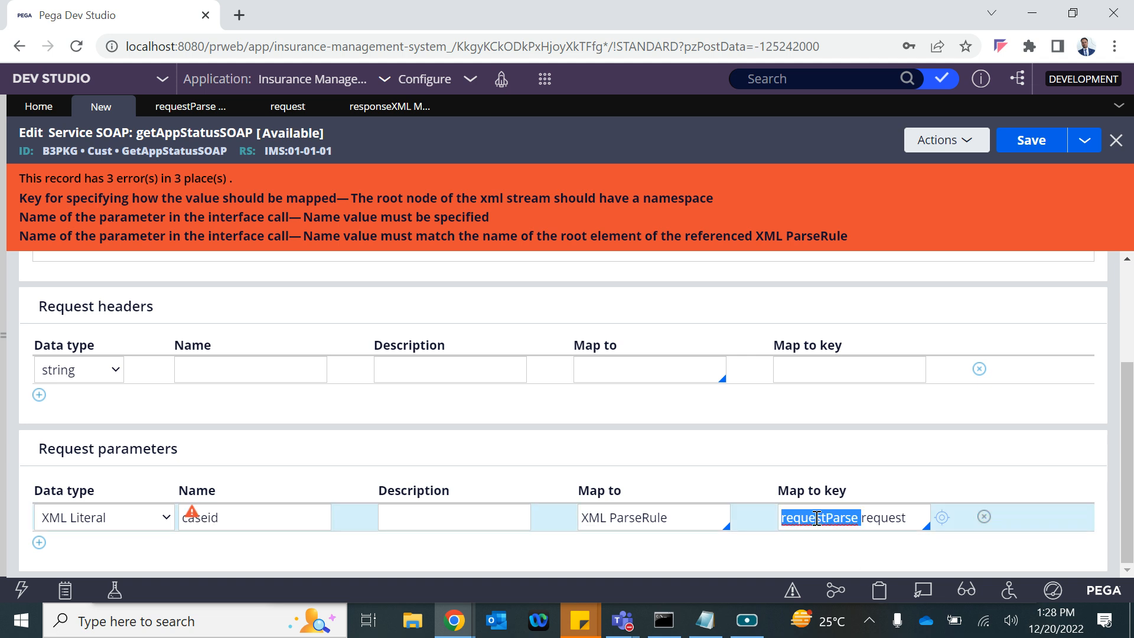
left_click(941, 517)
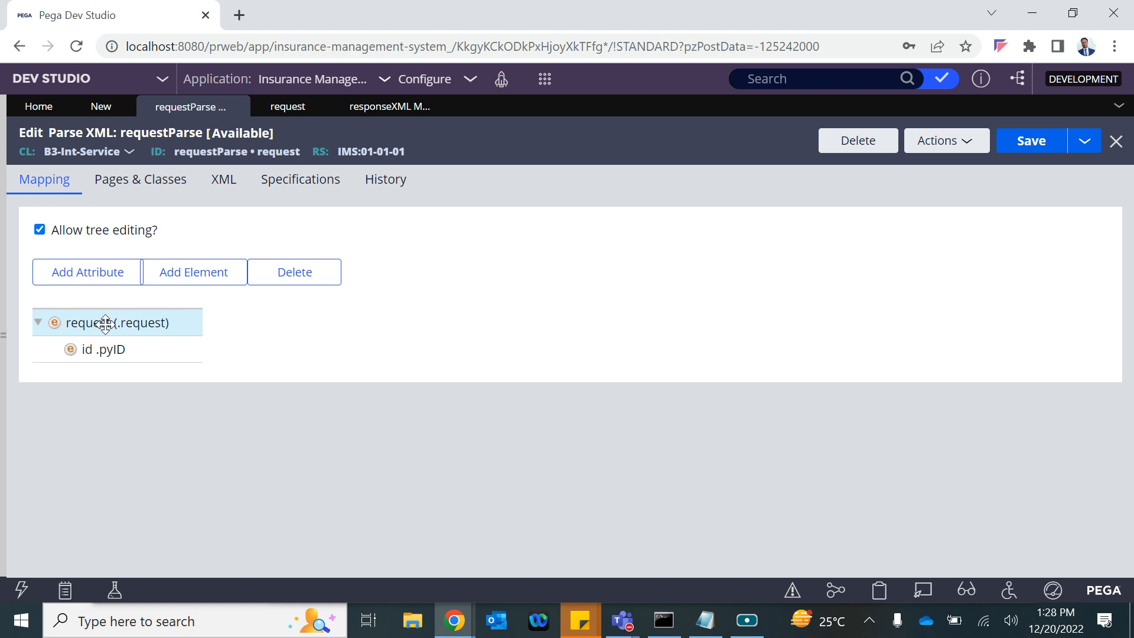
left_click(87, 114)
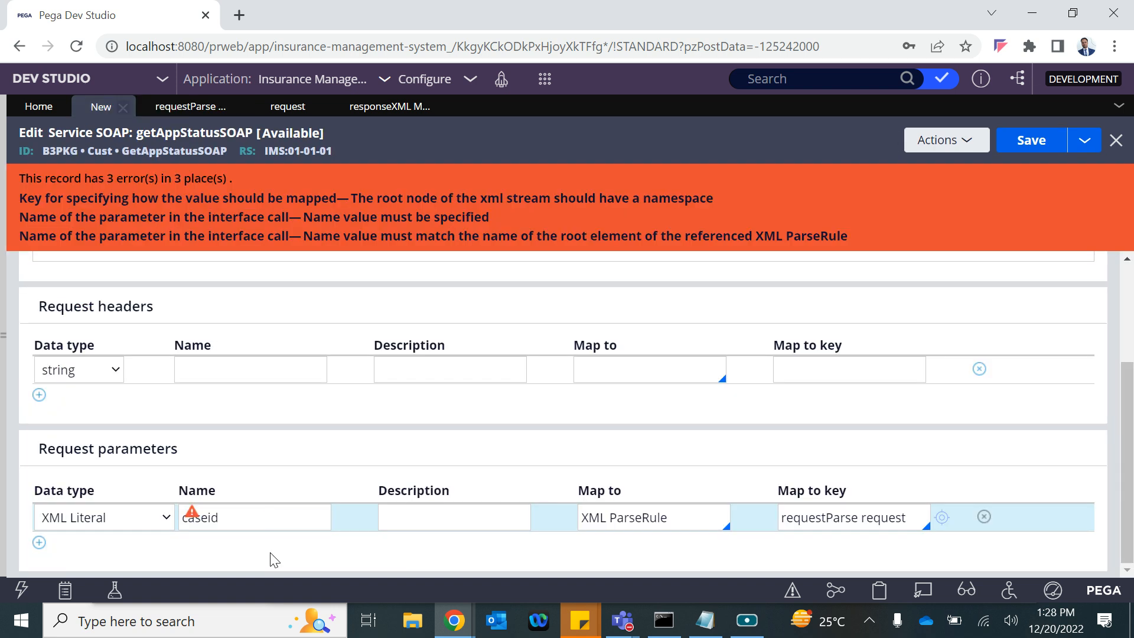
double_click(200, 518)
type("request")
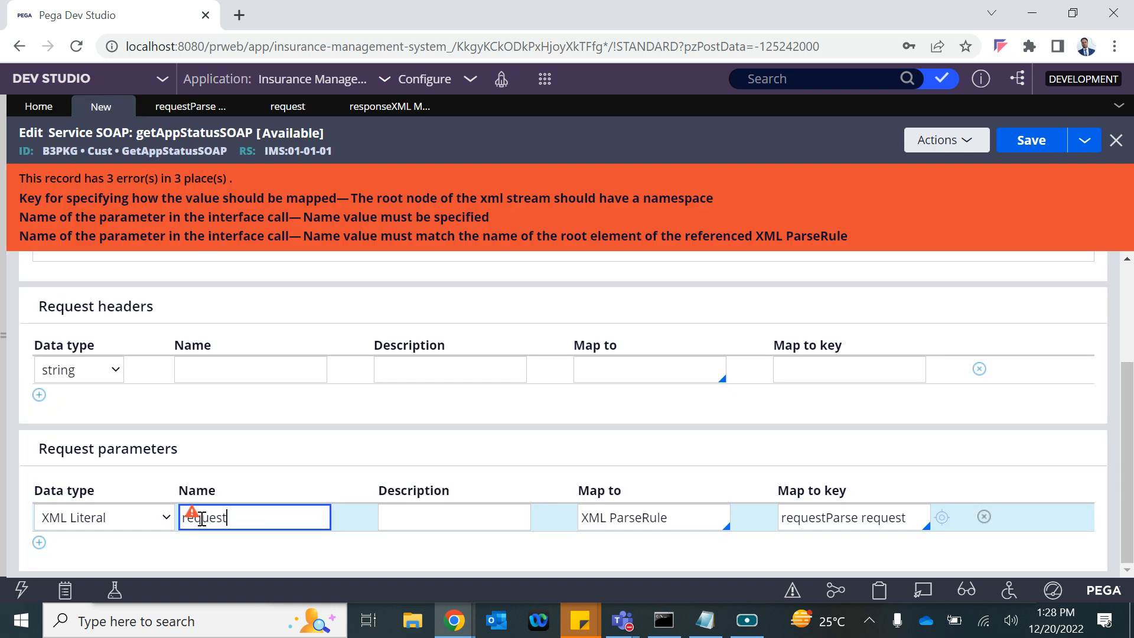
scroll(200, 481, "up", 3)
Name the XML Literal response parameter response and try to save the SOAP service
left_click(165, 261)
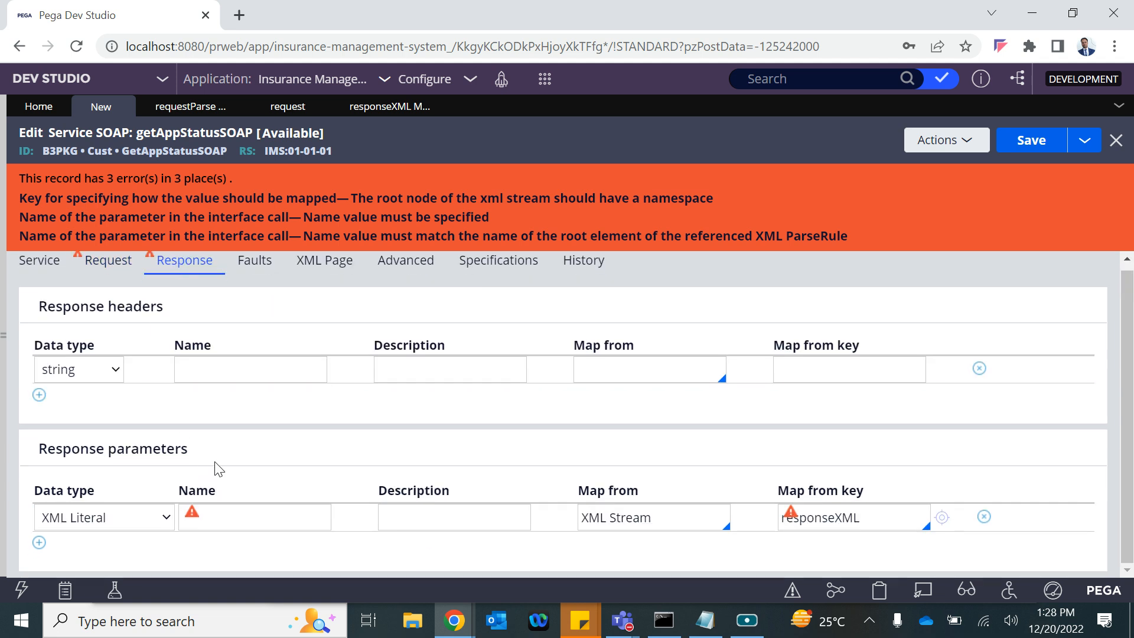
left_click(238, 515)
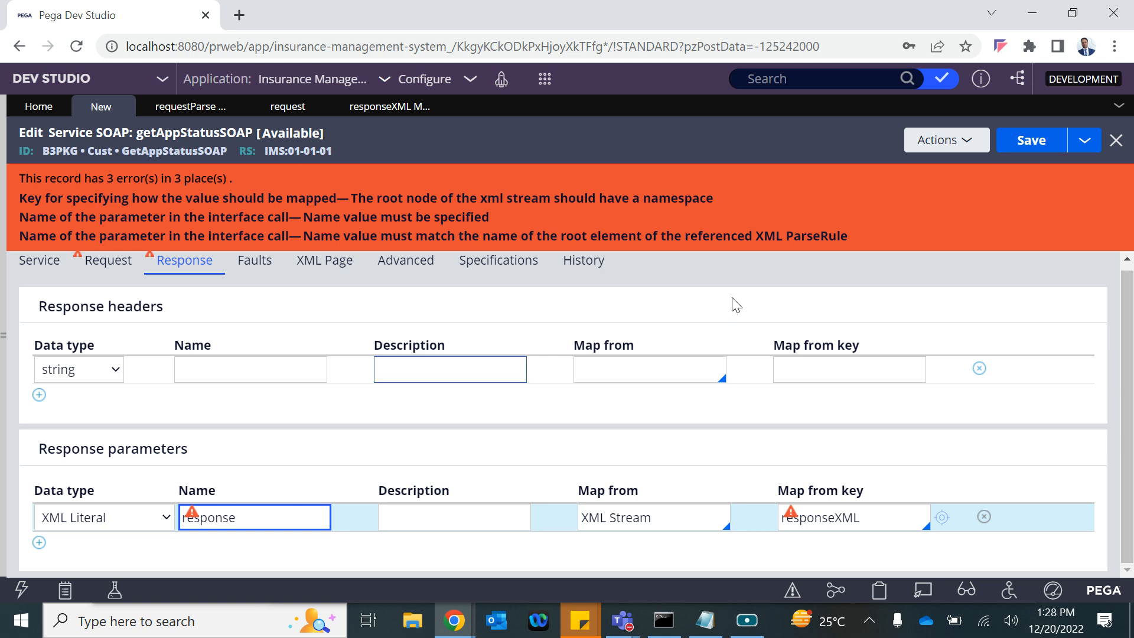
left_click(1044, 140)
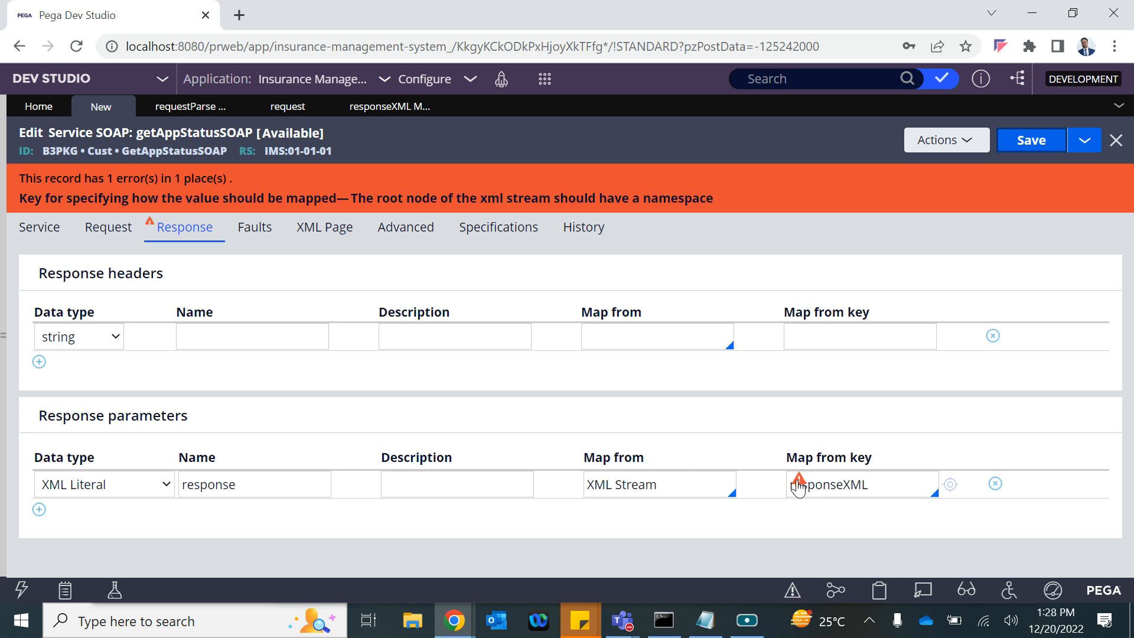
Open the responseXML stream, copy the response root element's name into its node namespace, and save the stream
mouse_move(798, 488)
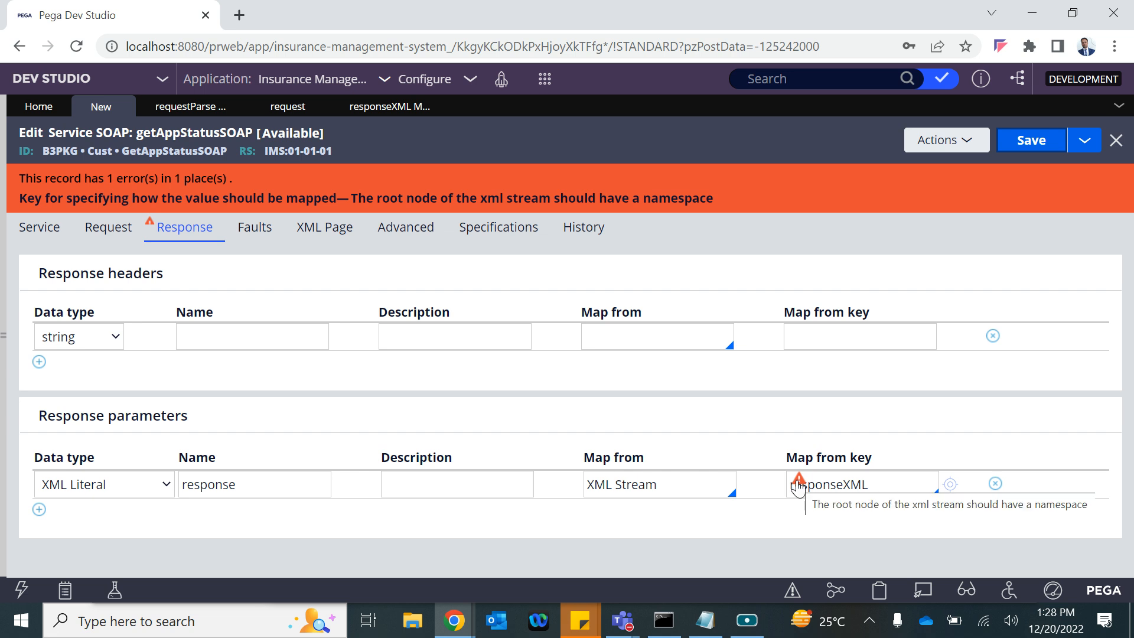
left_click(948, 485)
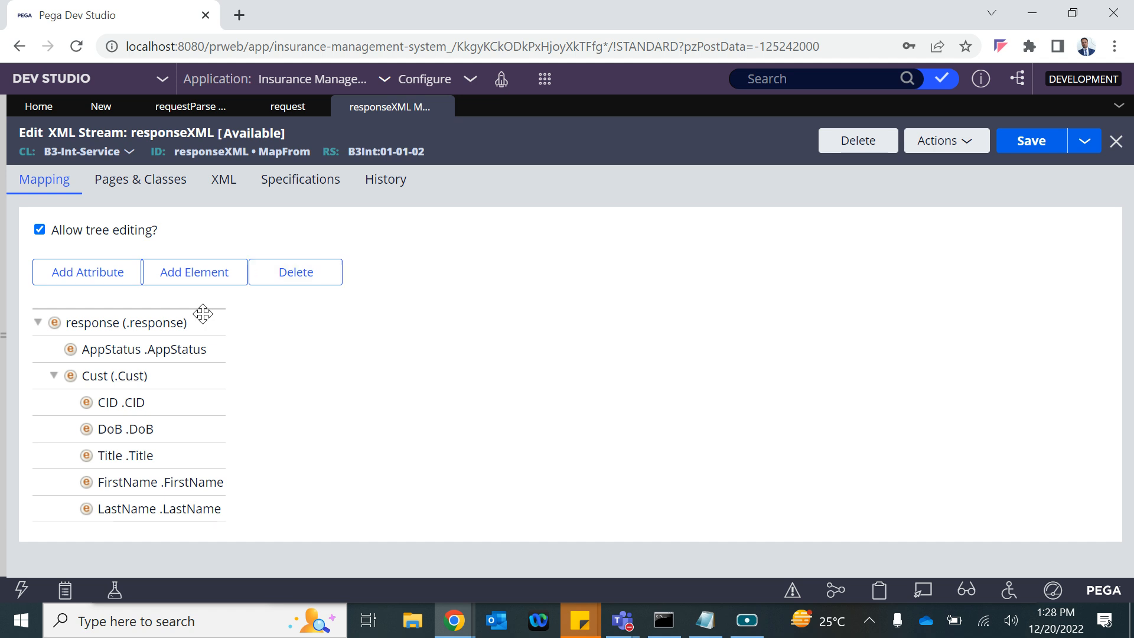
double_click(117, 323)
left_click(552, 324)
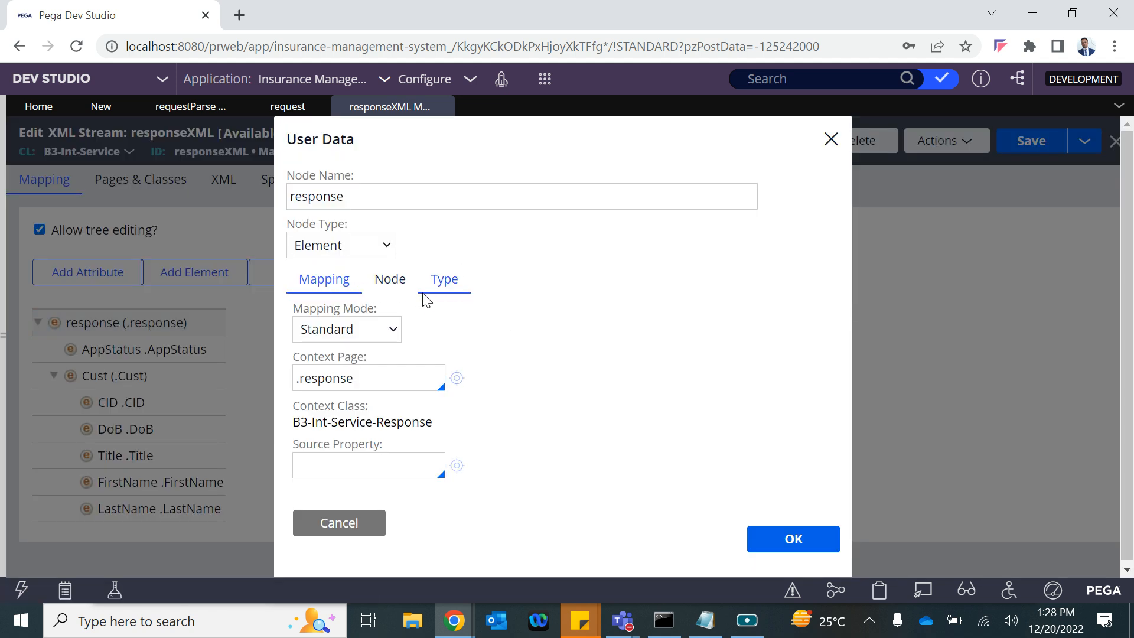
left_click(397, 285)
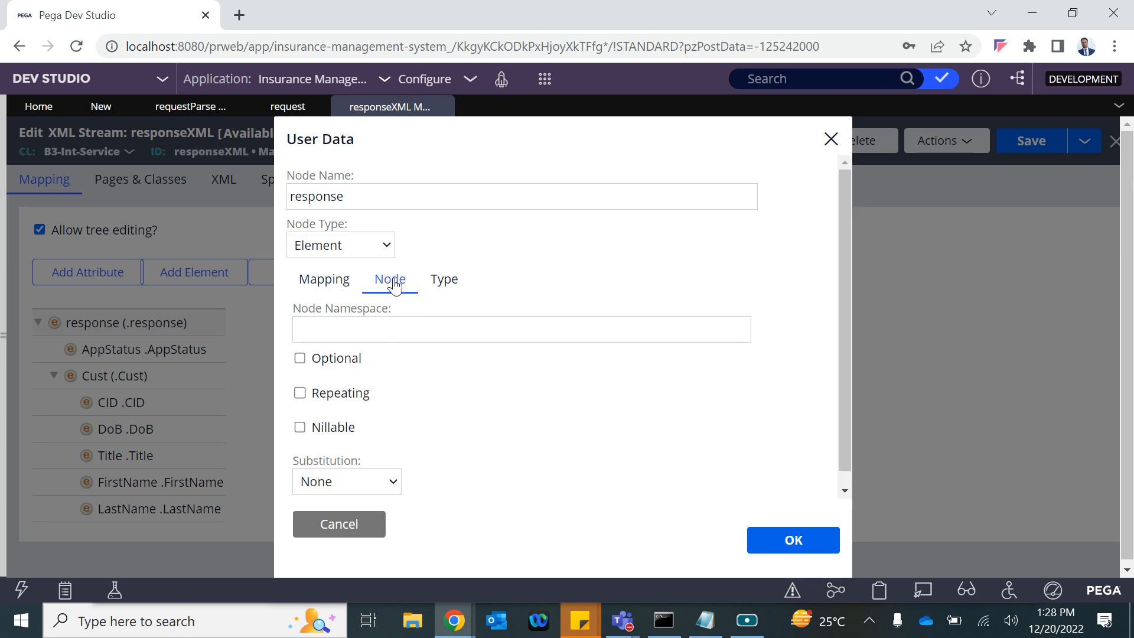
left_click(351, 335)
double_click(324, 200)
left_click(348, 333)
key("ctrl+v")
left_click(780, 540)
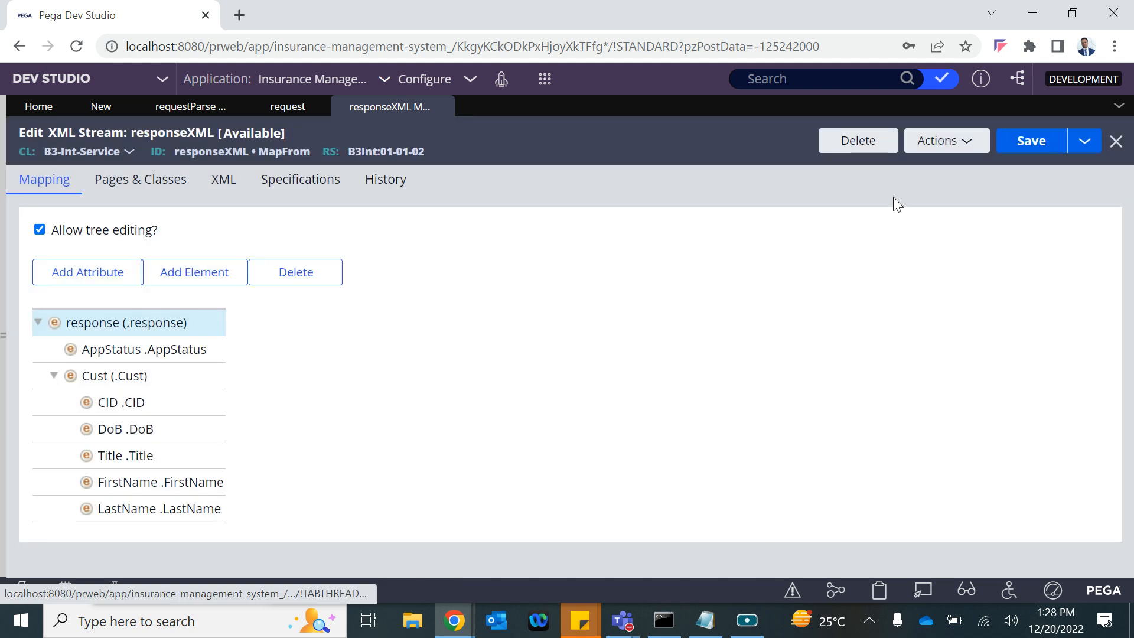
left_click(1030, 141)
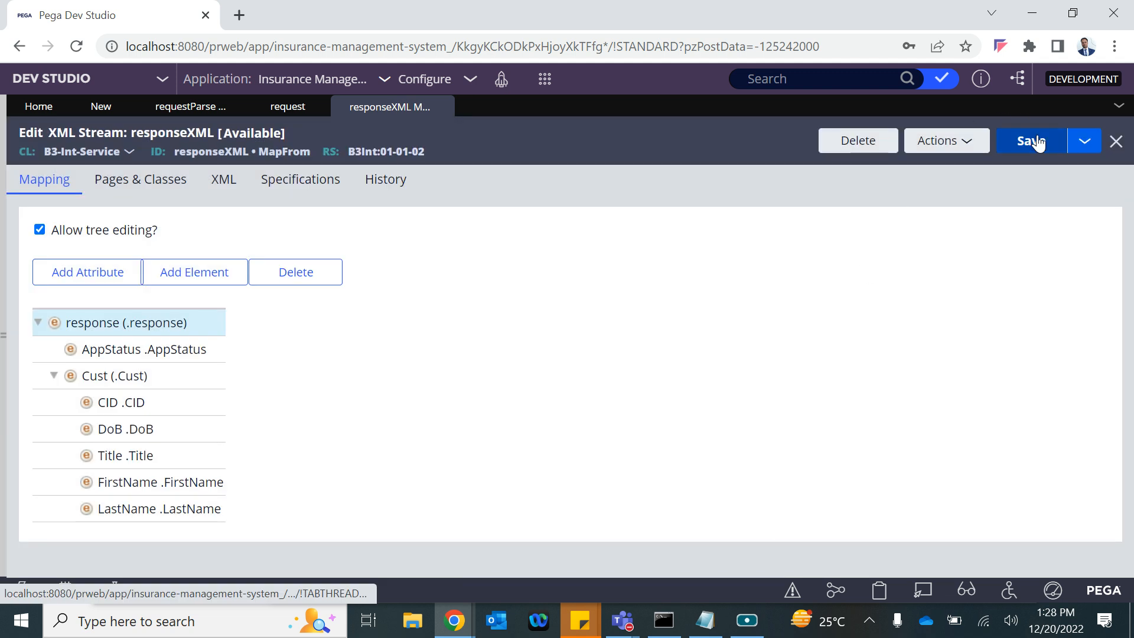
Return to the getAppStatusSOAP service rule and save it again with the updated responseXML stream
left_click(174, 105)
left_click(102, 108)
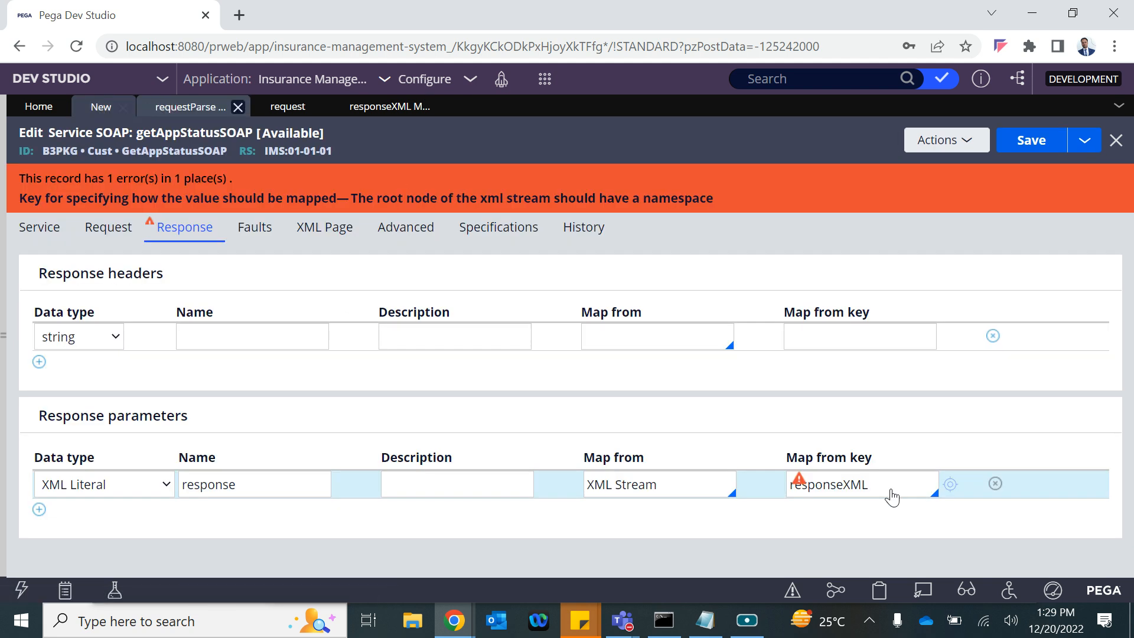
left_click(1033, 144)
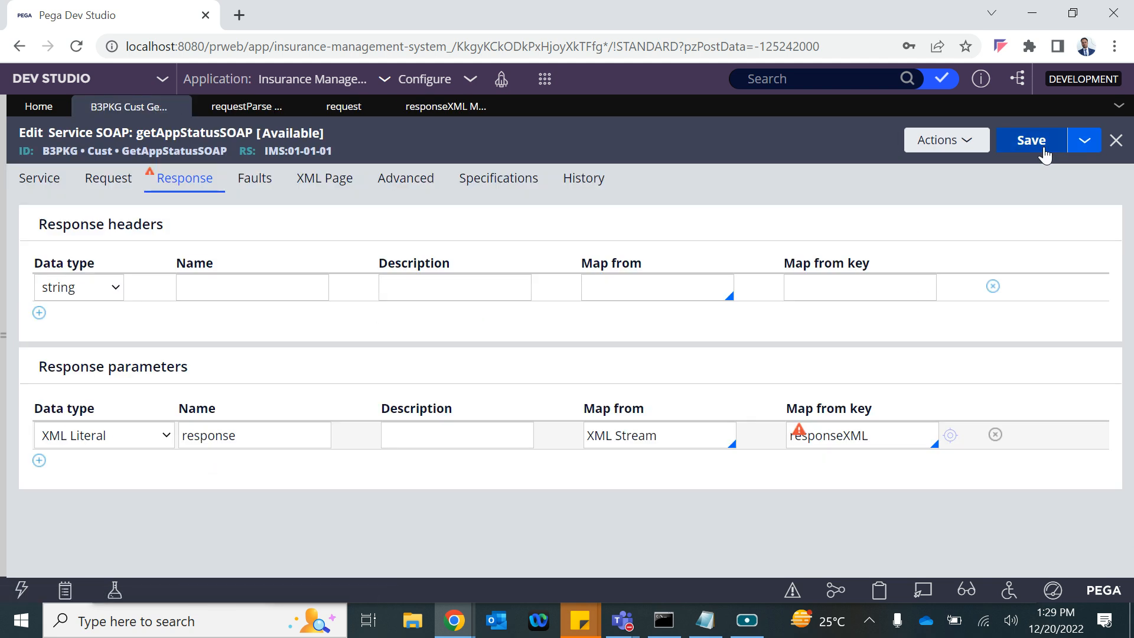
left_click(1033, 144)
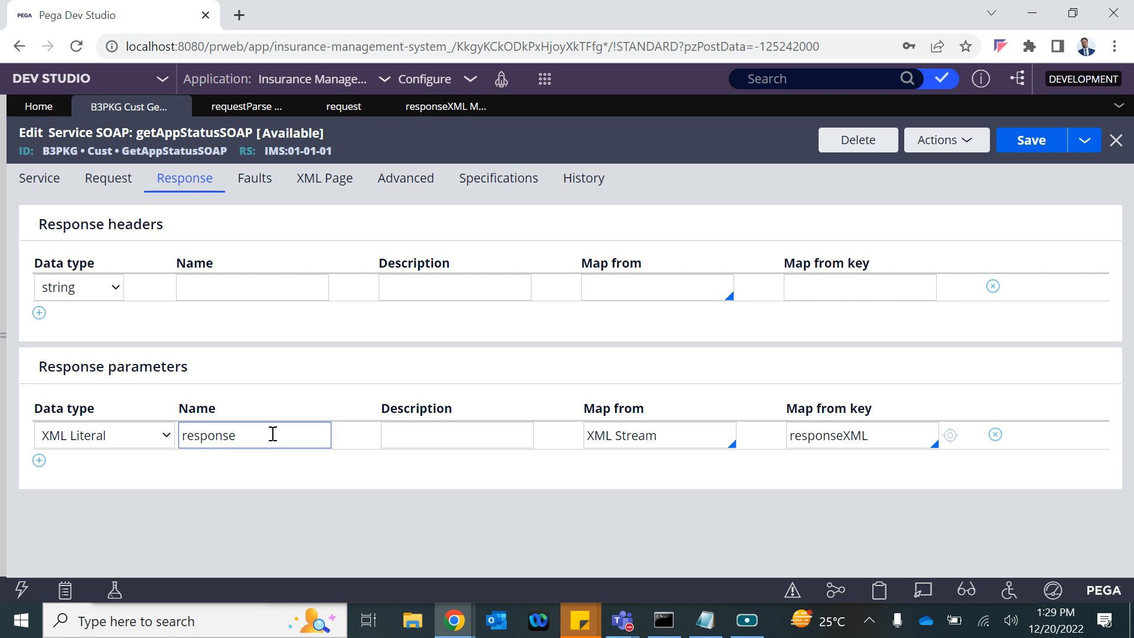
Review the SOAP service's primary page and activity settings, faults, XML page, advanced options and specifications
left_click(53, 178)
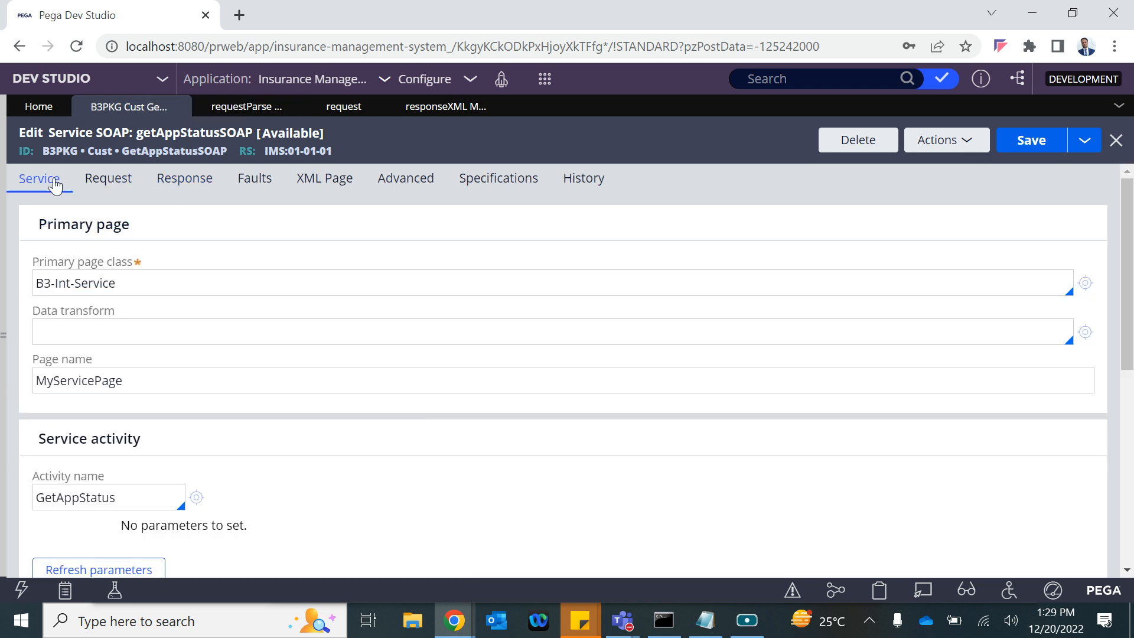
scroll(353, 494, "down", 7)
scroll(353, 494, "up", 10)
left_click(260, 190)
left_click(323, 190)
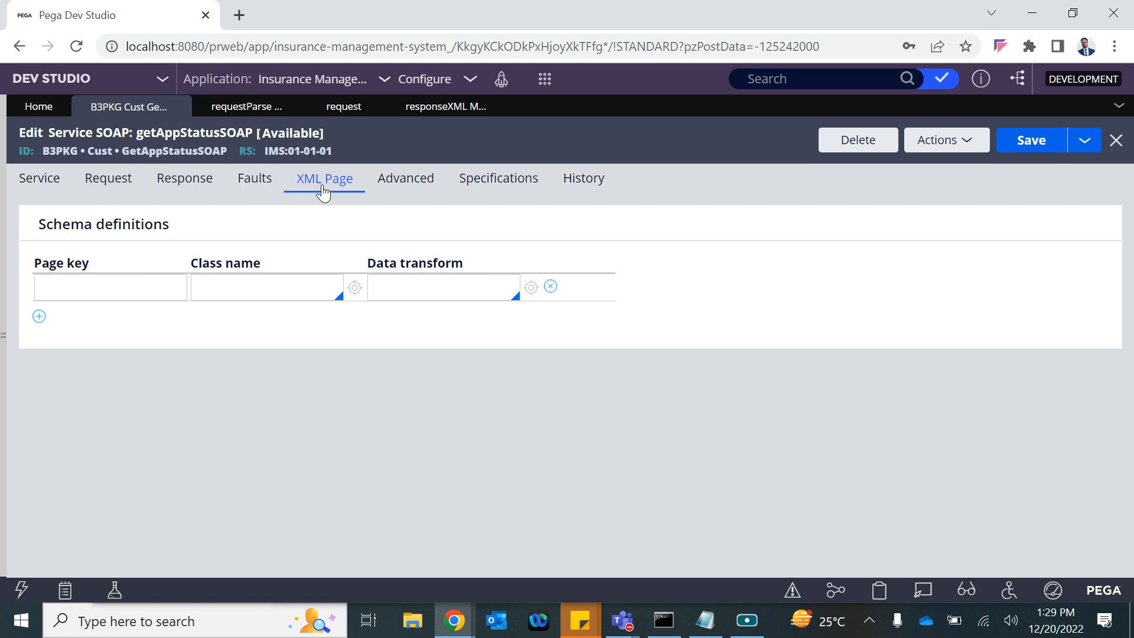
left_click(388, 189)
left_click(476, 185)
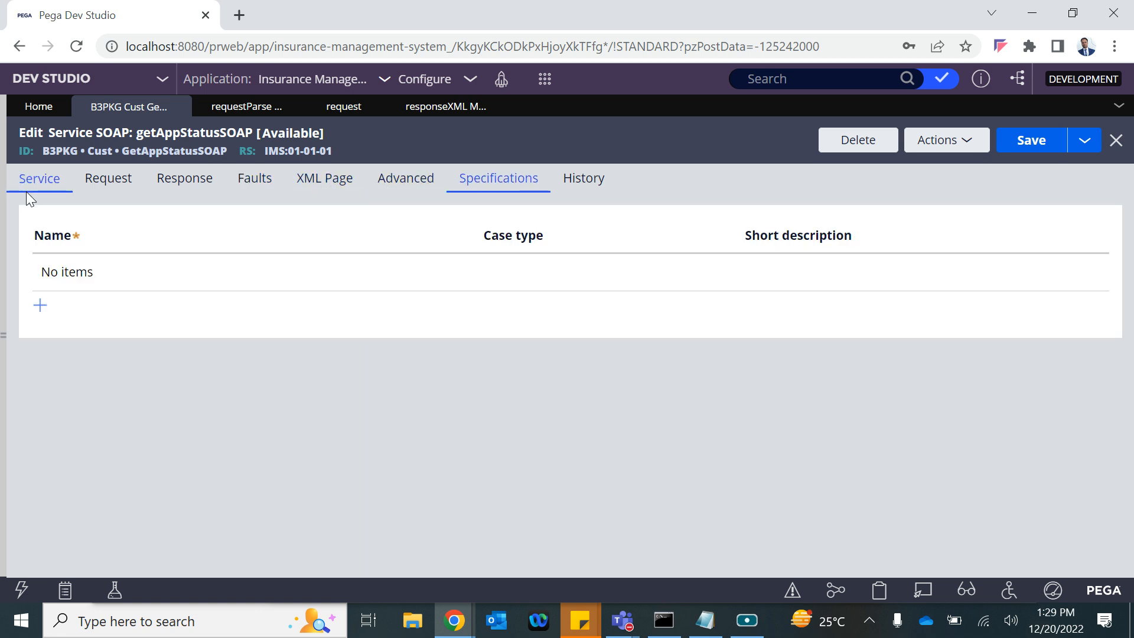
left_click(26, 192)
List the Service Package records under the integration resources in the Records explorer and open the B3PKG service package
left_click(4, 435)
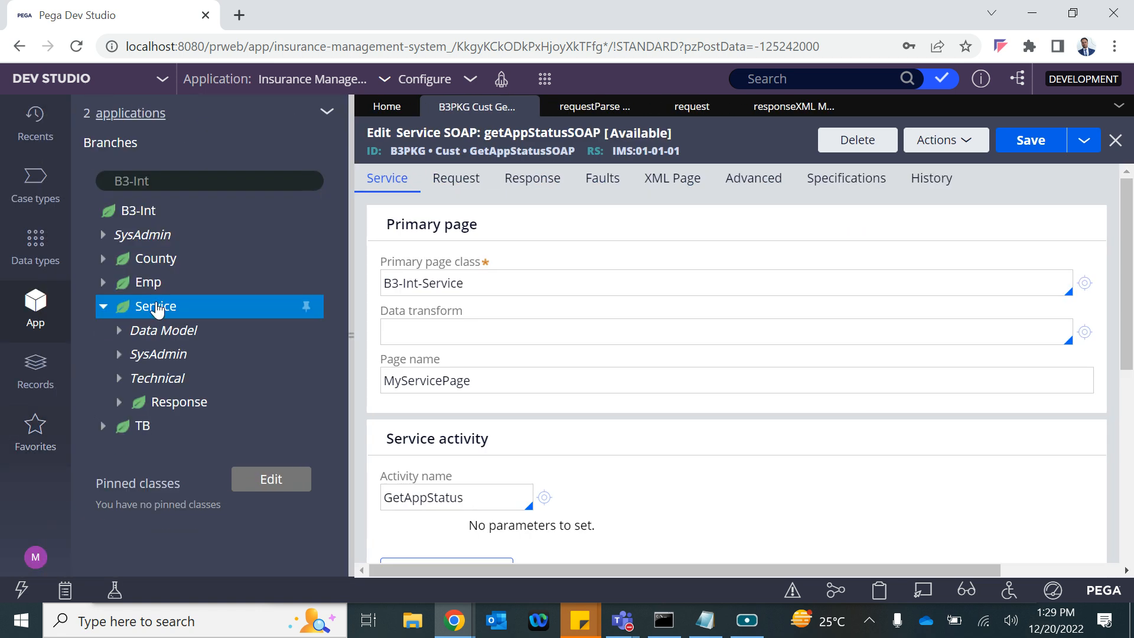
left_click(37, 372)
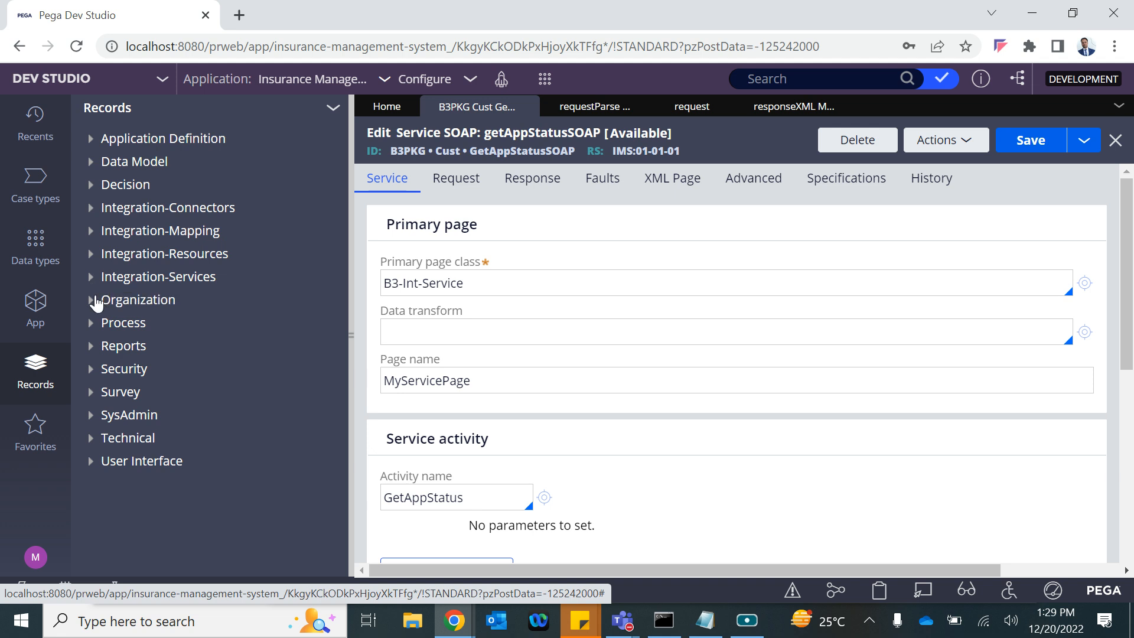
left_click(93, 277)
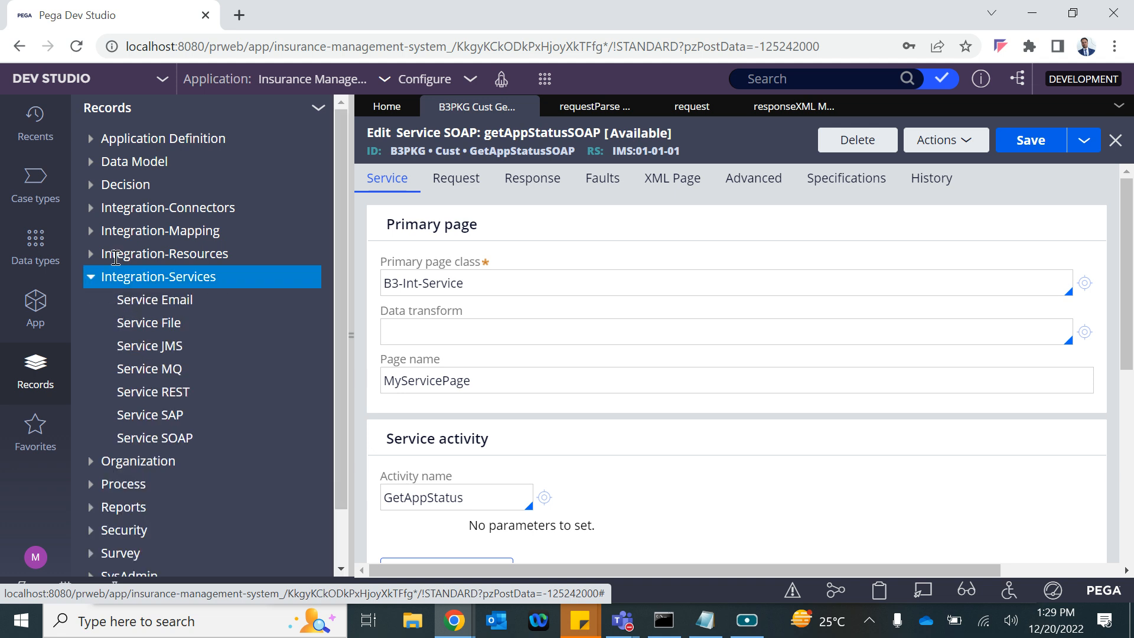
left_click(91, 276)
left_click(91, 254)
scroll(168, 450, "down", 1)
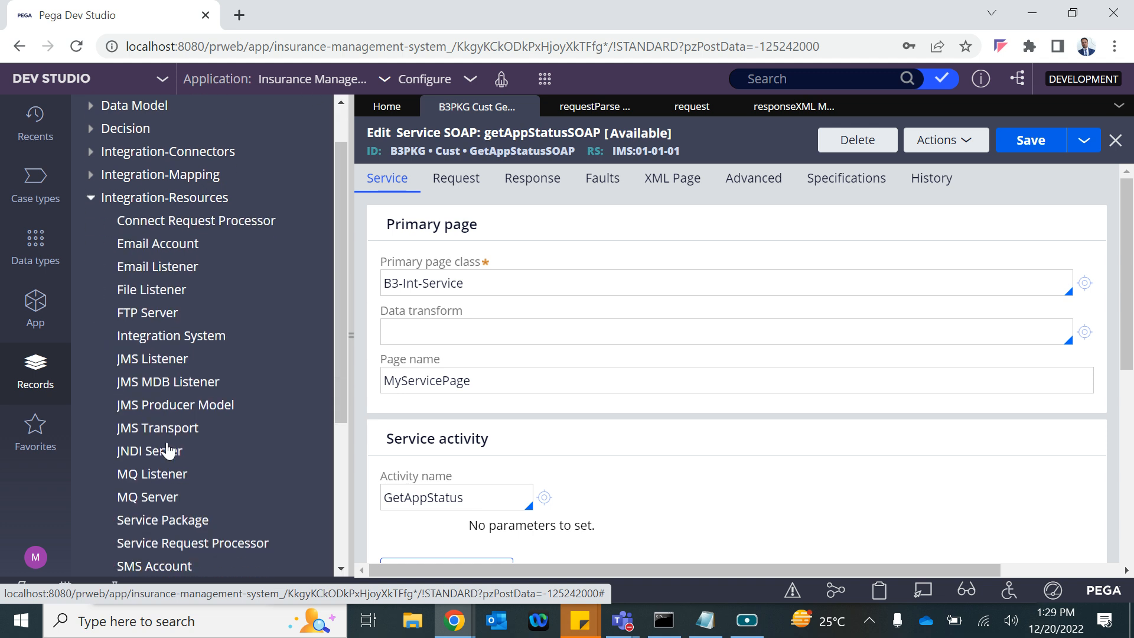
scroll(168, 450, "up", 1)
scroll(167, 449, "down", 2)
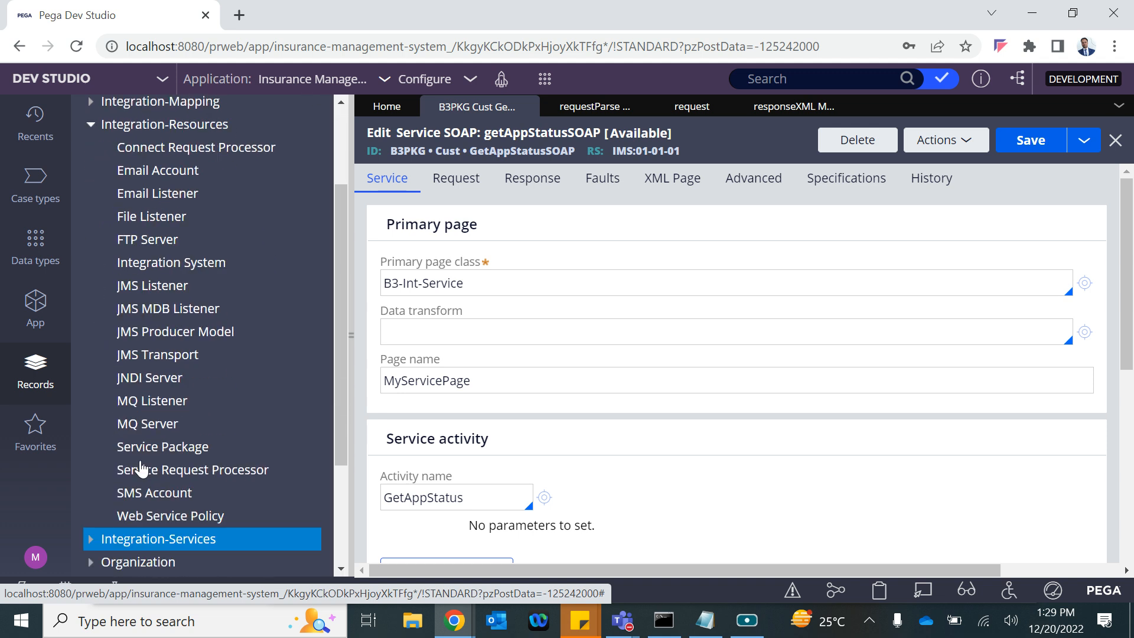
left_click(154, 452)
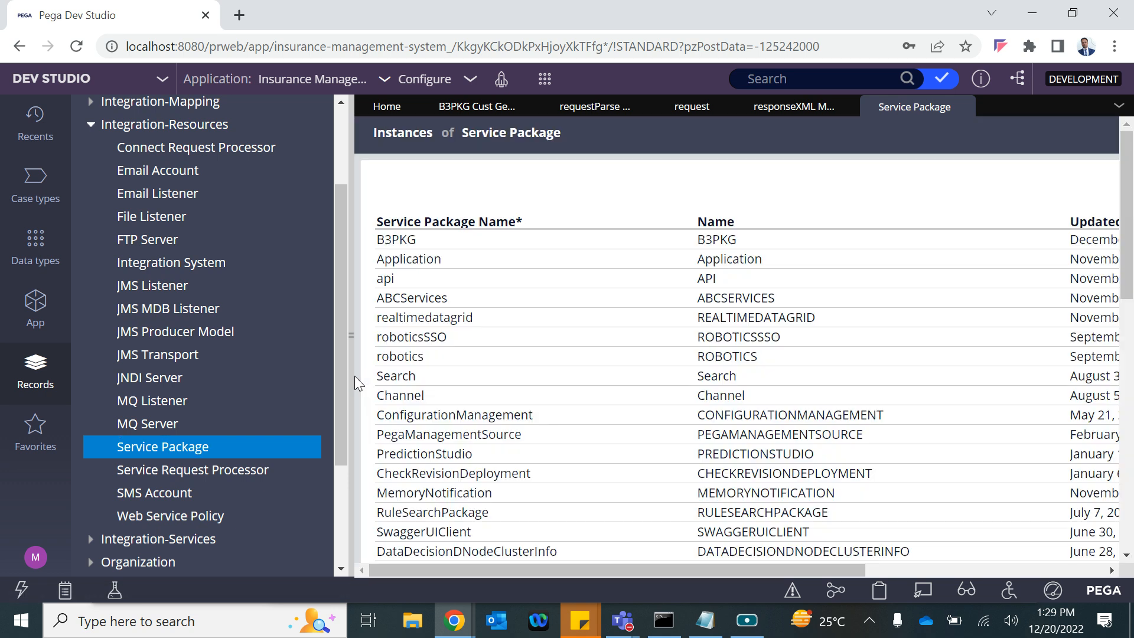
left_click(353, 373)
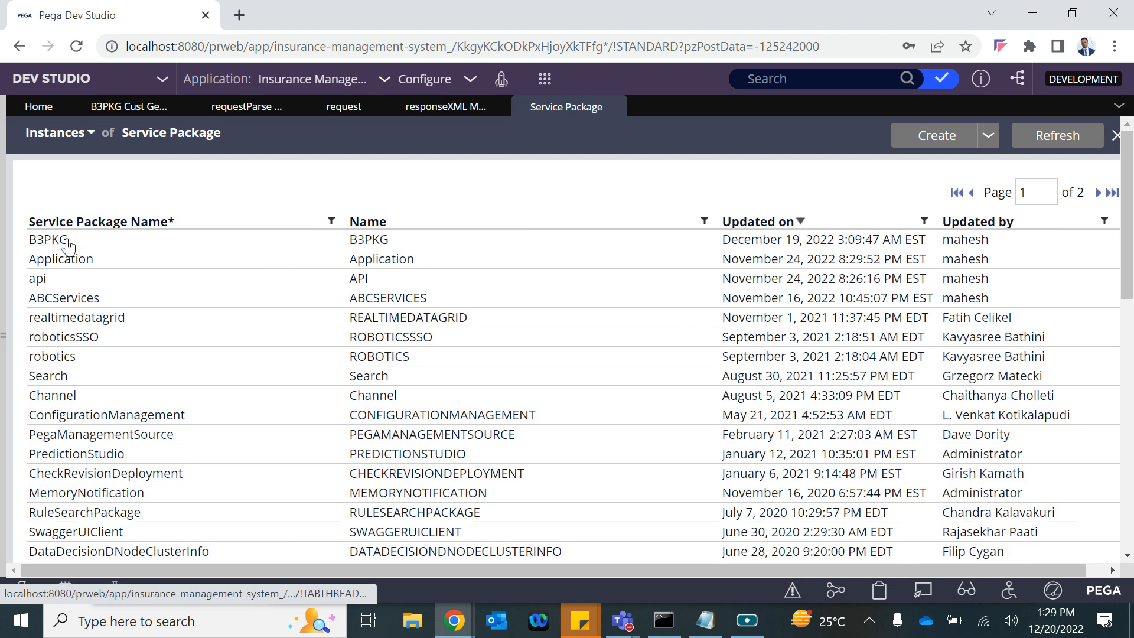
left_click(68, 239)
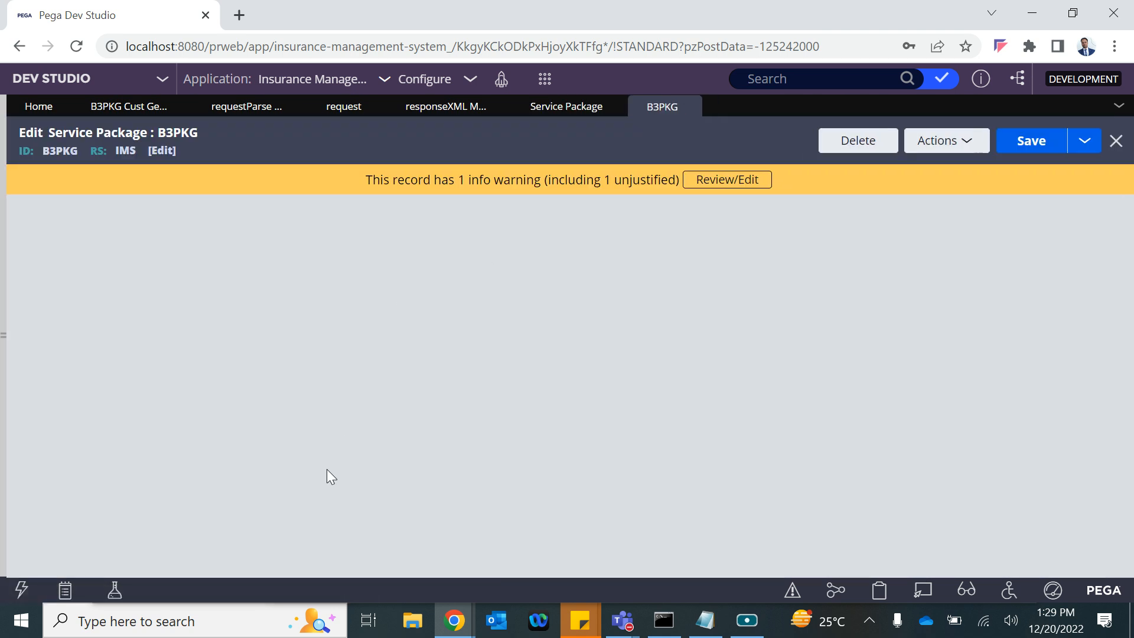
Set B3PKG's methods service type to Rule-Service-SOAP and copy the WSDL URL from the deployment results
scroll(328, 427, "down", 3)
scroll(329, 425, "up", 2)
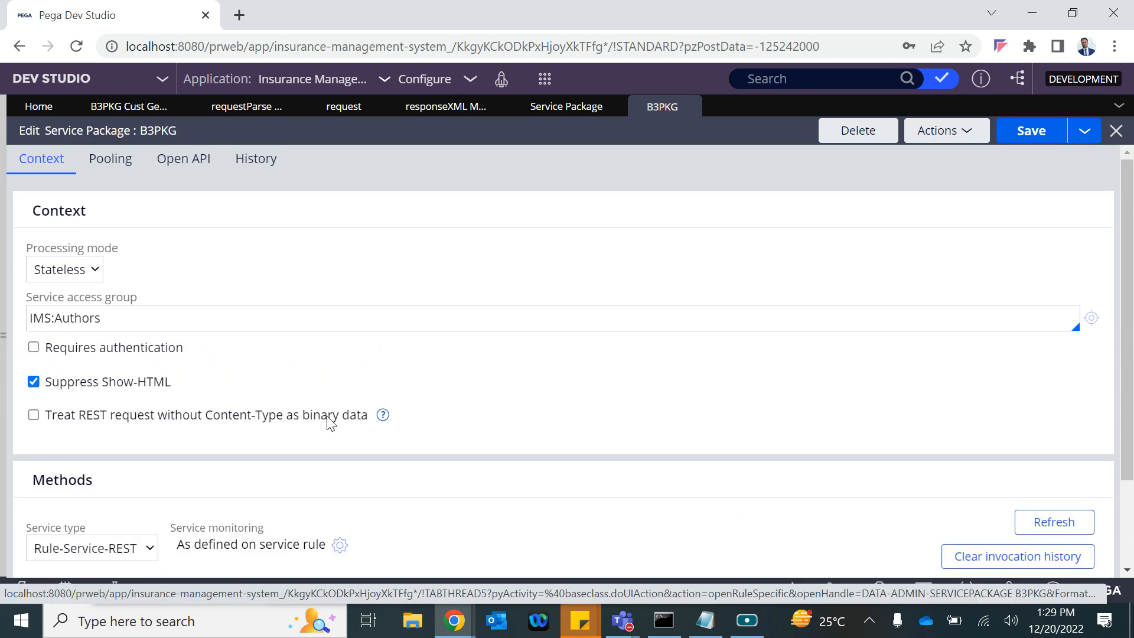
scroll(312, 394, "down", 2)
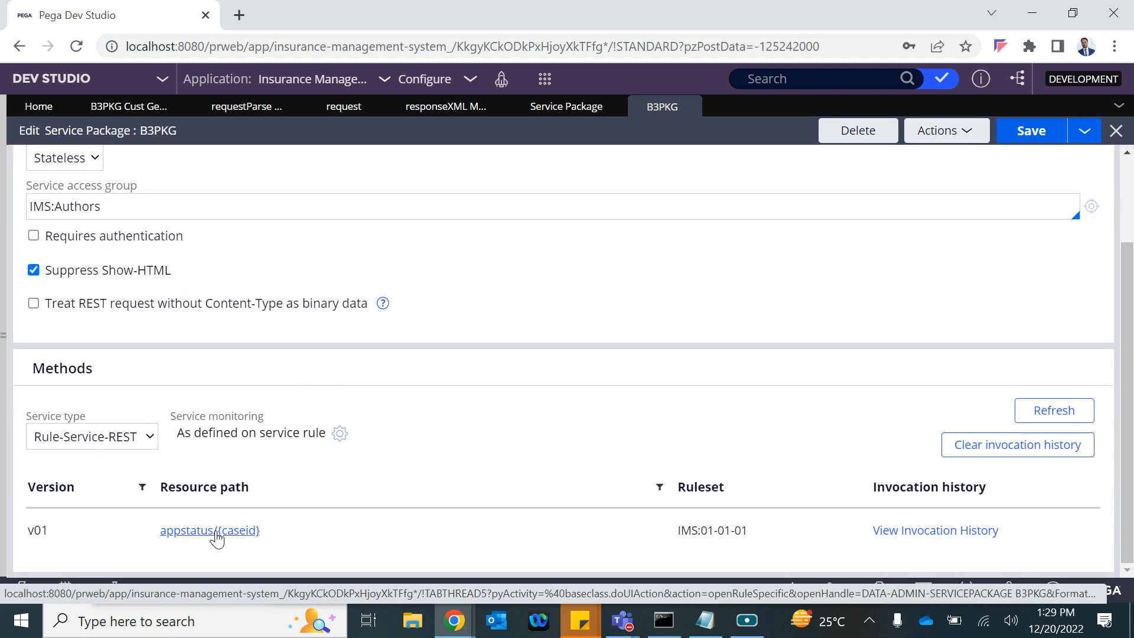
left_click(134, 438)
left_click(87, 475)
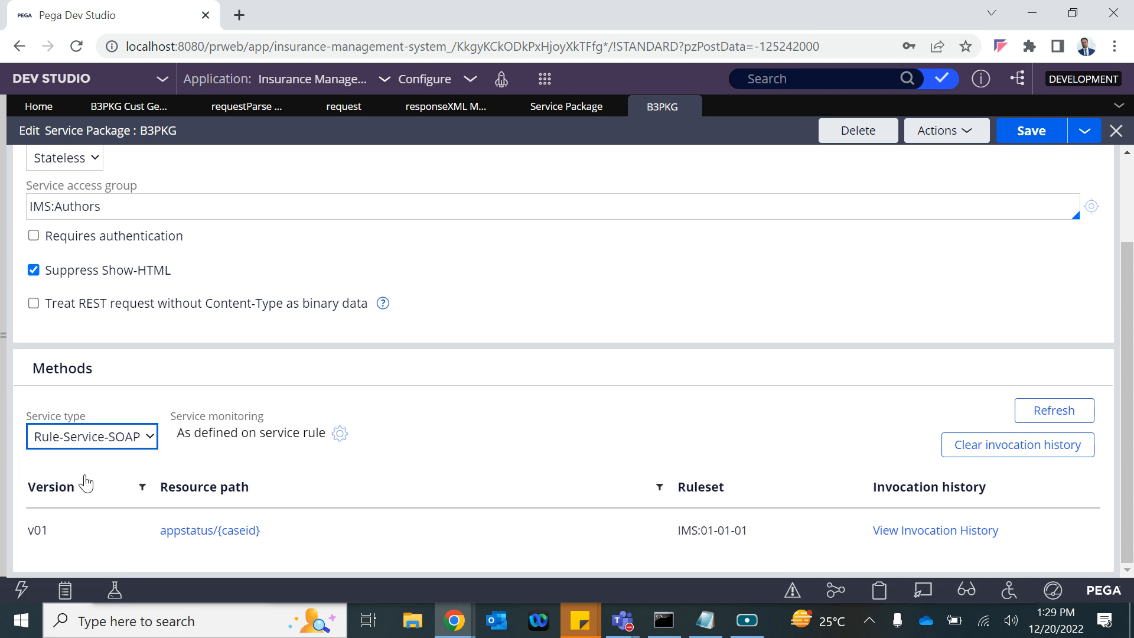
scroll(224, 451, "down", 5)
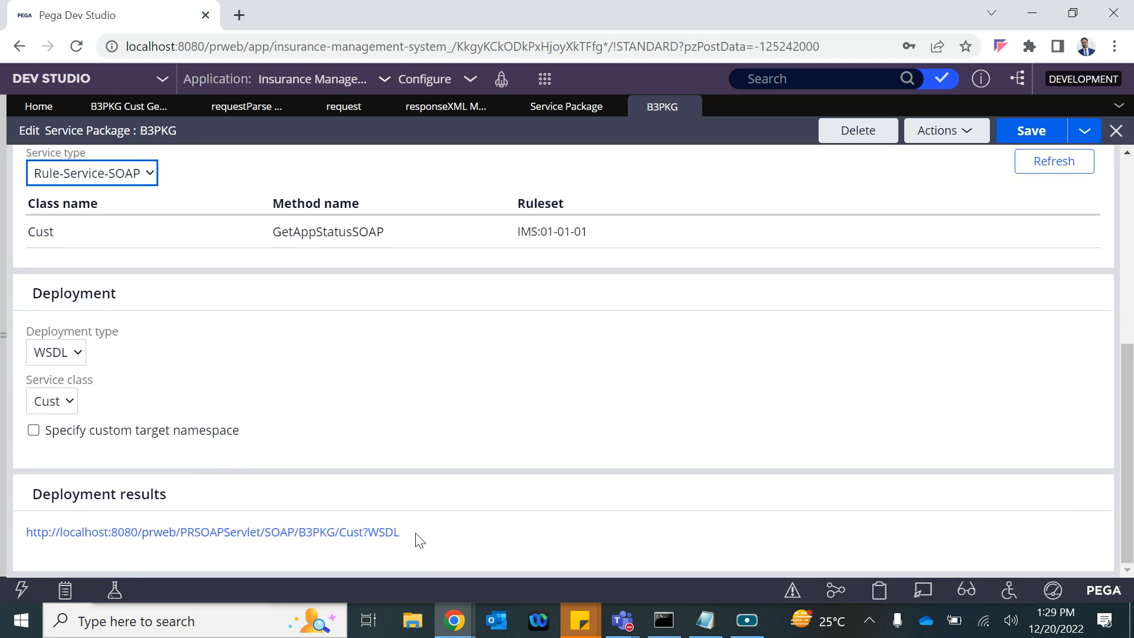
left_click_drag(248, 551, 24, 536)
key("ctrl+c")
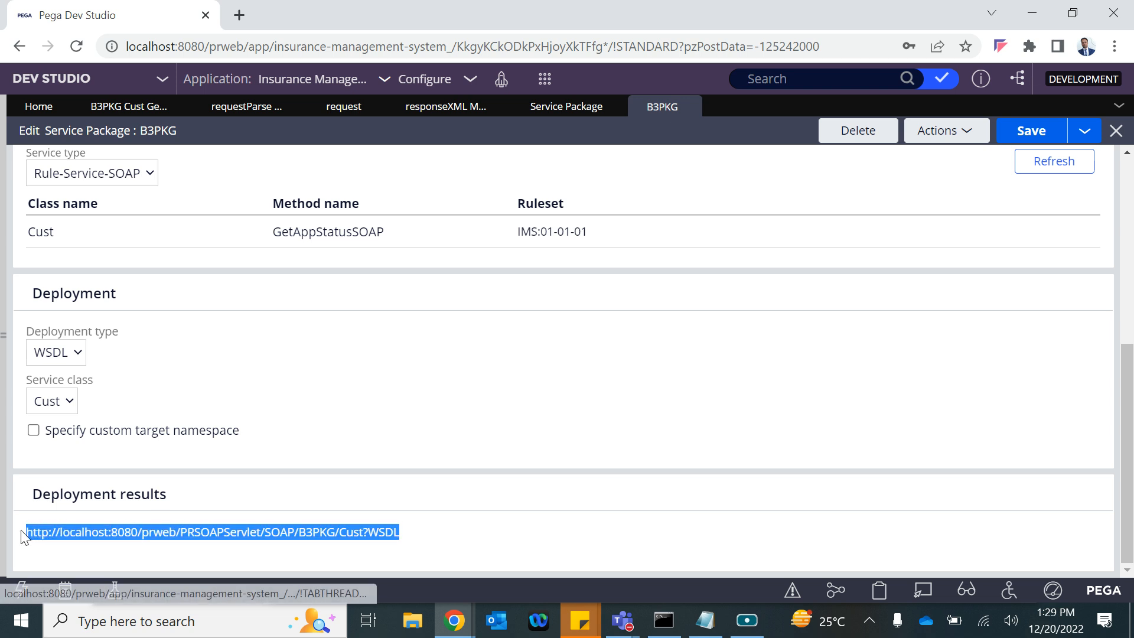
Launch SoapUI 5.7.0 and dismiss the Endpoint Explorer window
left_click(96, 626)
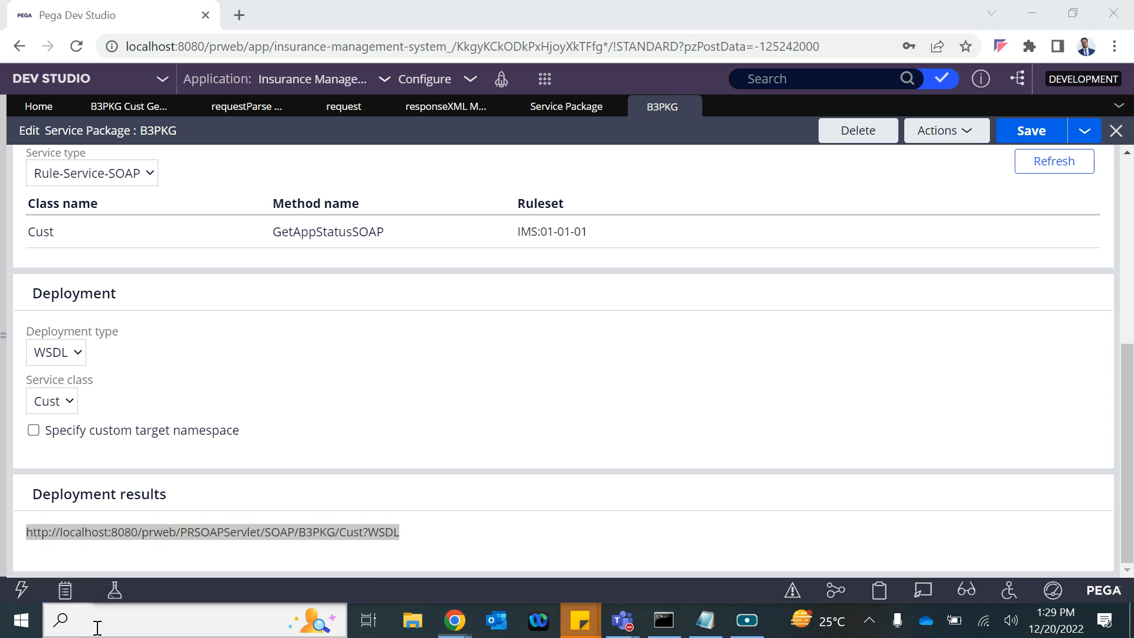
type("so")
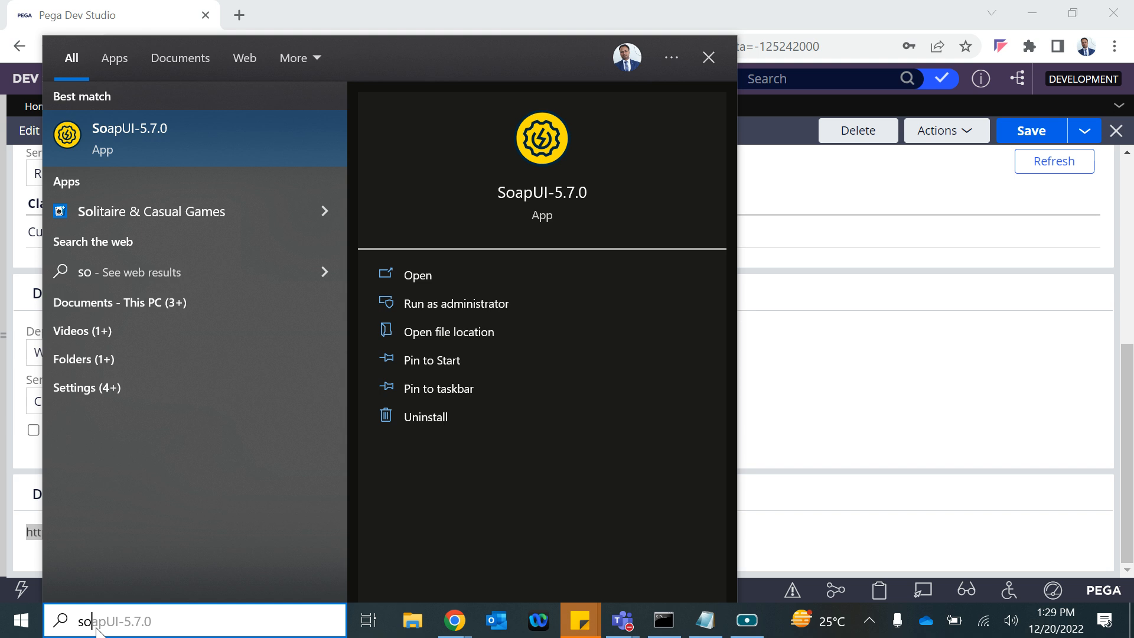
key("Return")
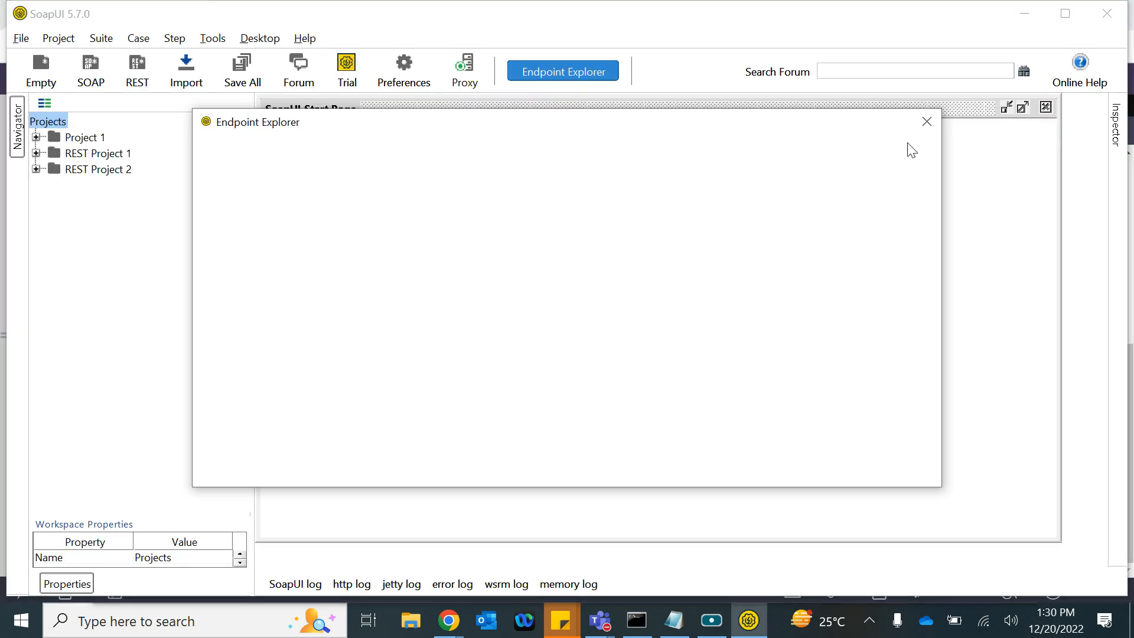
left_click(925, 121)
Create a SOAP project named App Status from the copied WSDL URL, with sample requests for all operations
left_click(91, 68)
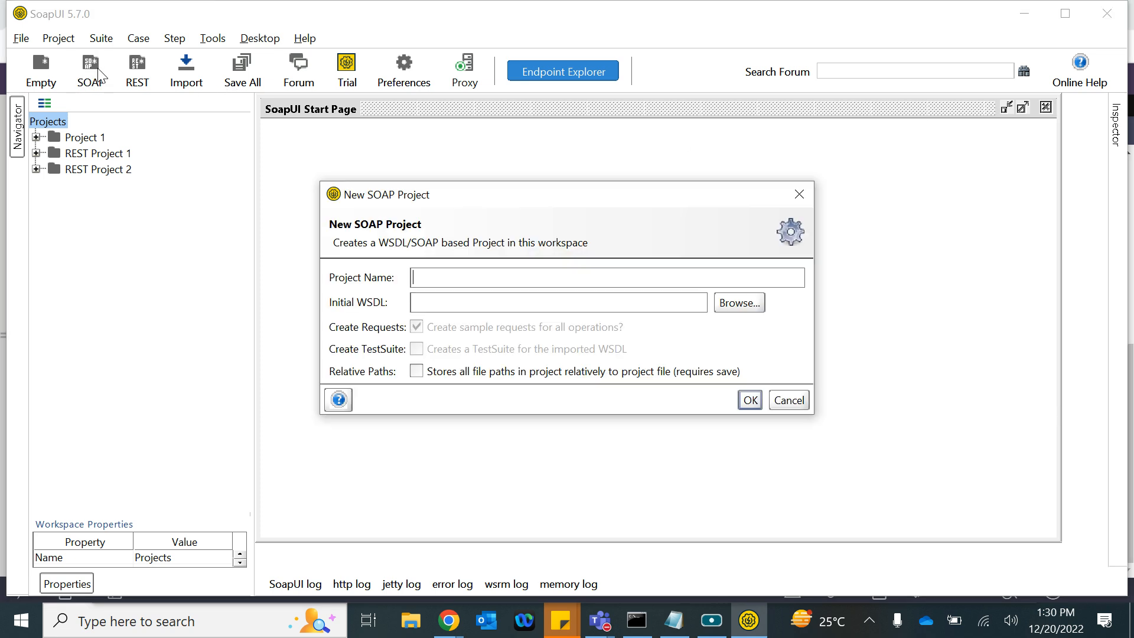
key("ctrl+v")
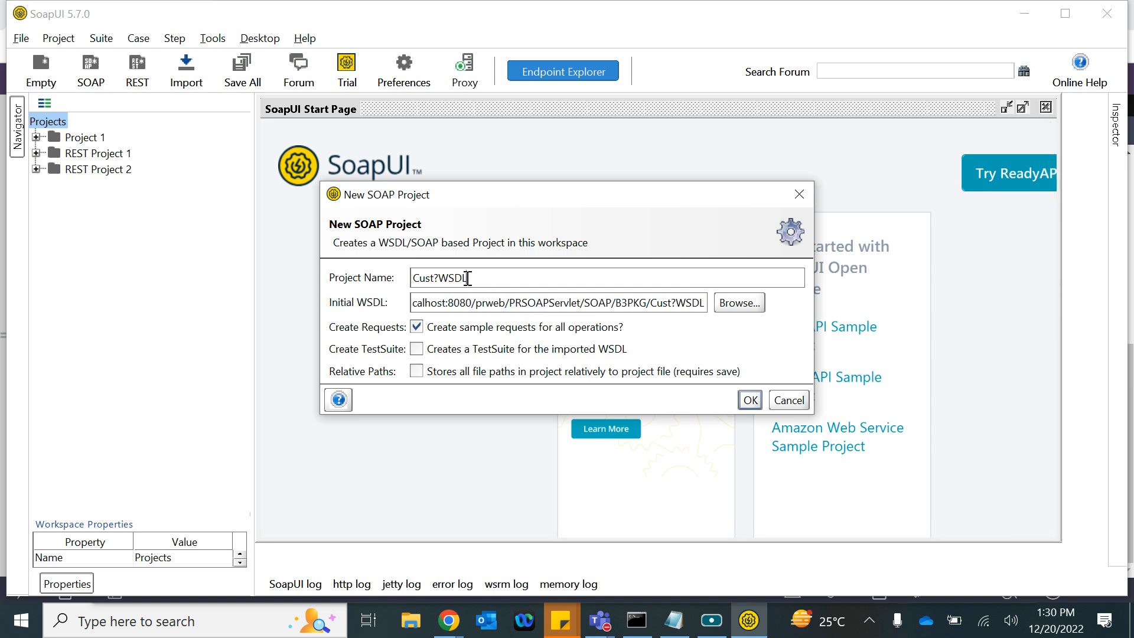
left_click_drag(466, 278, 404, 283)
type("Lo")
left_click(748, 400)
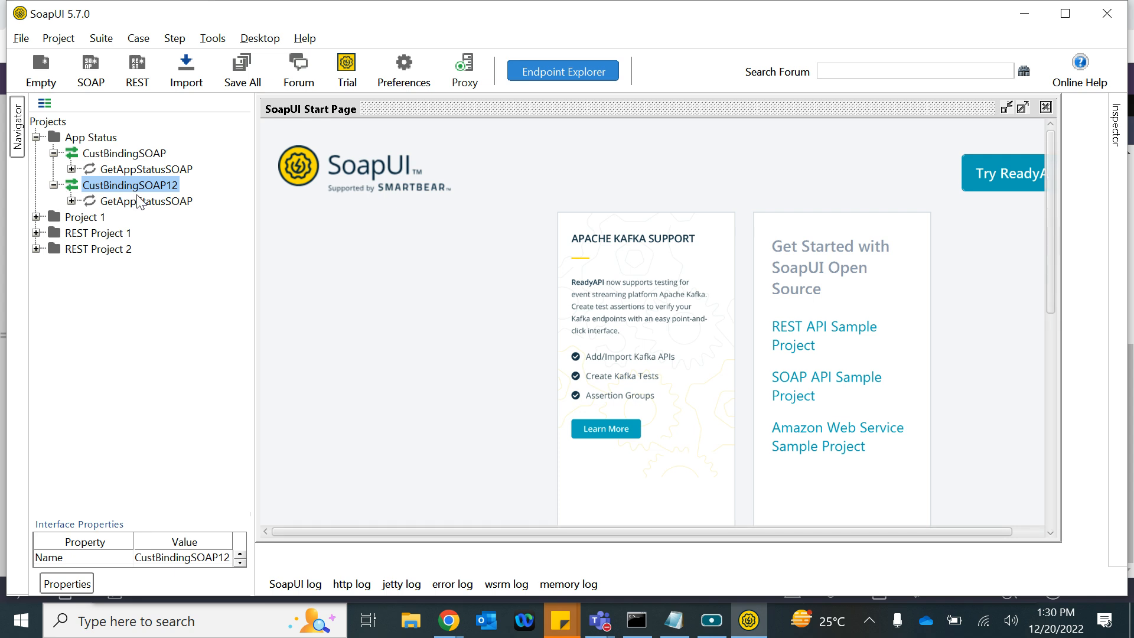
Open Request 1 of the GetAppStatusSOAP operation under CustBindingSOAP in the App Status project
left_click(154, 170)
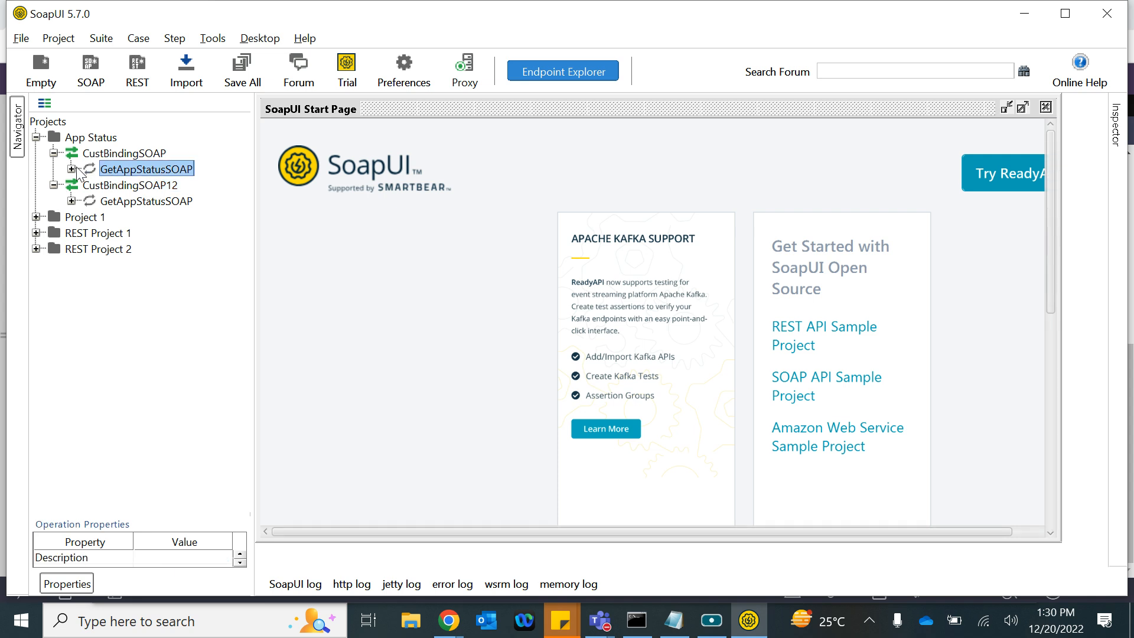
left_click(70, 169)
left_click(131, 185)
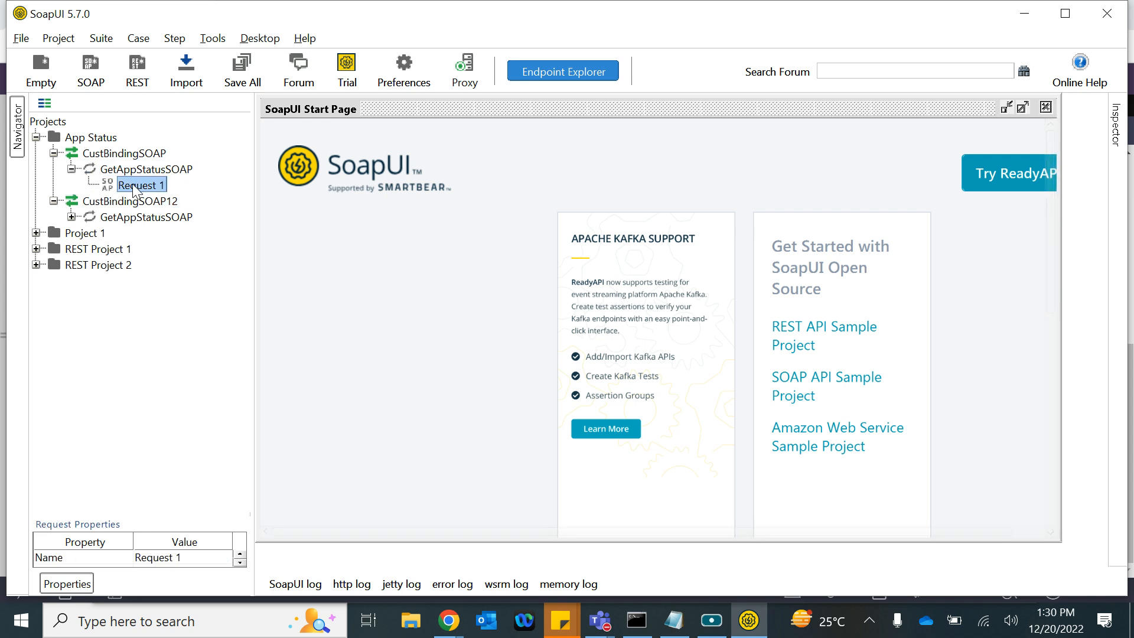
double_click(131, 185)
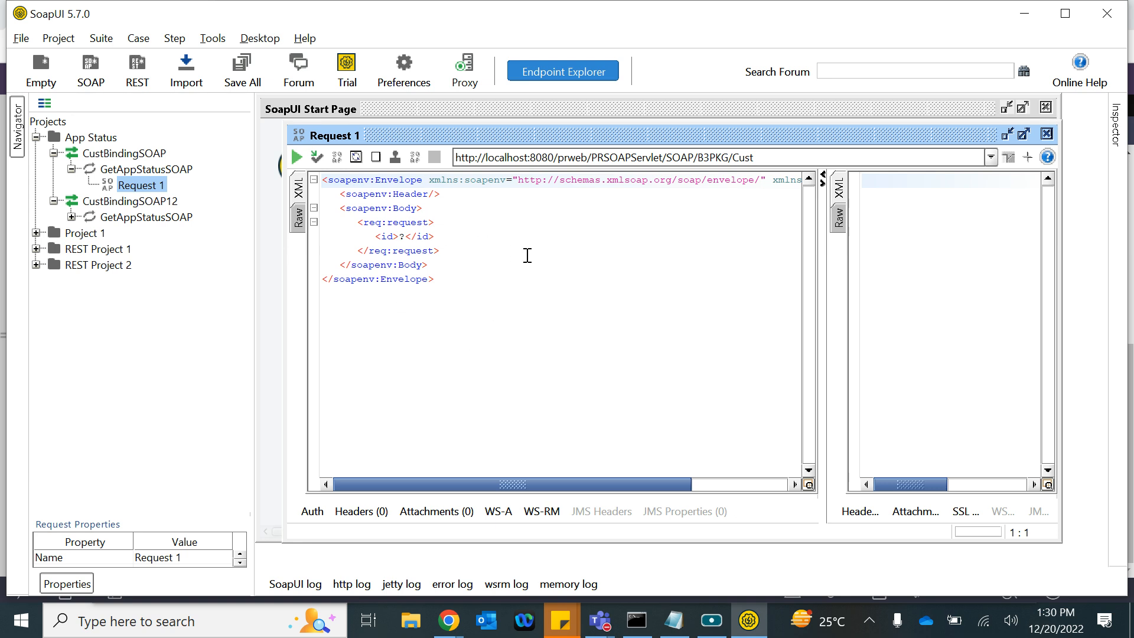
Switch to Pega Dev Studio, load the B3-IMS-Work class in the App explorer and open InsurancePlan case I-12005
mouse_move(447, 620)
left_click(331, 526)
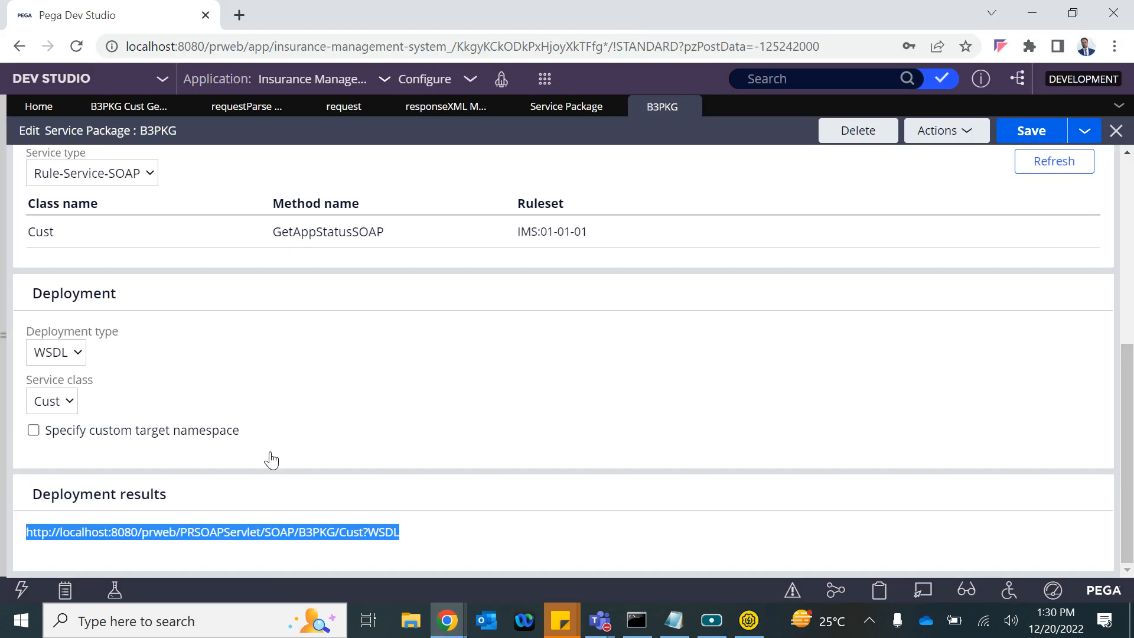
left_click(3, 300)
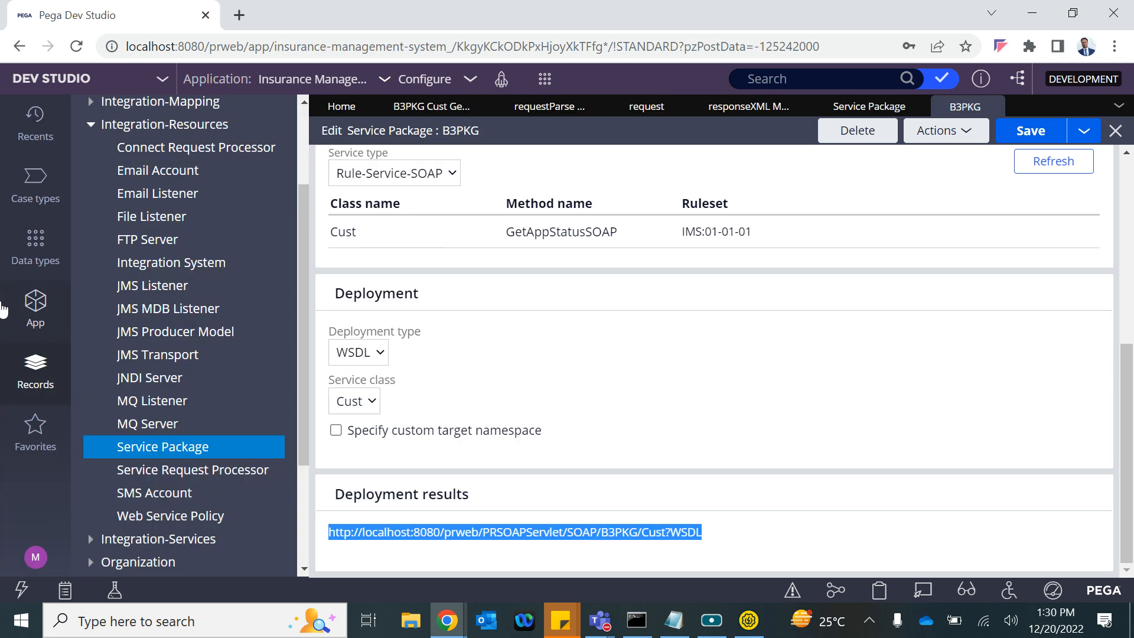
left_click(46, 319)
left_click(186, 183)
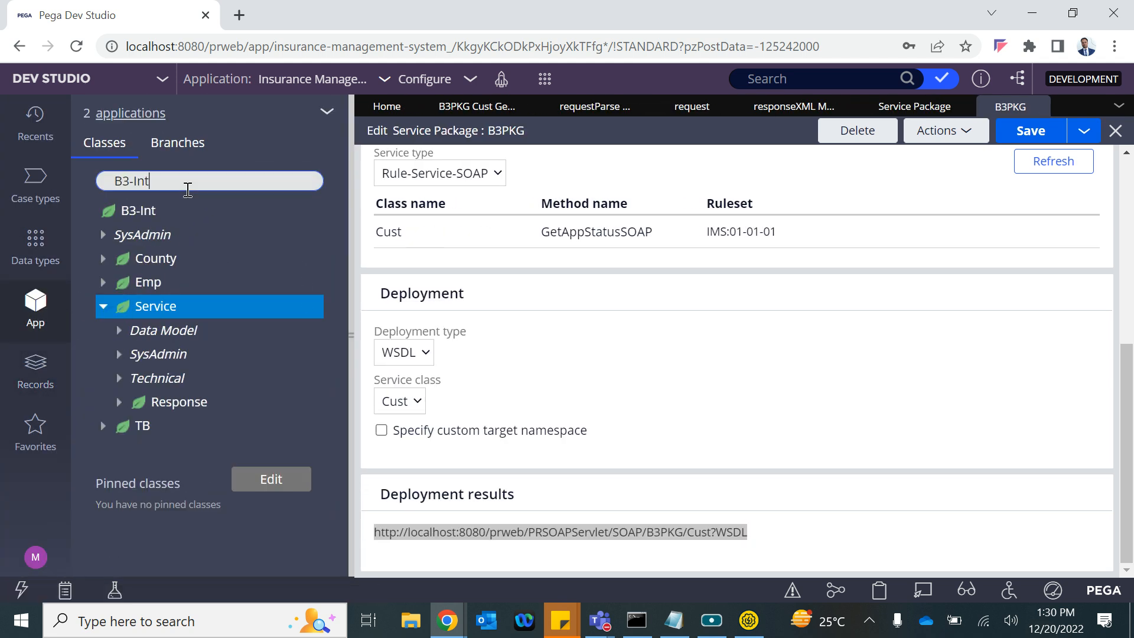
key("Down")
key("Down")
key("Down")
key("Up")
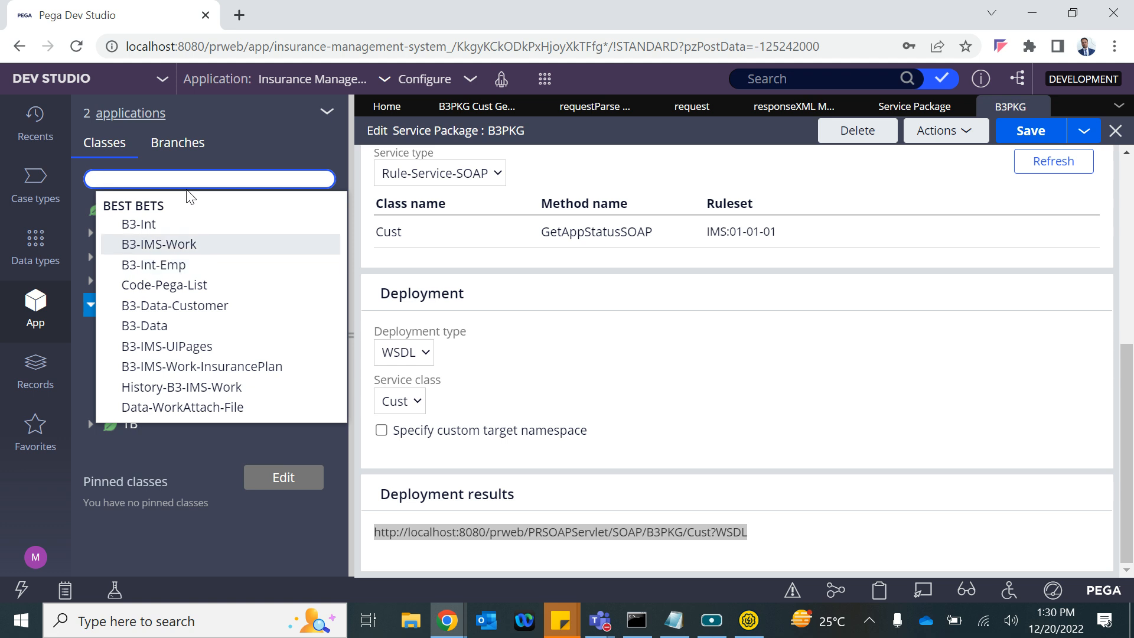
key("Return")
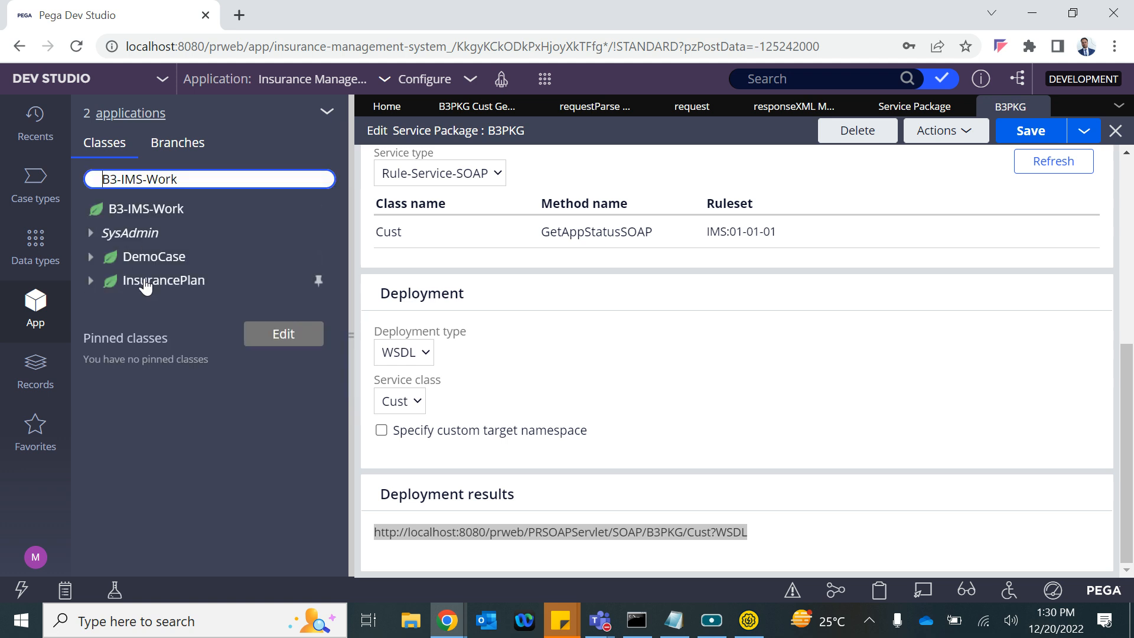
left_click(145, 282)
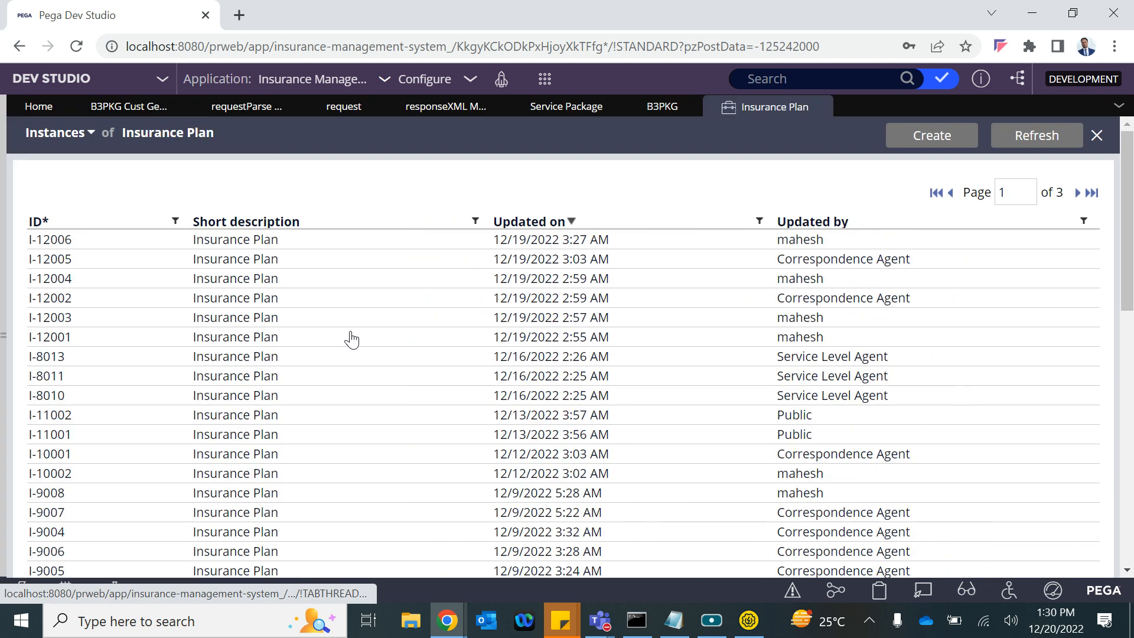
left_click(86, 264)
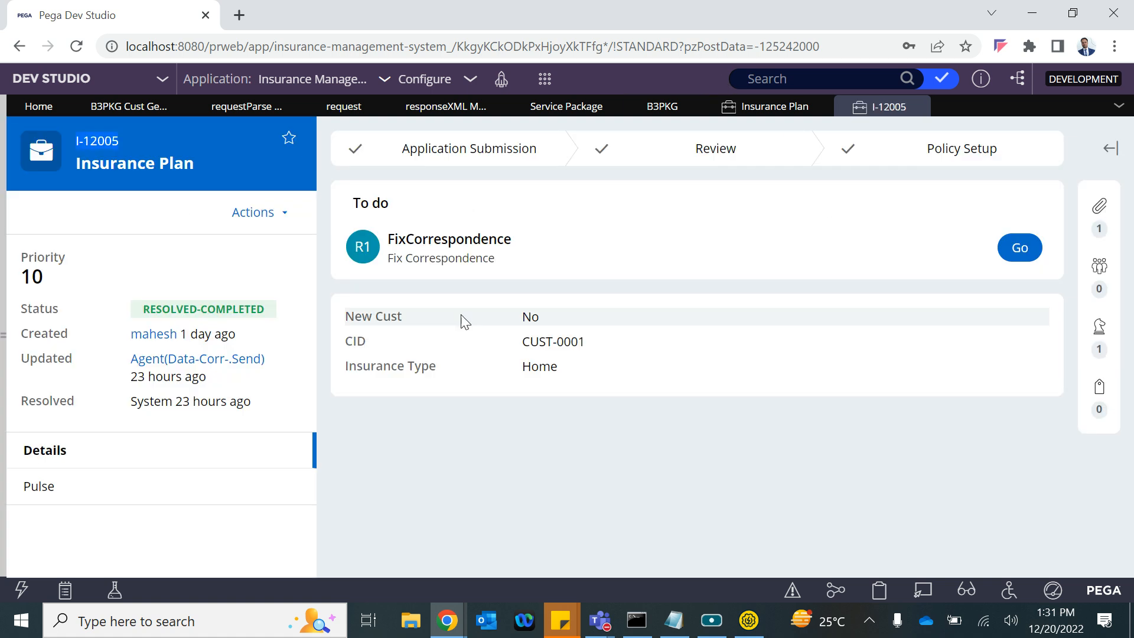
Switch back to SoapUI, set the request's id element to I-12005 and submit the request
left_click(749, 620)
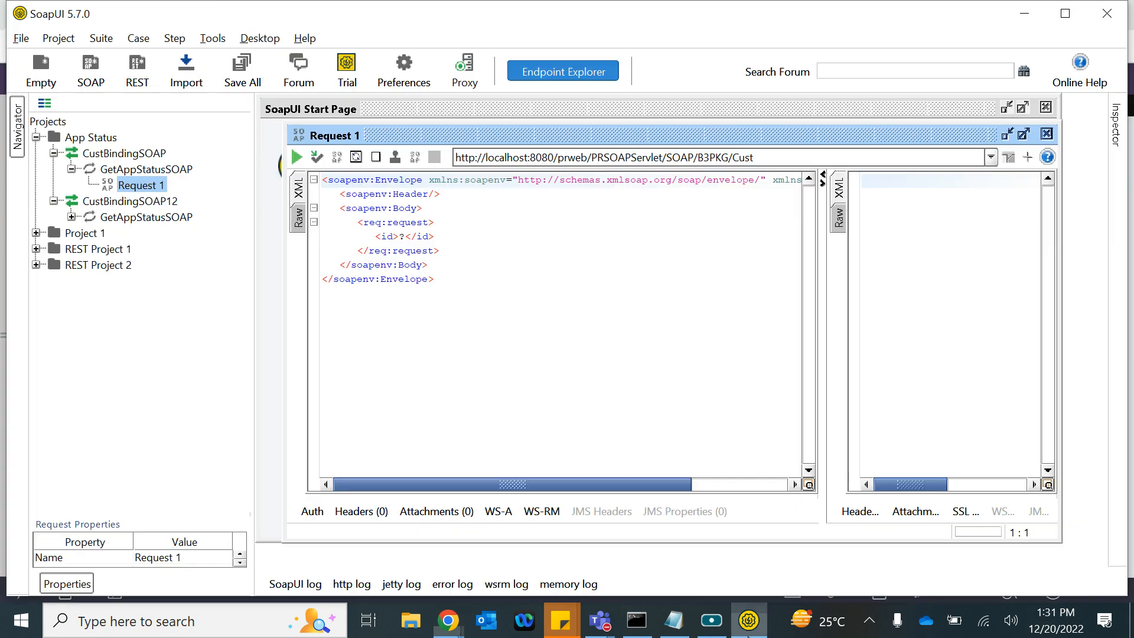
left_click(404, 236)
double_click(404, 236)
type("I-12005")
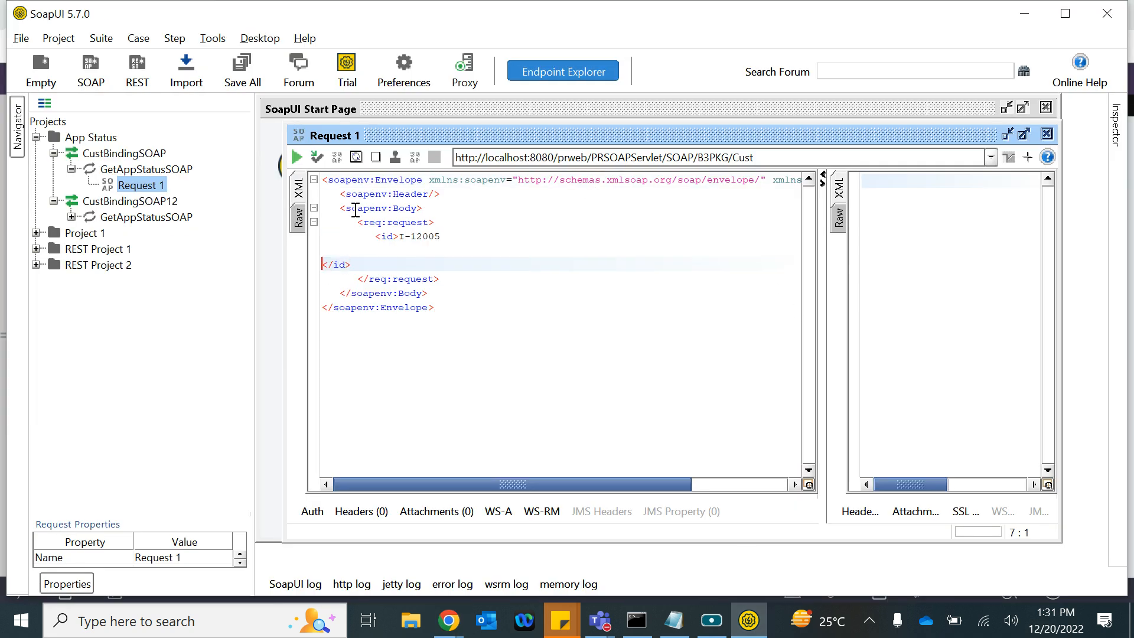
key("BackSpace")
key("BackSpace")
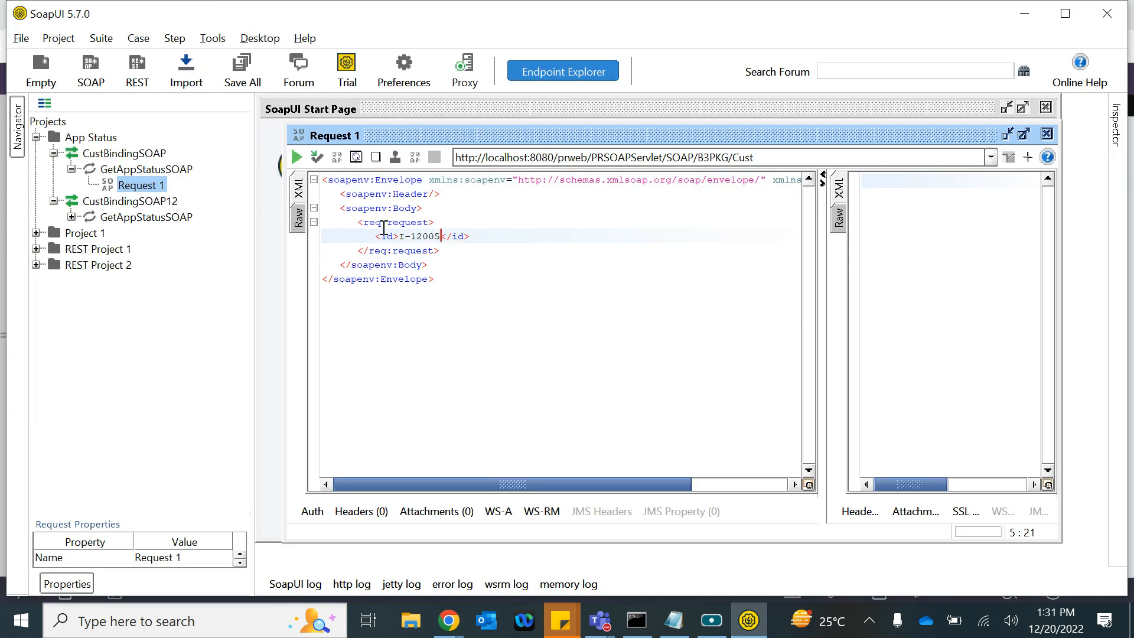
left_click(297, 157)
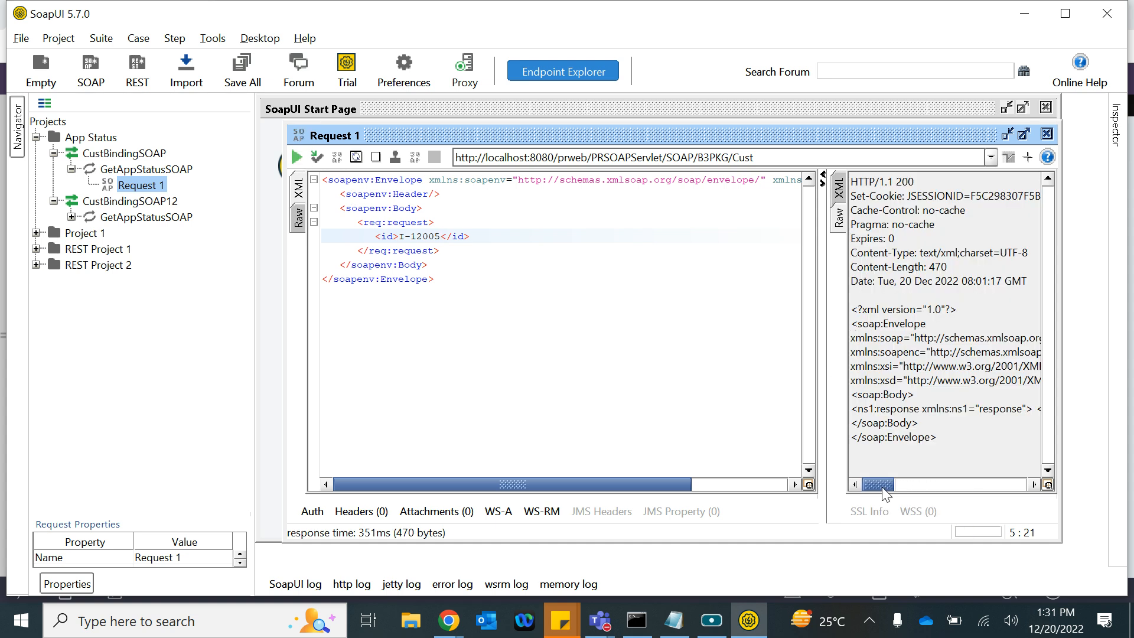
Widen the response pane and view the returned SOAP response as XML
left_click_drag(882, 489, 837, 485)
left_click_drag(821, 349, 698, 349)
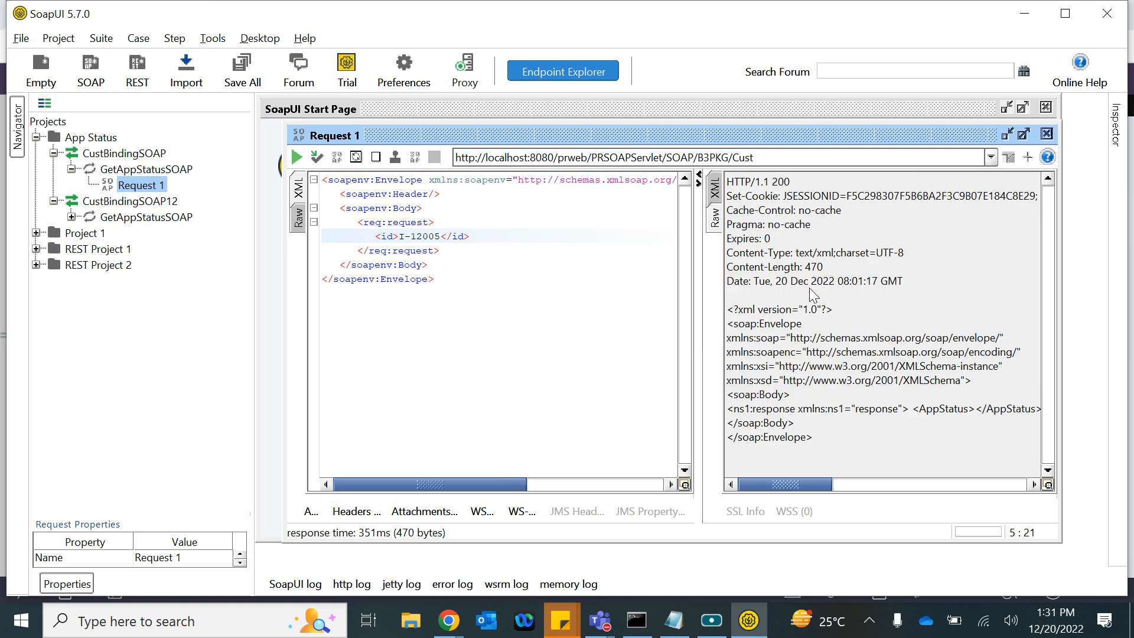
left_click(716, 194)
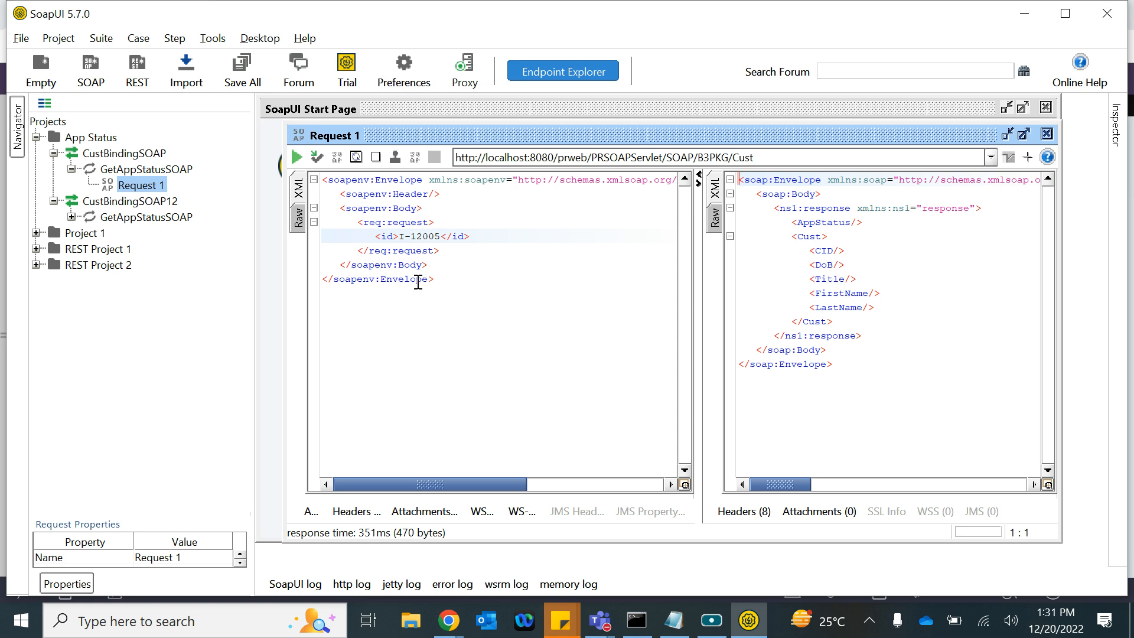
Switch to Pega Dev Studio and review the requestParse mapping and the getAppStatusSOAP service's page name and request settings
key("alt+Tab")
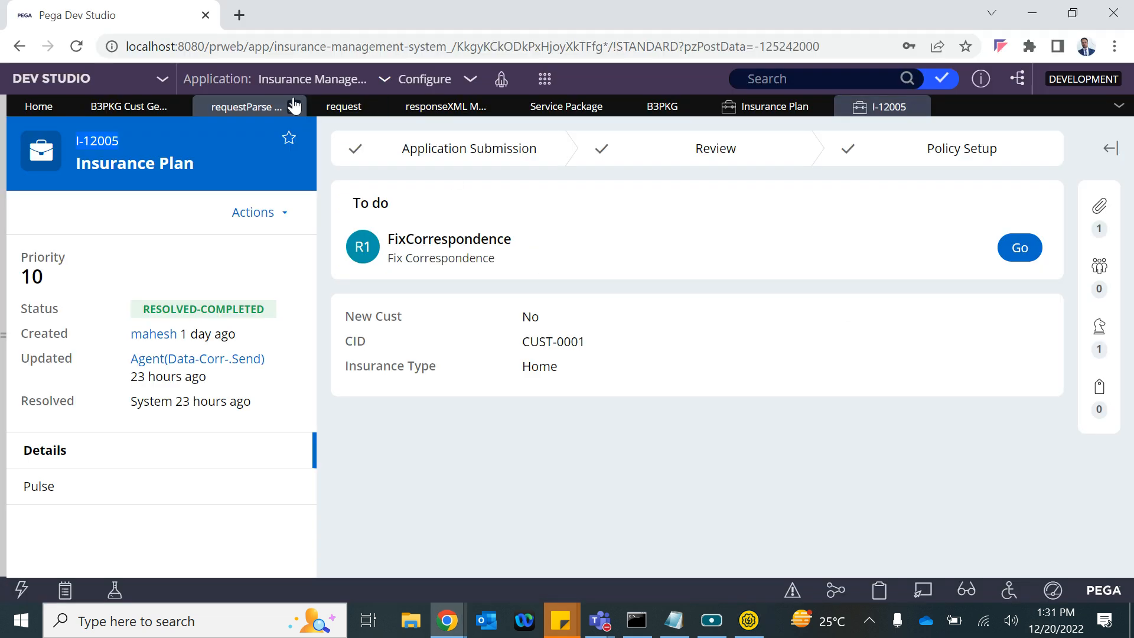
left_click(293, 106)
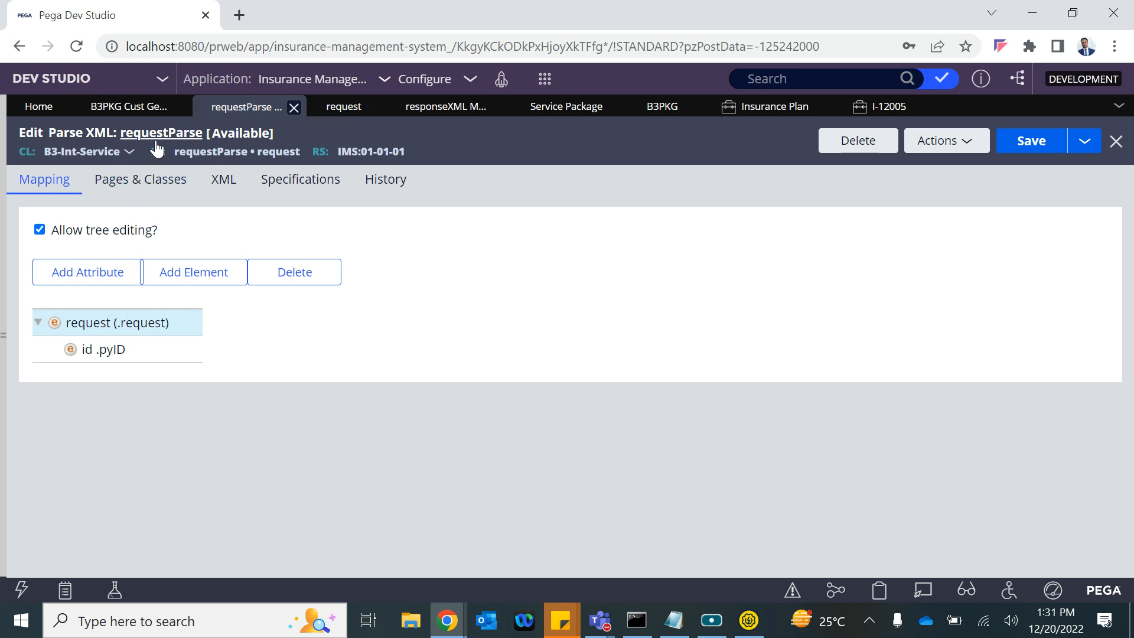
left_click(129, 112)
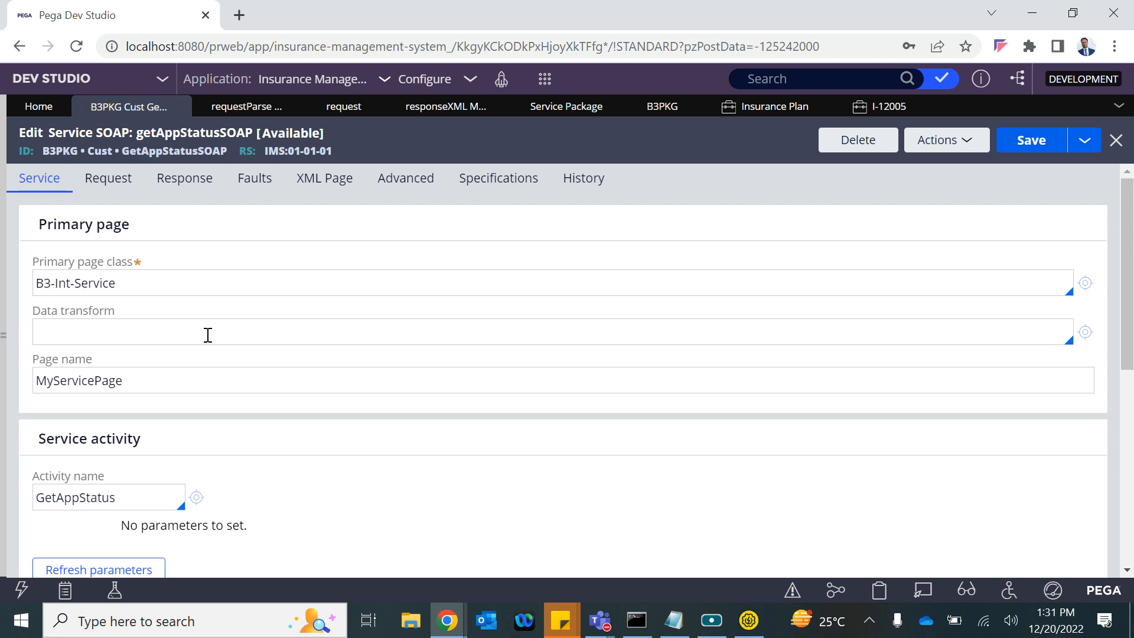
left_click(68, 381)
double_click(68, 381)
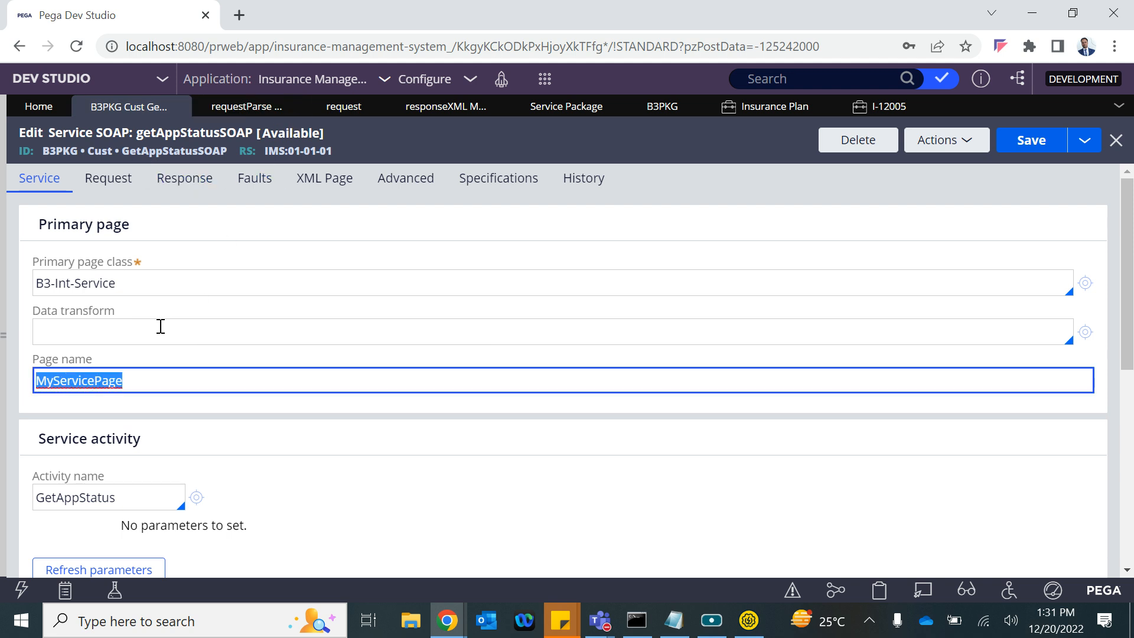
left_click(115, 180)
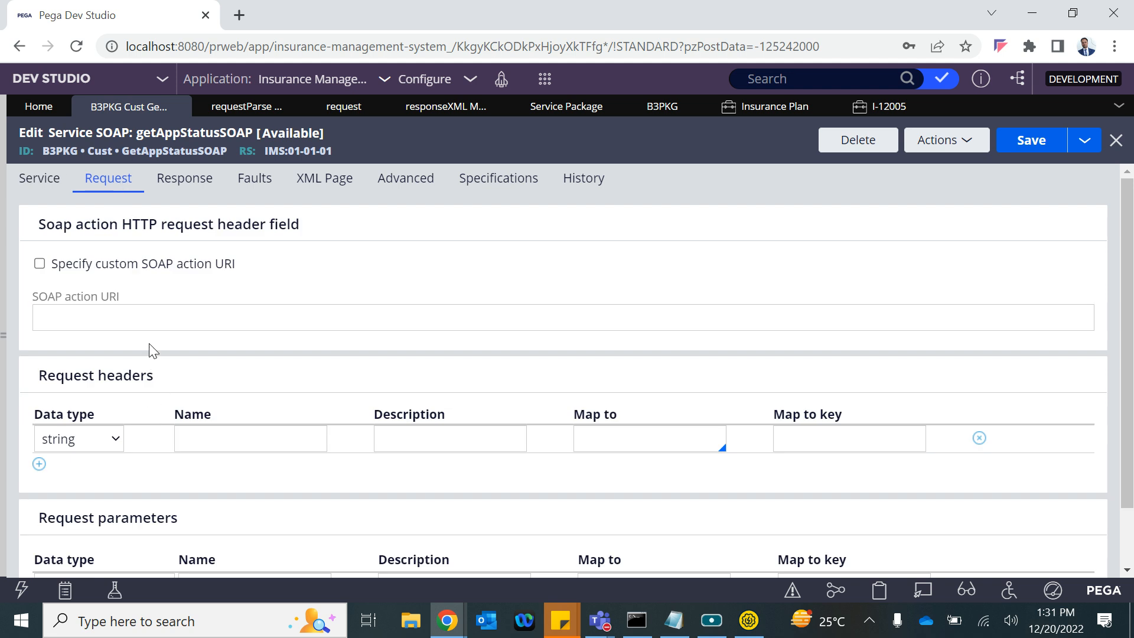
scroll(153, 350, "down", 2)
scroll(154, 351, "up", 2)
left_click(48, 182)
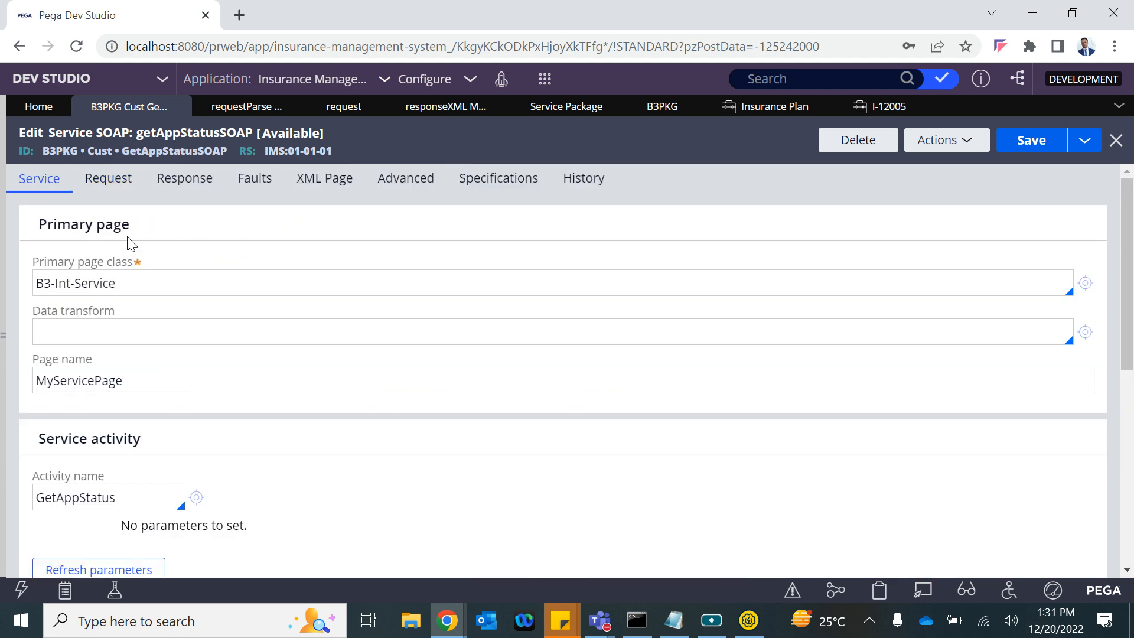
Open the service's GetAppStatus activity and save a copy of it as GetAppStatusSOAP
scroll(195, 331, "down", 3)
left_click(194, 349)
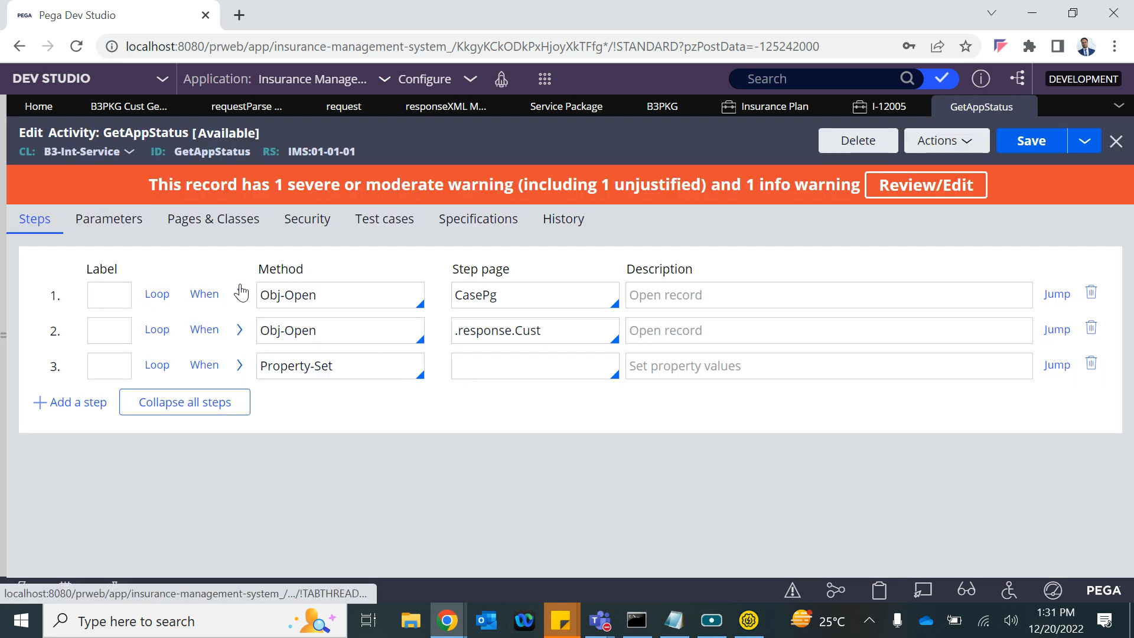
left_click(1084, 143)
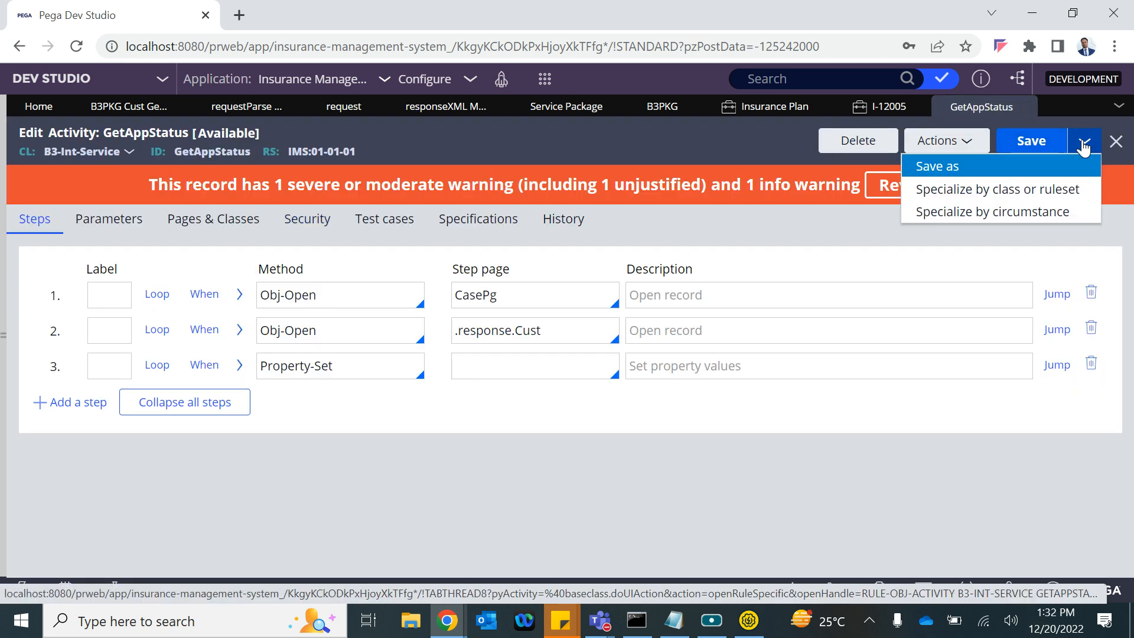
left_click(968, 172)
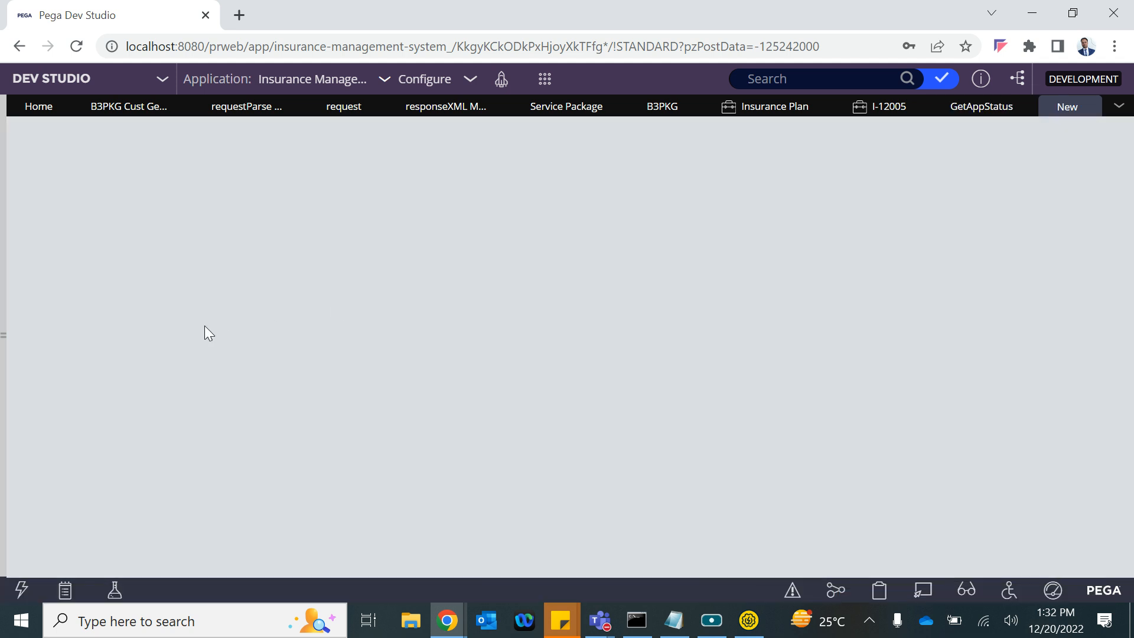
left_click(141, 276)
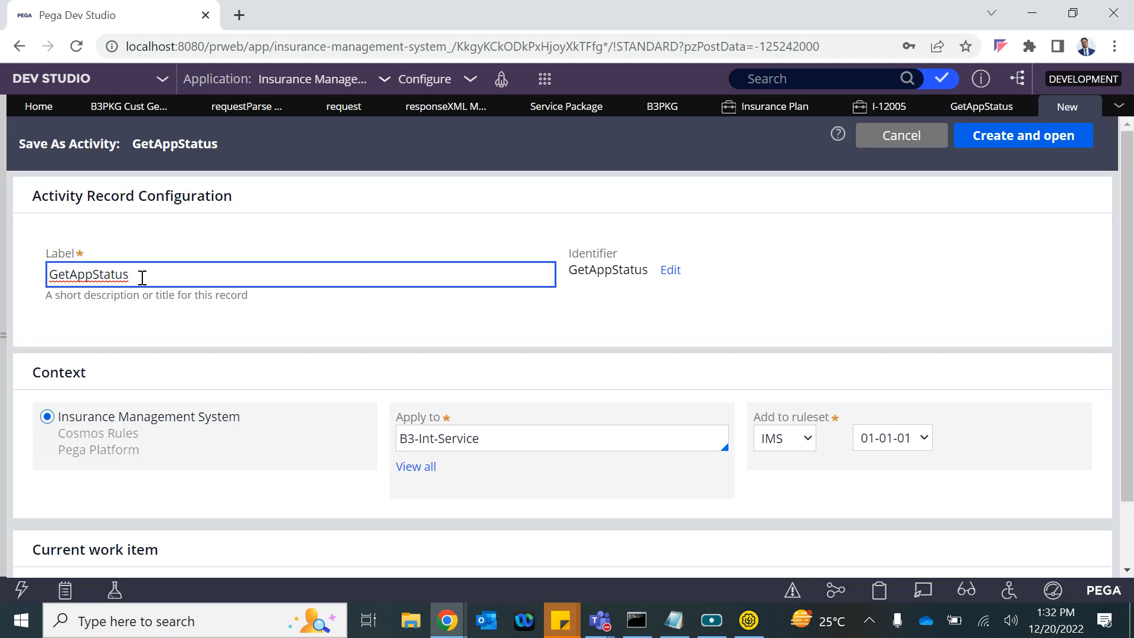
type("SOAP")
left_click(1021, 139)
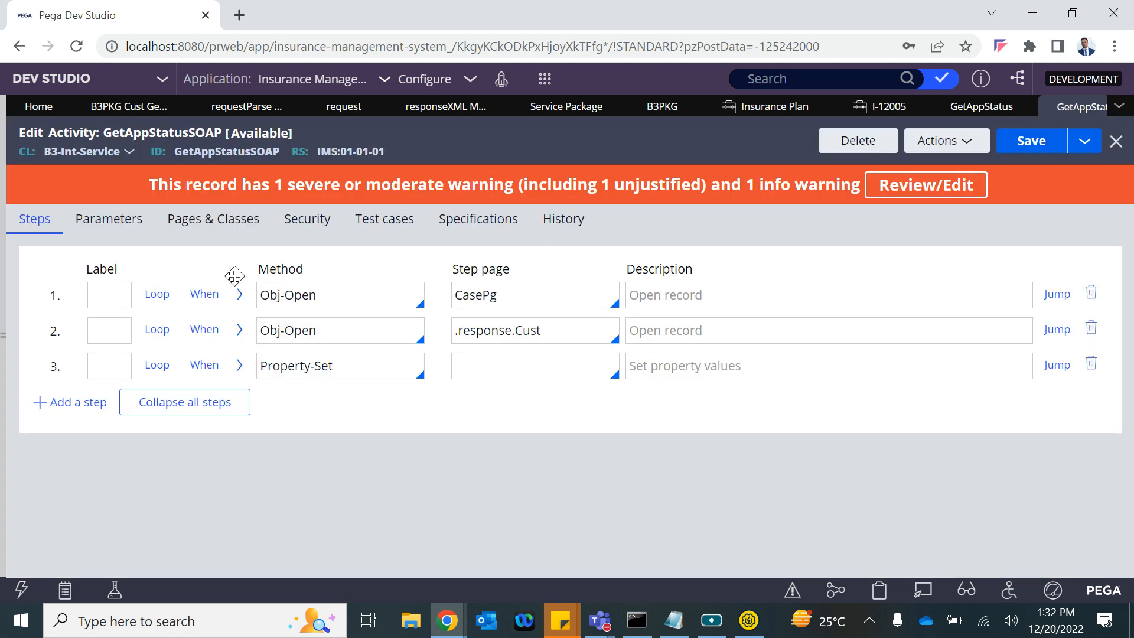
Add the page MyServicePage with class B3-Int-Service to the GetAppStatusSOAP activity's pages and classes, and save the activity
left_click(224, 224)
left_click(39, 330)
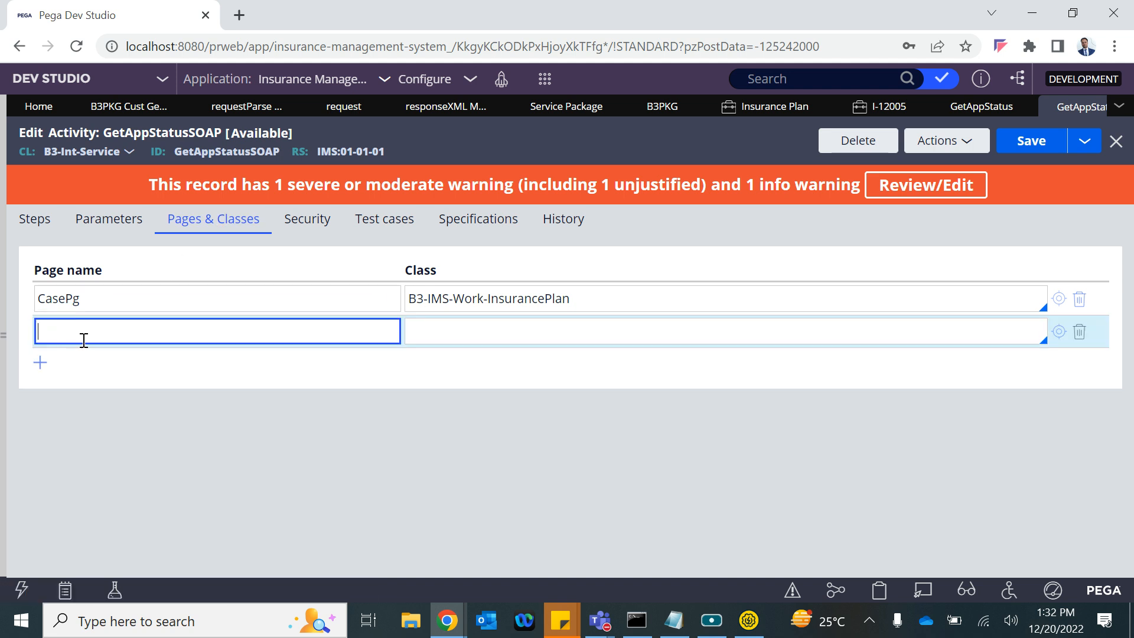
type("MyServicePage")
left_click_drag(42, 150, 122, 151)
key("ctrl+c")
left_click(412, 342)
key("ctrl+v")
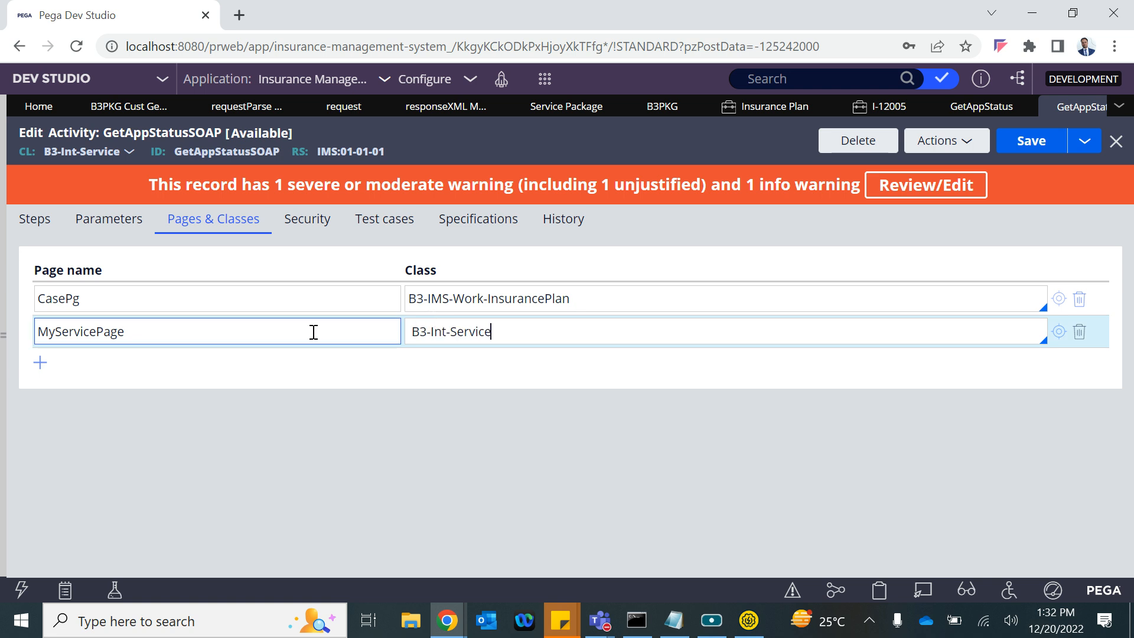
left_click(1038, 148)
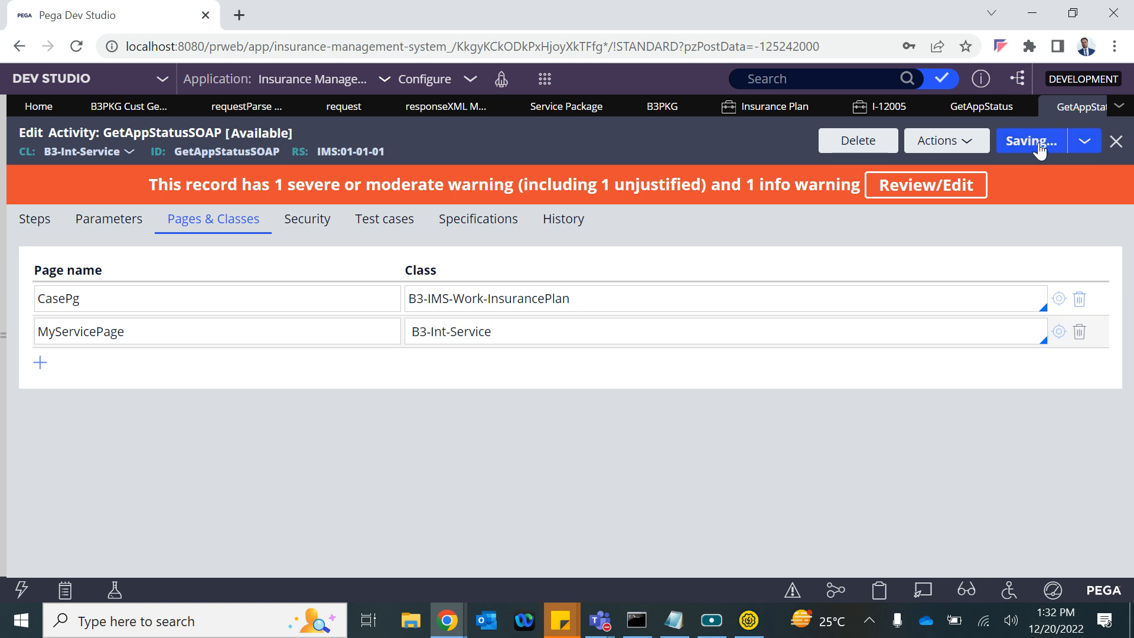
Set the .pyID property value in the activity's first Obj-Open step to MyServicePage.request.pyID and save the activity
double_click(95, 333)
key("ctrl+c")
left_click(33, 220)
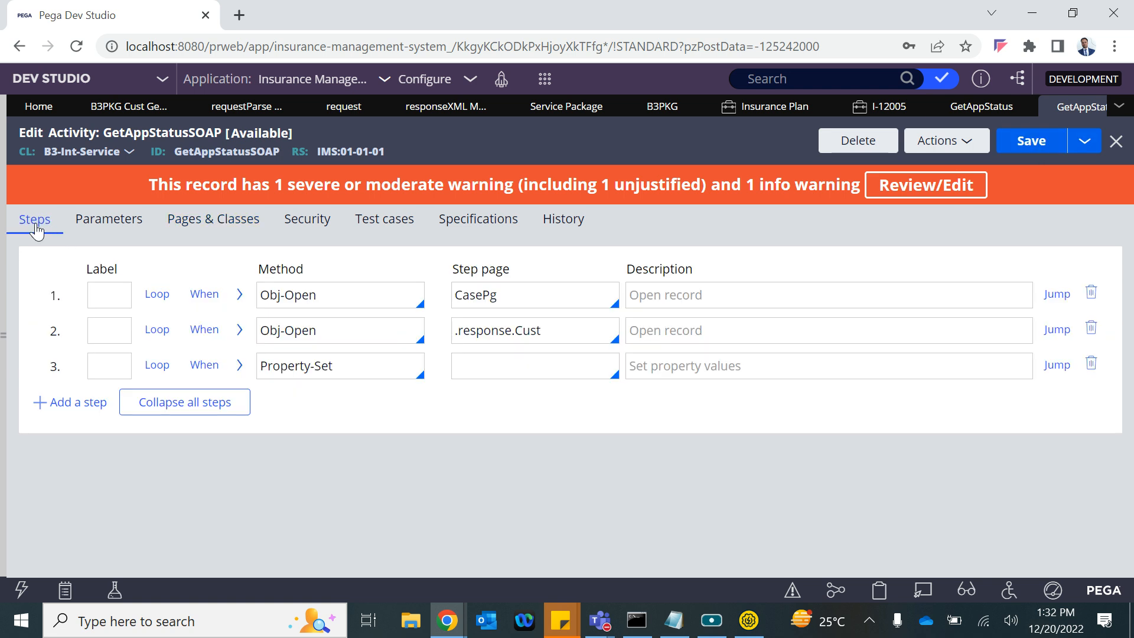
left_click(239, 295)
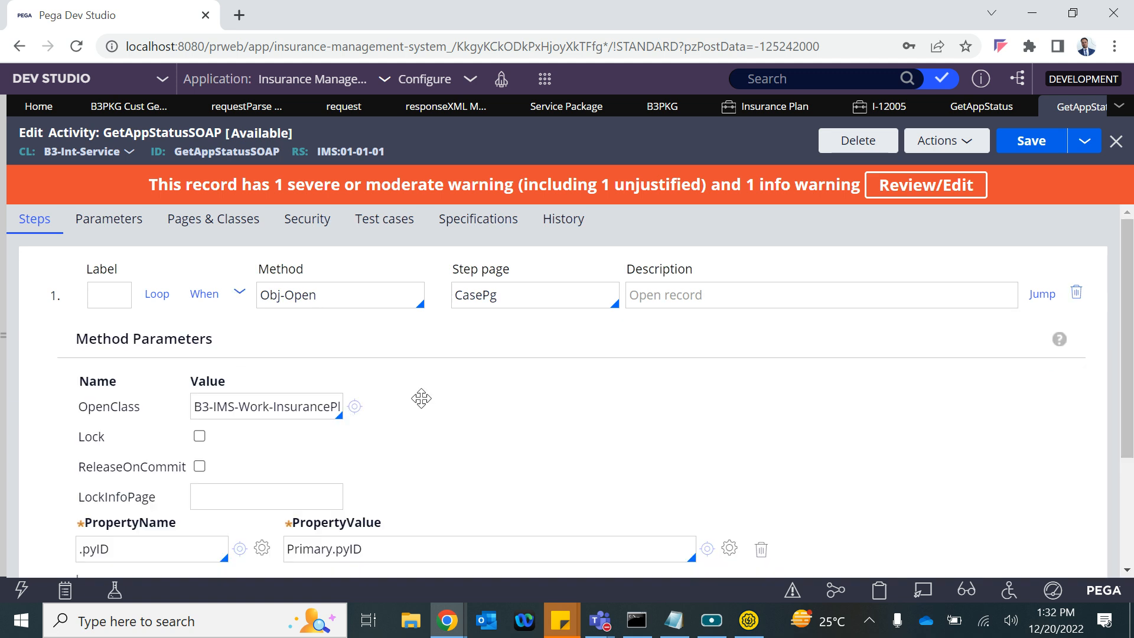
scroll(421, 422, "down", 1)
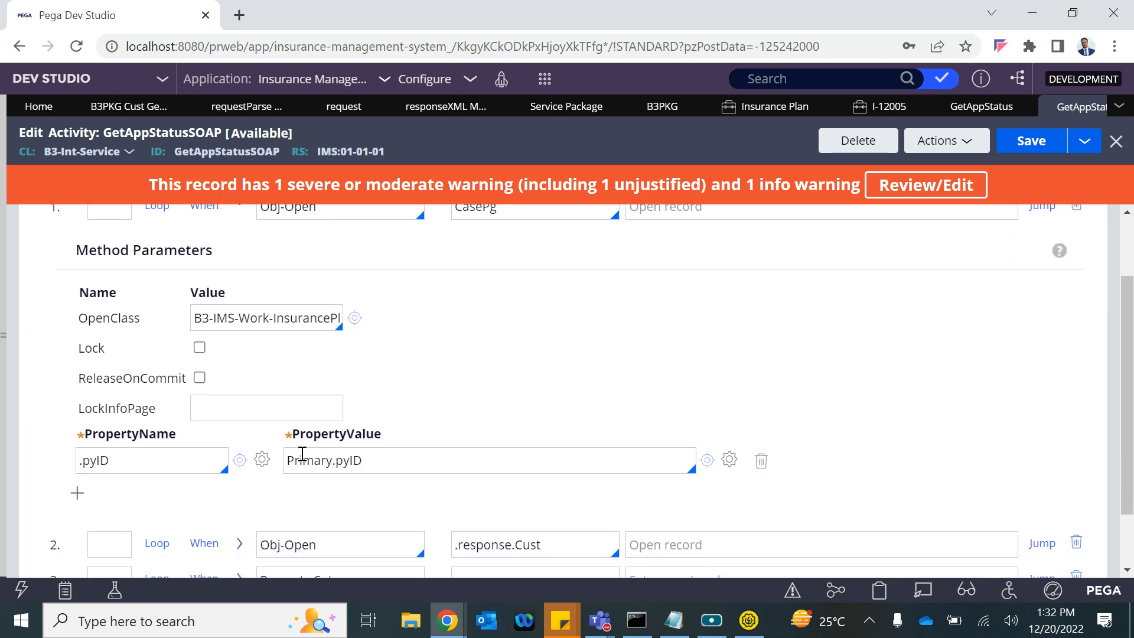
double_click(329, 466)
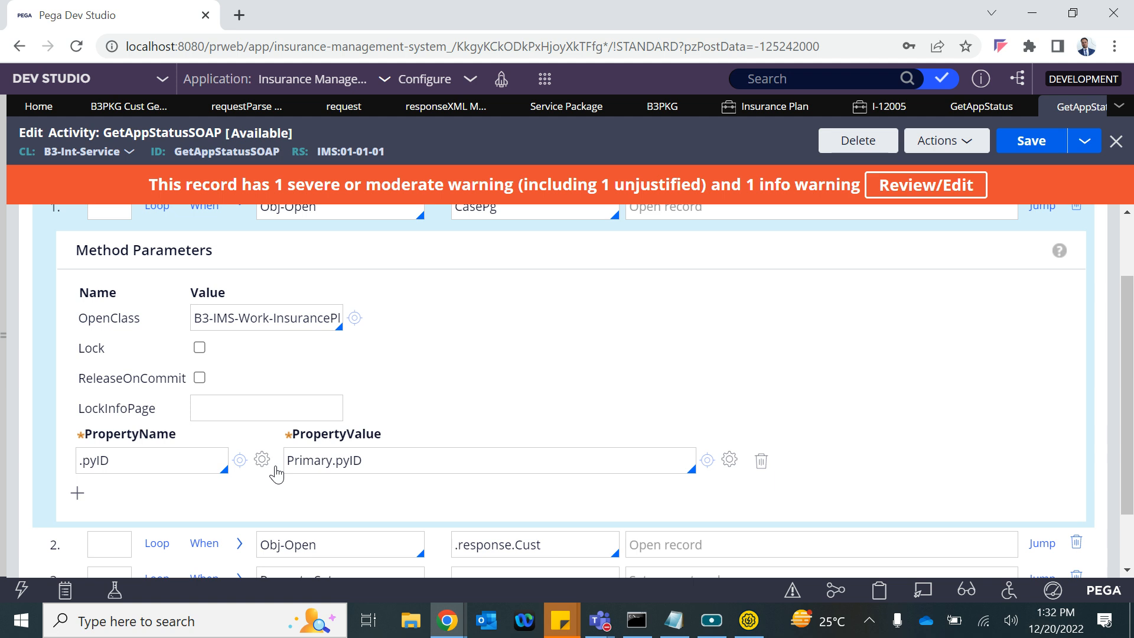
double_click(303, 460)
key("BackSpace")
type(".")
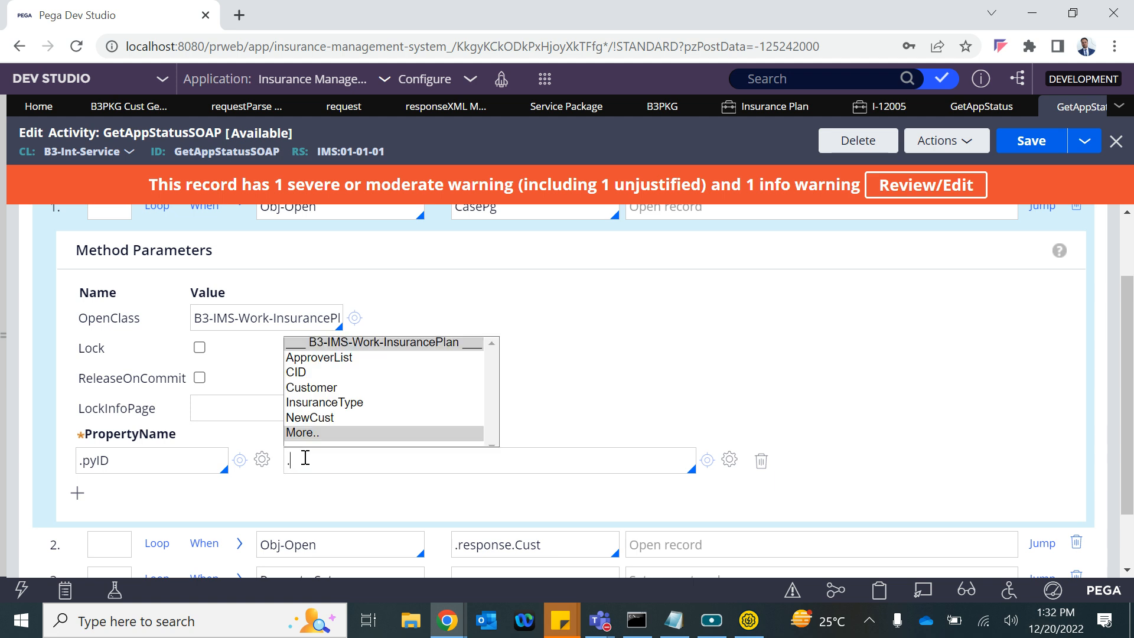
key("BackSpace")
key("ctrl+v")
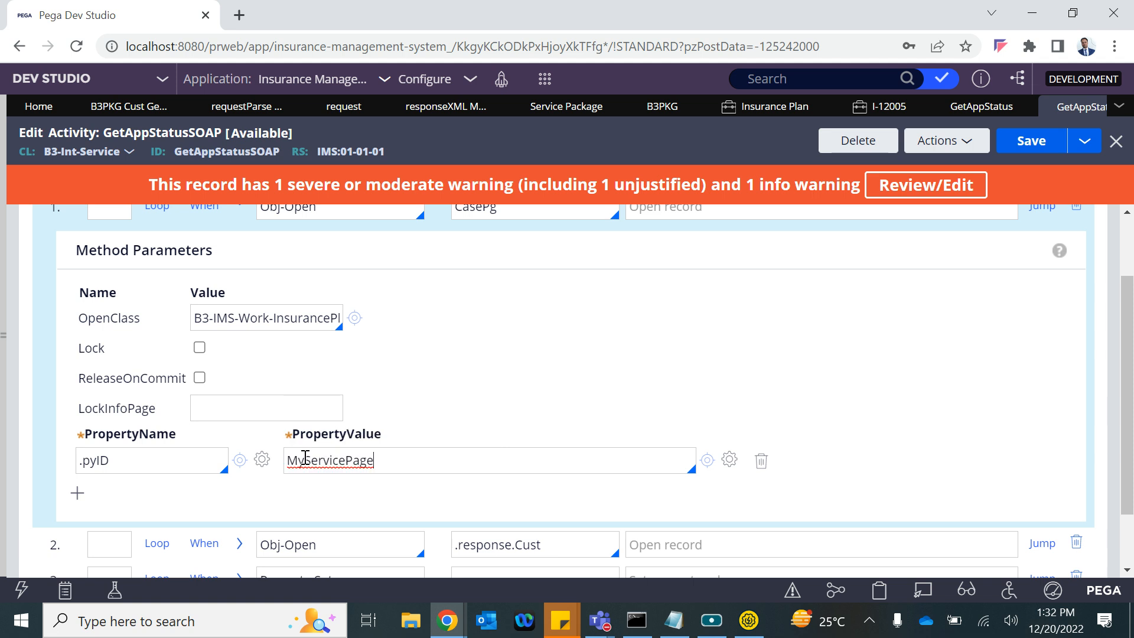
type(".")
key("Down")
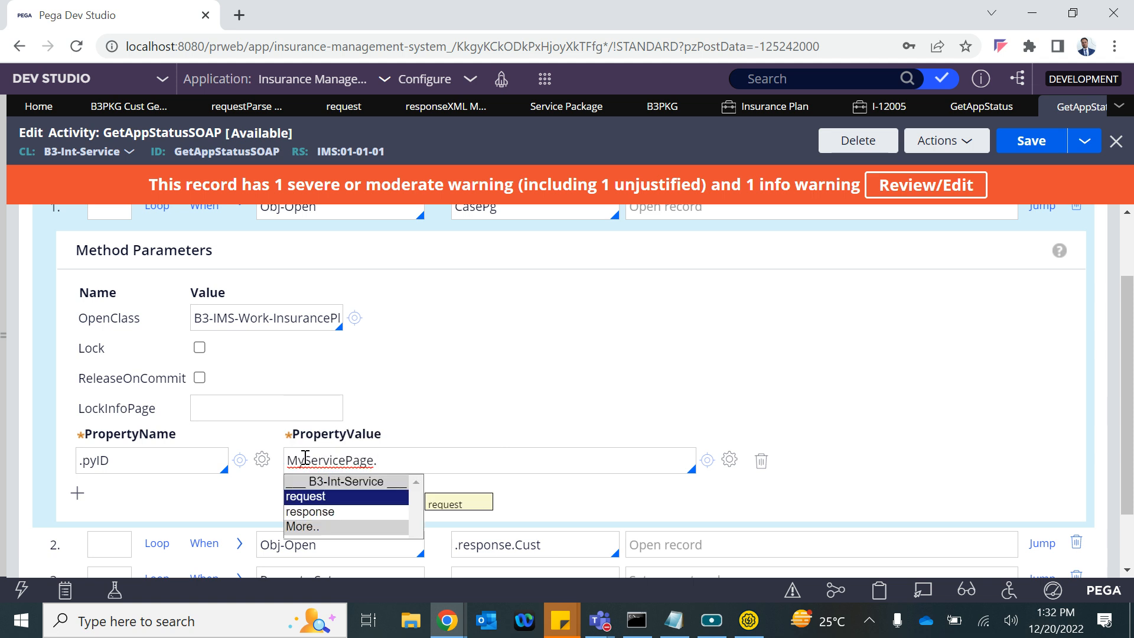
key("Return")
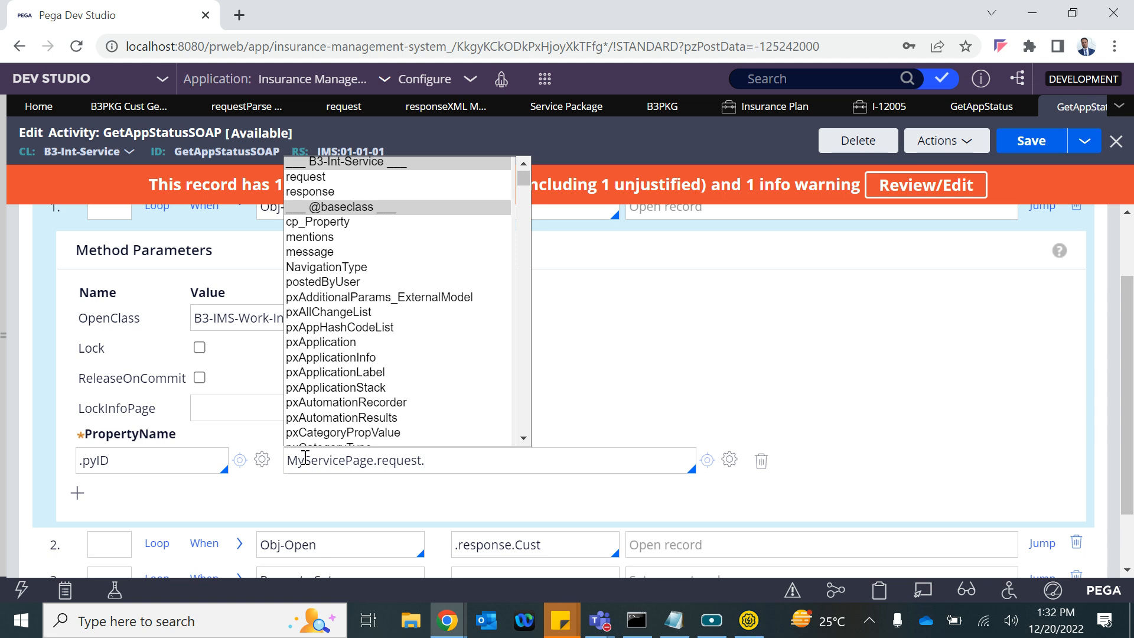
type("pyID")
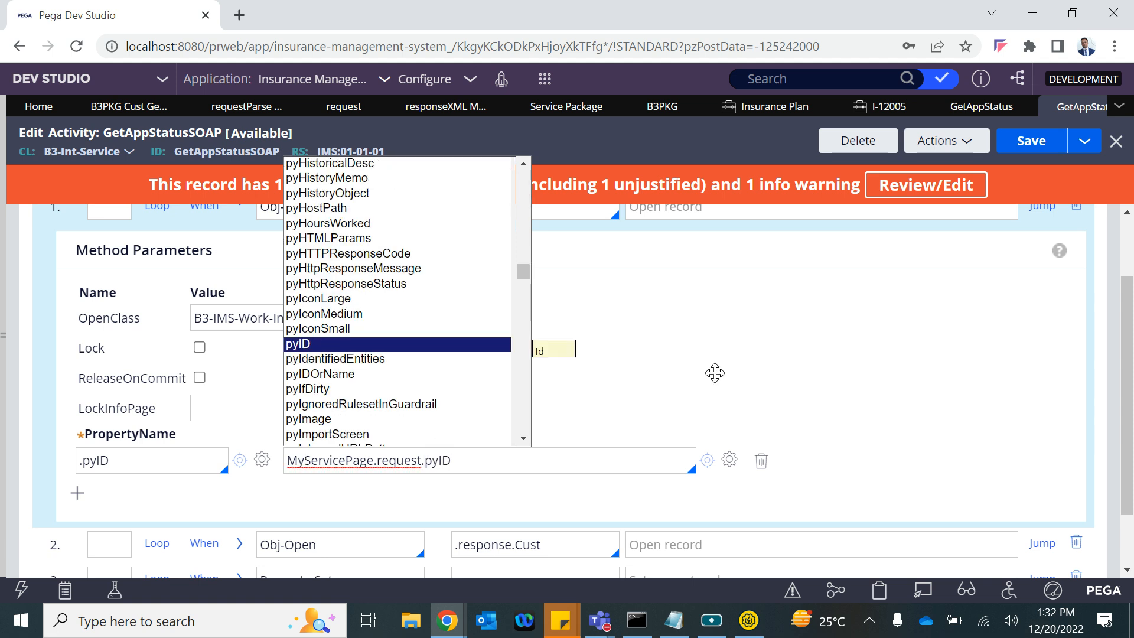
left_click(1028, 146)
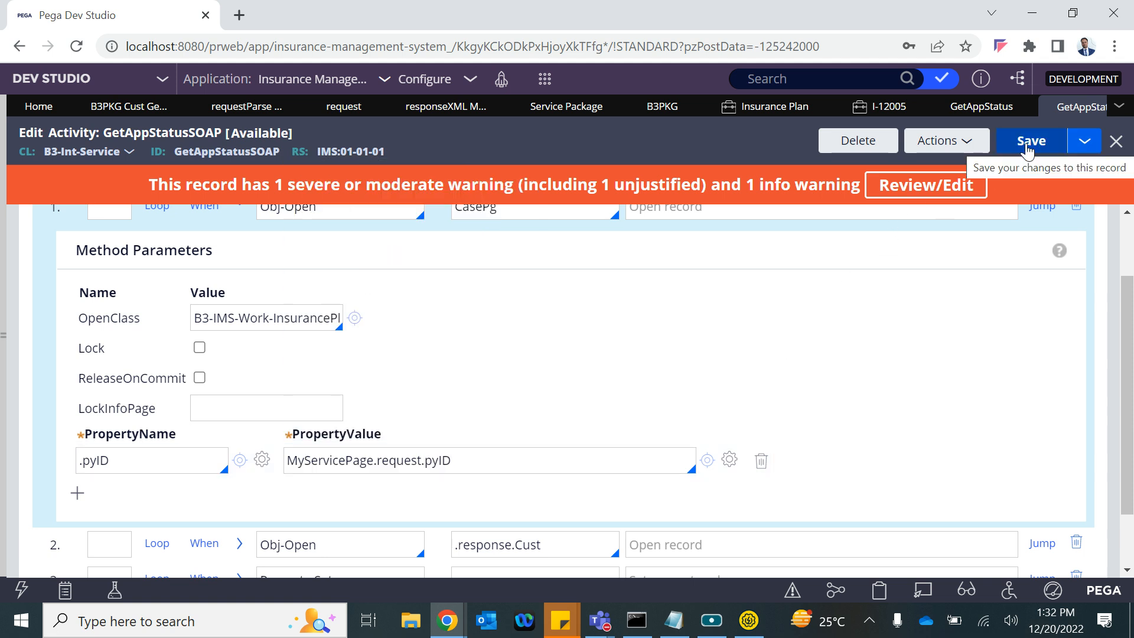
right_click(1028, 148)
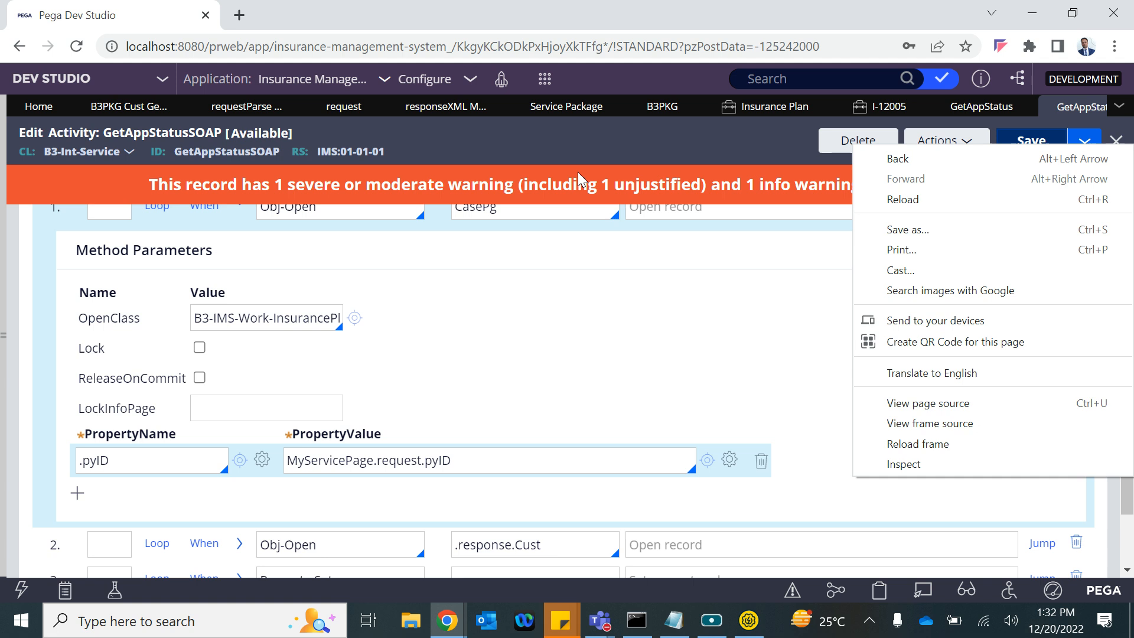
Switch to SoapUI, resubmit the I-12005 request and view the SOAP response as XML
left_click(748, 620)
left_click(294, 166)
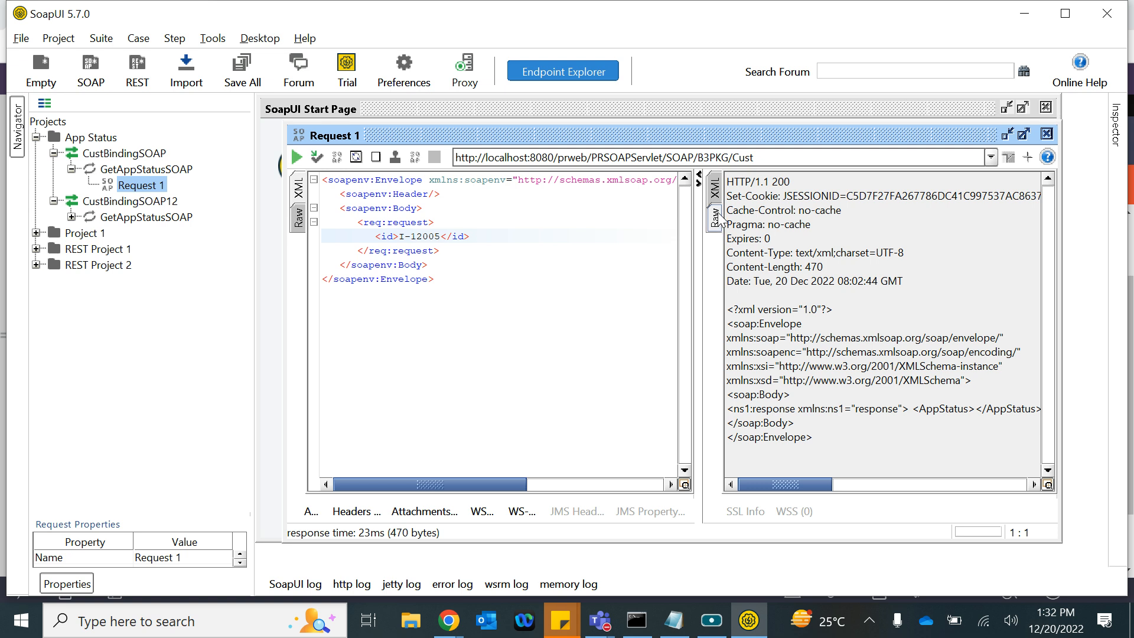
left_click(717, 201)
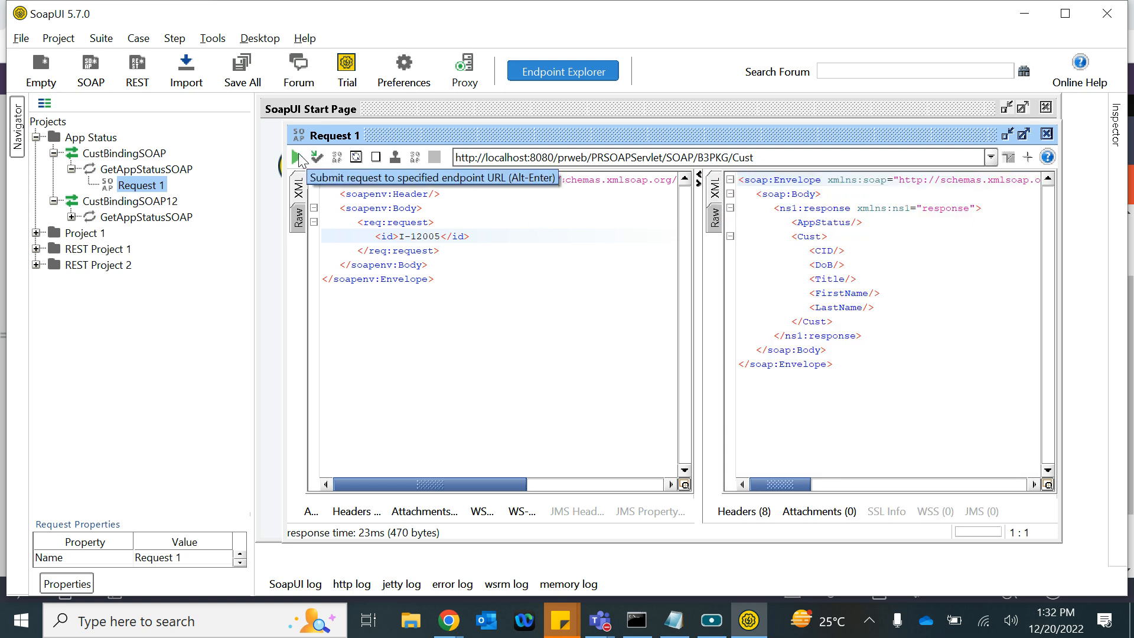
left_click(297, 157)
left_click(715, 195)
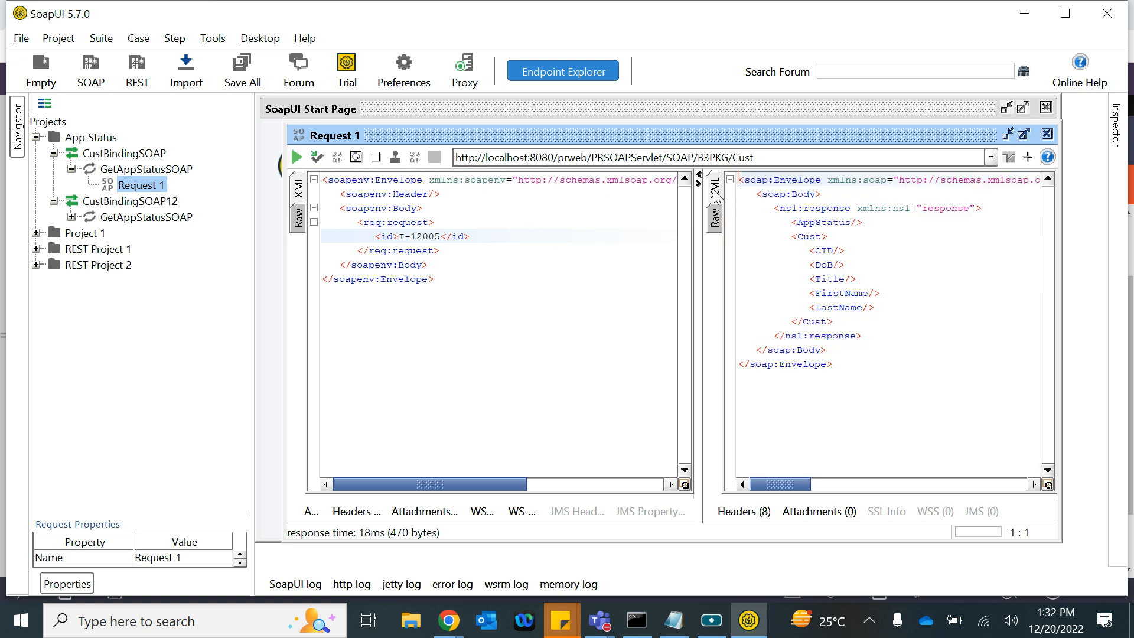
Switch back to Pega Dev Studio and recheck the GetAppStatusSOAP activity's page classes and the first Obj-Open step's property value
key("alt+Tab")
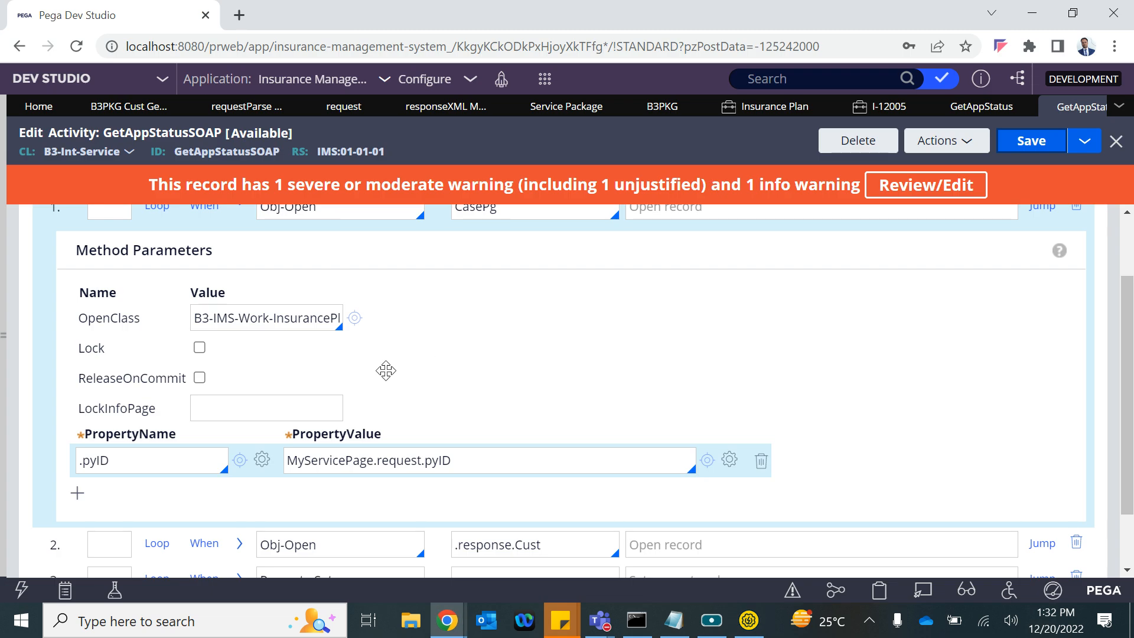
double_click(332, 468)
scroll(332, 469, "up", 2)
left_click(214, 218)
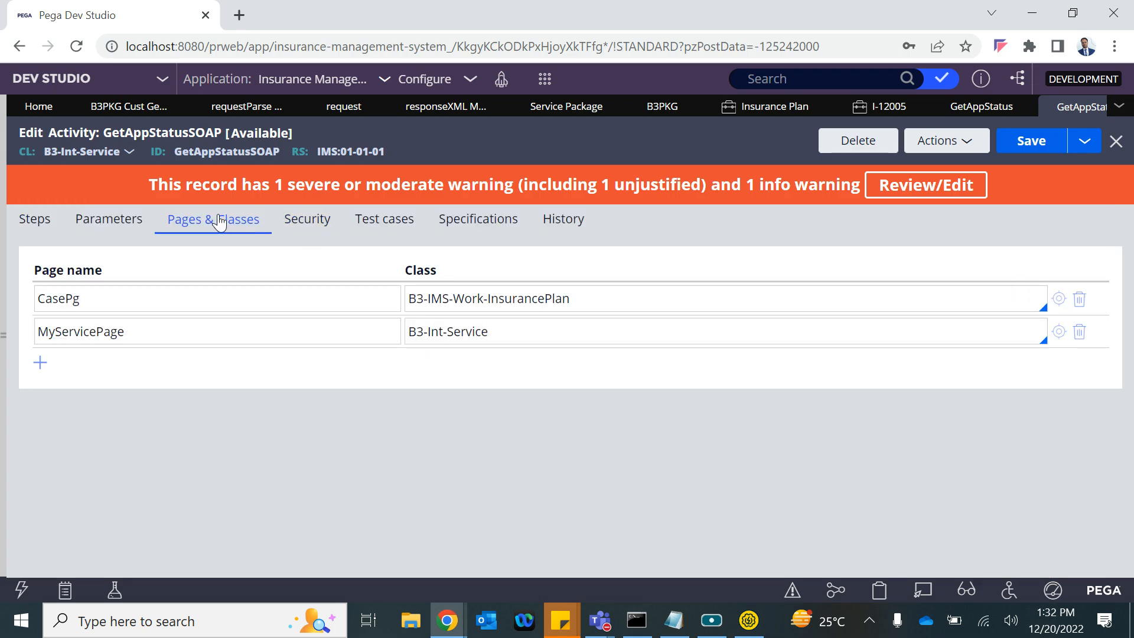
left_click(35, 221)
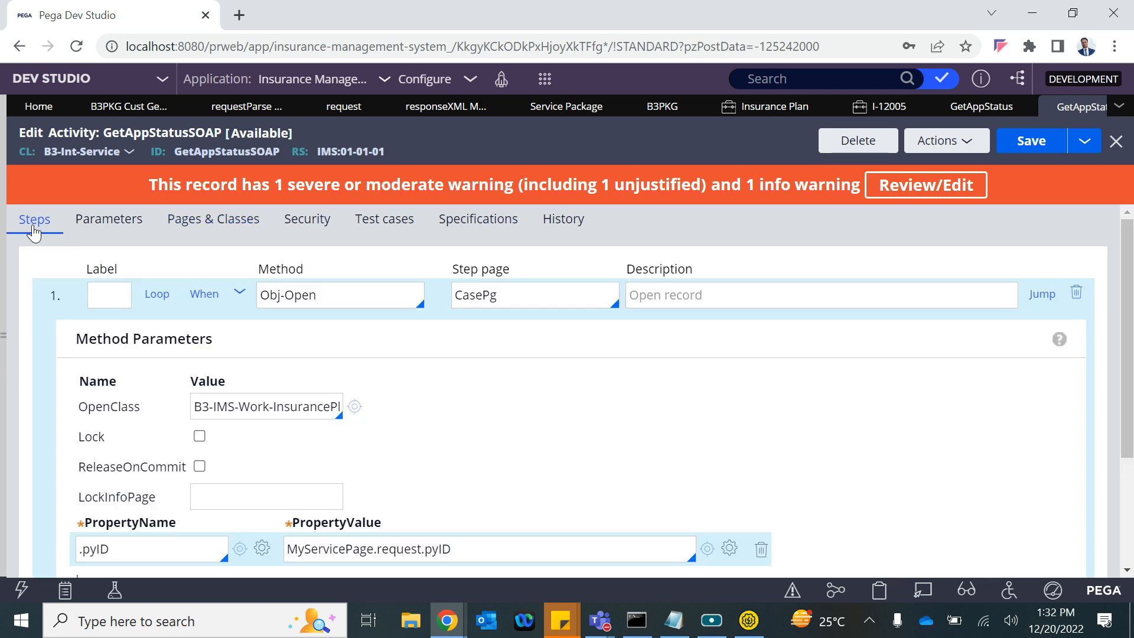
scroll(376, 493, "down", 2)
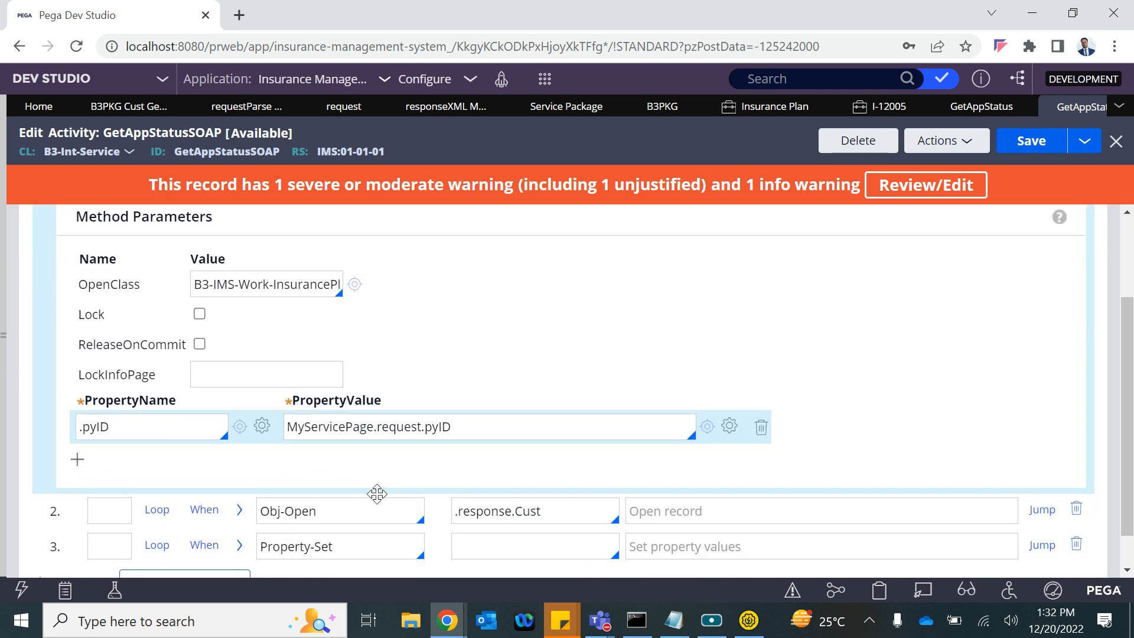
double_click(394, 426)
left_click(432, 427)
Open the requestParse Parse XML rule and examine the id element's context class and property mapping without changing it
left_click(245, 106)
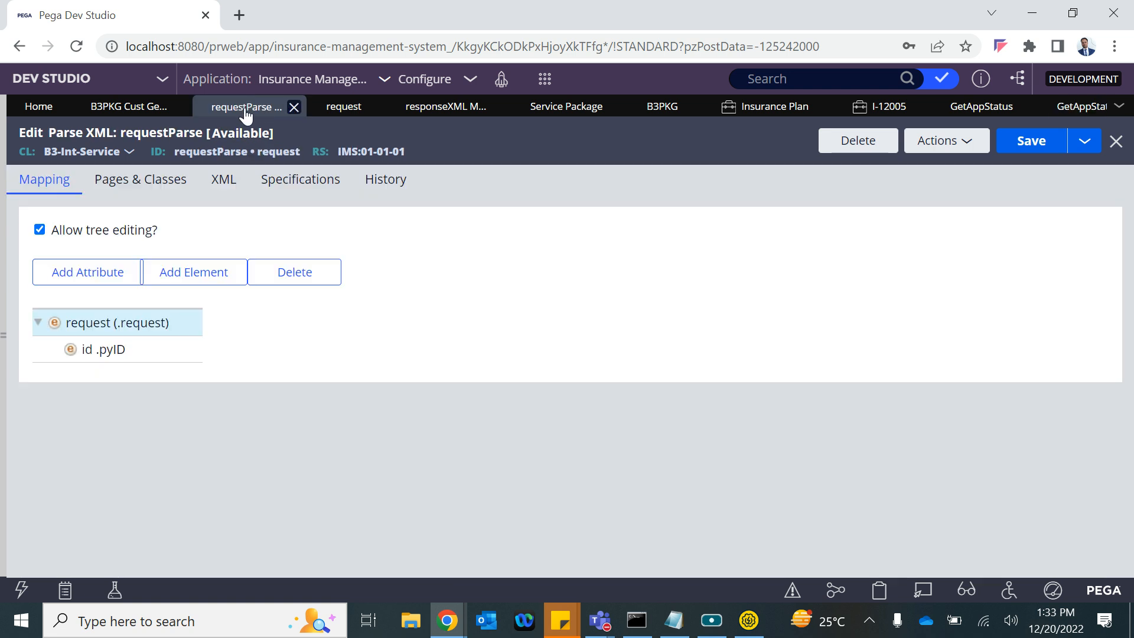
double_click(96, 353)
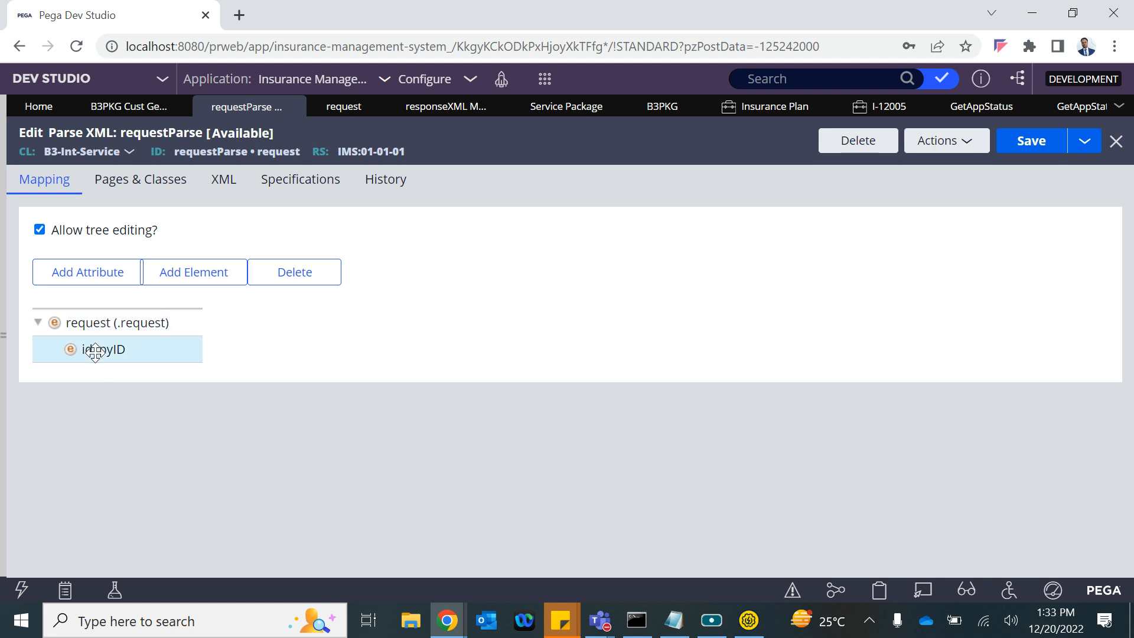
scroll(335, 460, "down", 2)
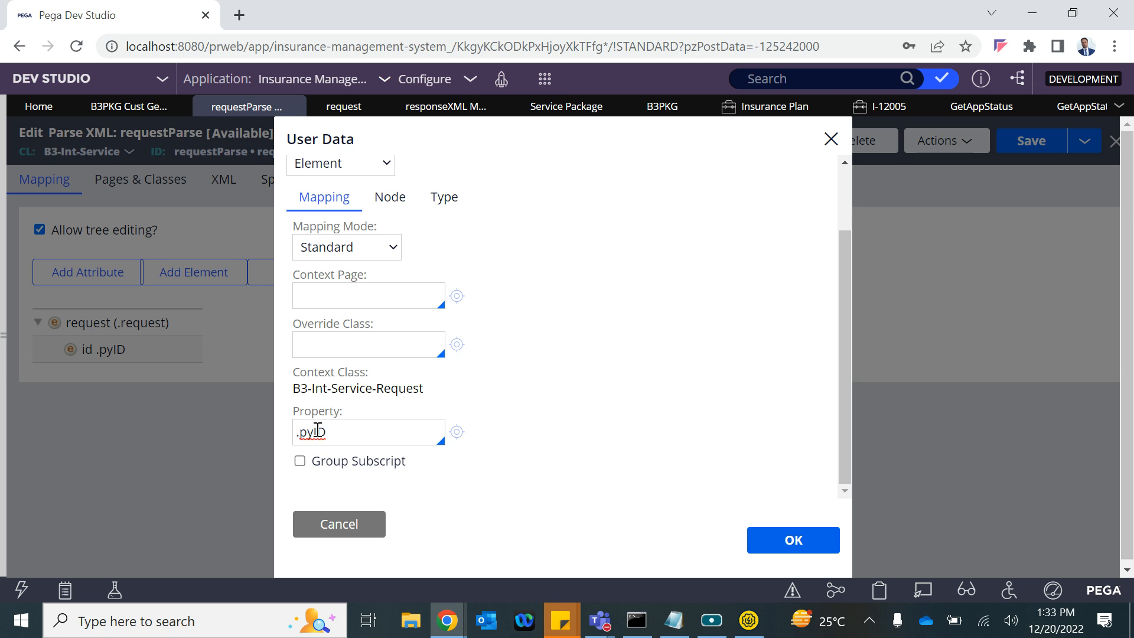
scroll(317, 430, "up", 2)
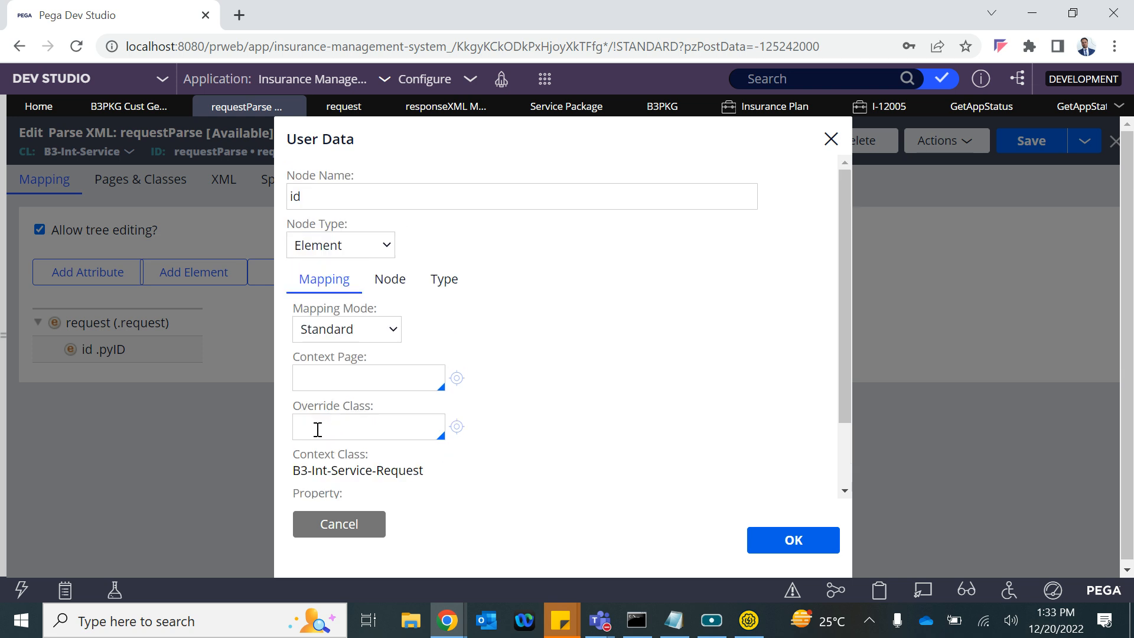
left_click(331, 524)
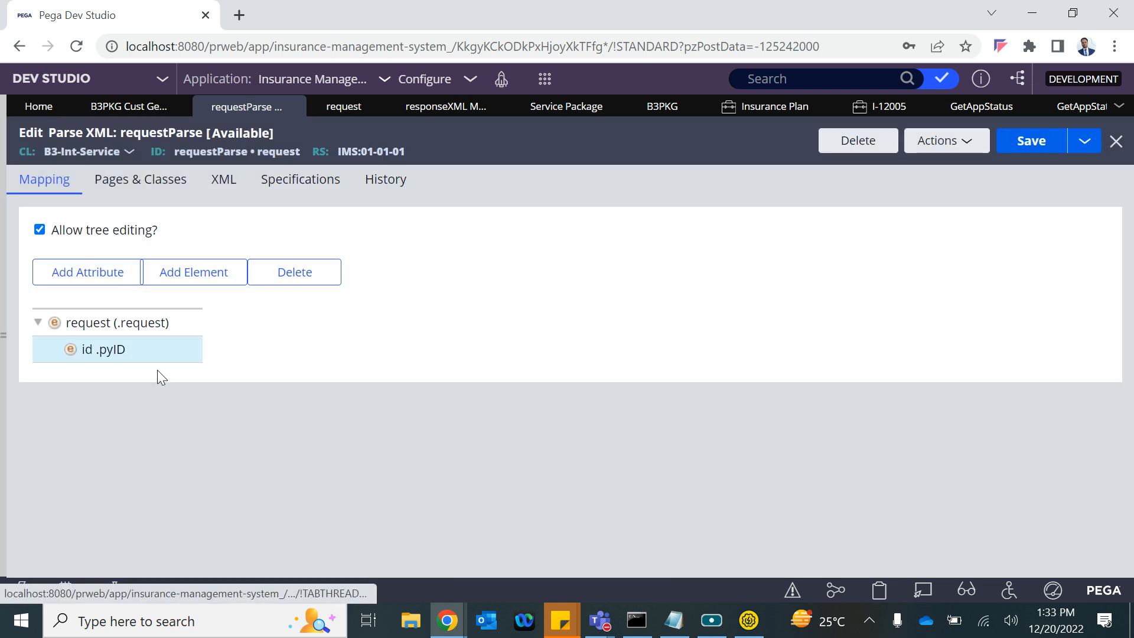
Examine the request element's mapping, node and type settings in requestParse, and leave them without changes
left_click(119, 321)
double_click(119, 322)
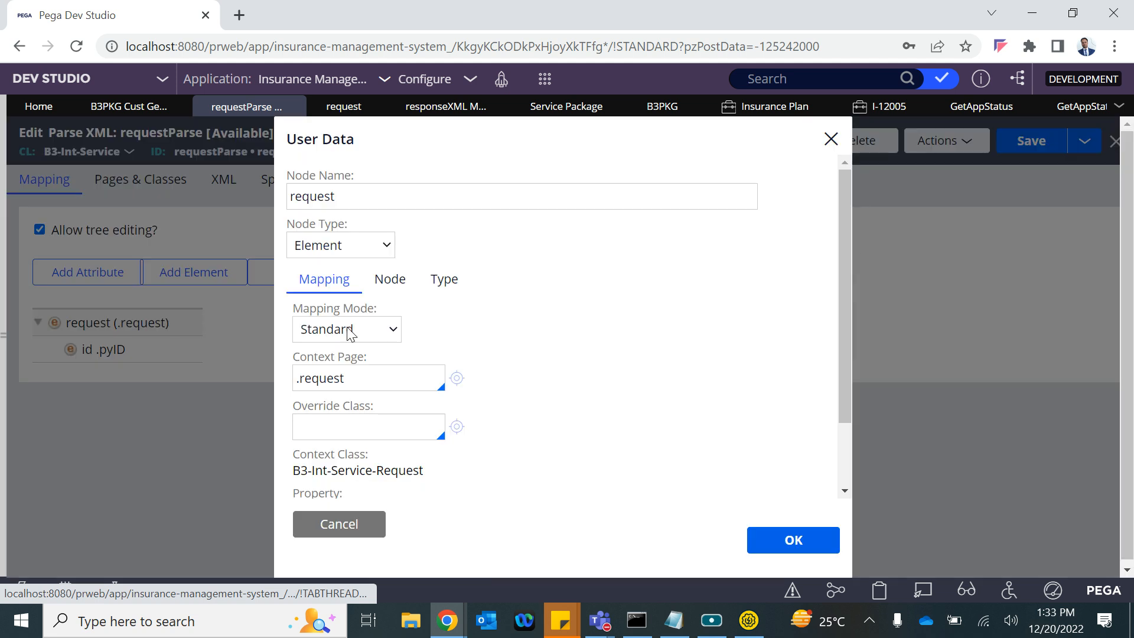
left_click(390, 279)
left_click(440, 281)
left_click(345, 282)
left_click(387, 282)
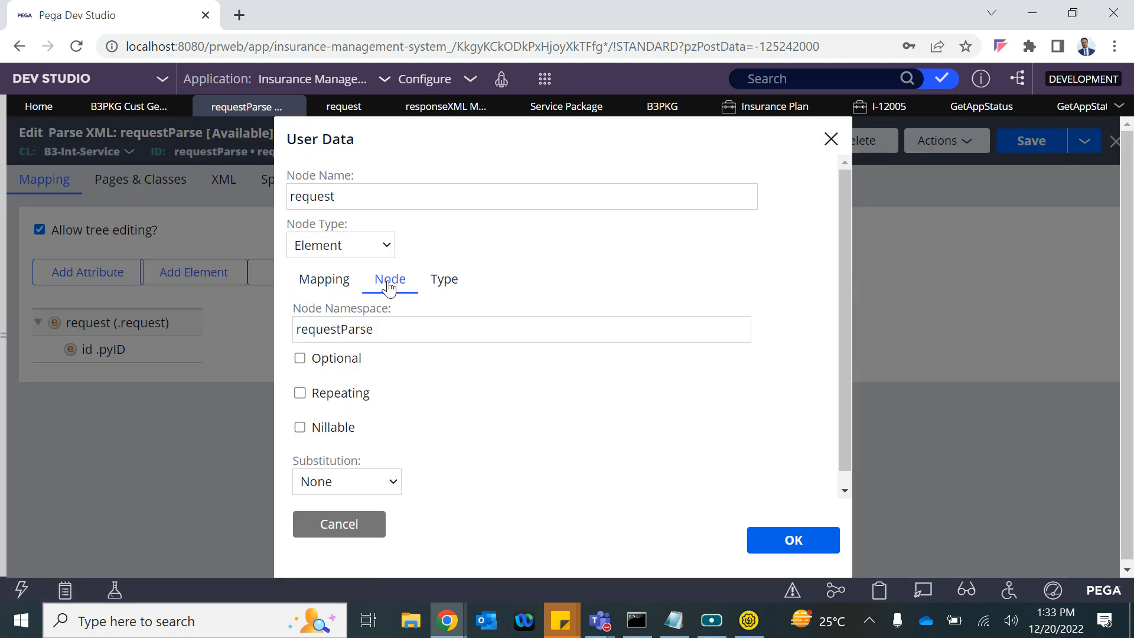
left_click(338, 284)
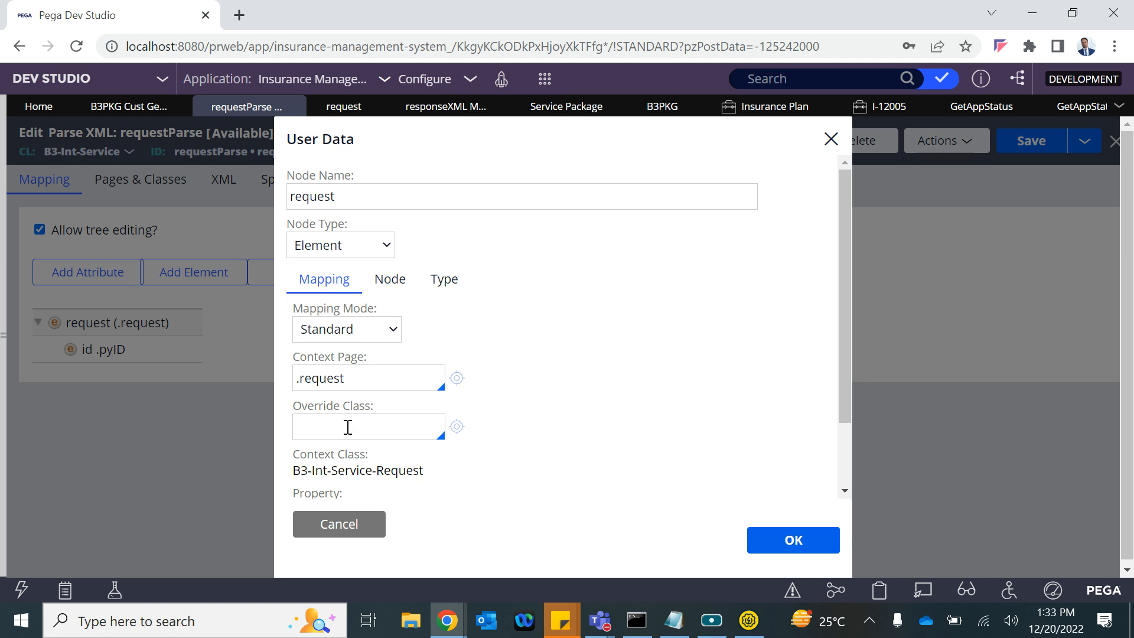
left_click(337, 528)
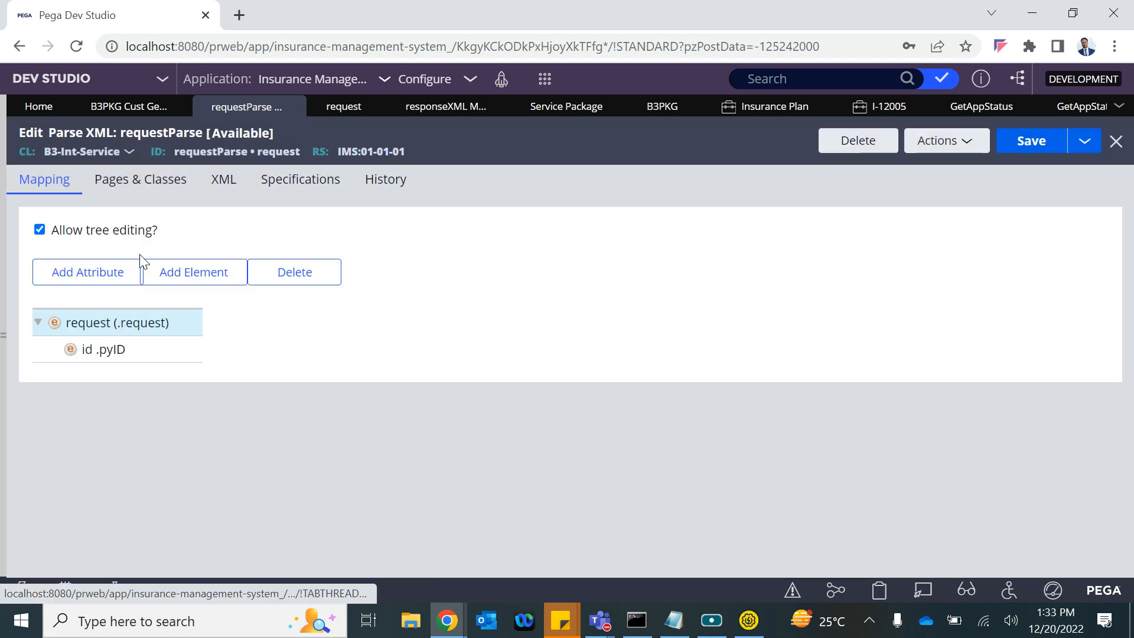
Check which activity the getAppStatusSOAP service calls, inspect the first Obj-Open step of the GetAppStatus activity, and close that activity
left_click(134, 108)
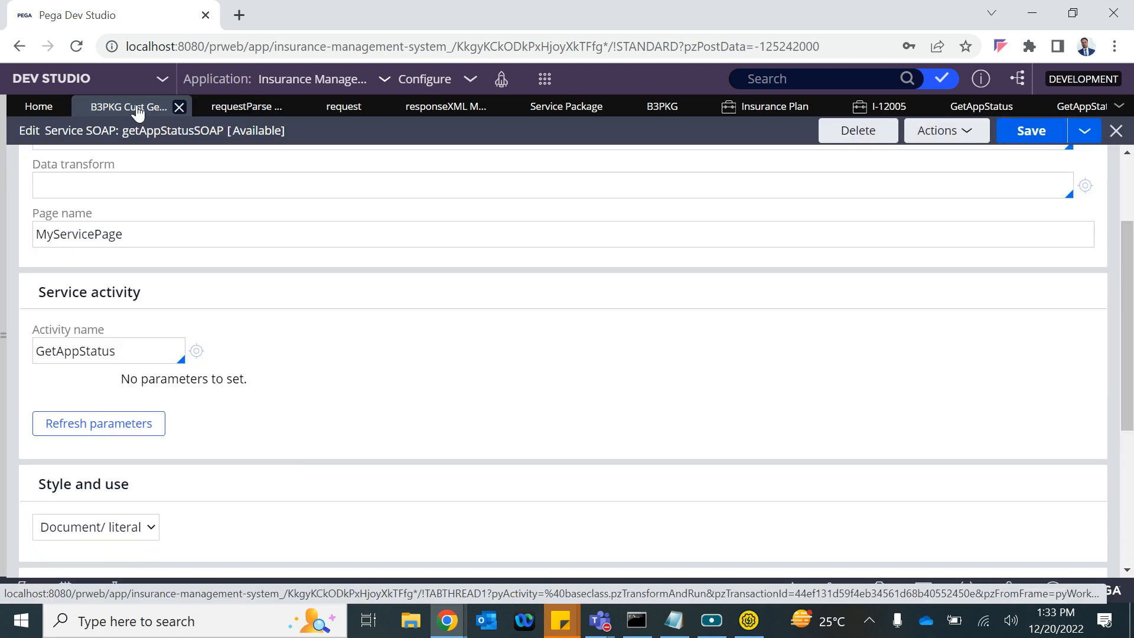
left_click(196, 352)
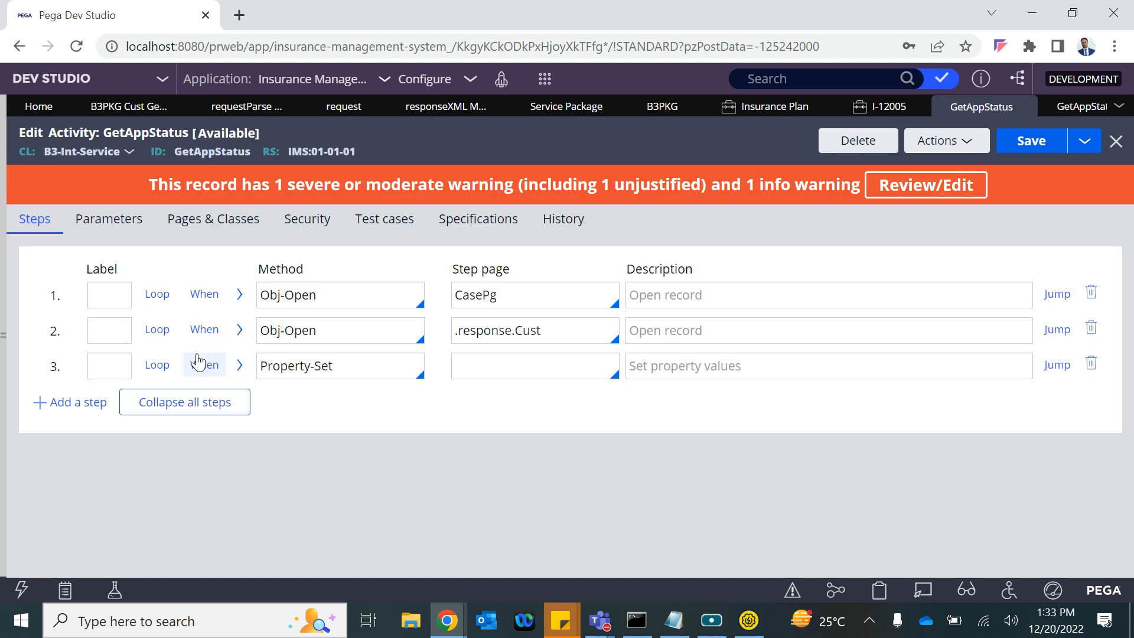
left_click(239, 294)
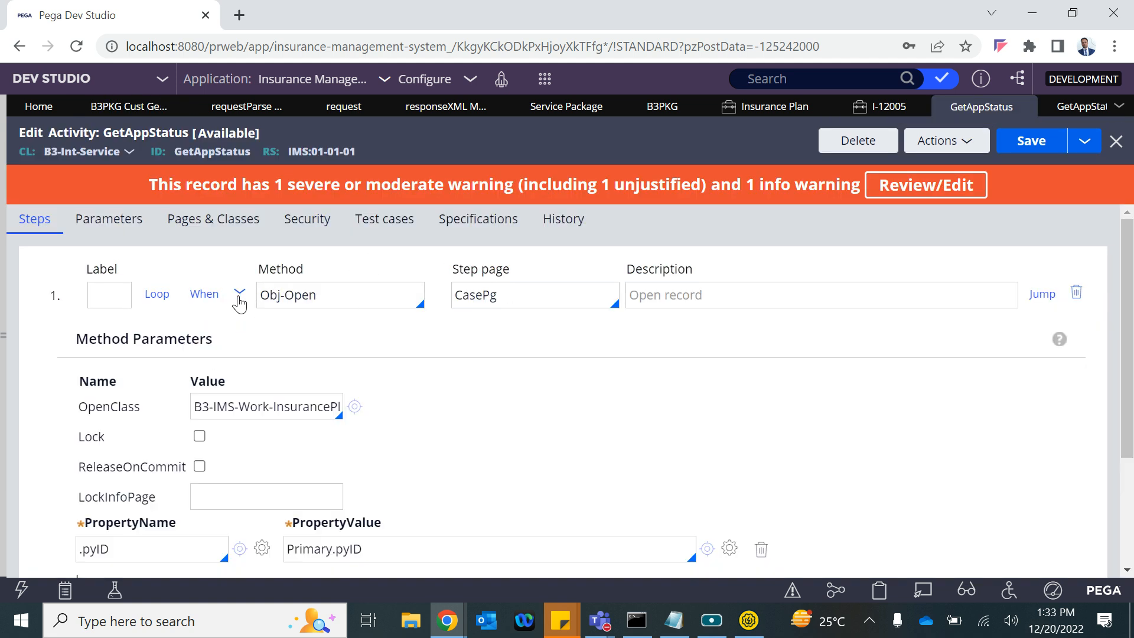
scroll(332, 491, "down", 2)
scroll(329, 378, "up", 2)
left_click(1026, 107)
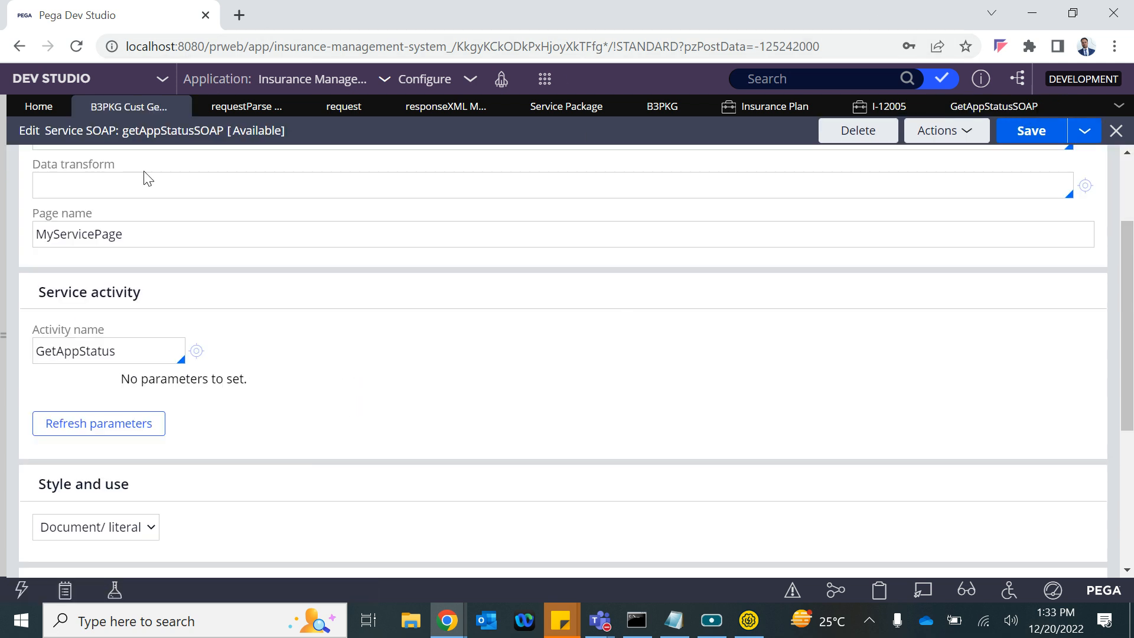
Set the getAppStatusSOAP service's activity name to GetAppStatusSOAP and save the service
key("Down")
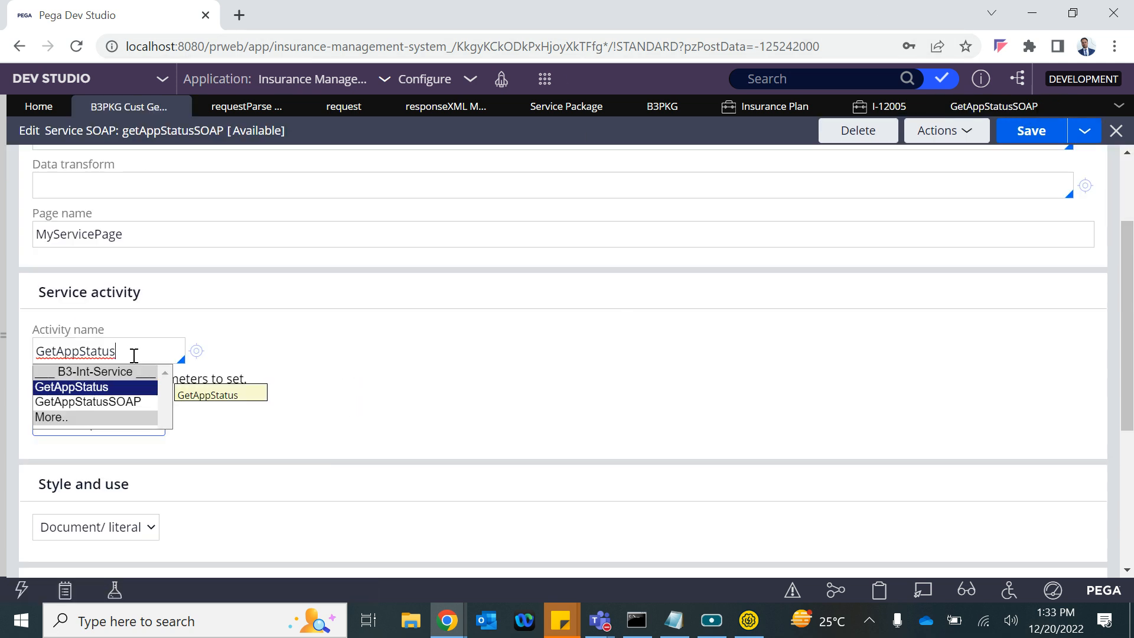
key("Down")
key("Return")
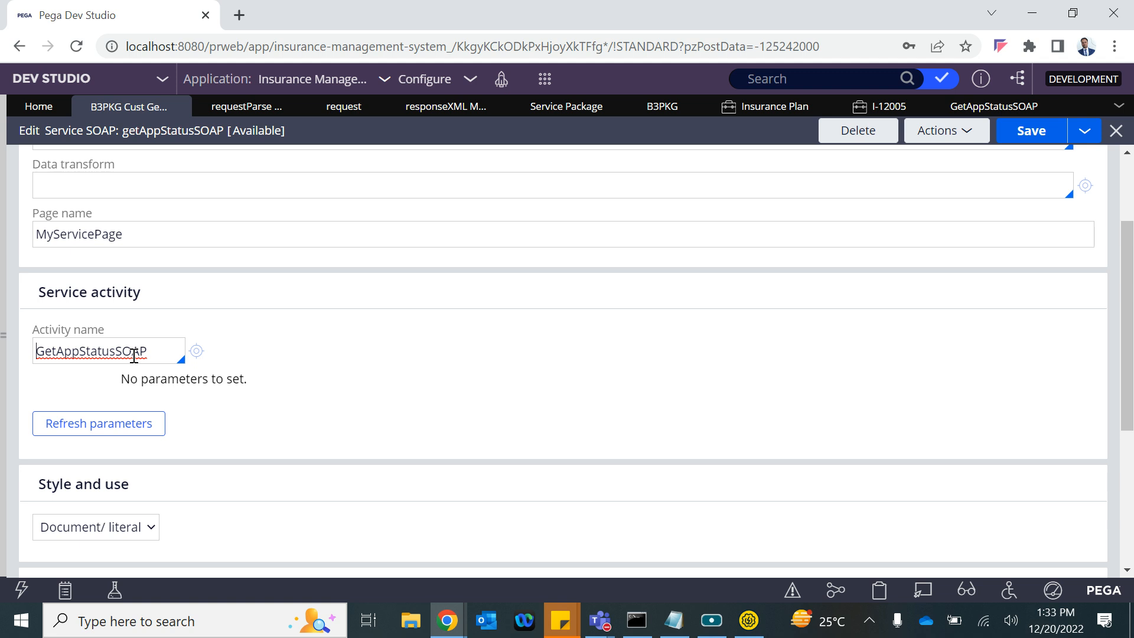
left_click(1033, 134)
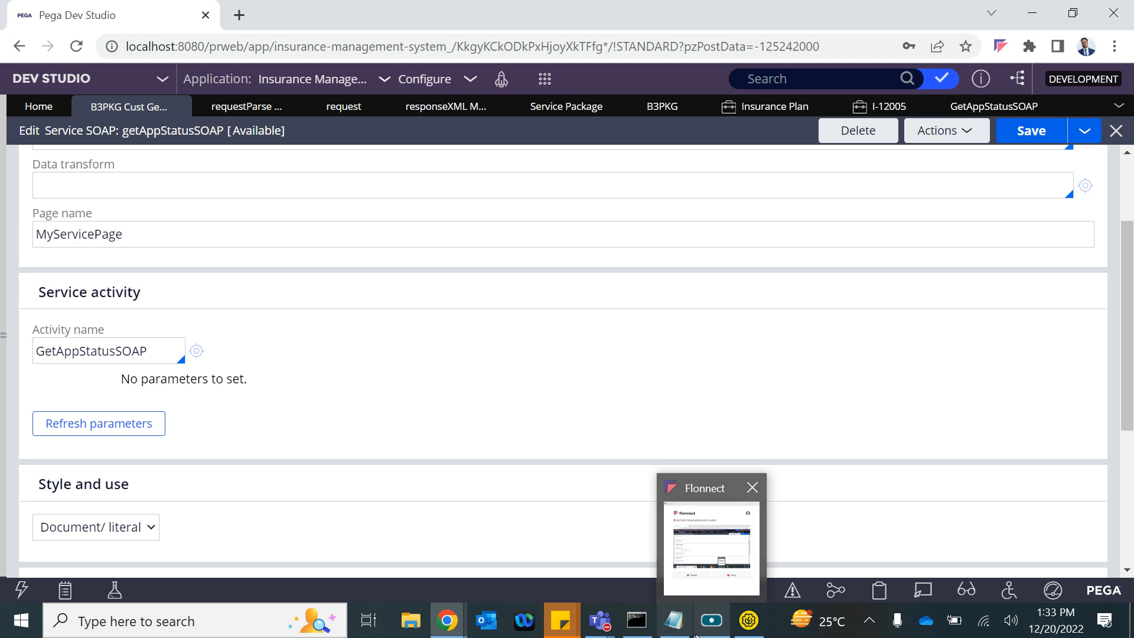
Switch to SoapUI, resubmit the I-12005 request and examine the returned customer values in the XML response
left_click(749, 620)
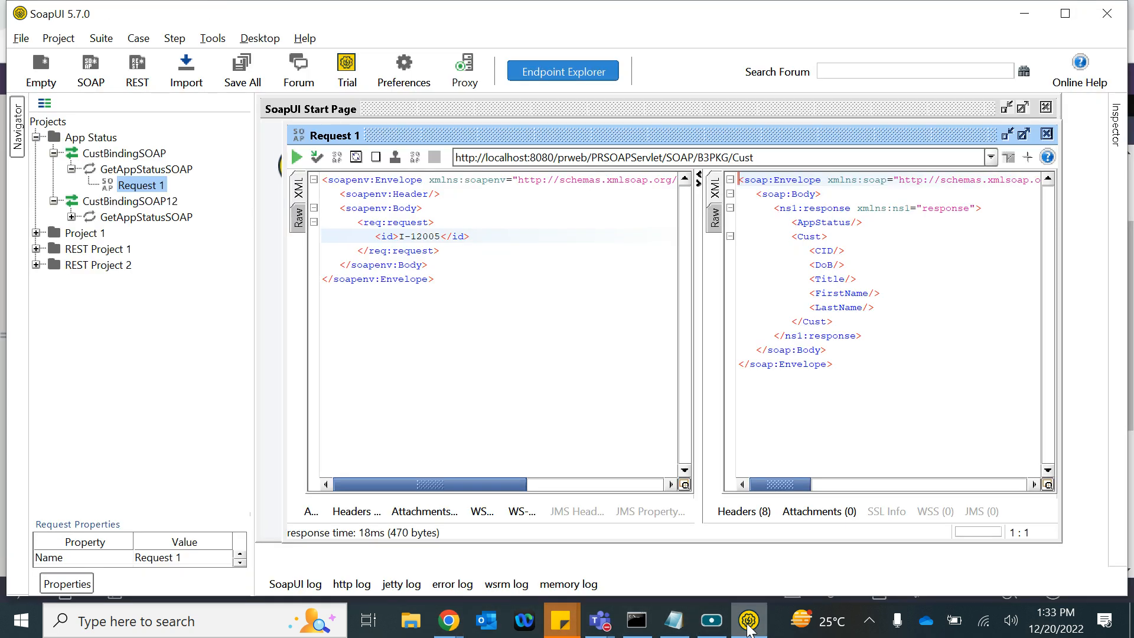
left_click(295, 162)
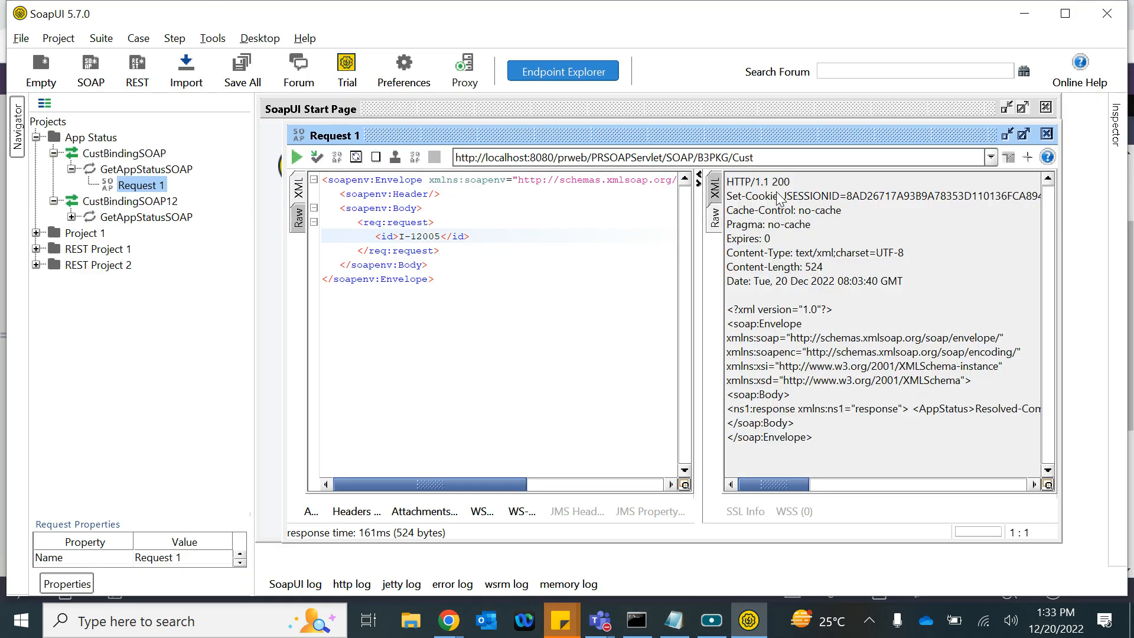
left_click(715, 192)
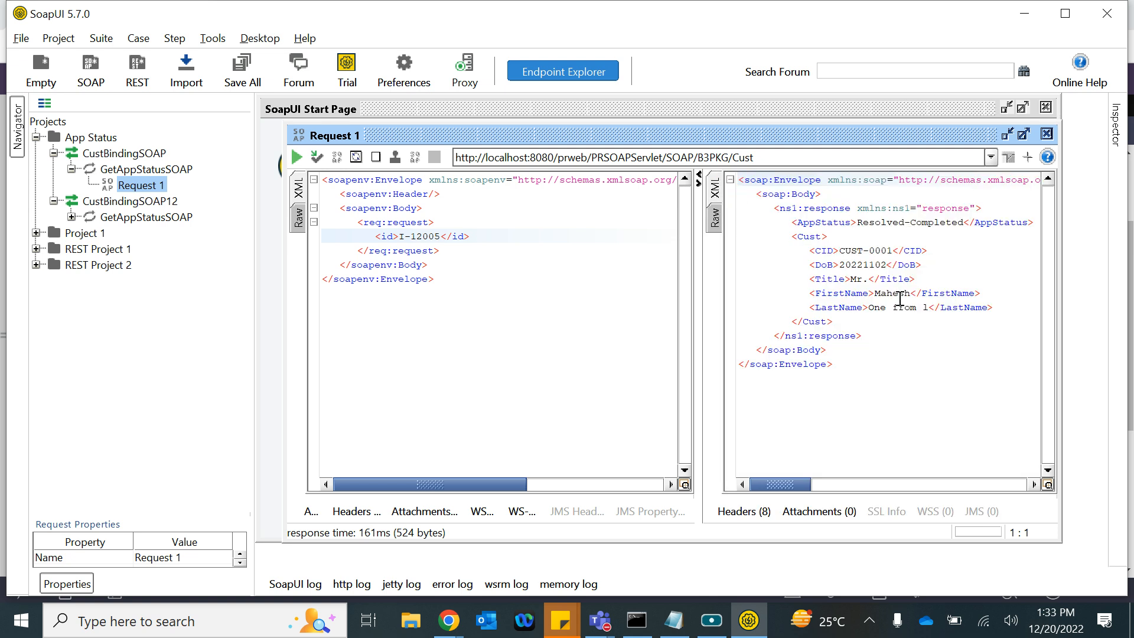
left_click(856, 254)
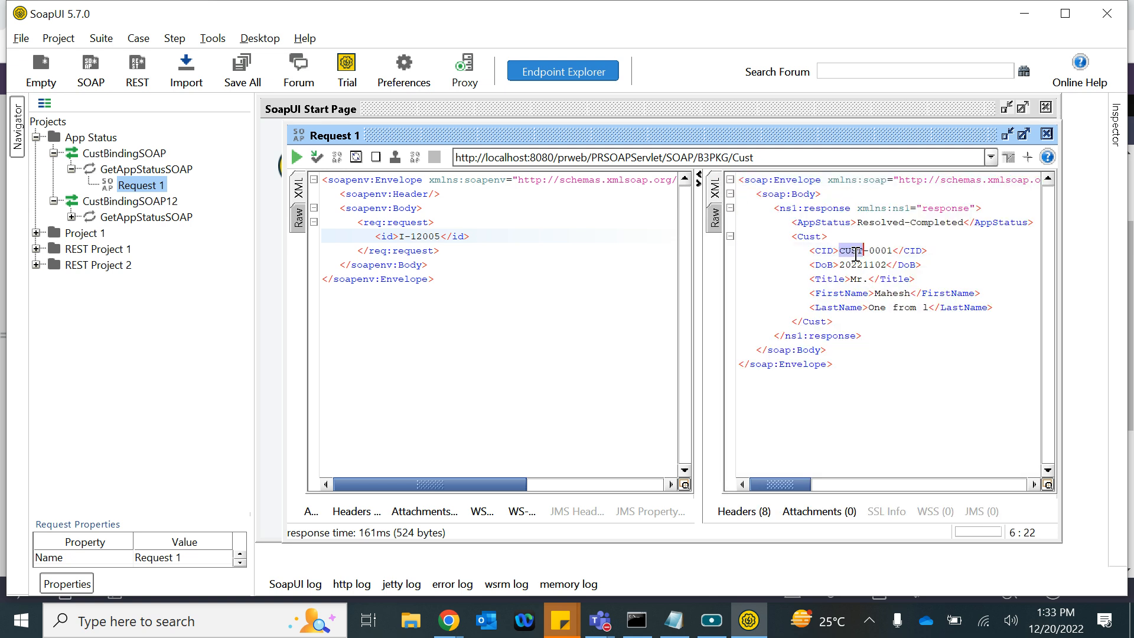
double_click(855, 264)
Switch back to Pega Dev Studio and add a new element under Cust in the responseXML XML Stream mapping
mouse_move(449, 621)
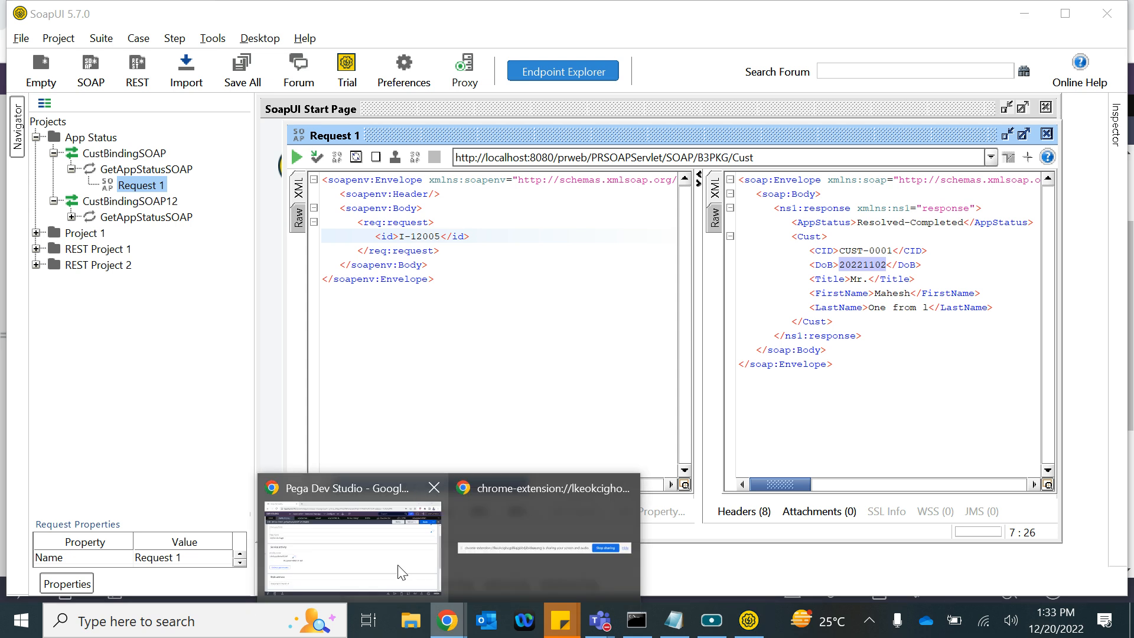
left_click(398, 572)
left_click(422, 110)
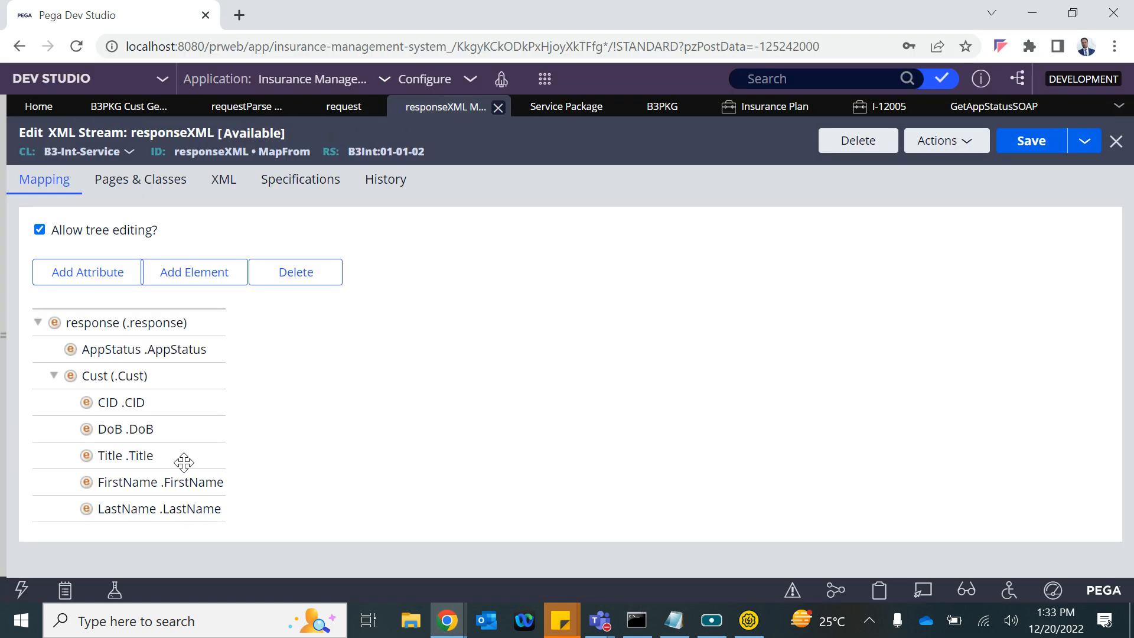
left_click(127, 378)
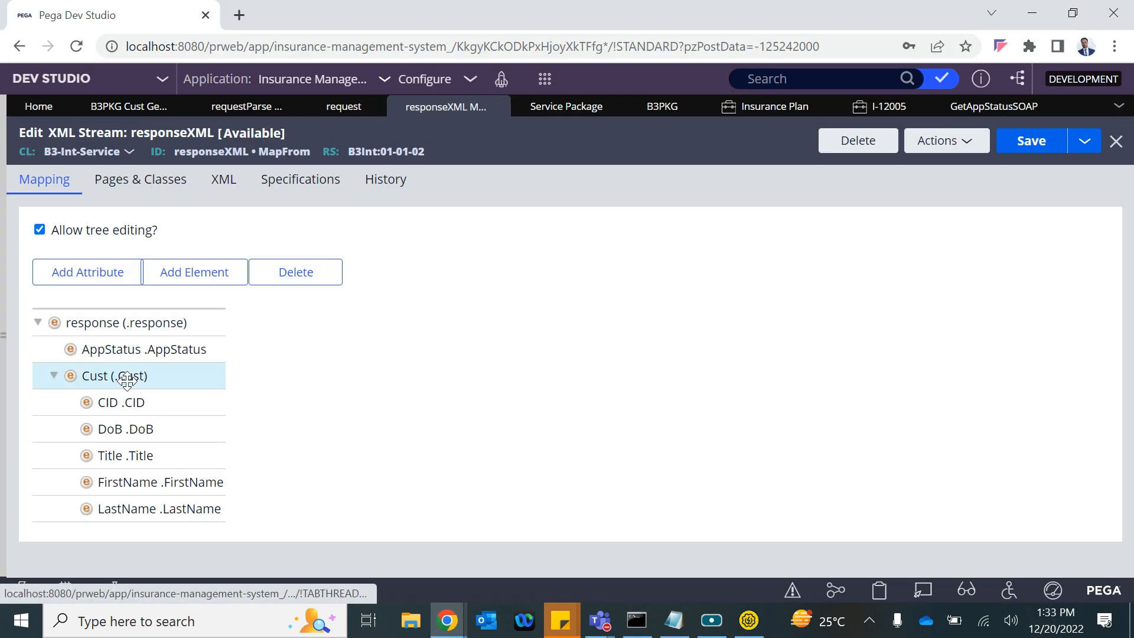
left_click(197, 281)
Set the new Cust element's source property to .EmailID
double_click(124, 529)
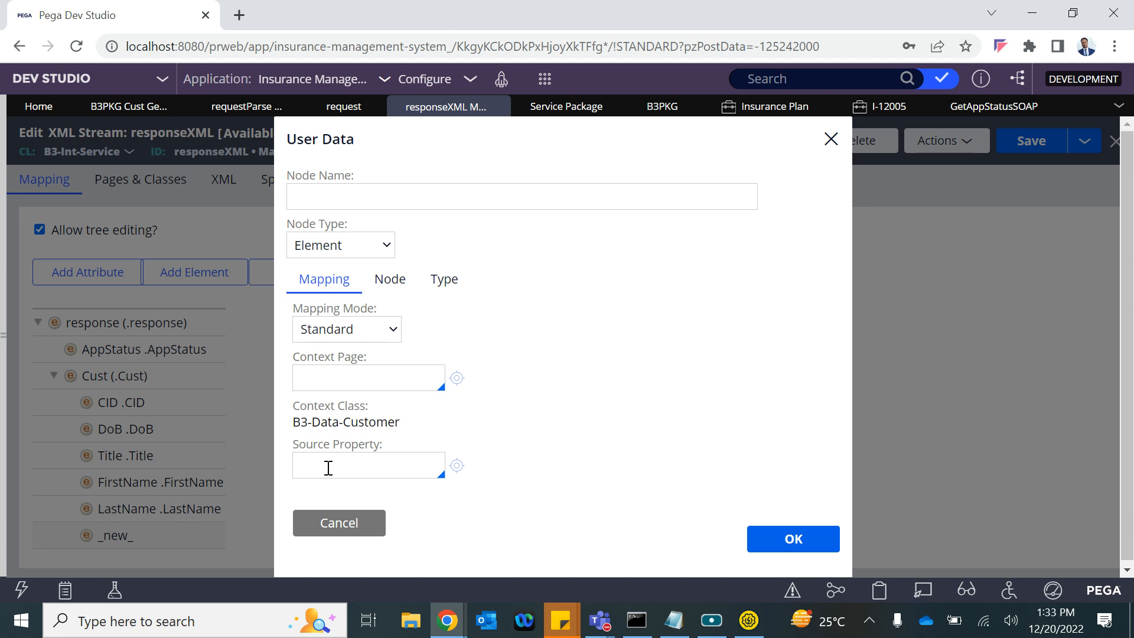
type(".")
key("Down")
key("Down")
key("Down")
key("Down")
key("Down")
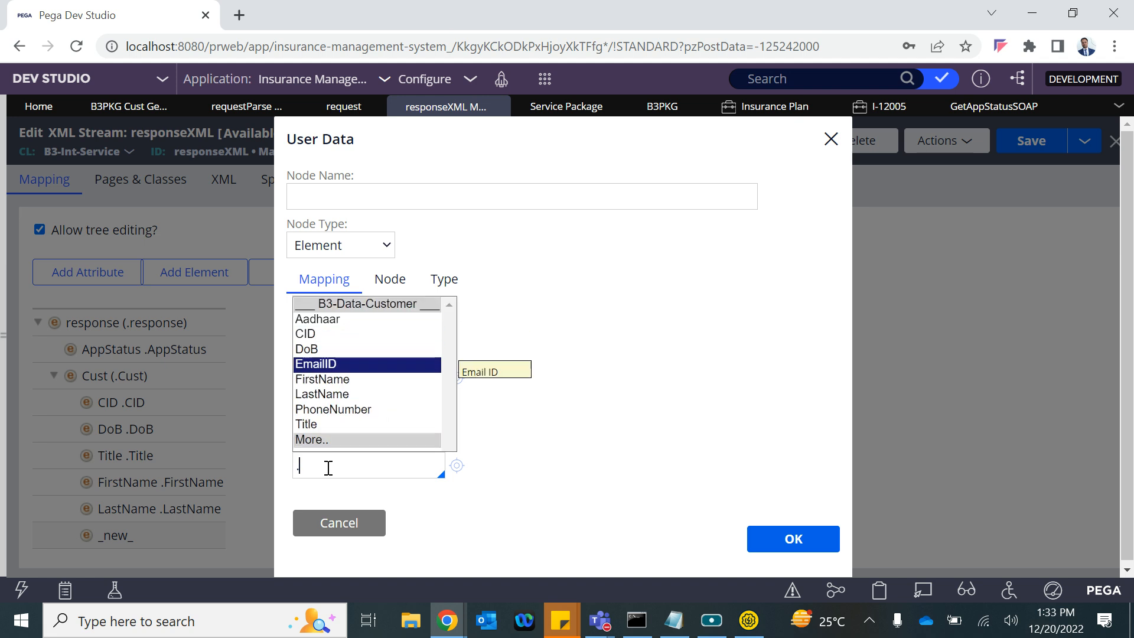
key("Up")
key("Return")
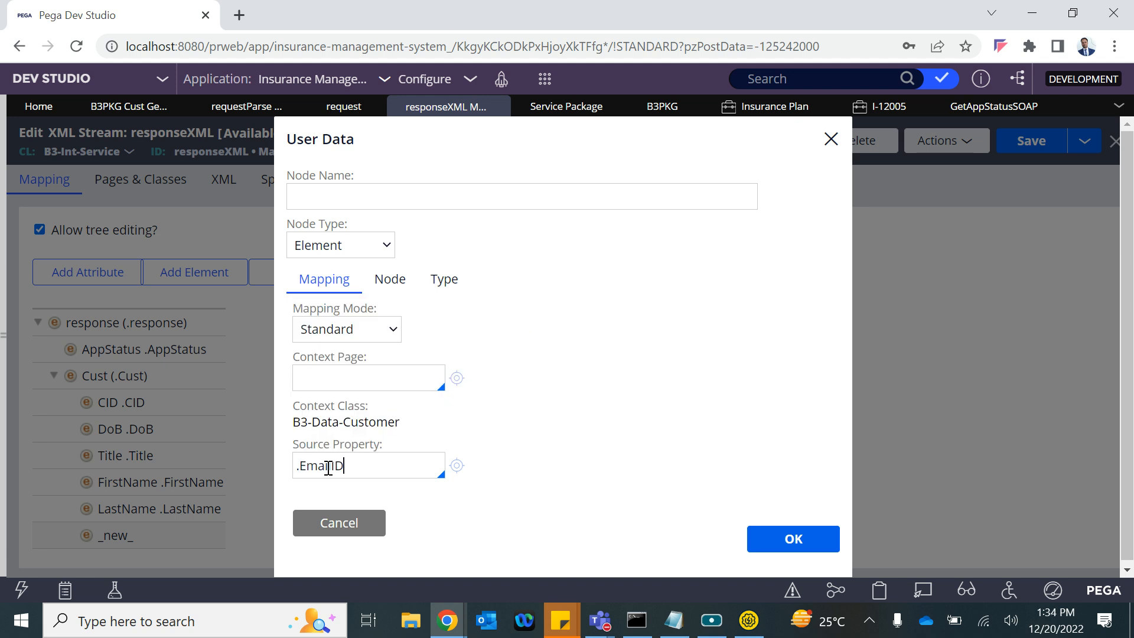
Name the new element's node EmailID, matching its source property, and accept the element settings
double_click(329, 468)
key("ctrl+c")
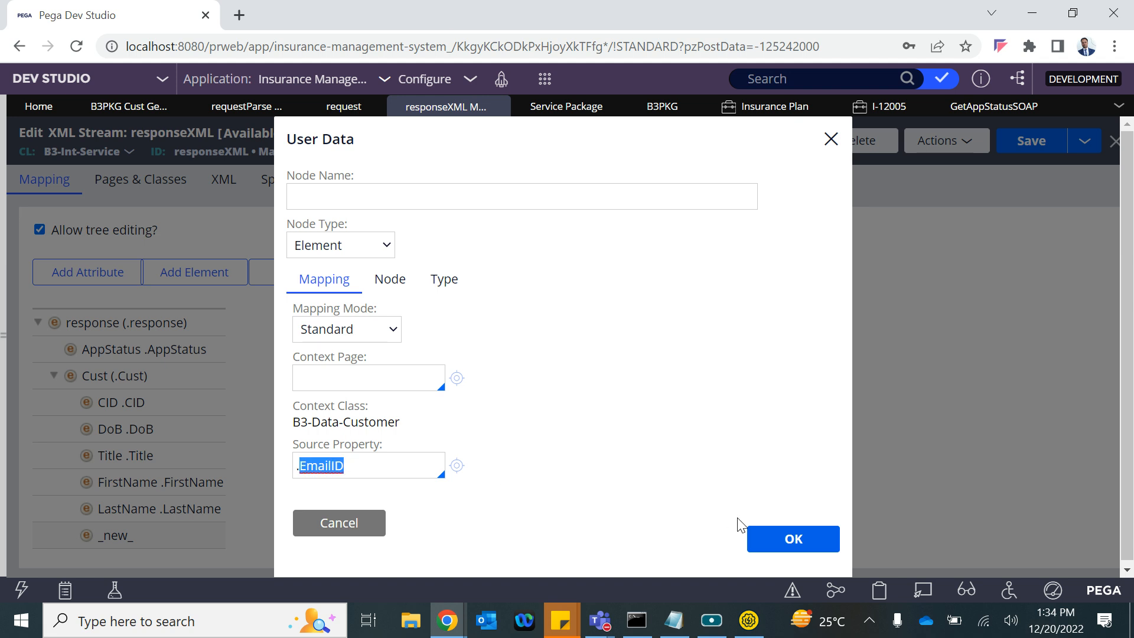
left_click(427, 201)
key("ctrl+v")
left_click(793, 538)
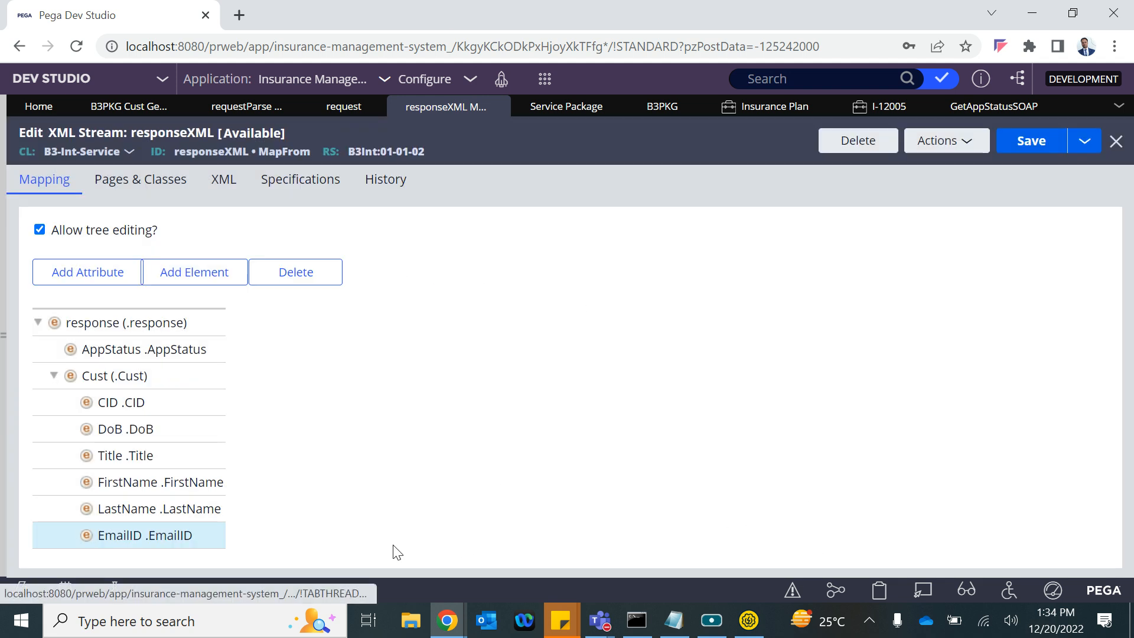
Add another element under Cust in responseXML and set its source property to .PhoneNumber
left_click(115, 372)
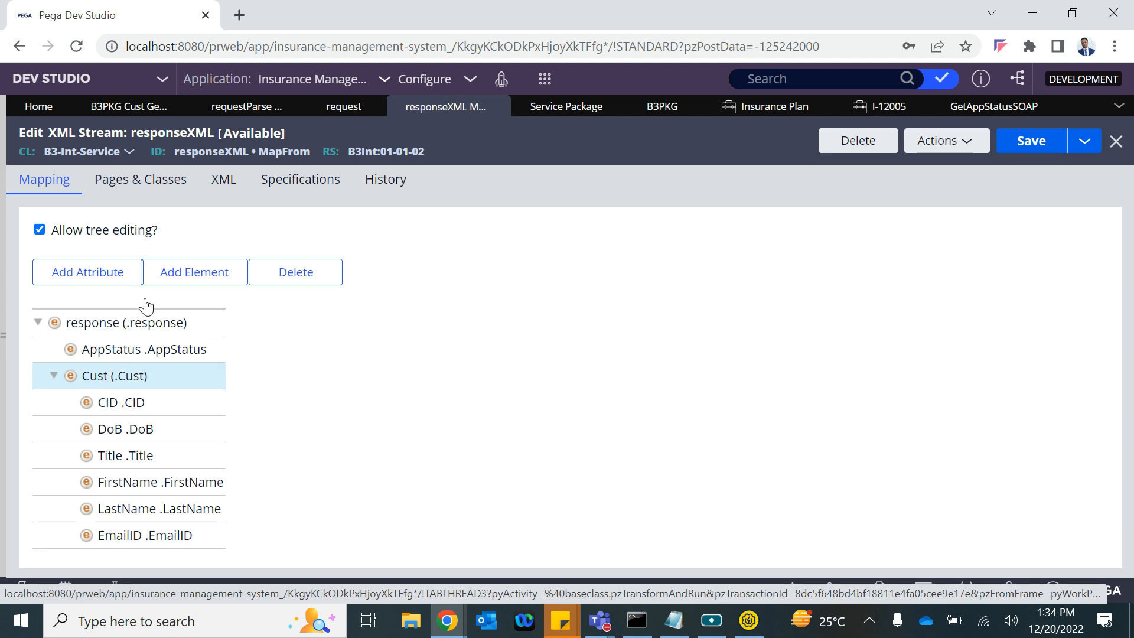
left_click(190, 272)
double_click(115, 566)
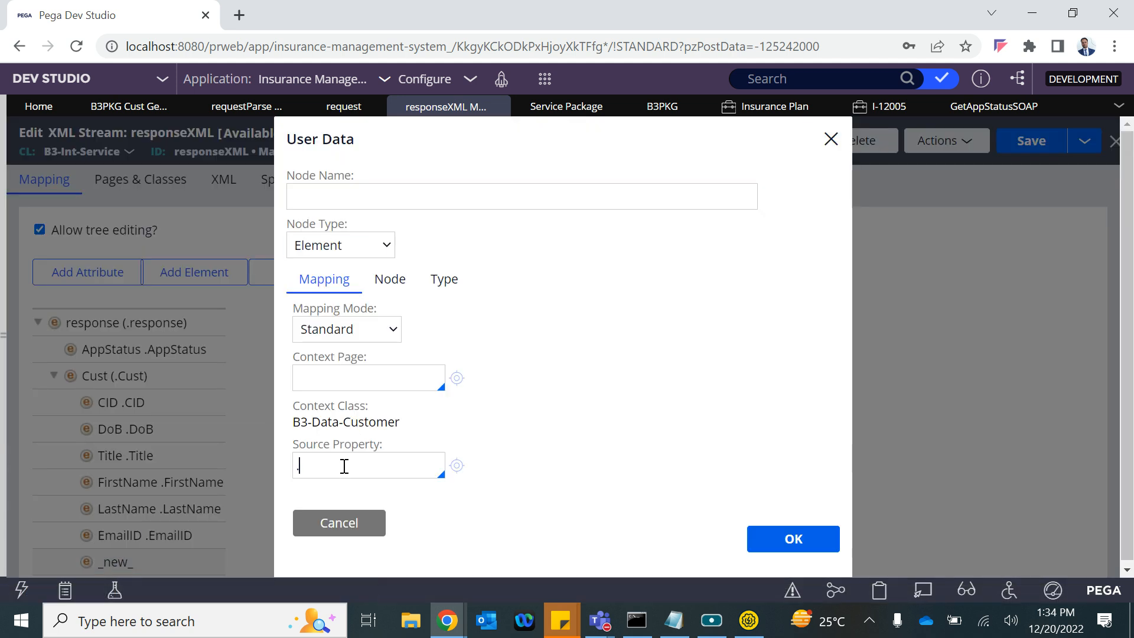
key("Down")
key("Down")
key("Down")
key("Down")
key("Down")
key("Down")
key("Down")
key("Down")
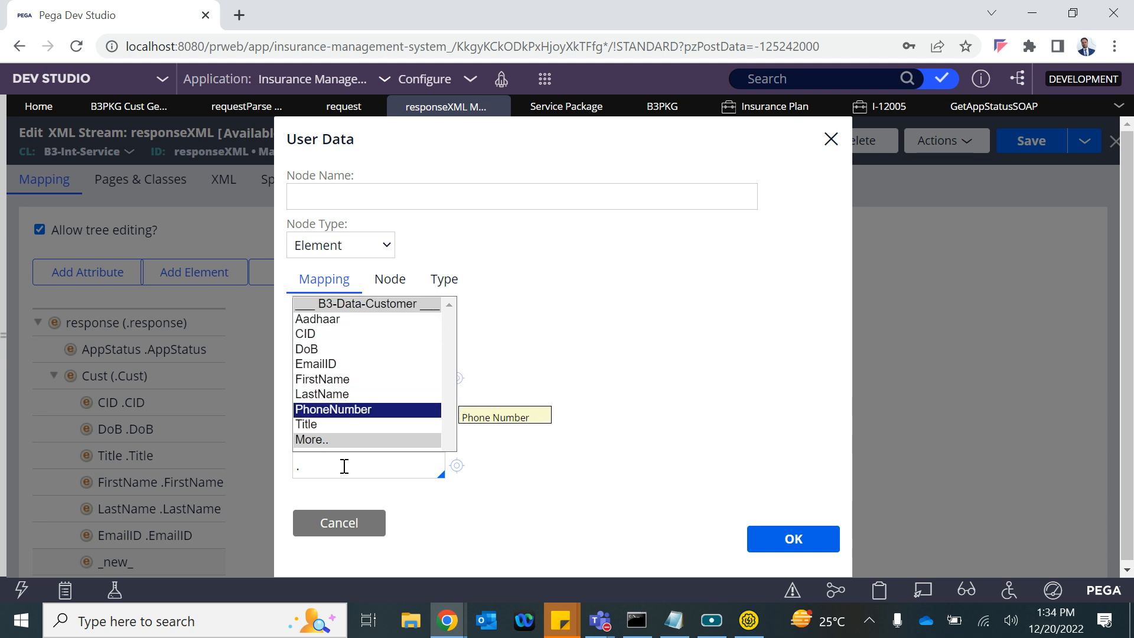
key("Return")
Name the second new element's node PhoneNumber and save the responseXML rule
double_click(354, 464)
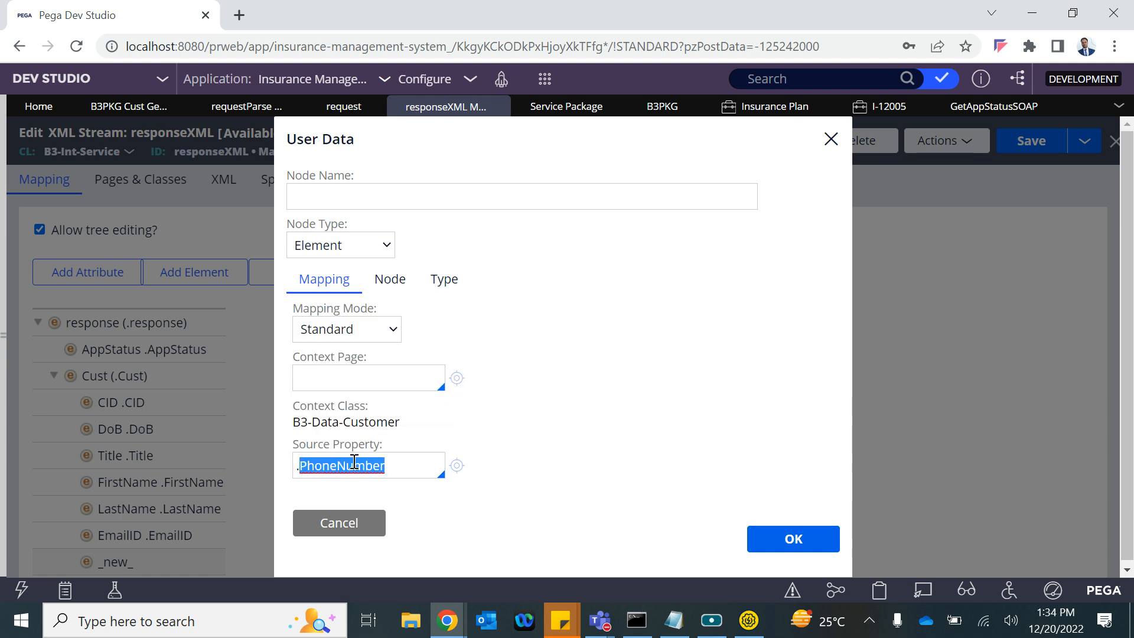
key("ctrl+c")
left_click(329, 198)
key("ctrl+v")
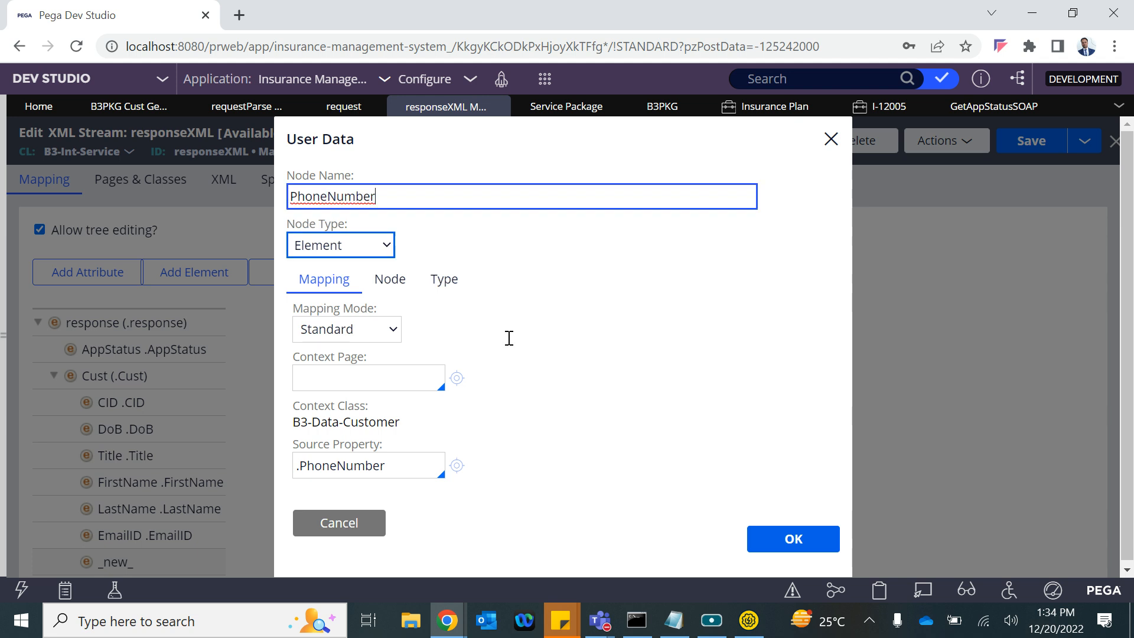
left_click(777, 543)
left_click(1036, 155)
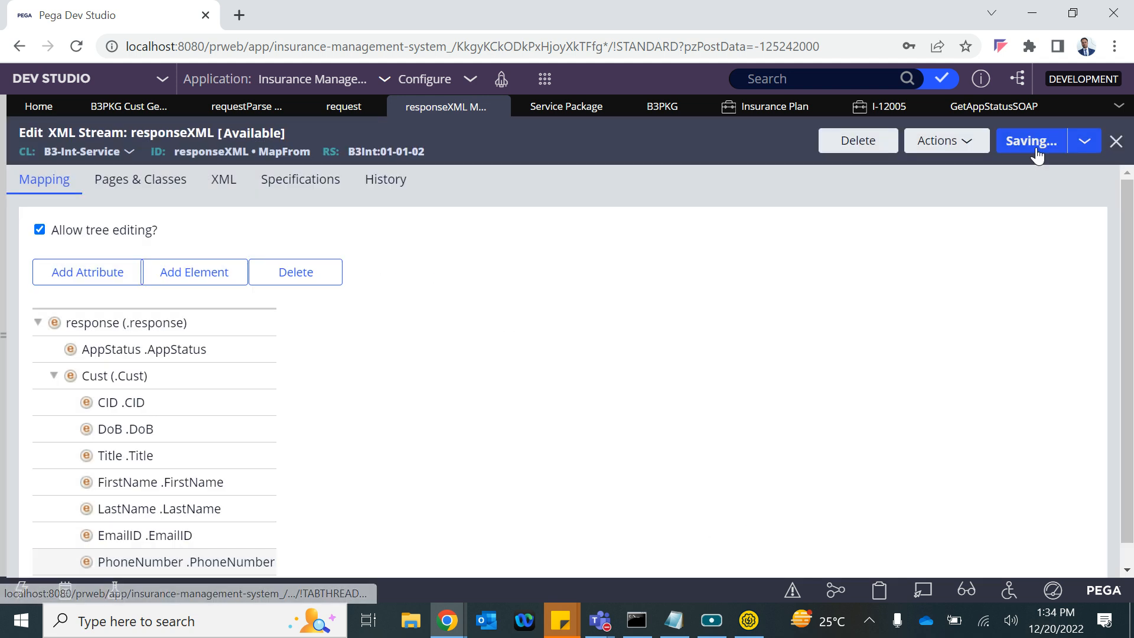
Switch to SoapUI, resubmit the I-12005 request and check the XML response for the email and phone number elements
left_click(749, 620)
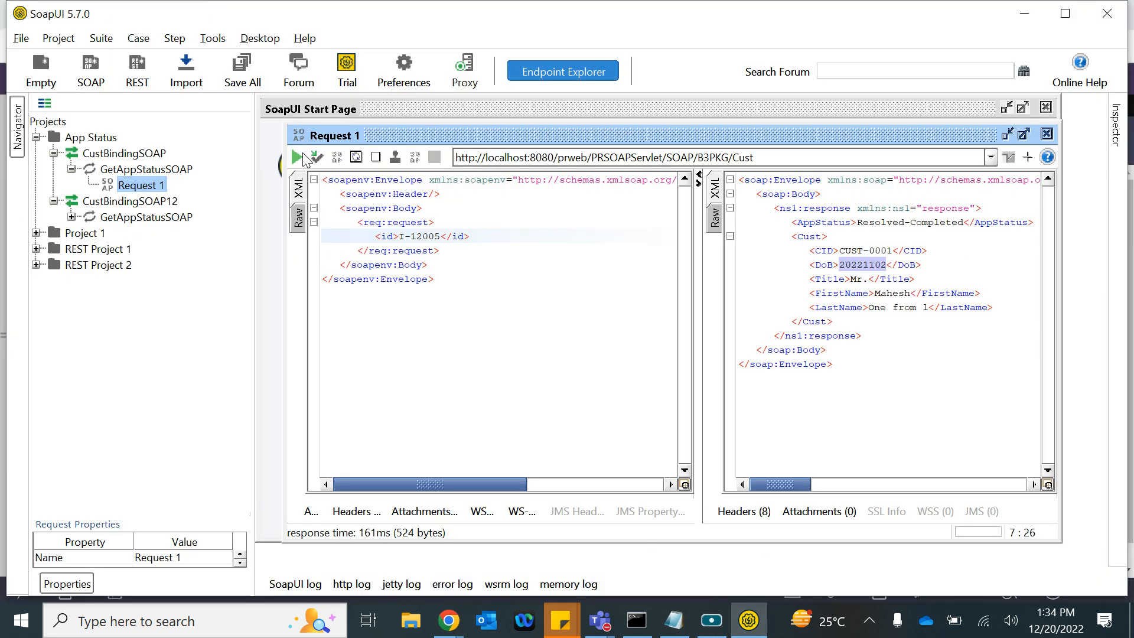
left_click(299, 157)
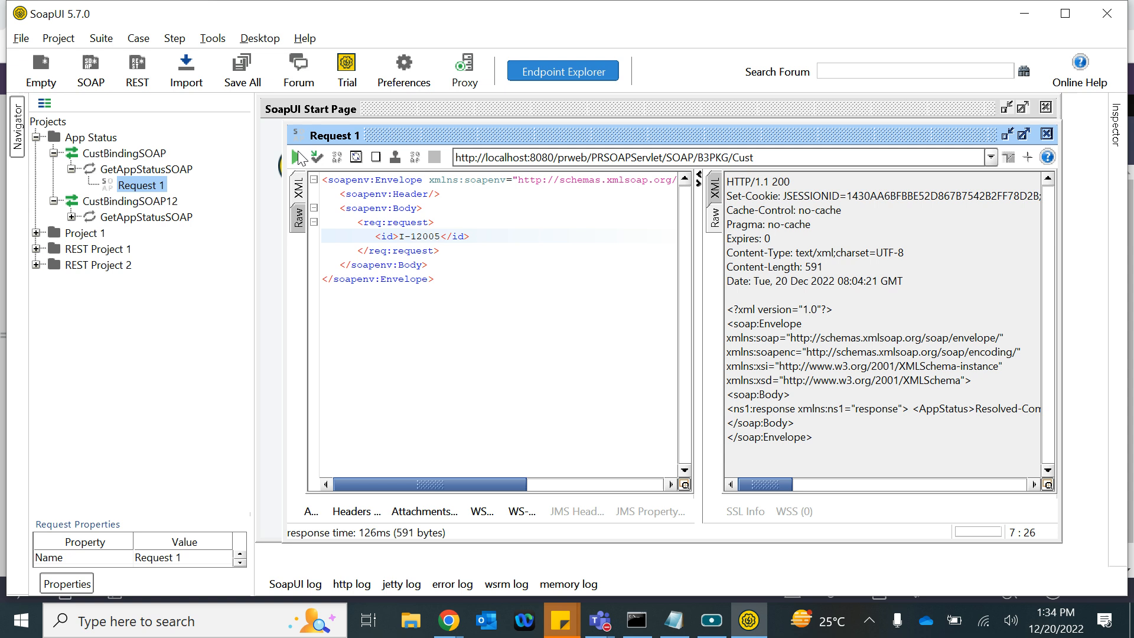
left_click(713, 203)
left_click(855, 345)
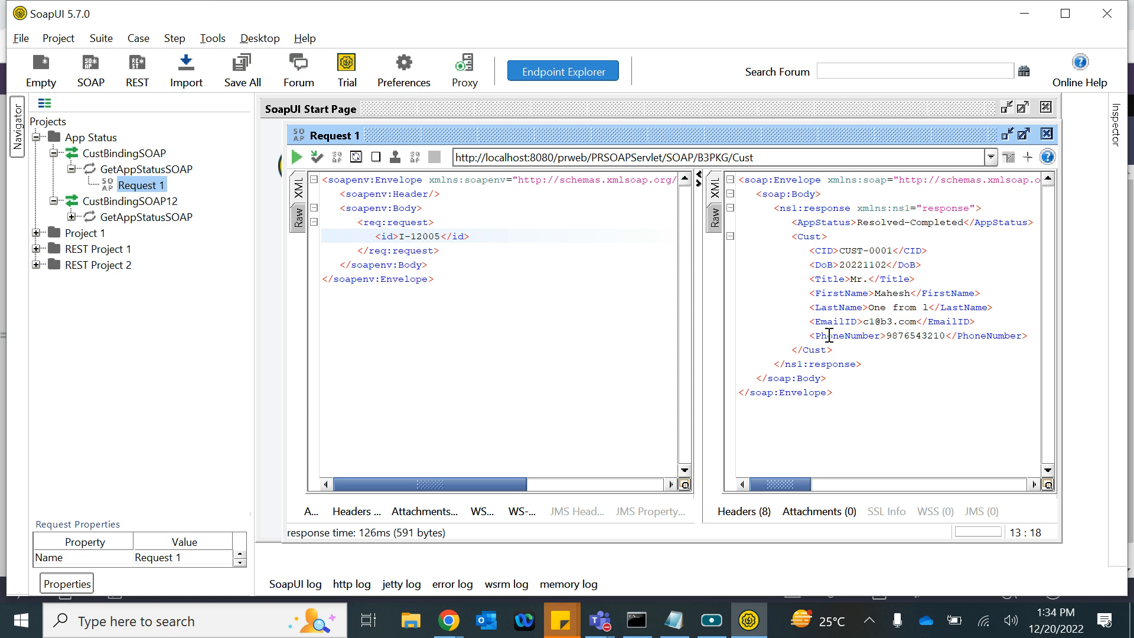
left_click(889, 323)
double_click(895, 307)
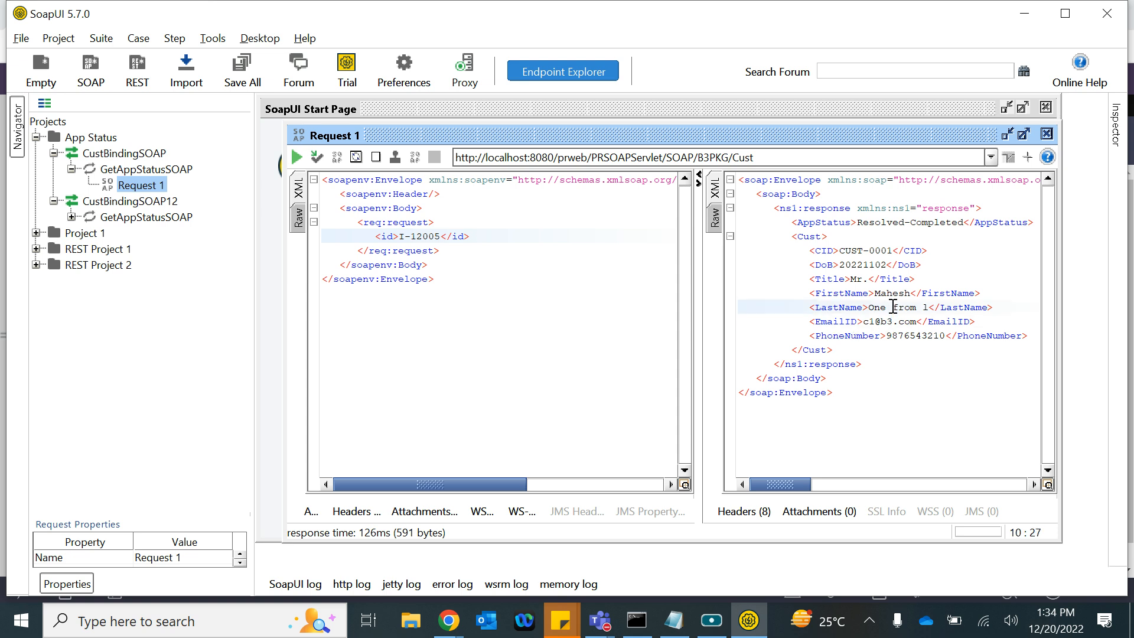
left_click(862, 279)
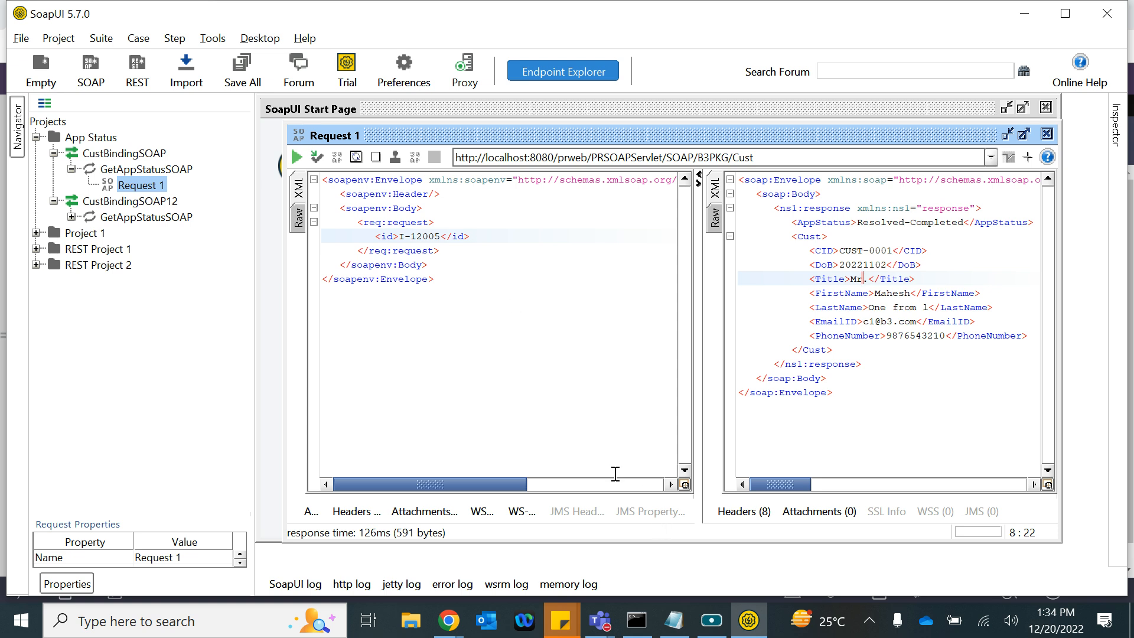
mouse_move(499, 483)
left_mouse_down()
mouse_move(539, 483)
mouse_move(500, 483)
left_mouse_up()
mouse_move(706, 633)
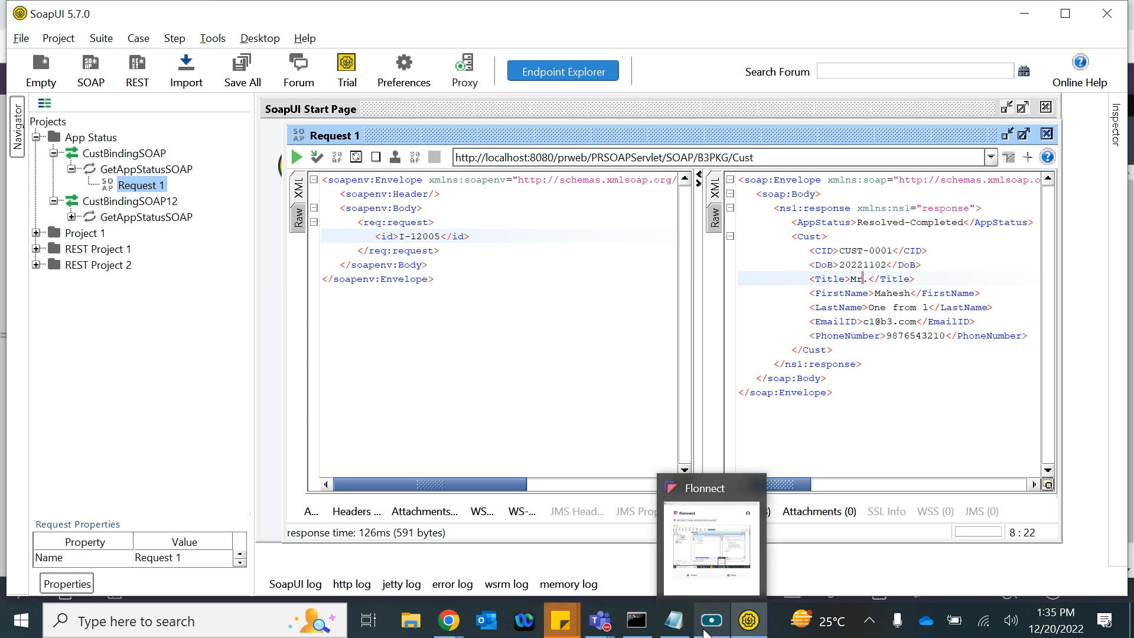